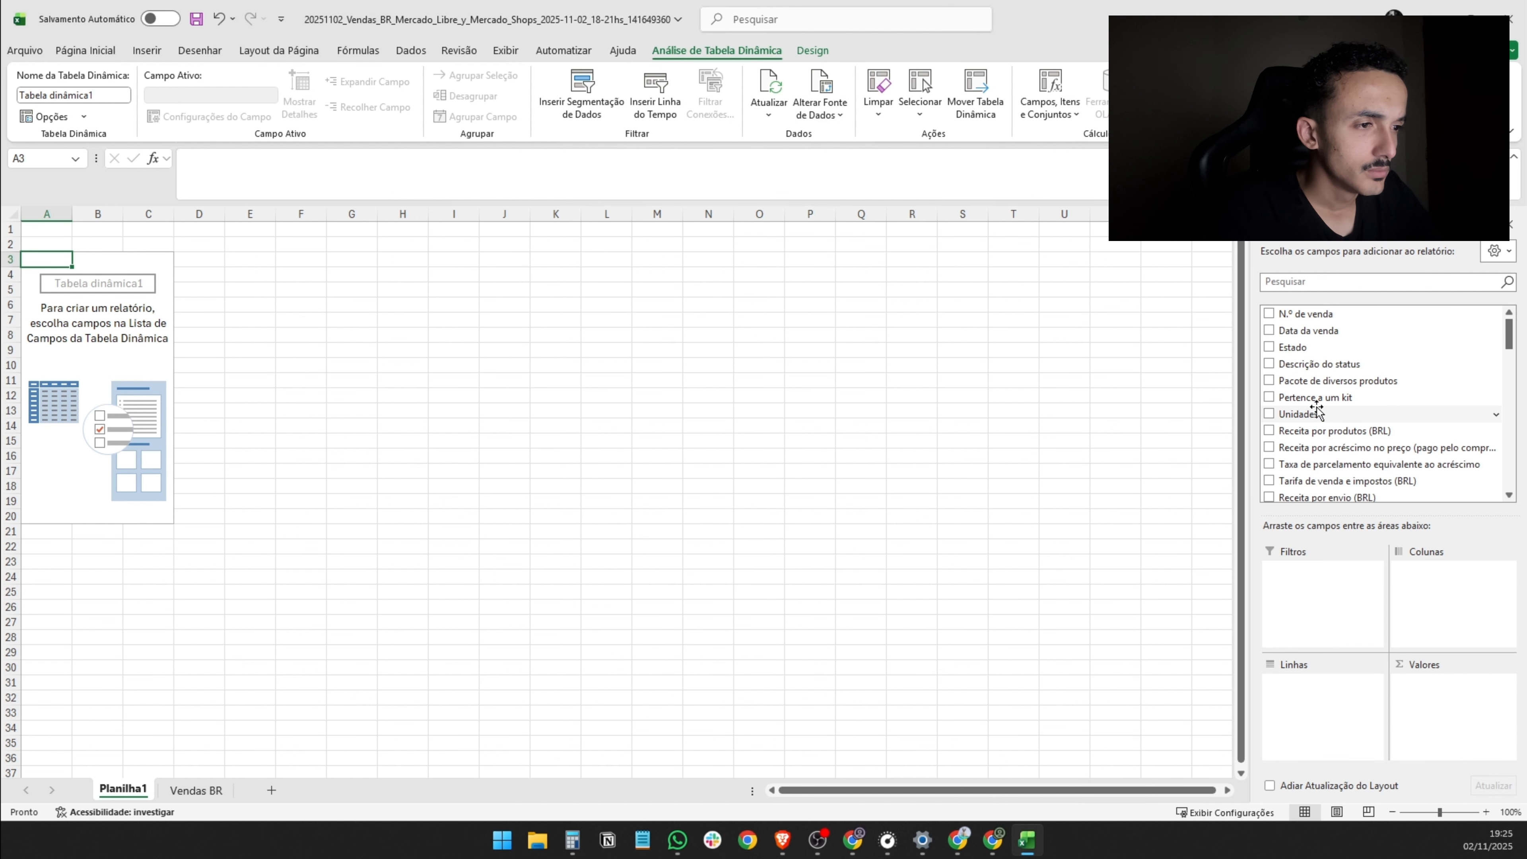
- Build the pivot table with # de anúncio as rows and Unidades and Receita por produtos (BRL) as values
{"action": "scroll", "coordinate": [1316, 406], "scroll_direction": "down", "scroll_amount": 1}
{"action": "scroll", "coordinate": [1313, 388], "scroll_direction": "up", "scroll_amount": 1}
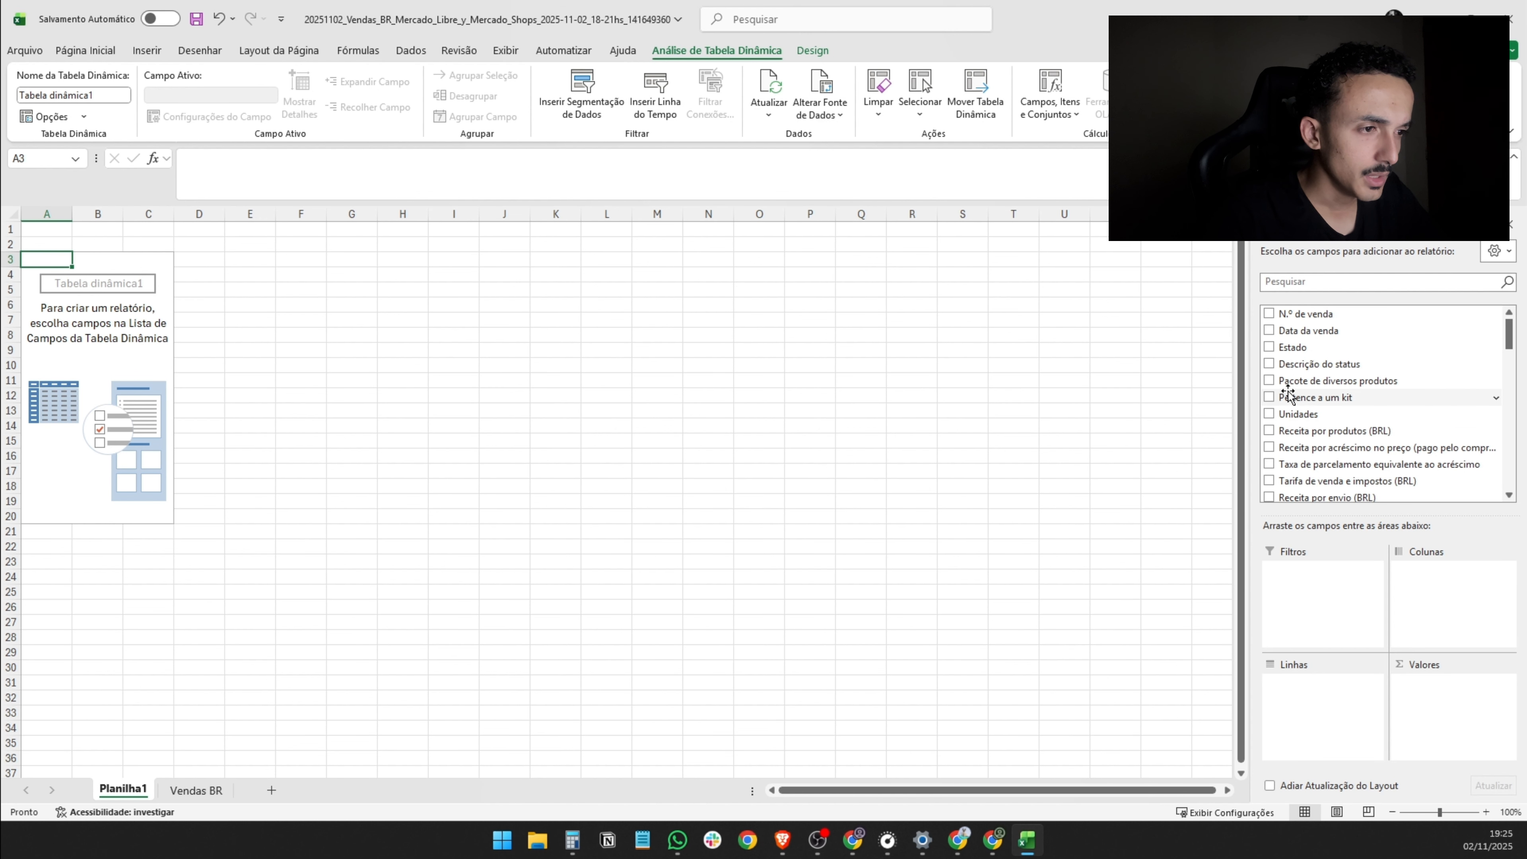
{"action": "left_click", "coordinate": [1268, 414]}
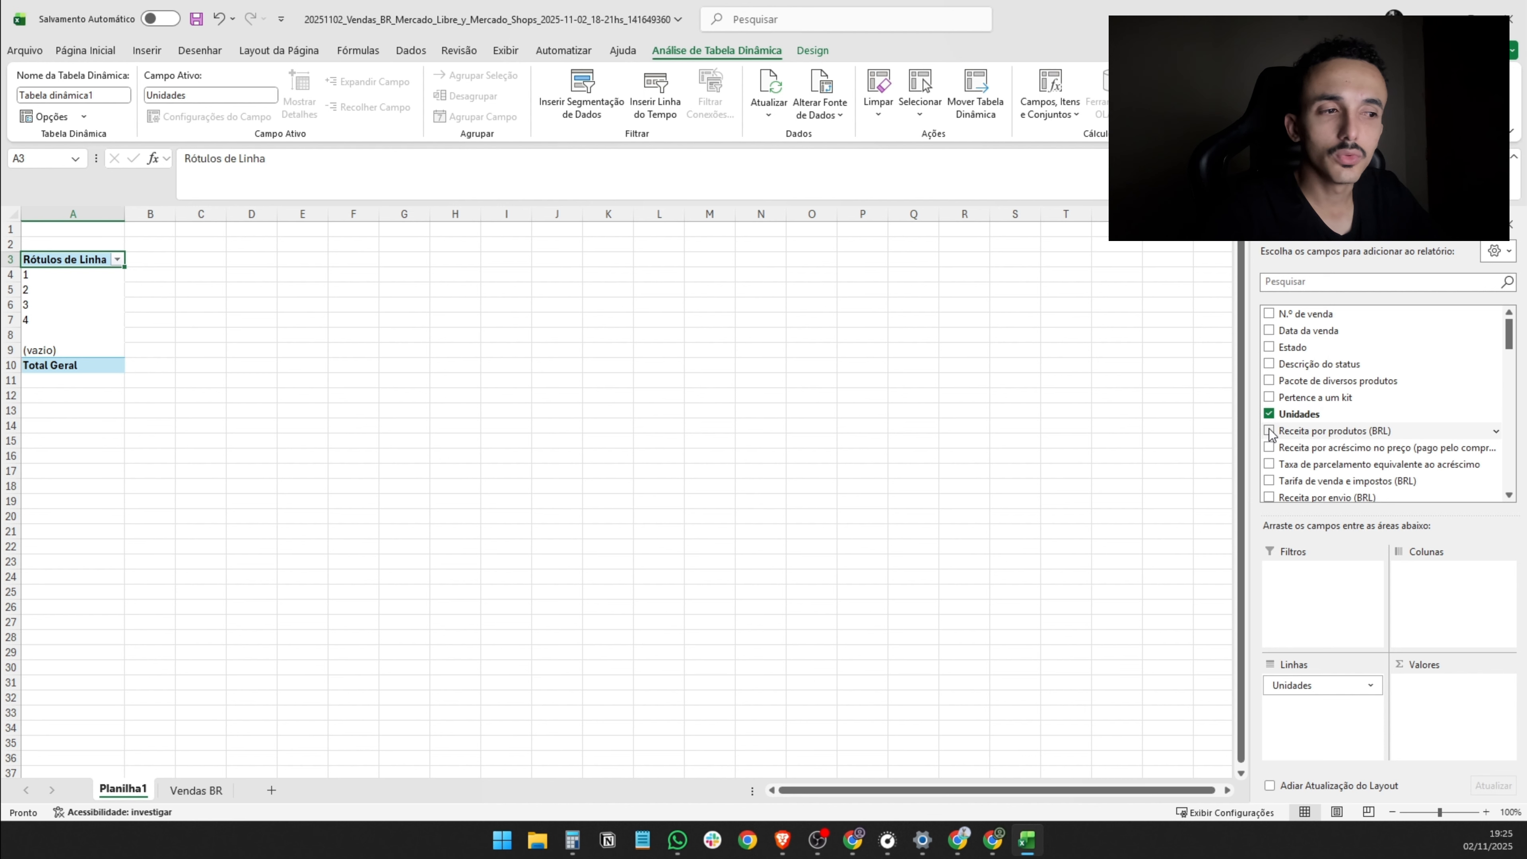
{"action": "left_click", "coordinate": [1269, 430]}
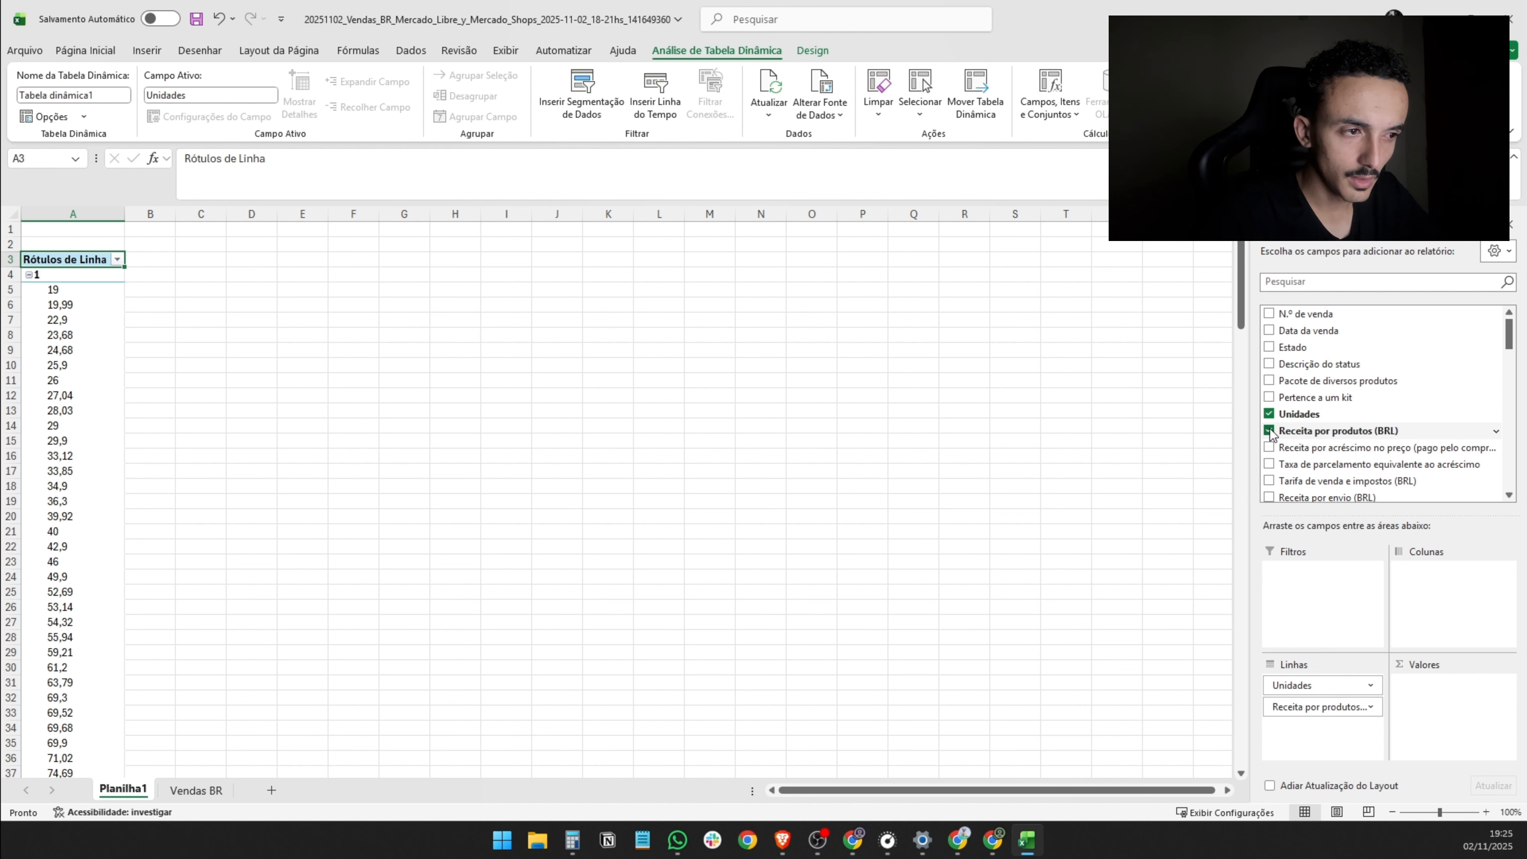
{"action": "scroll", "coordinate": [1269, 433], "scroll_direction": "down", "scroll_amount": 3}
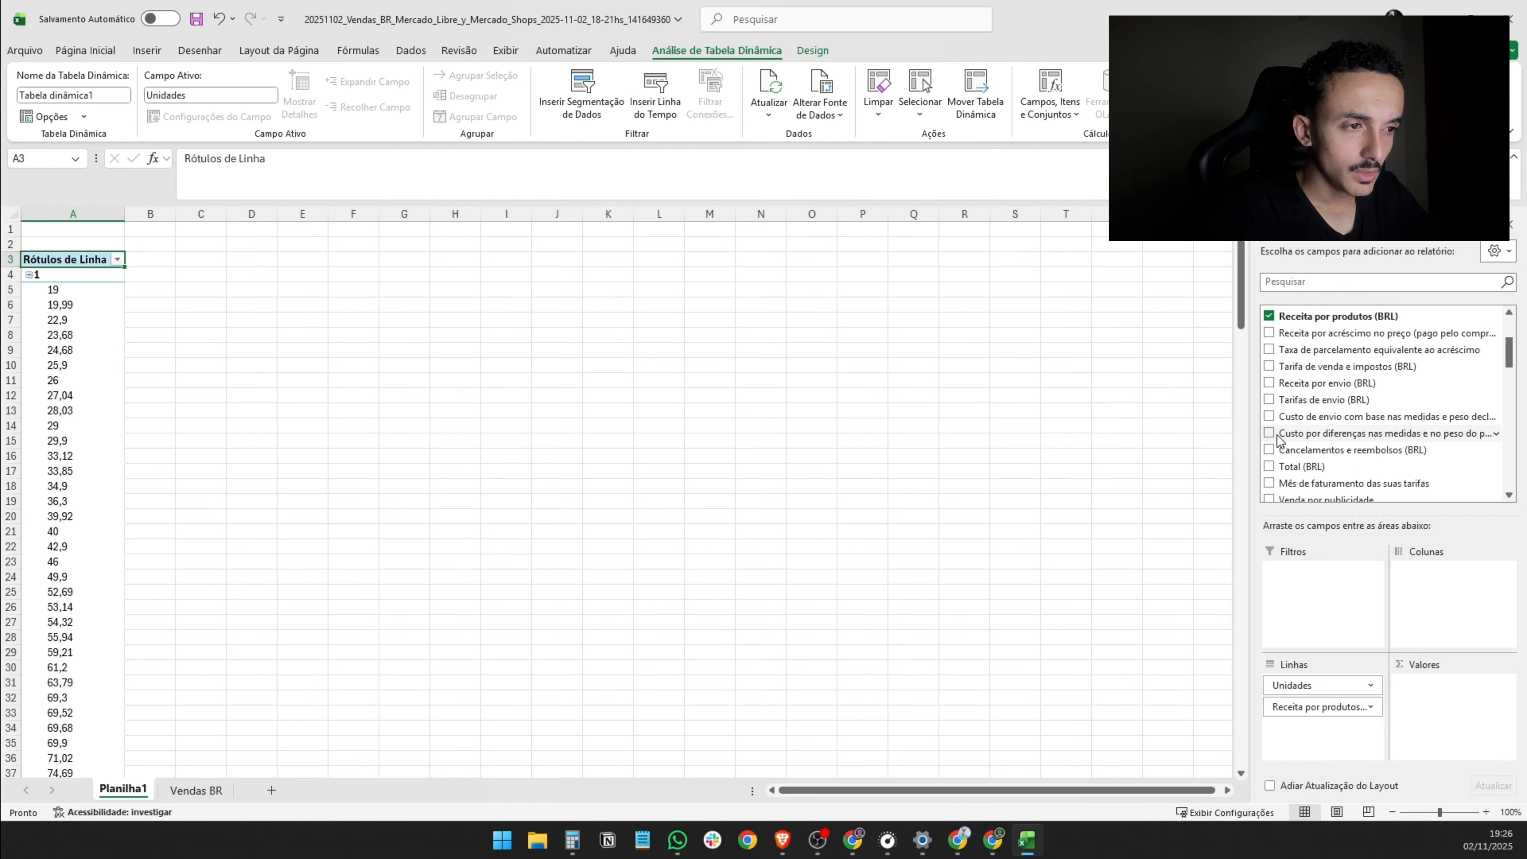
{"action": "scroll", "coordinate": [1277, 441], "scroll_direction": "down", "scroll_amount": 2}
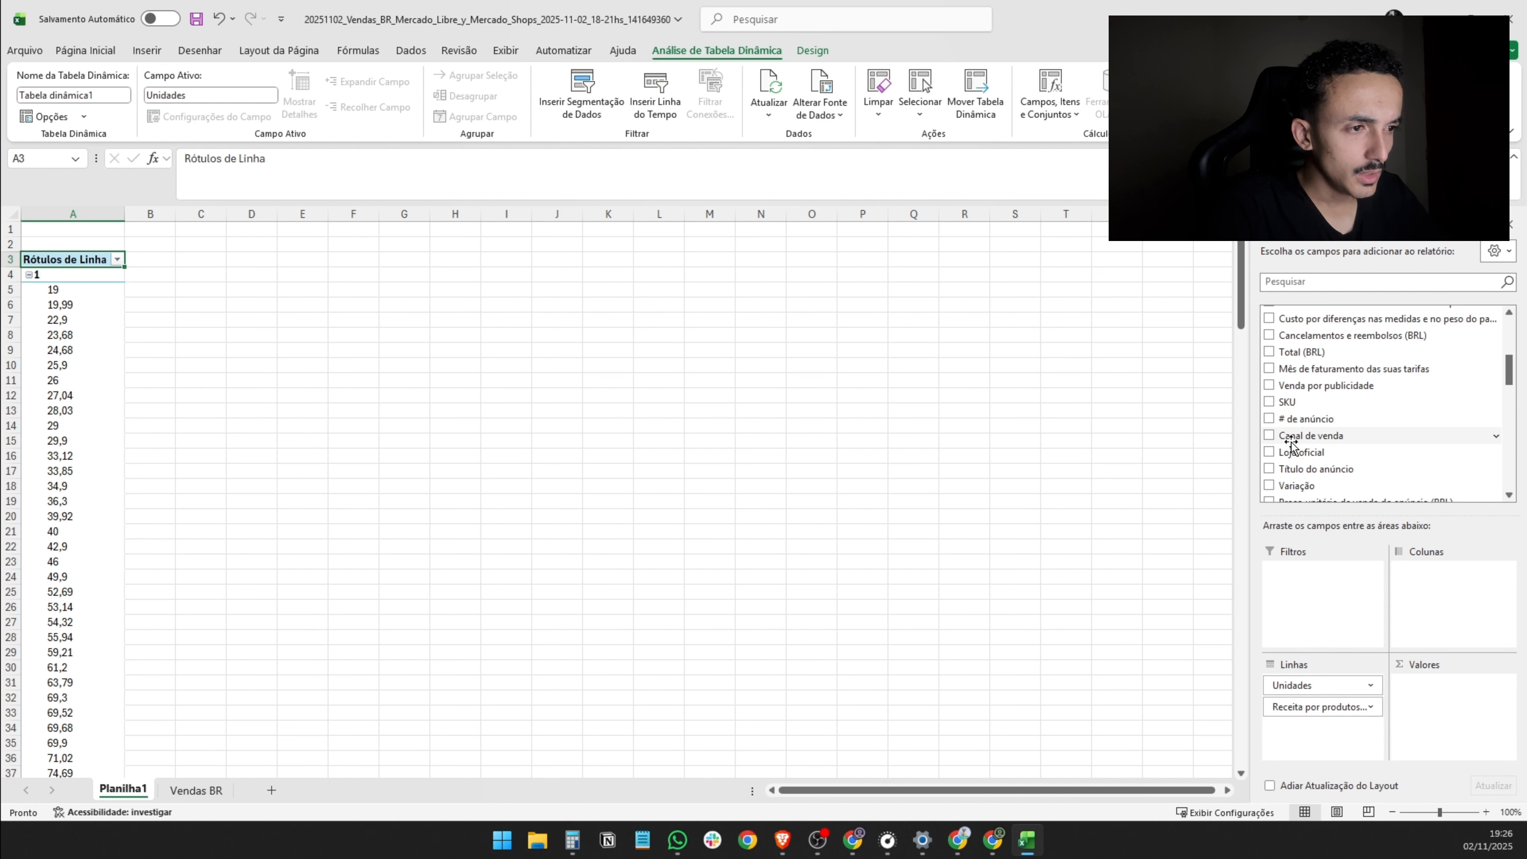
{"action": "left_click", "coordinate": [1269, 419]}
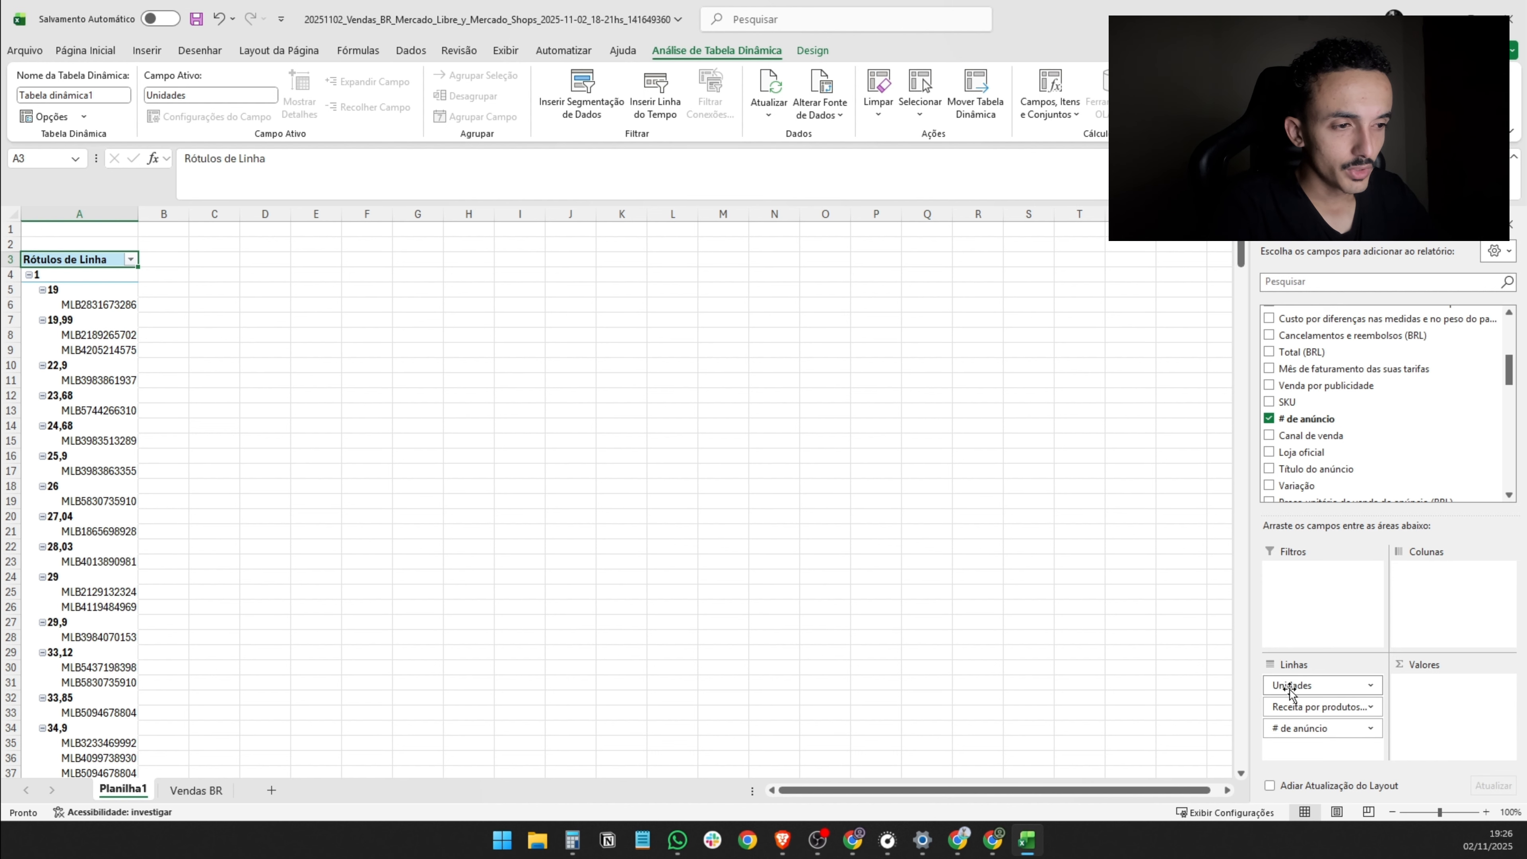
{"action": "left_click_drag", "start_coordinate": [1288, 684], "coordinate": [1413, 697]}
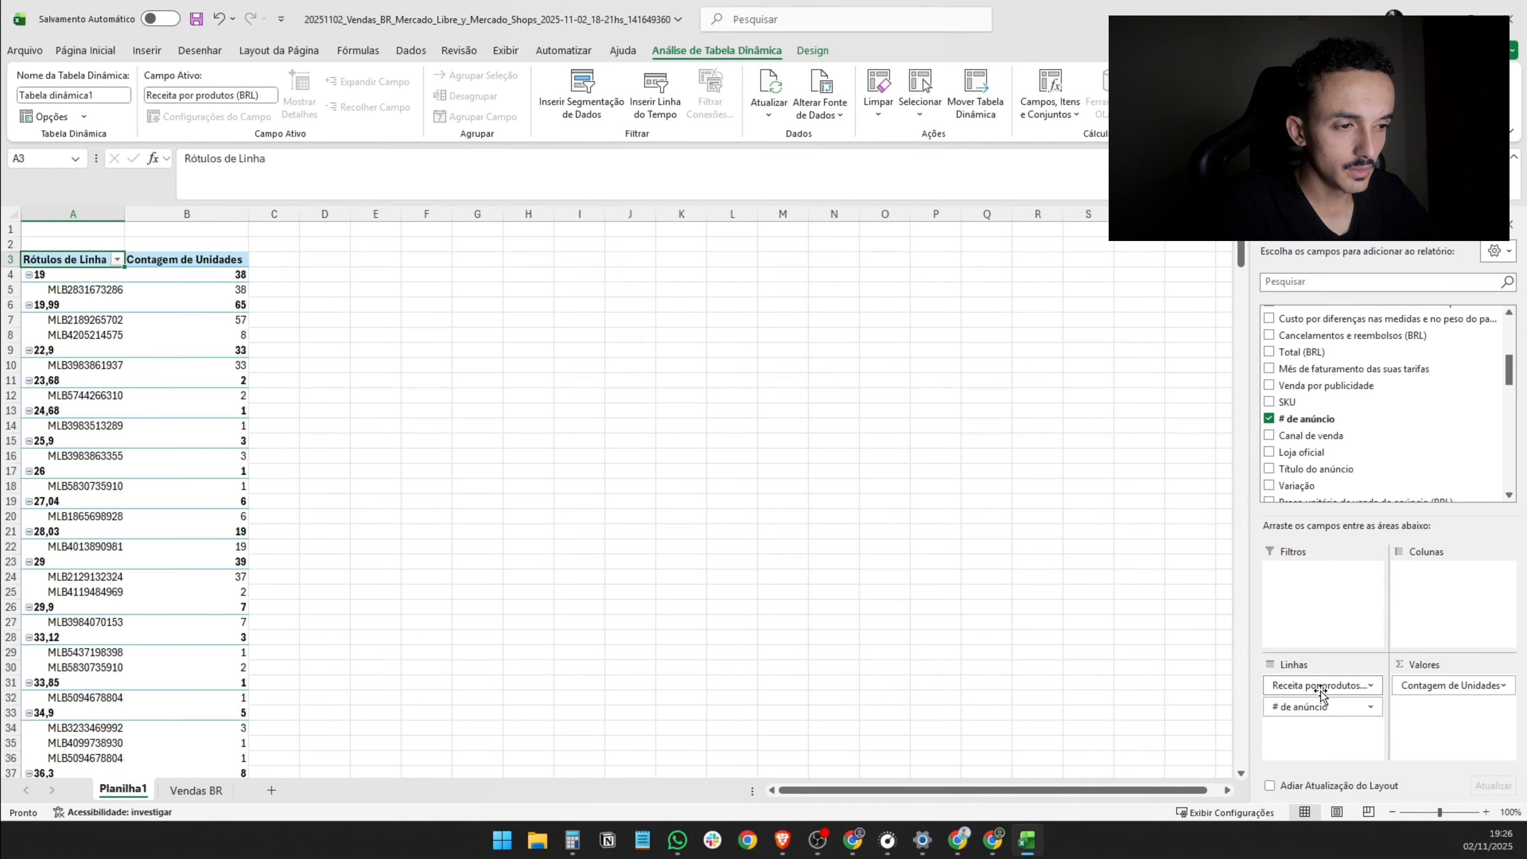
{"action": "left_click_drag", "start_coordinate": [1310, 685], "coordinate": [1420, 714]}
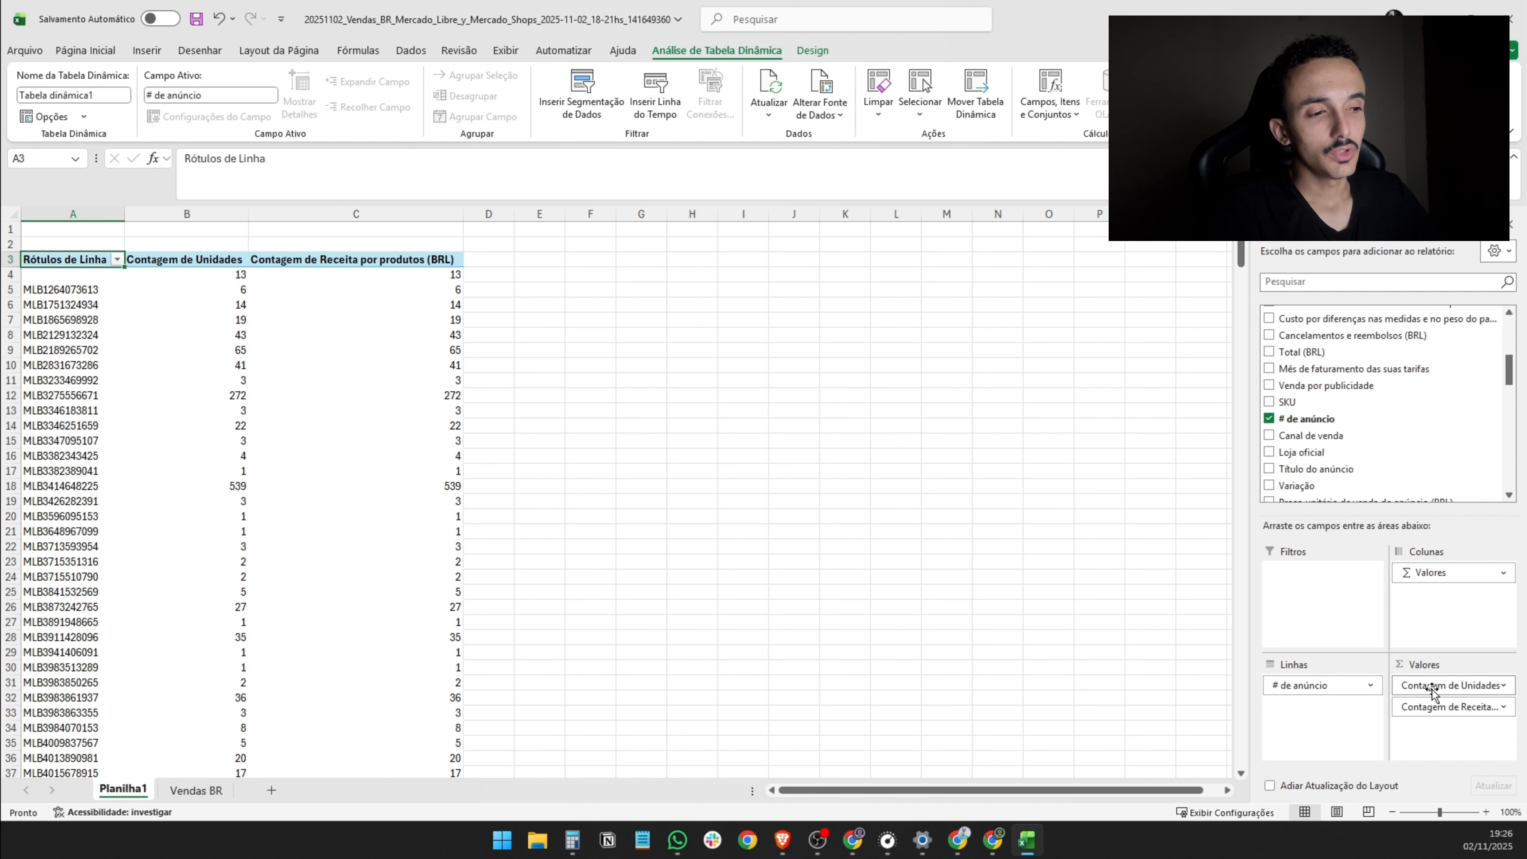
- Summarize the Unidades value field by Soma instead of Contagem
{"action": "left_click", "coordinate": [1459, 686]}
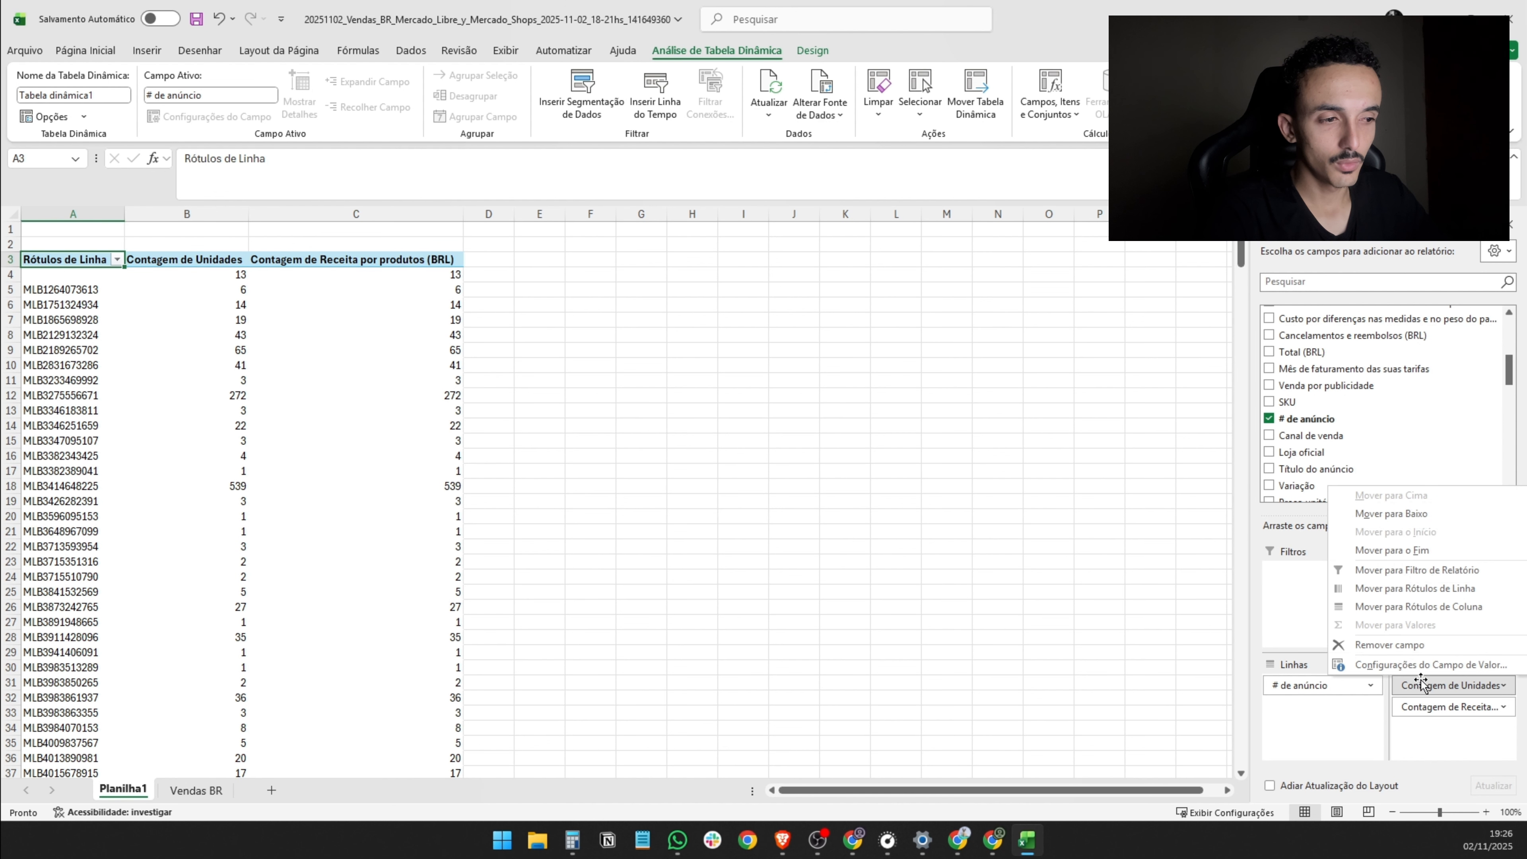
{"action": "left_click", "coordinate": [1391, 671]}
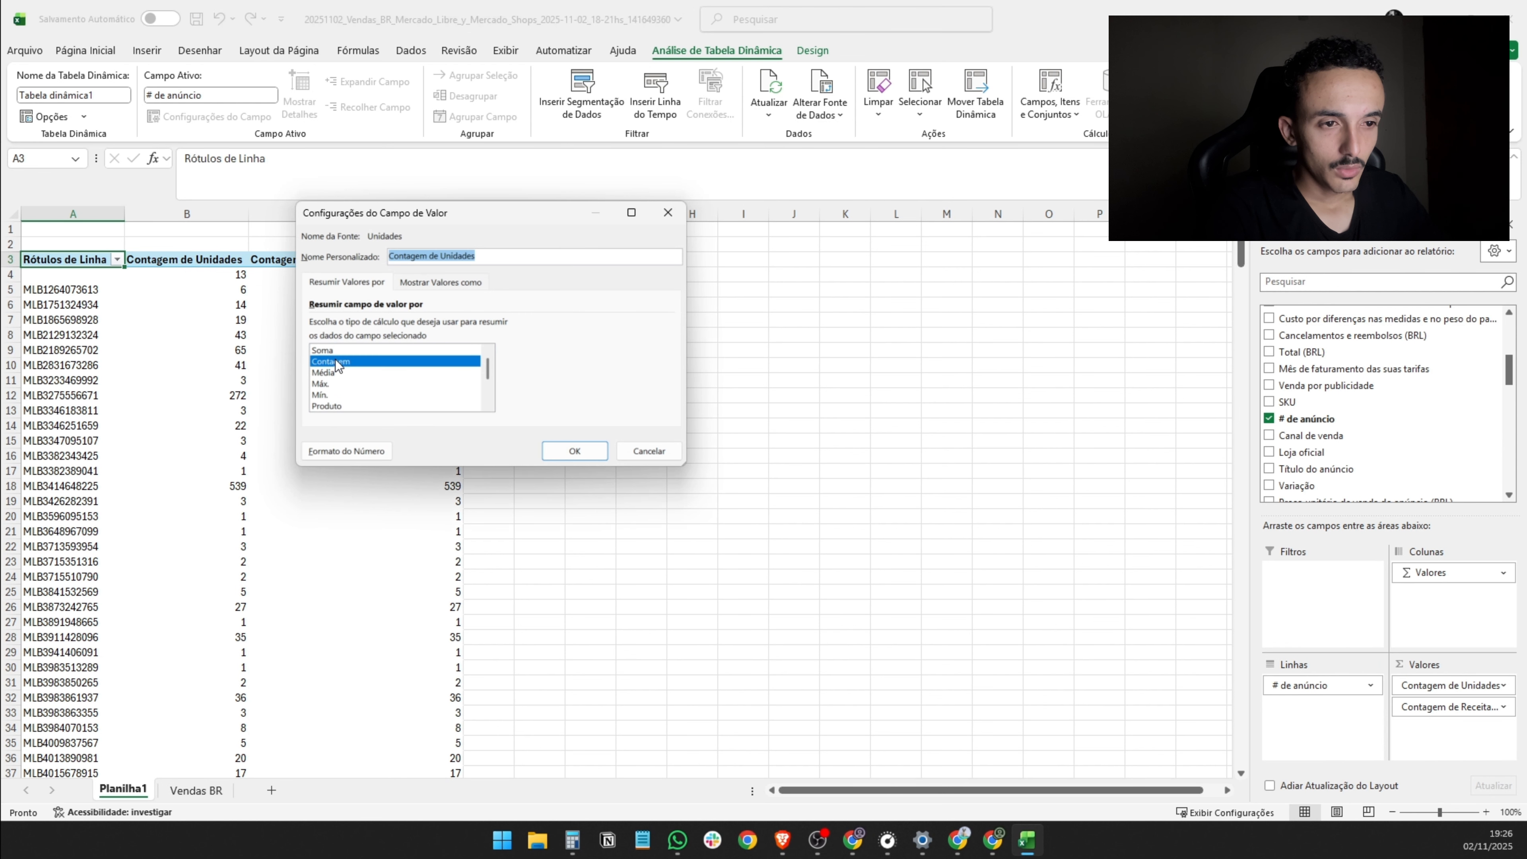
{"action": "left_click", "coordinate": [348, 351]}
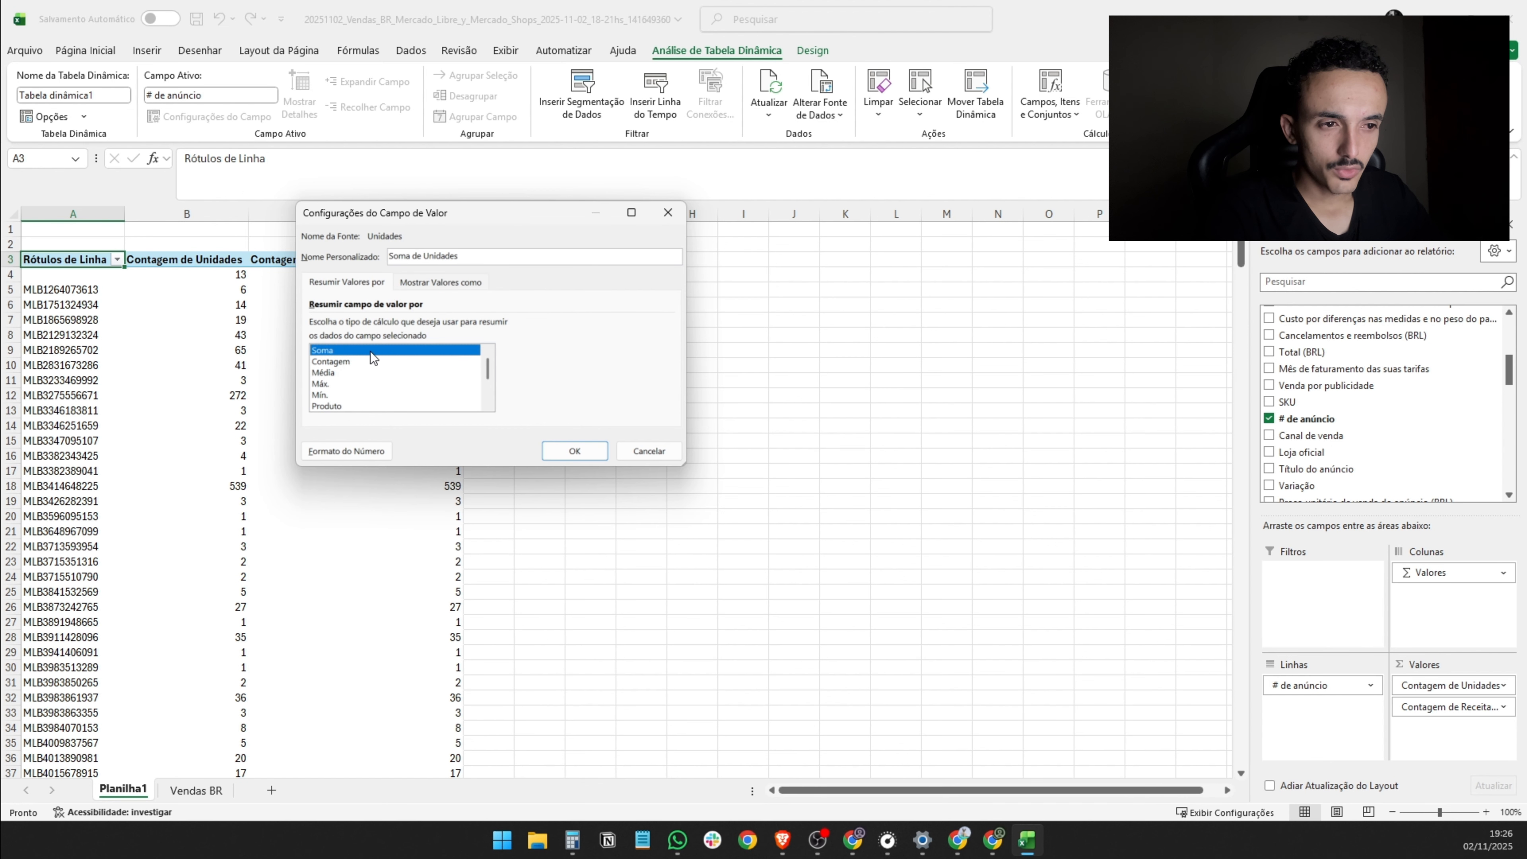
{"action": "left_click", "coordinate": [574, 451]}
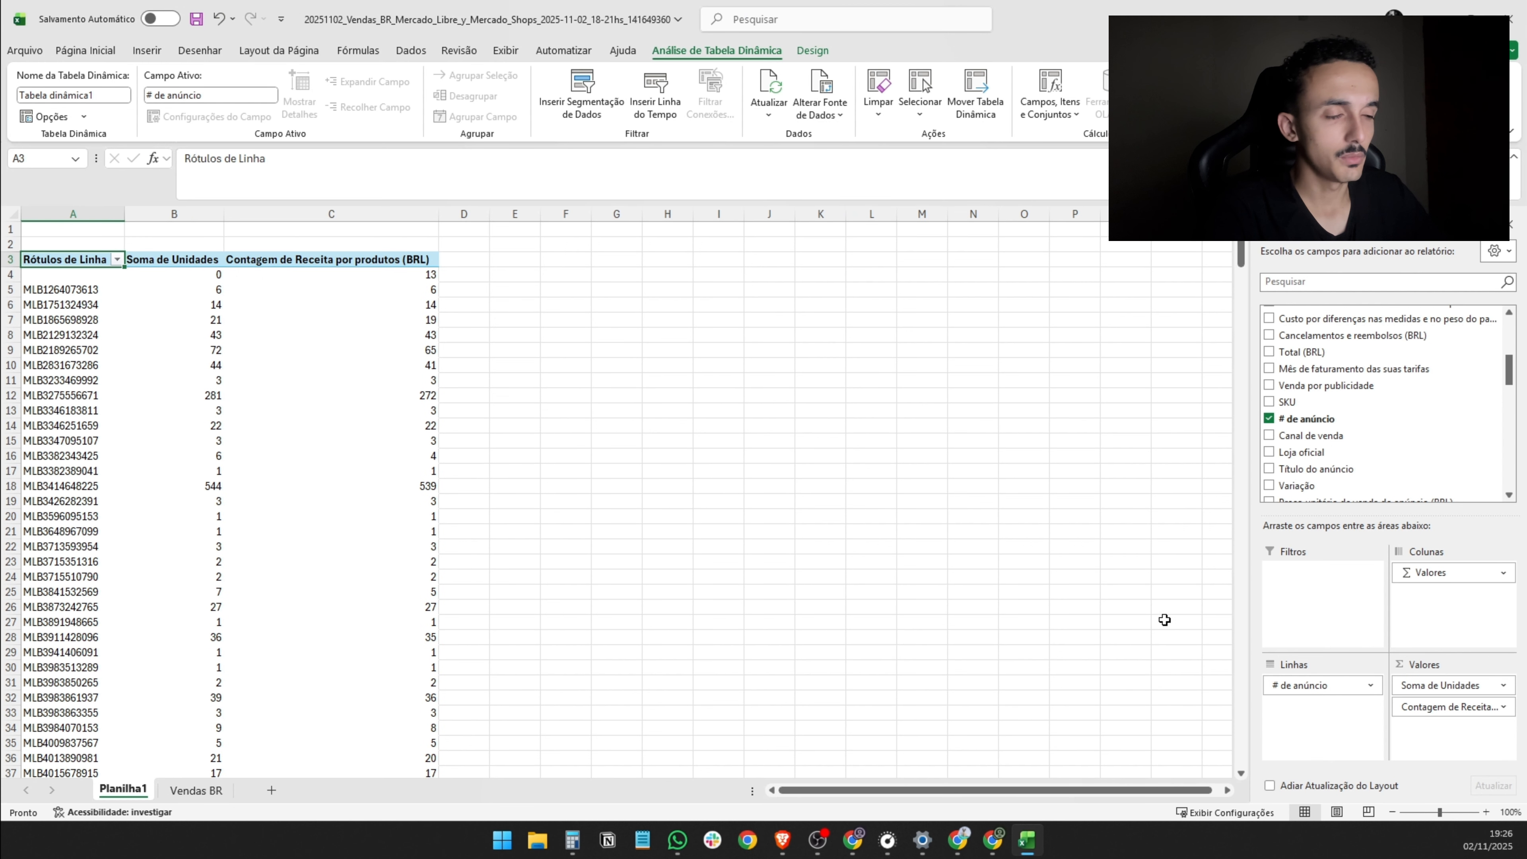
- Summarize the Receita por produtos (BRL) value field by Soma instead of Contagem
{"action": "left_click", "coordinate": [1467, 707]}
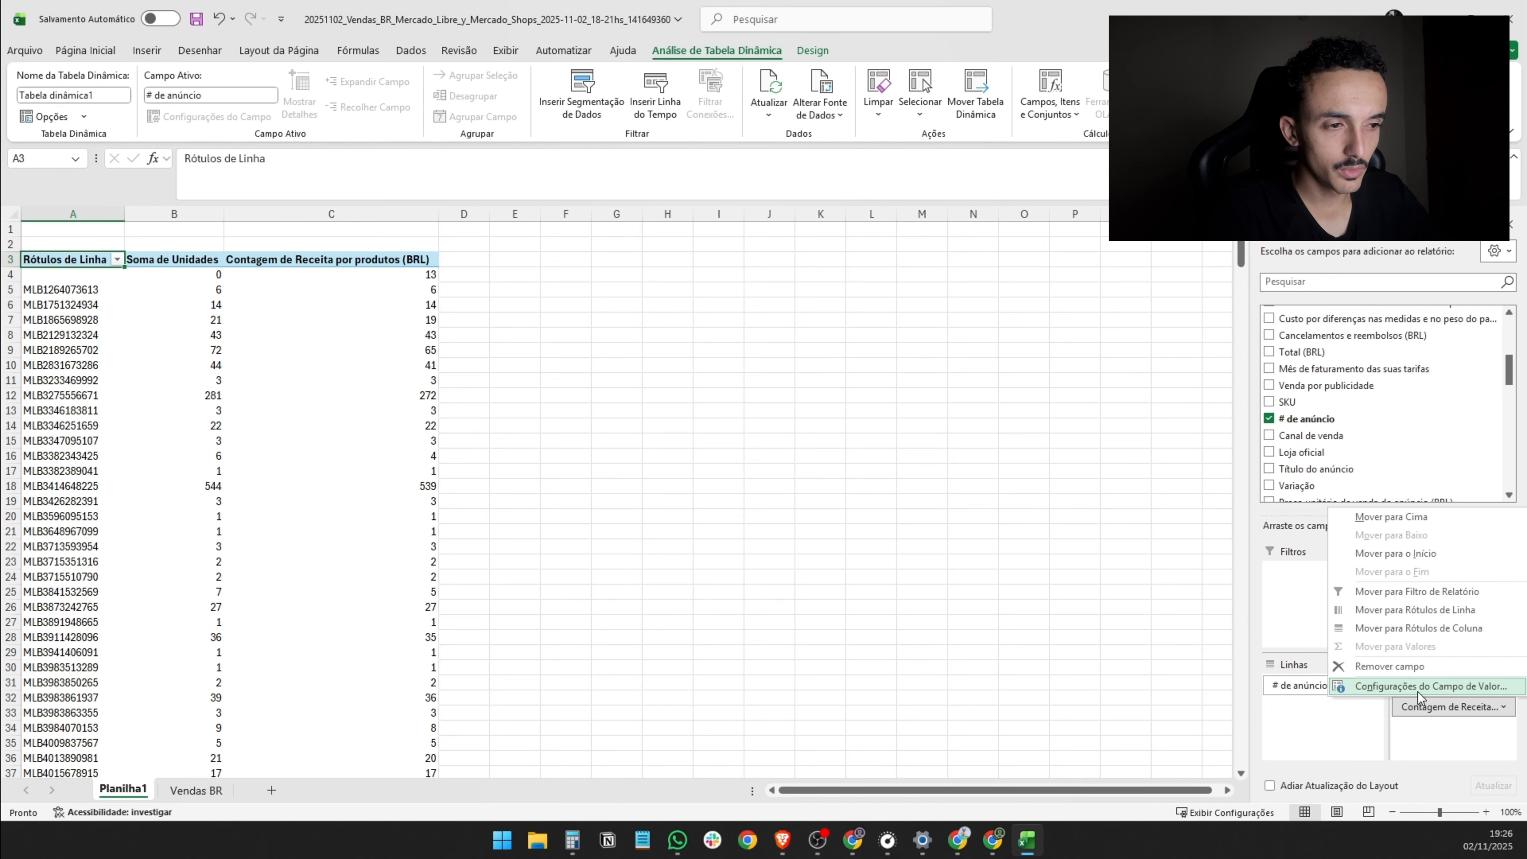
{"action": "left_click", "coordinate": [1417, 690]}
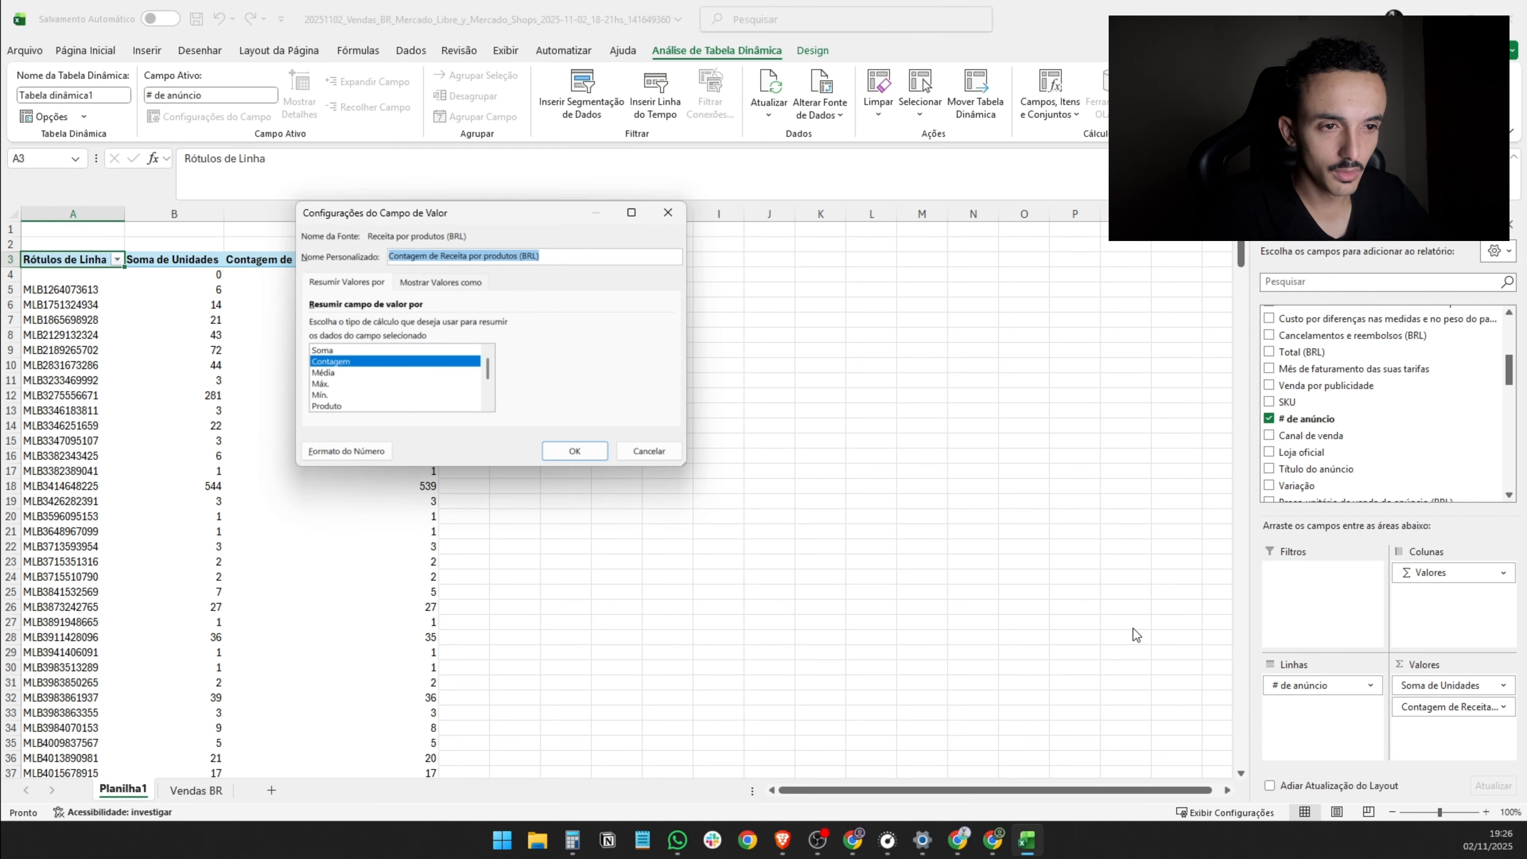
{"action": "left_click", "coordinate": [334, 351]}
{"action": "left_click", "coordinate": [574, 450]}
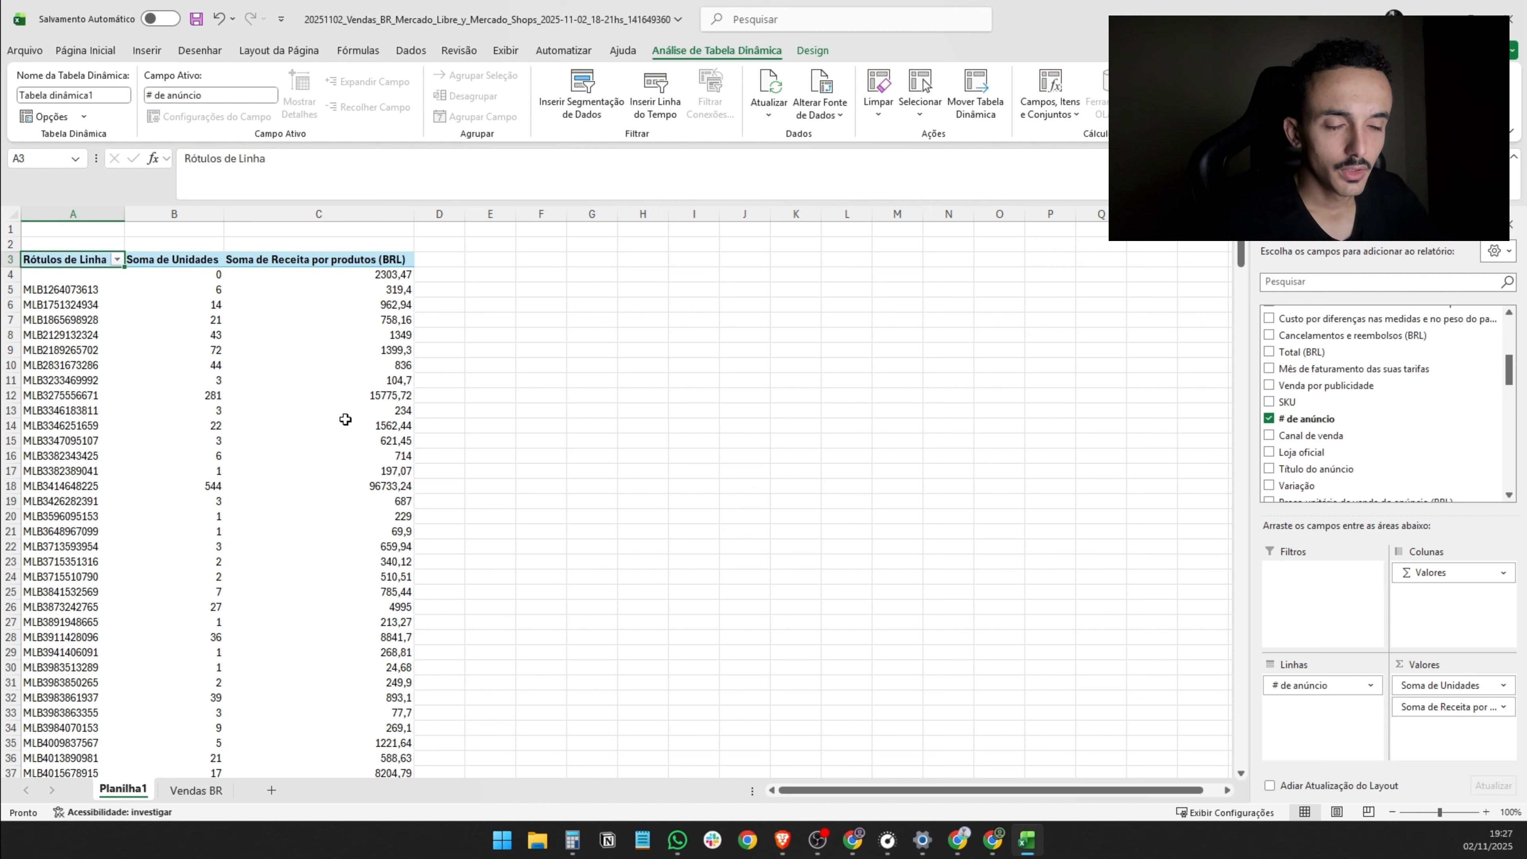
- Sort the pivot table by Soma de Receita por produtos (BRL) from largest to smallest
{"action": "scroll", "coordinate": [345, 419], "scroll_direction": "up", "scroll_amount": 2}
{"action": "scroll", "coordinate": [345, 419], "scroll_direction": "up", "scroll_amount": 1}
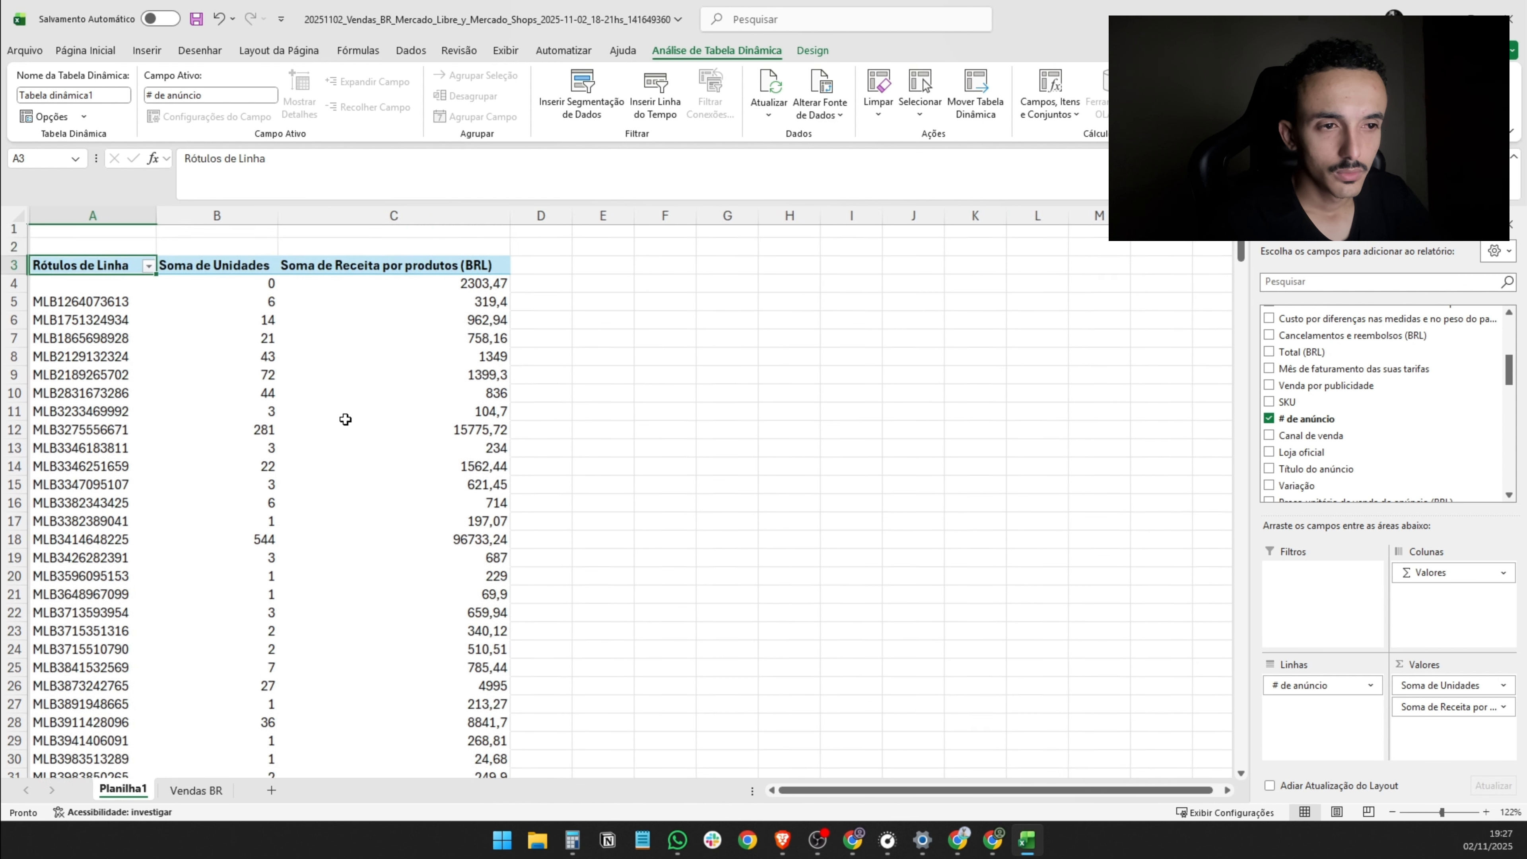
{"action": "right_click", "coordinate": [377, 396]}
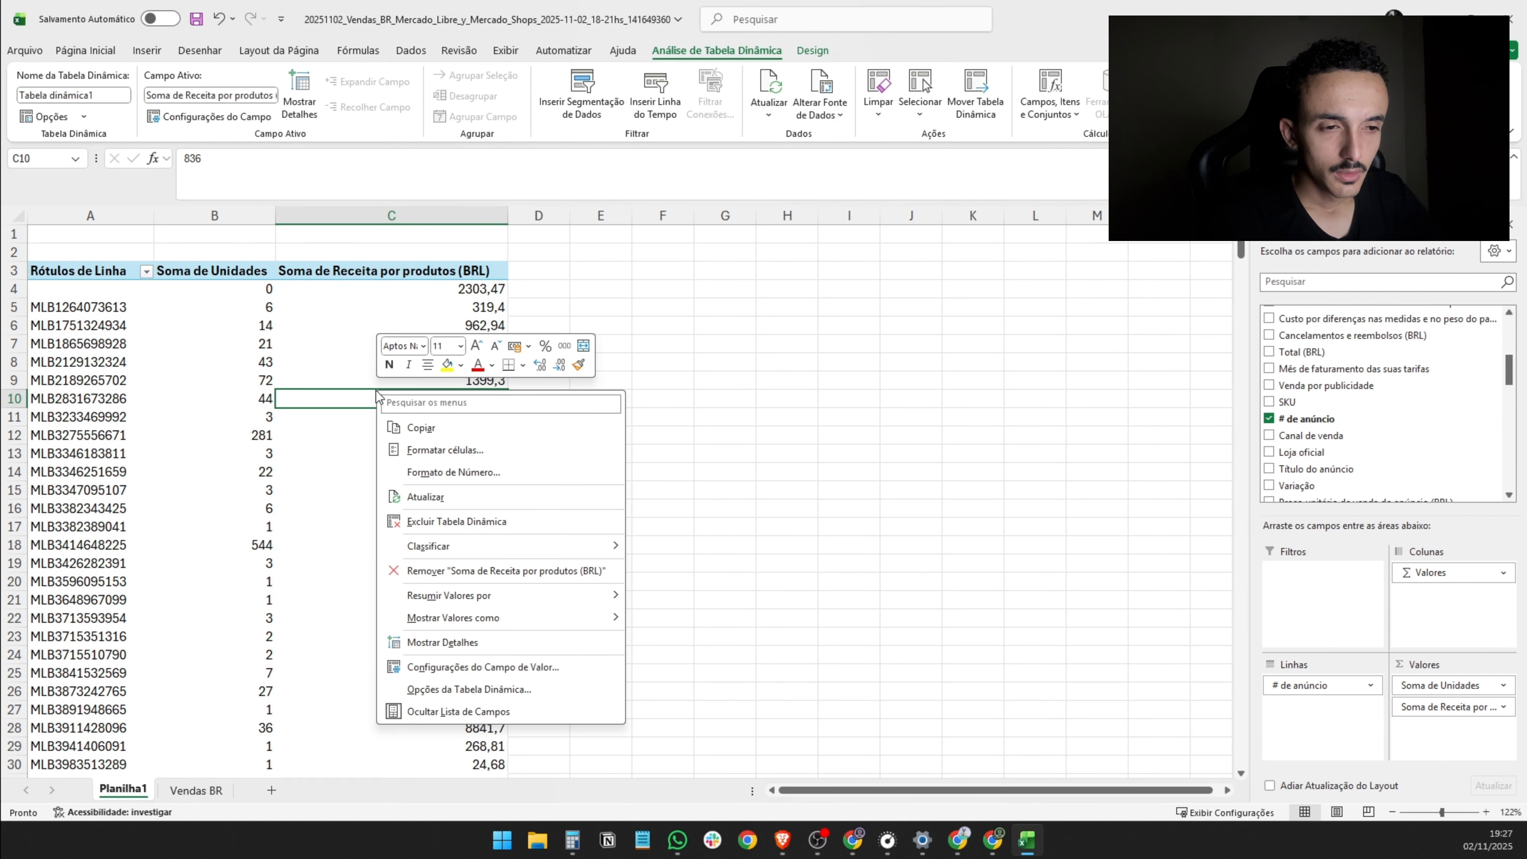
{"action": "mouse_move", "coordinate": [424, 547]}
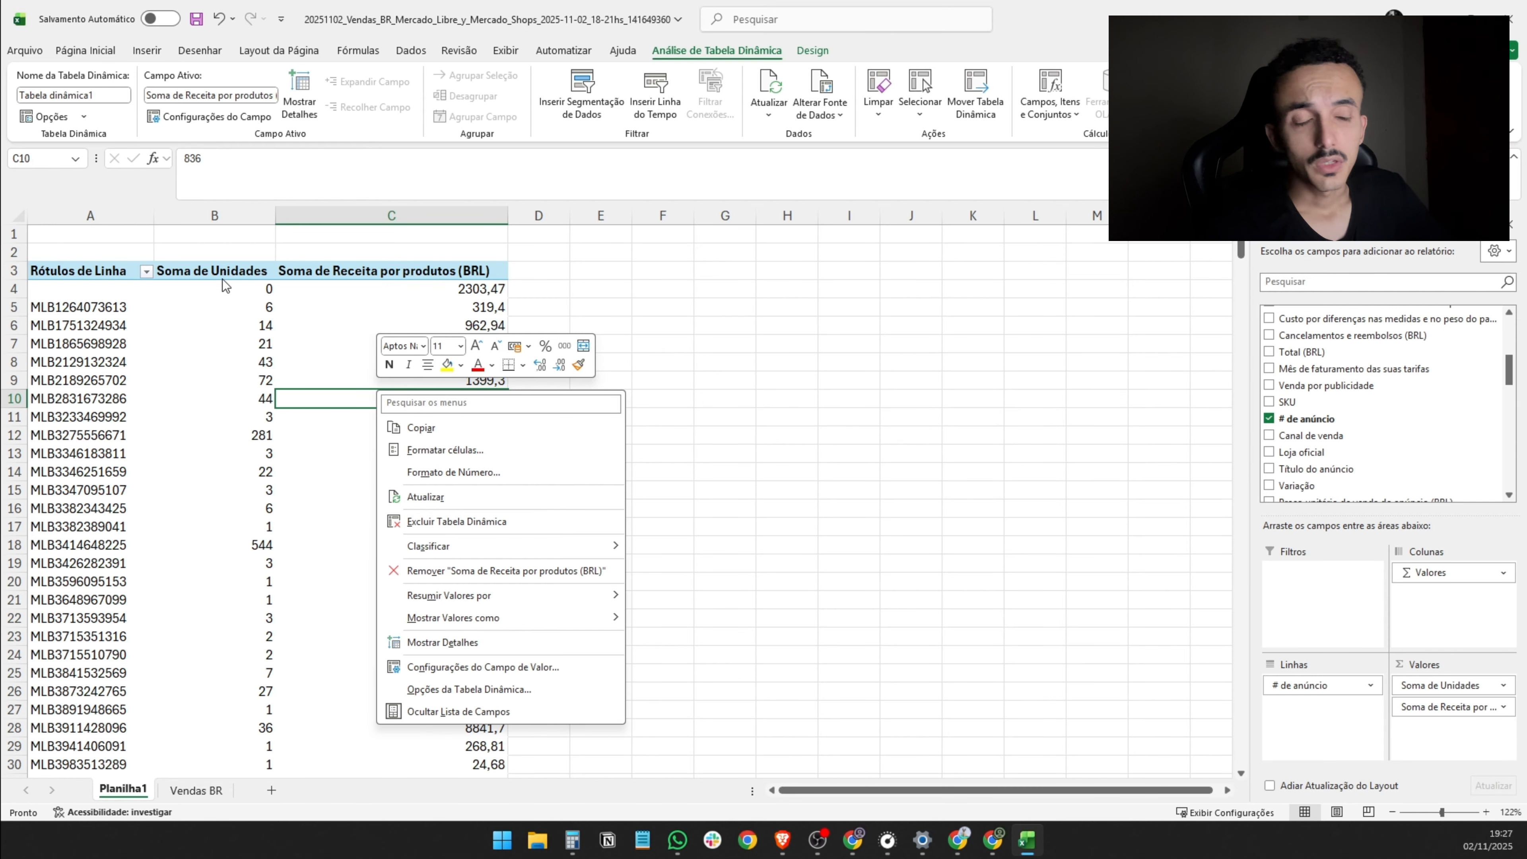
{"action": "mouse_move", "coordinate": [499, 546]}
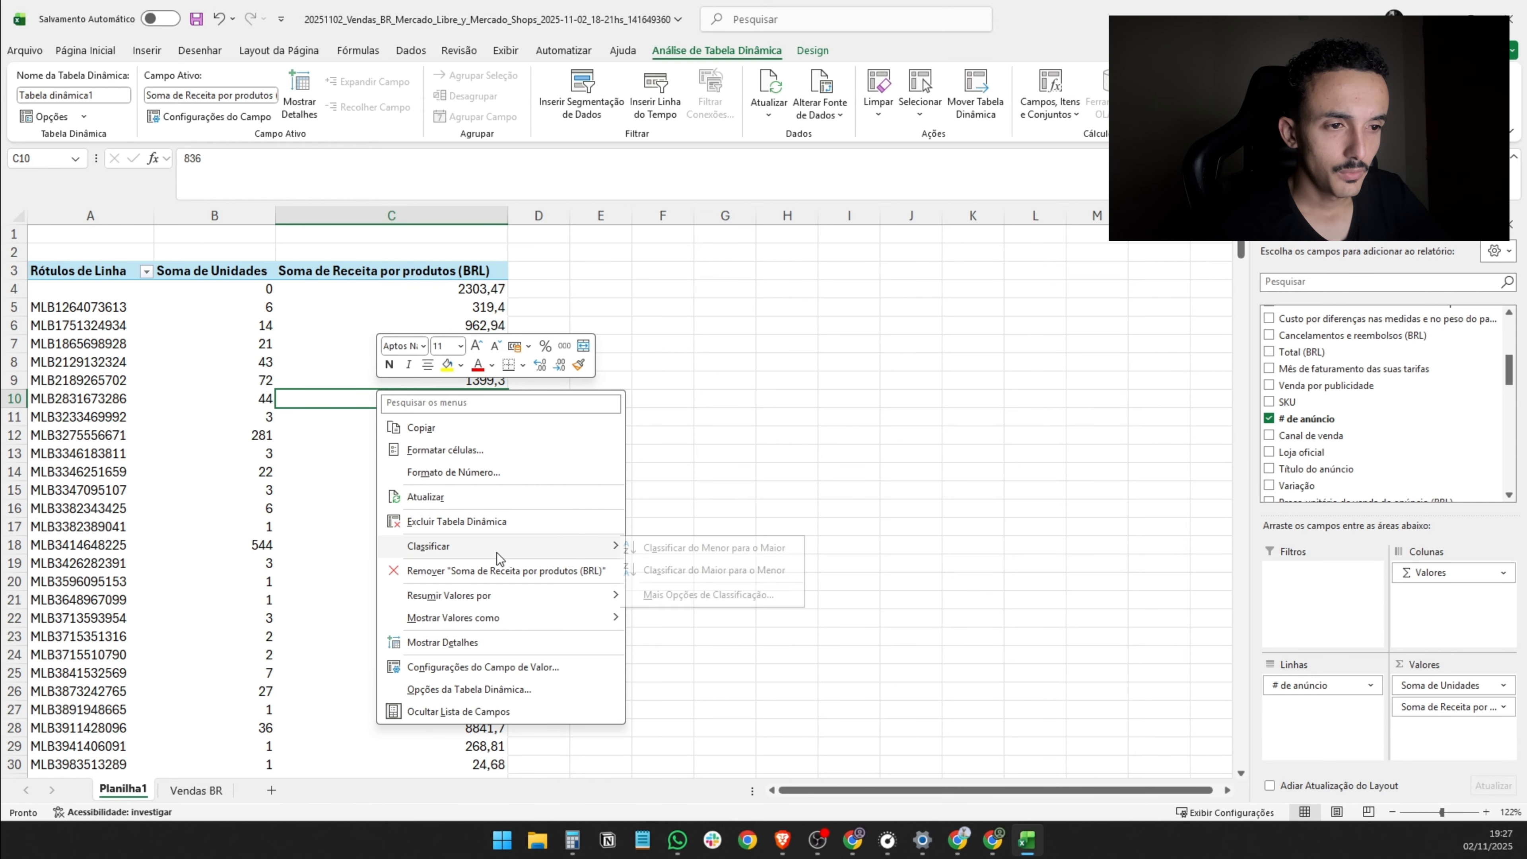
{"action": "left_click", "coordinate": [736, 572]}
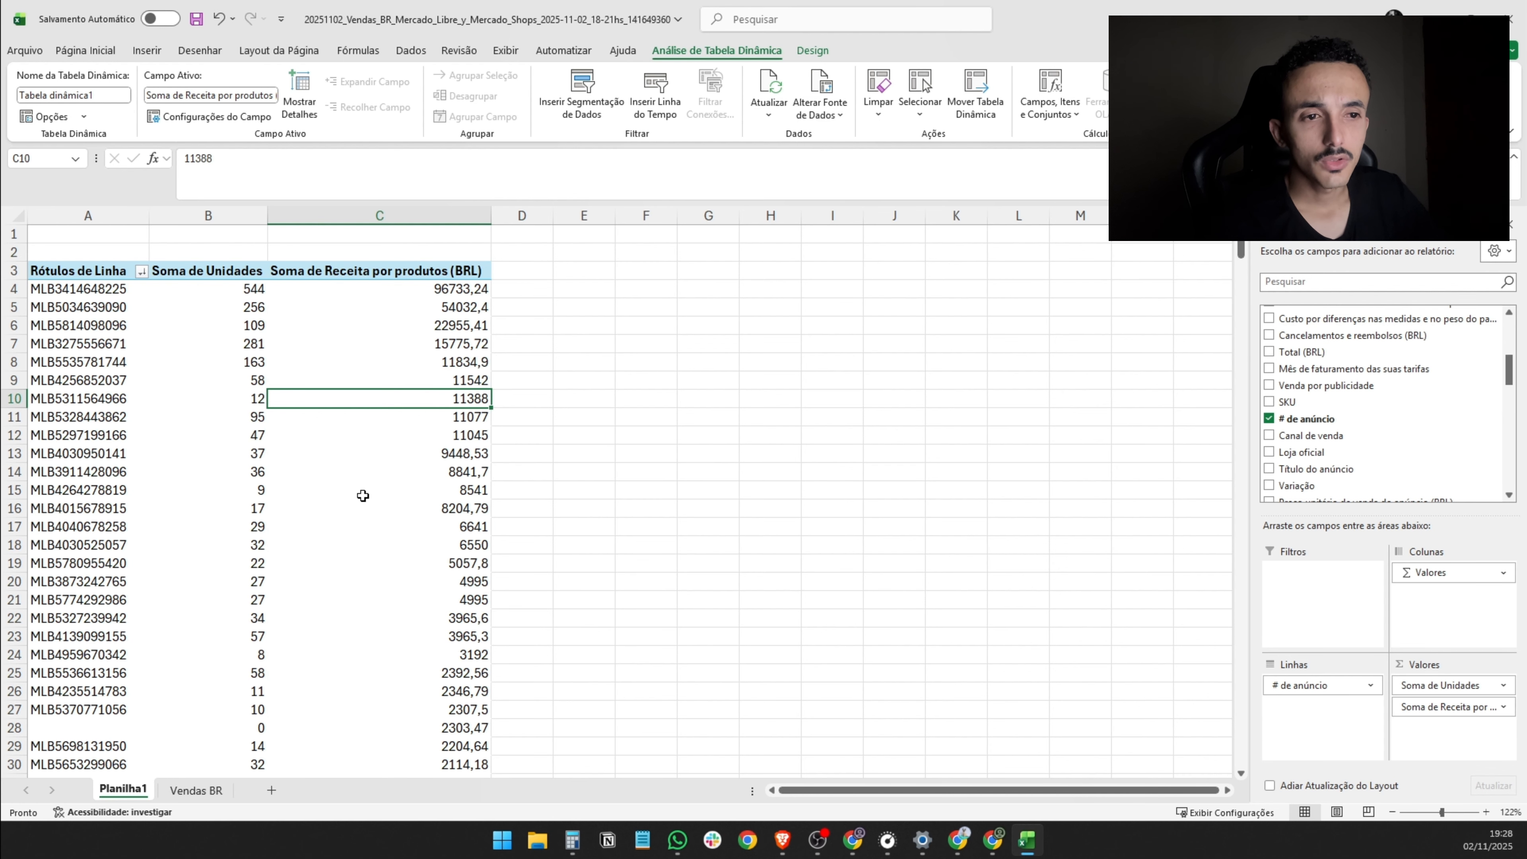
- Examine the units and revenue of each listing through to the grand total row of the sorted pivot table
{"action": "mouse_move", "coordinate": [254, 305]}
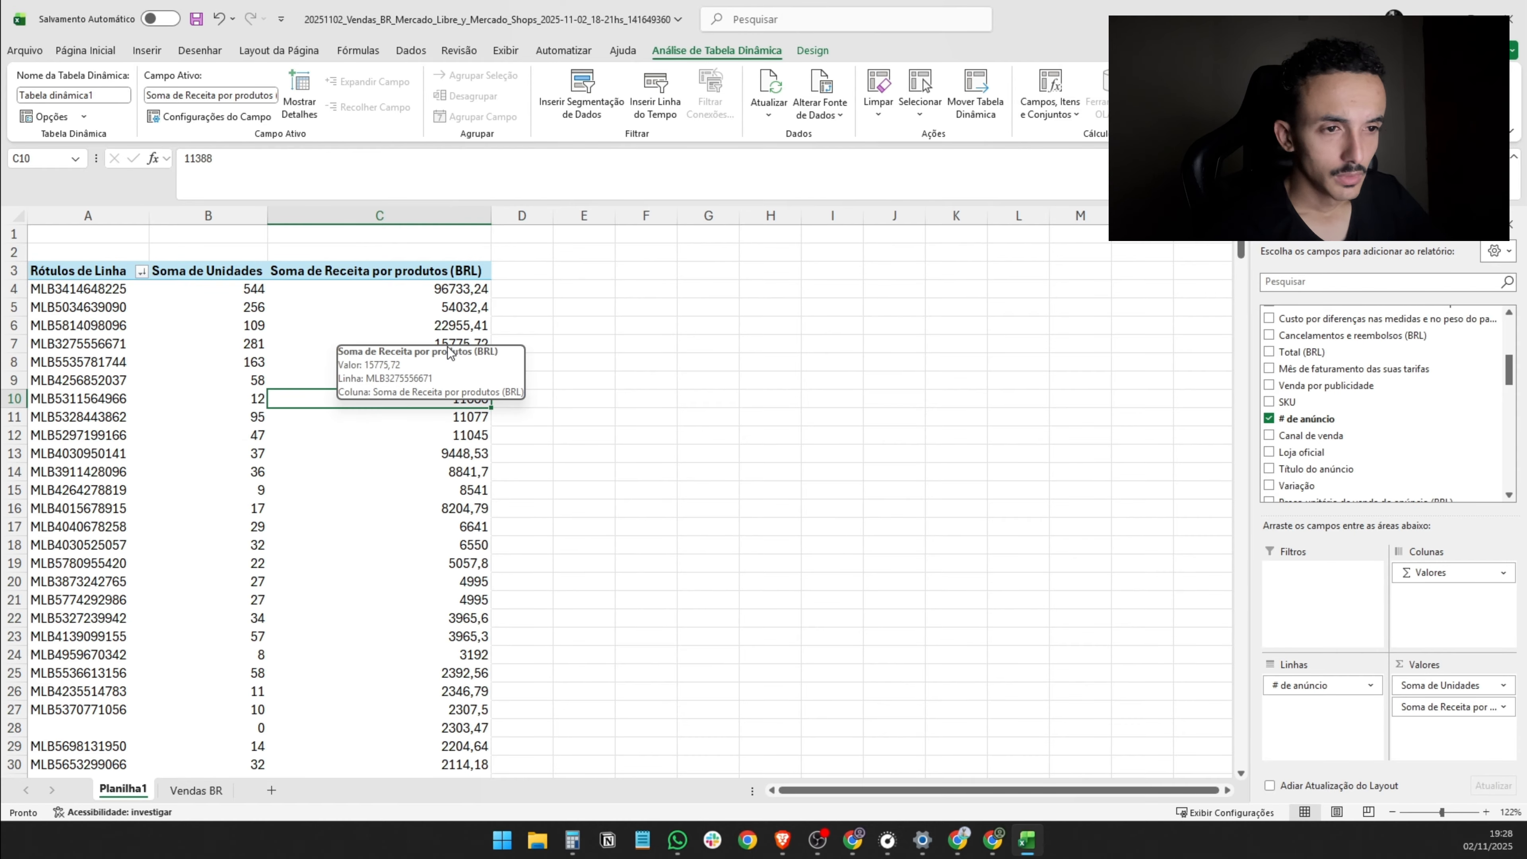
{"action": "scroll", "coordinate": [385, 379], "scroll_direction": "down", "scroll_amount": 4}
{"action": "scroll", "coordinate": [317, 417], "scroll_direction": "up", "scroll_amount": 4}
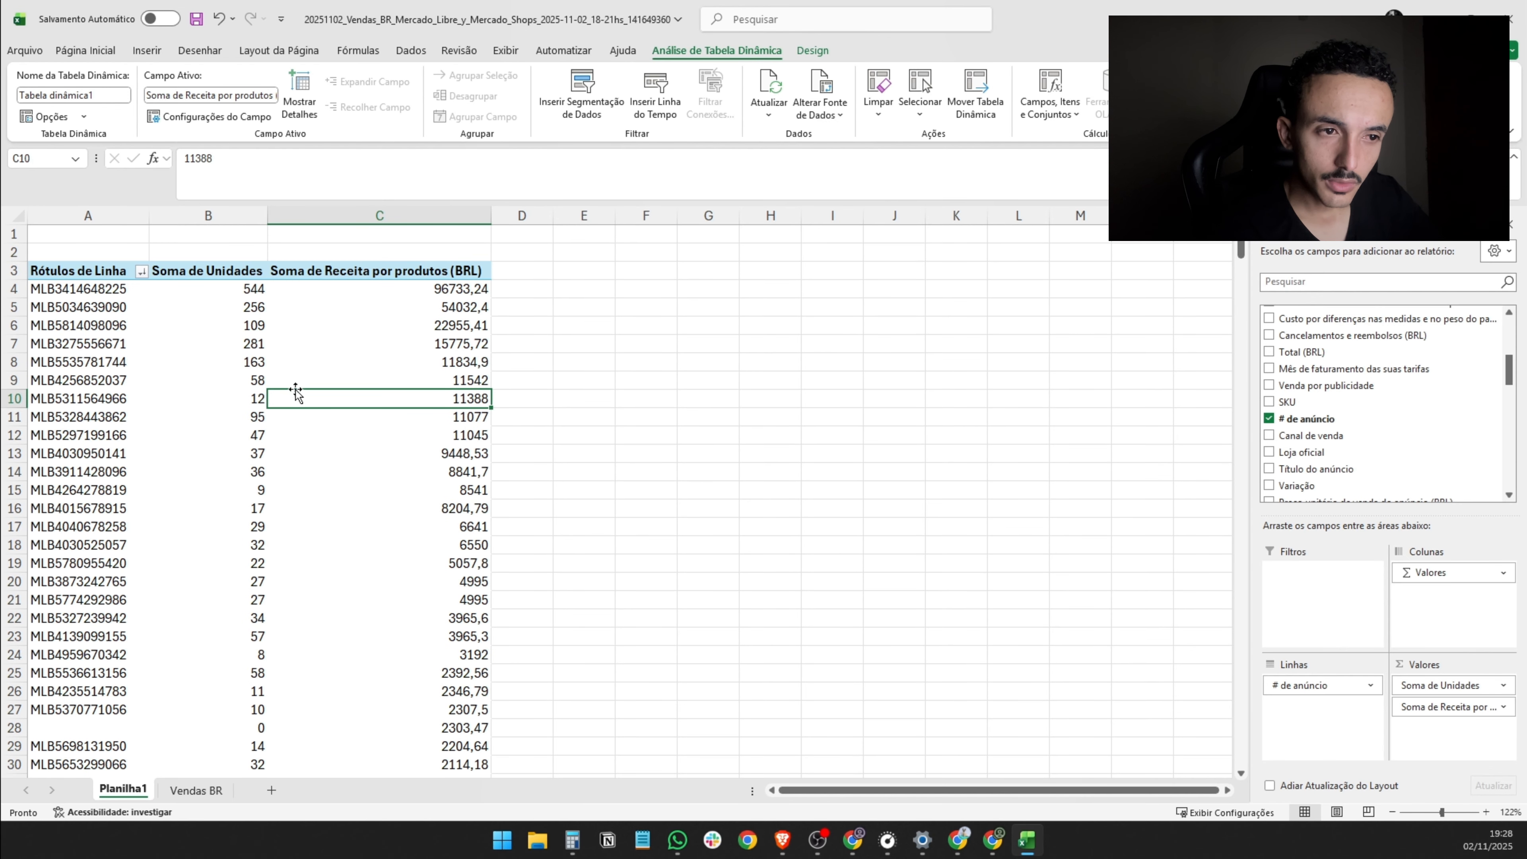
{"action": "left_click", "coordinate": [240, 289]}
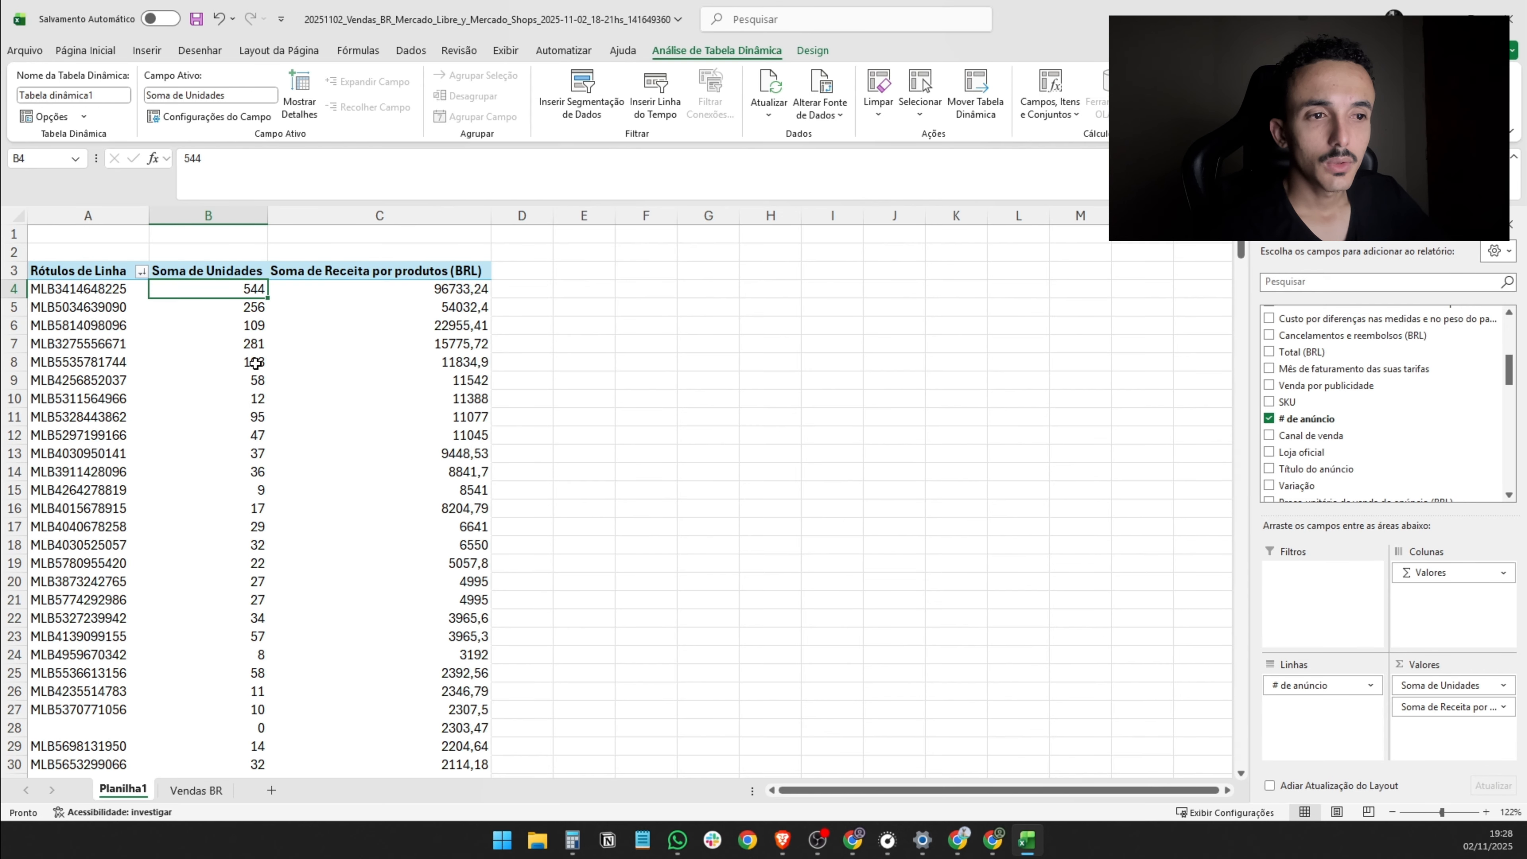
{"action": "scroll", "coordinate": [351, 382], "scroll_direction": "down", "scroll_amount": 13}
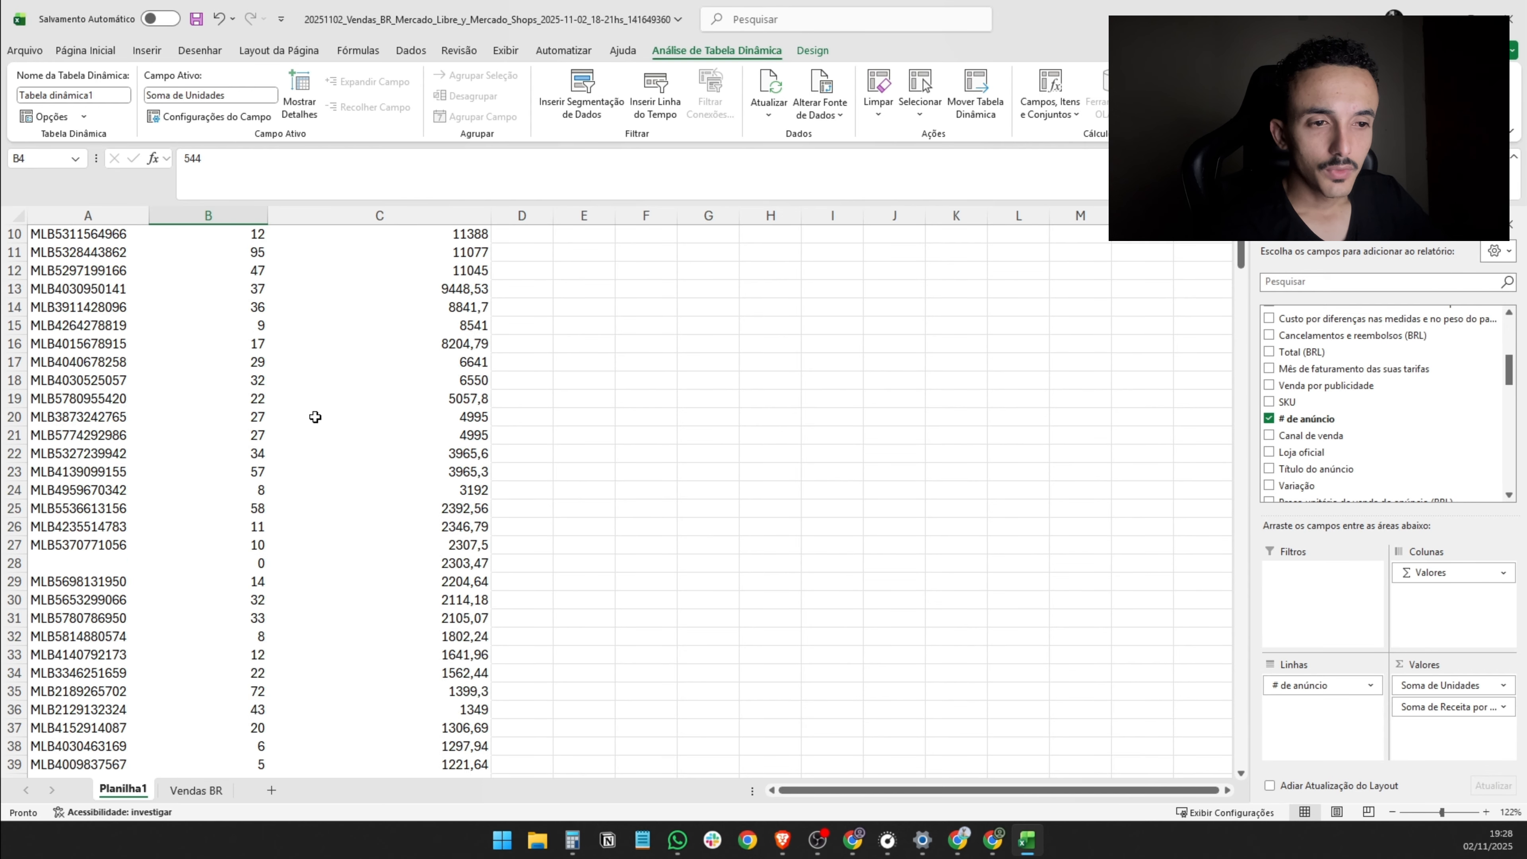
{"action": "scroll", "coordinate": [322, 545], "scroll_direction": "down", "scroll_amount": 20}
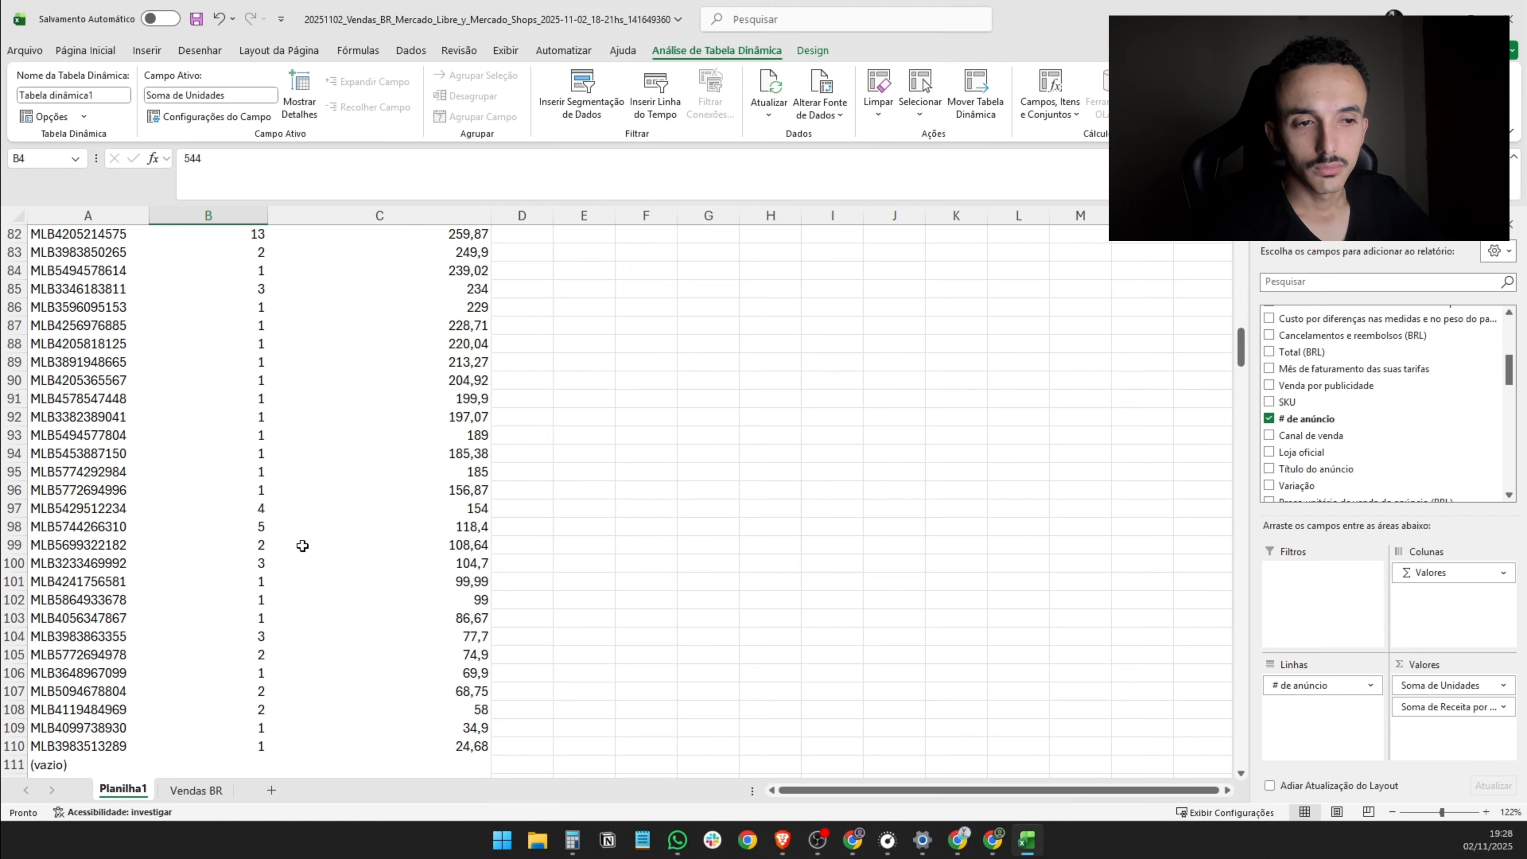
{"action": "scroll", "coordinate": [285, 537], "scroll_direction": "up", "scroll_amount": 5}
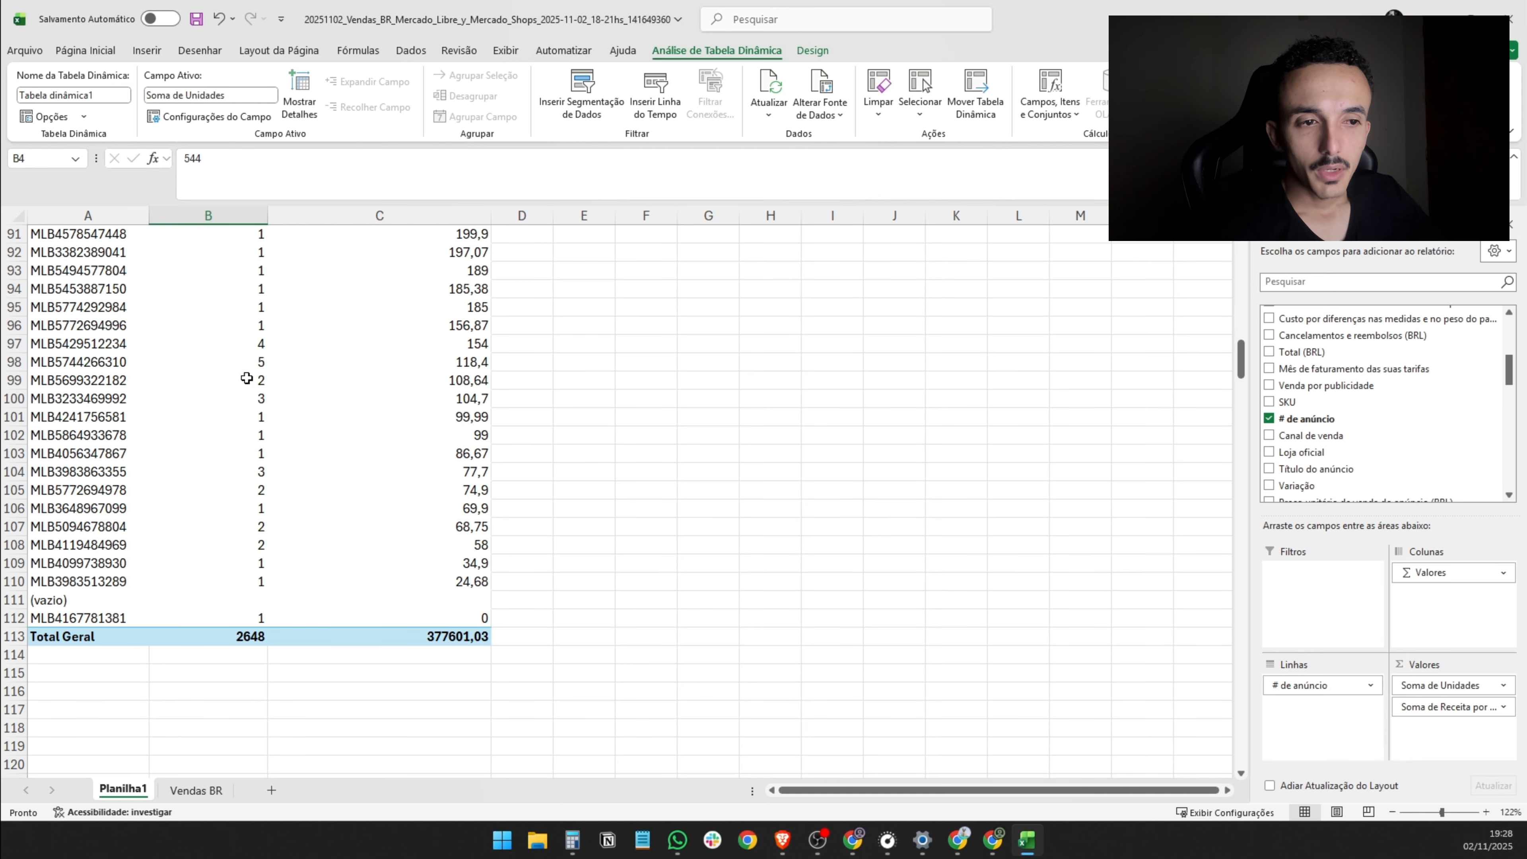
{"action": "scroll", "coordinate": [73, 543], "scroll_direction": "up", "scroll_amount": 20}
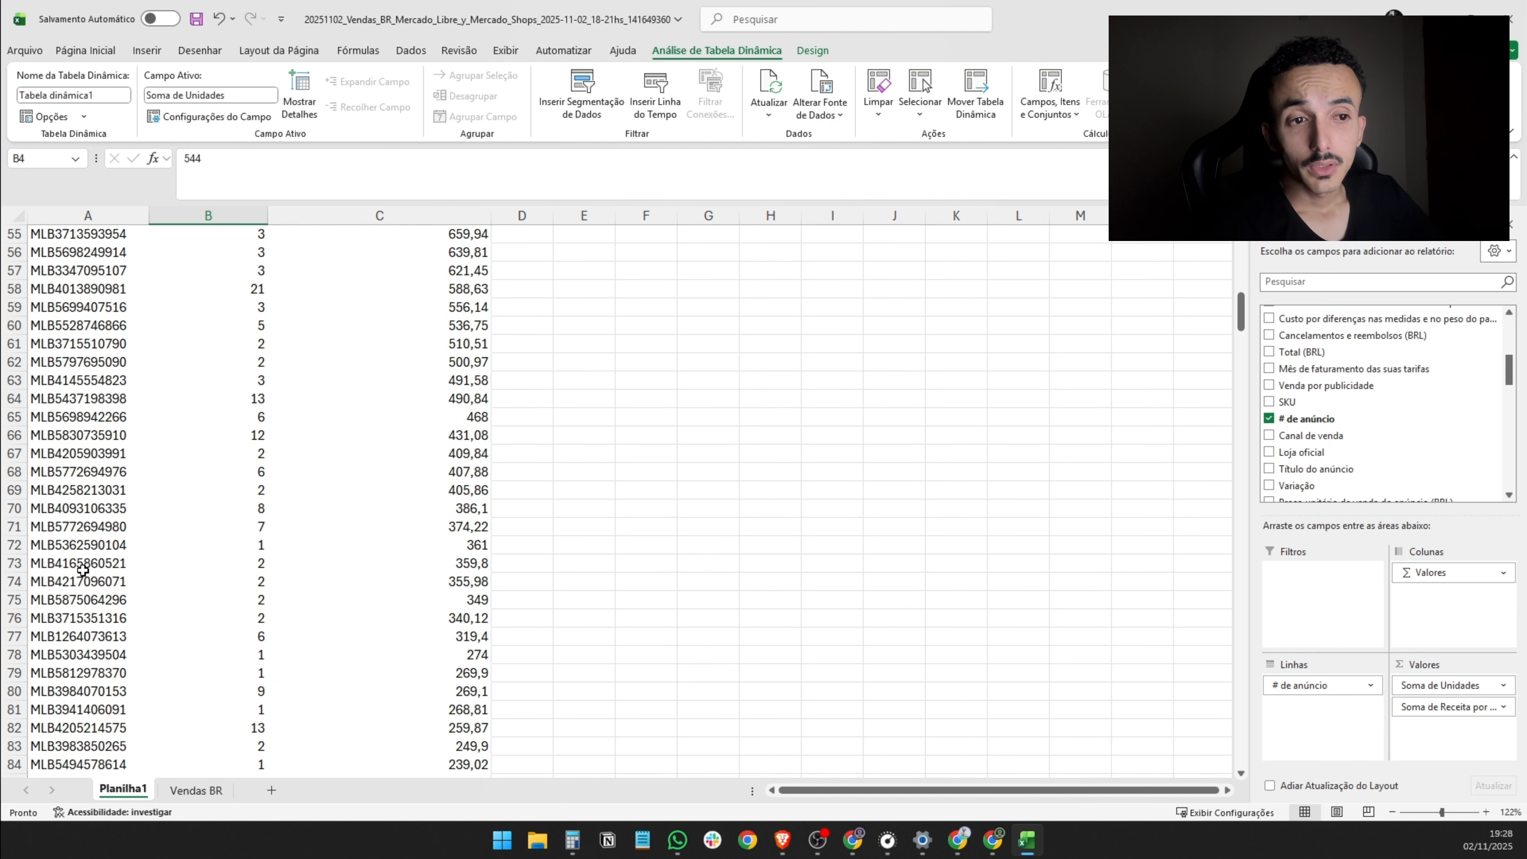
{"action": "scroll", "coordinate": [82, 568], "scroll_direction": "up", "scroll_amount": 1}
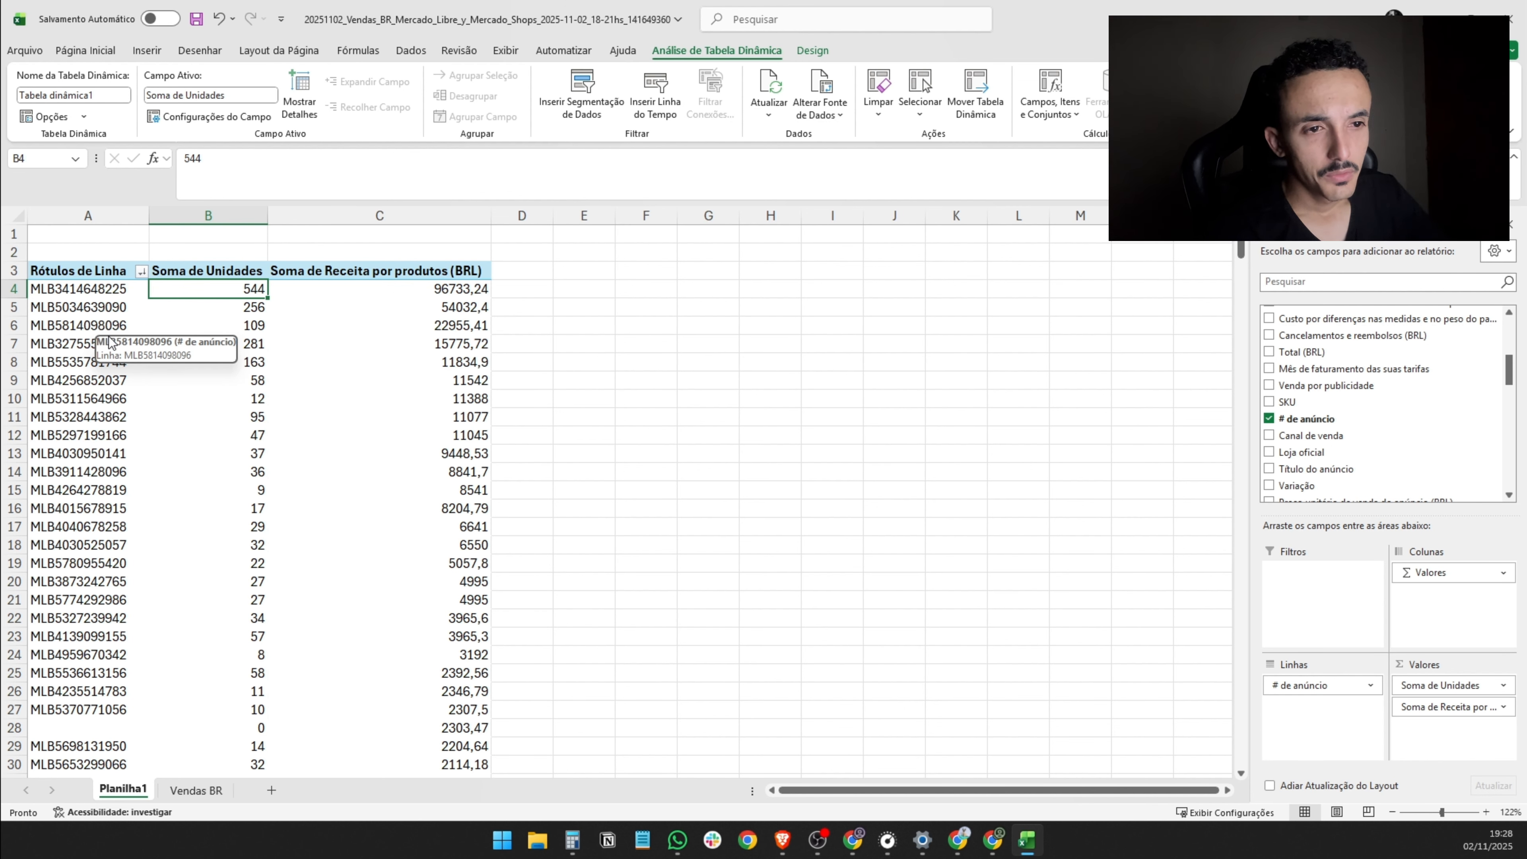
- Select all listing codes in A4:A112 to count the listings in the pivot table
{"action": "left_click_drag", "start_coordinate": [79, 289], "coordinate": [84, 733]}
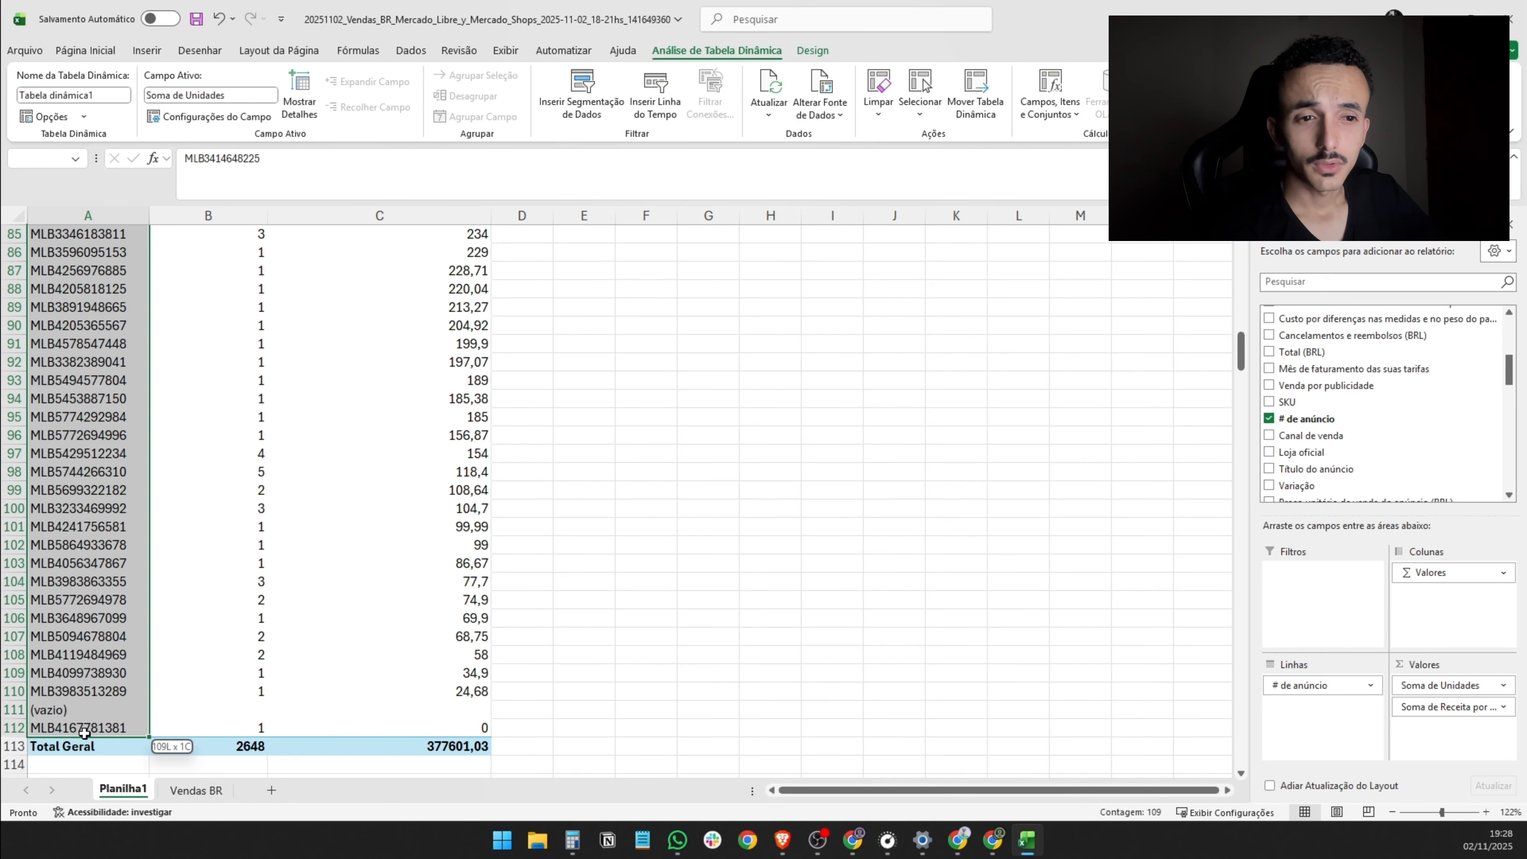
{"action": "left_click_drag", "start_coordinate": [84, 732], "coordinate": [88, 728]}
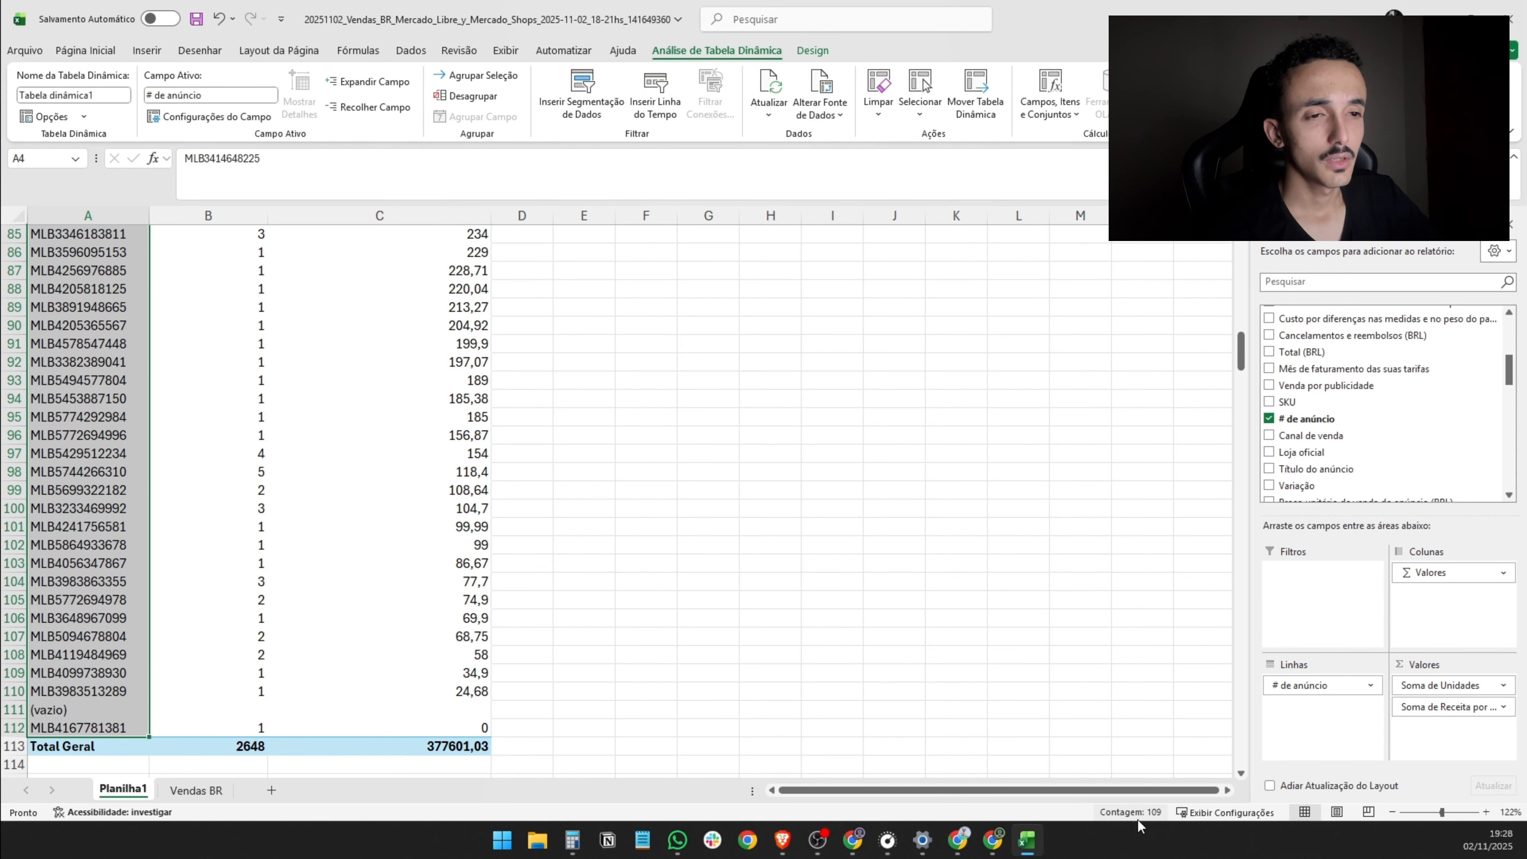
{"action": "scroll", "coordinate": [457, 637], "scroll_direction": "up", "scroll_amount": 20}
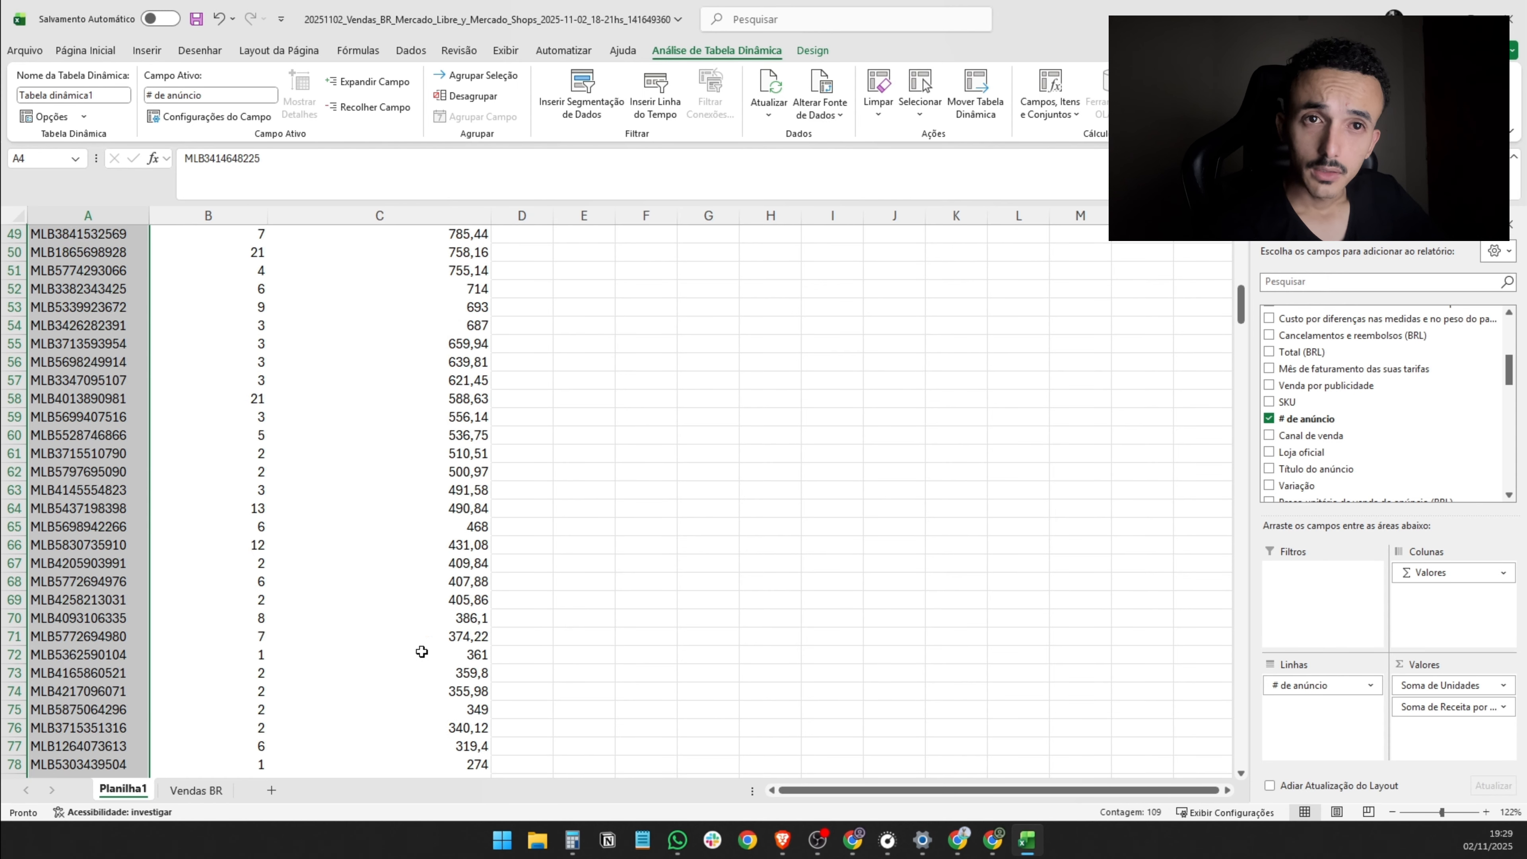
{"action": "scroll", "coordinate": [364, 619], "scroll_direction": "up", "scroll_amount": 8}
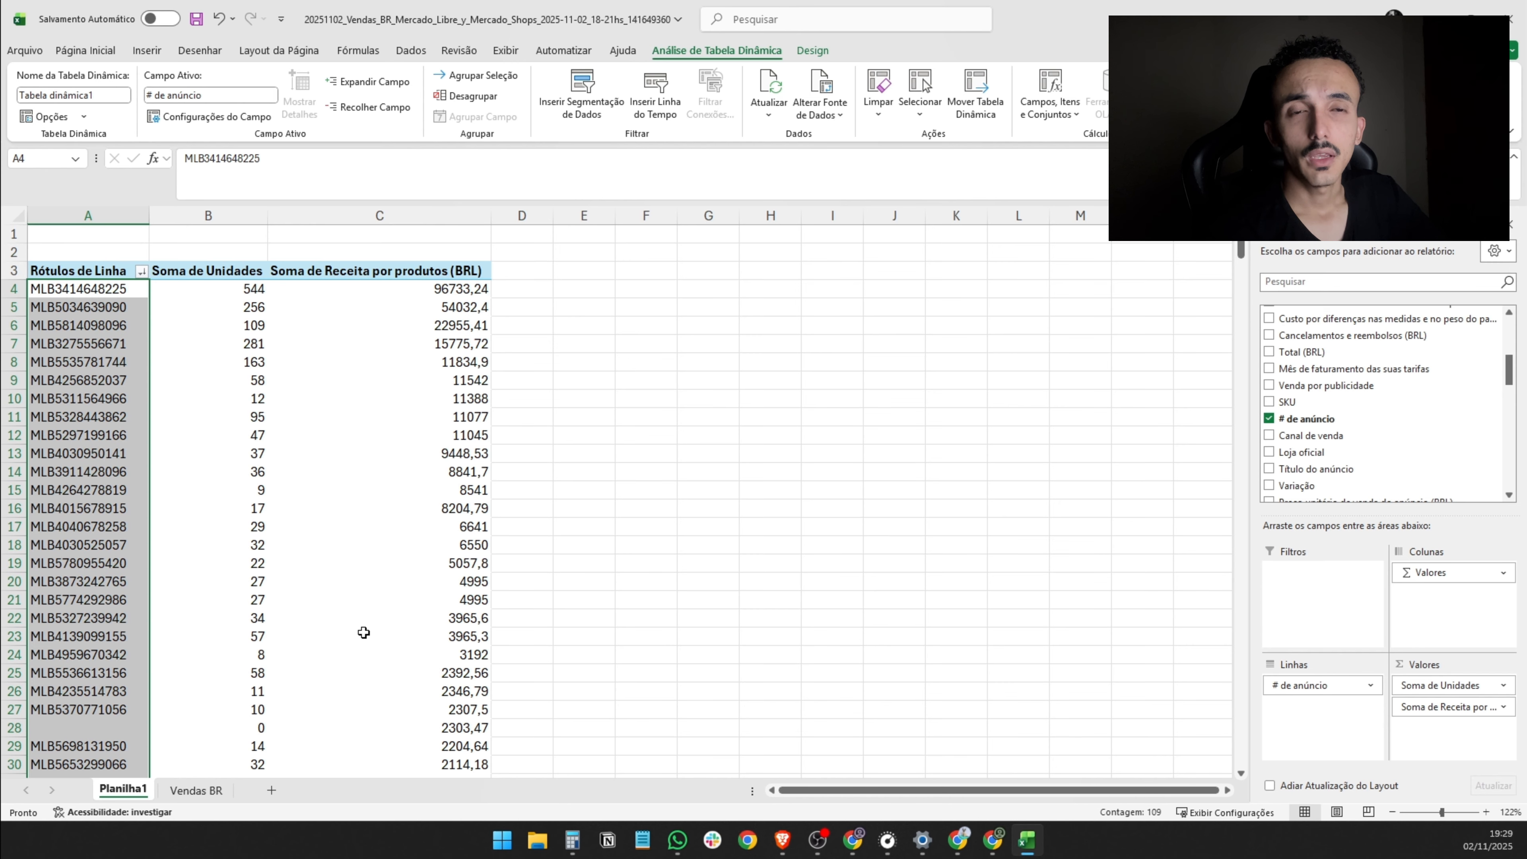
{"action": "mouse_move", "coordinate": [364, 633]}
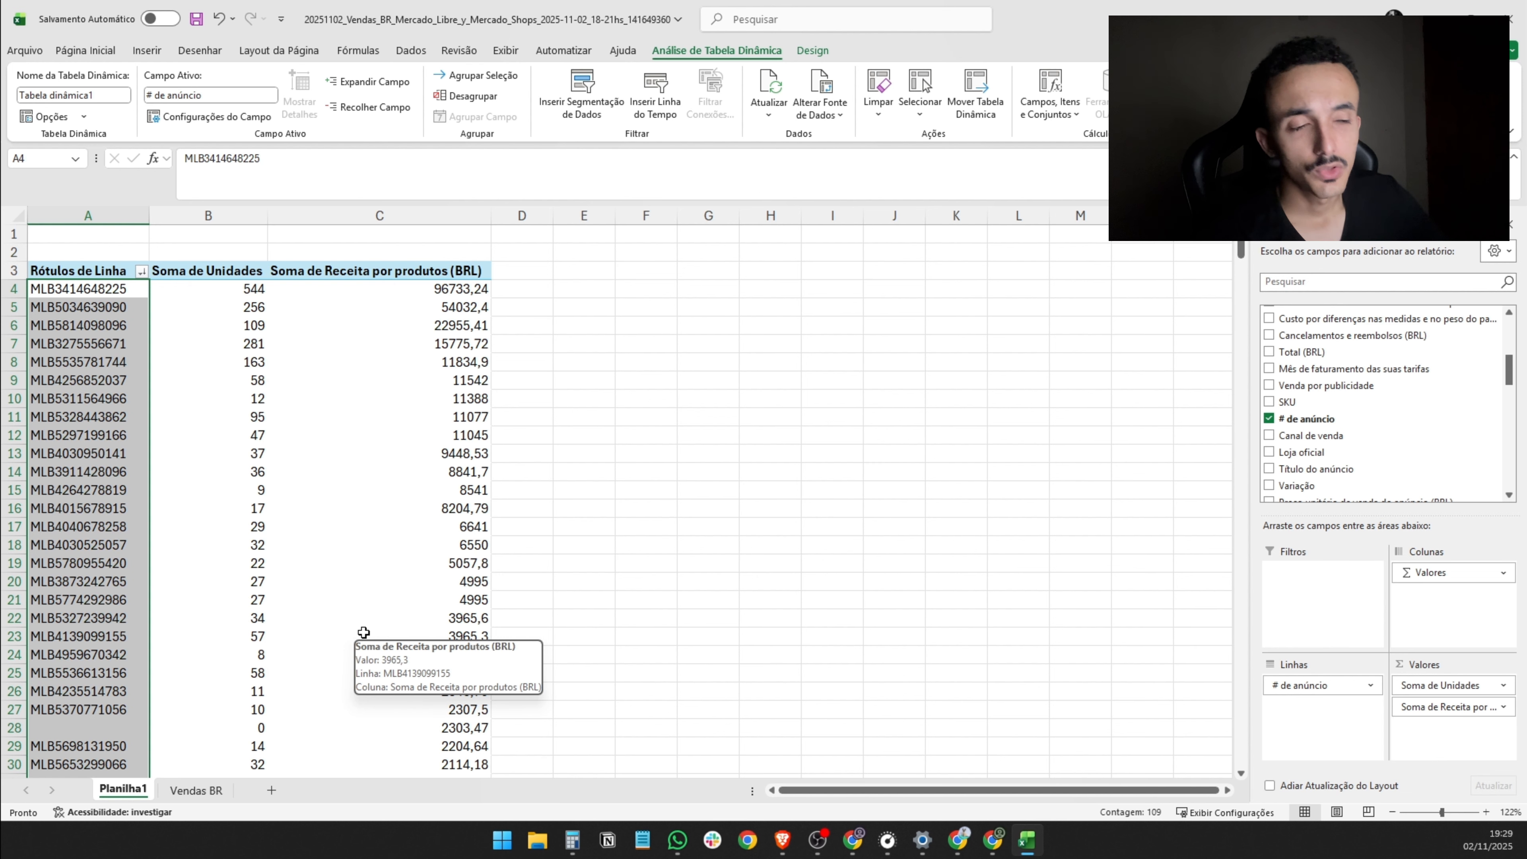
{"action": "left_click", "coordinate": [232, 292]}
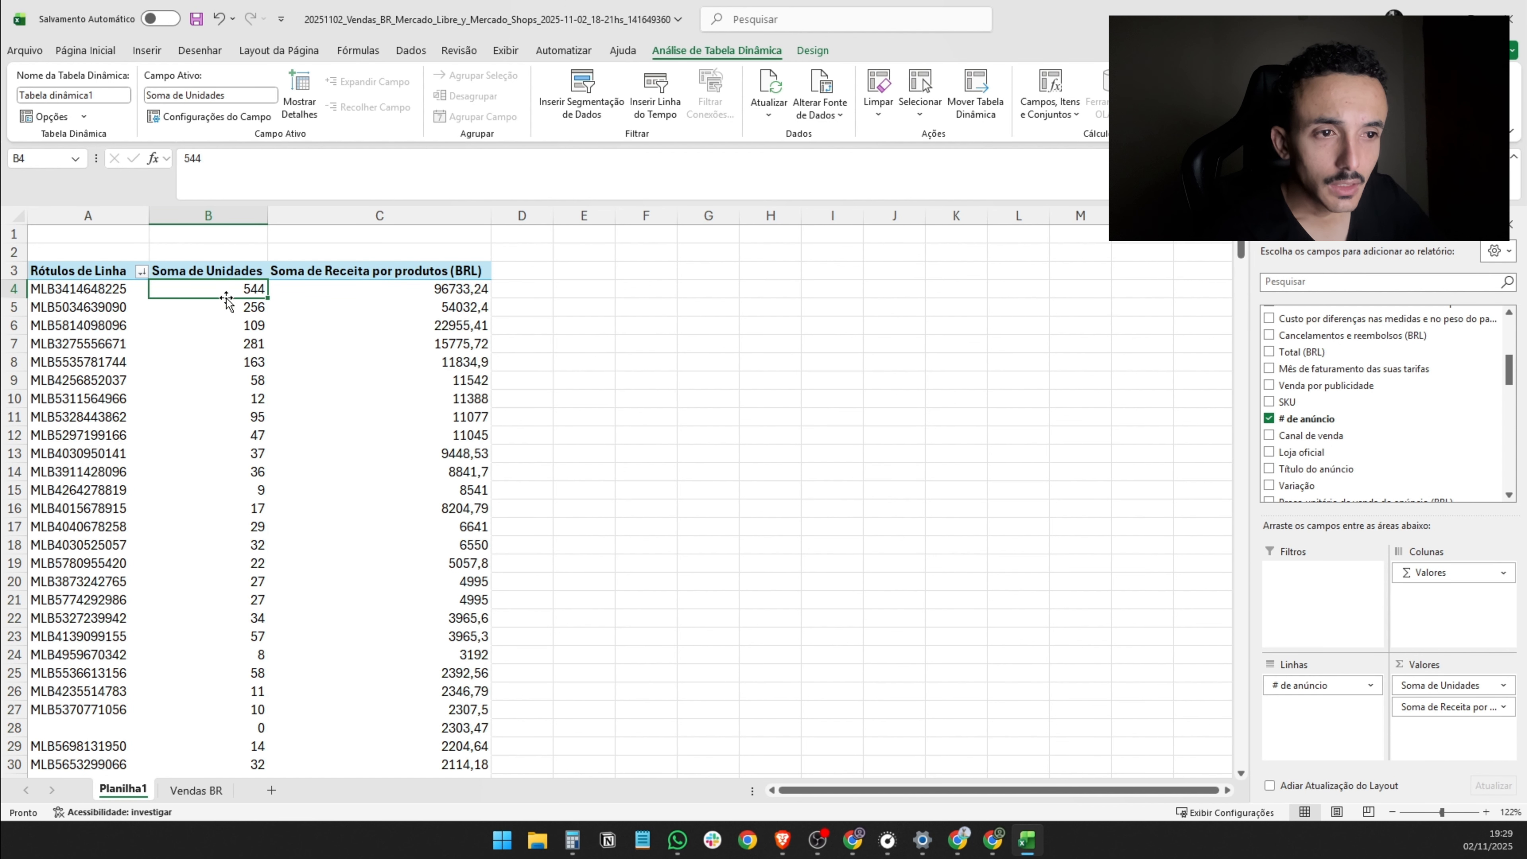
{"action": "left_click", "coordinate": [238, 414]}
{"action": "mouse_move", "coordinate": [233, 289]}
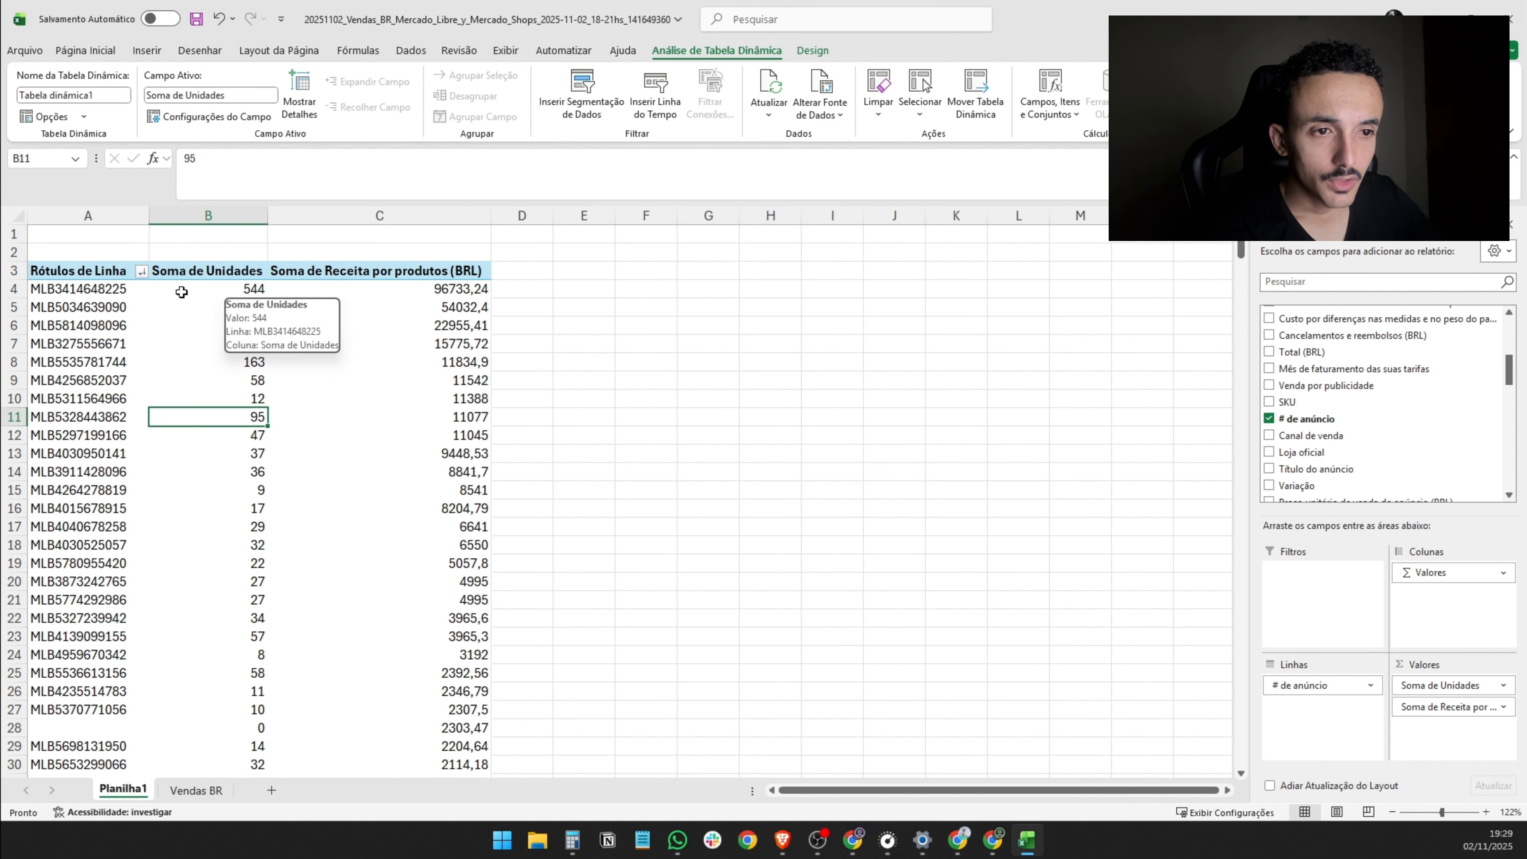
- Examine the listings ranked by revenue down to the Total Geral revenue in C113
{"action": "left_click_drag", "start_coordinate": [113, 290], "coordinate": [402, 522]}
{"action": "left_click", "coordinate": [424, 549]}
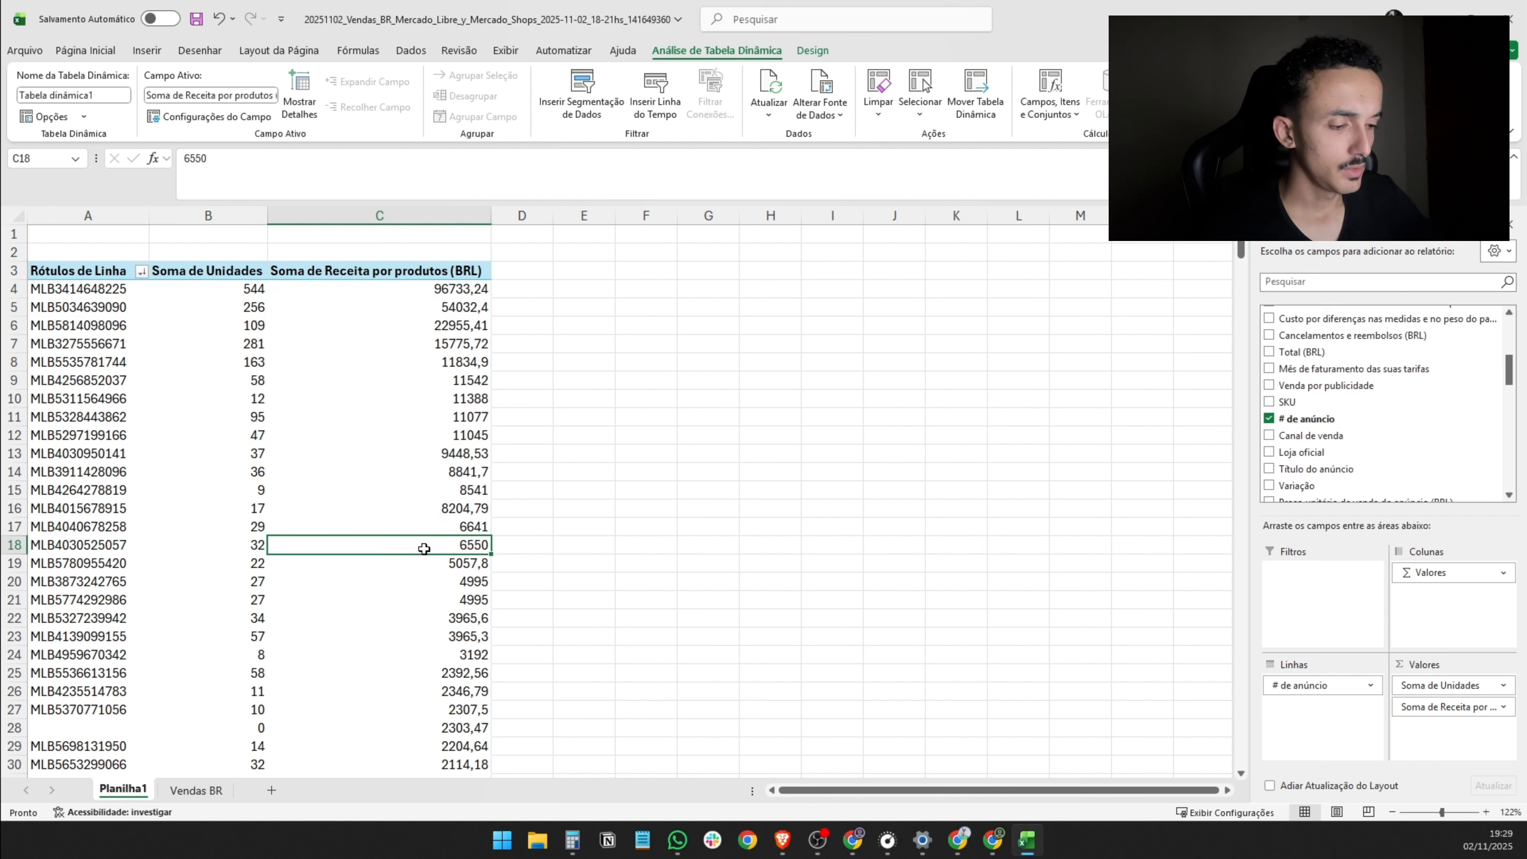
{"action": "mouse_move", "coordinate": [424, 549]}
{"action": "key", "text": "ctrl+Up"}
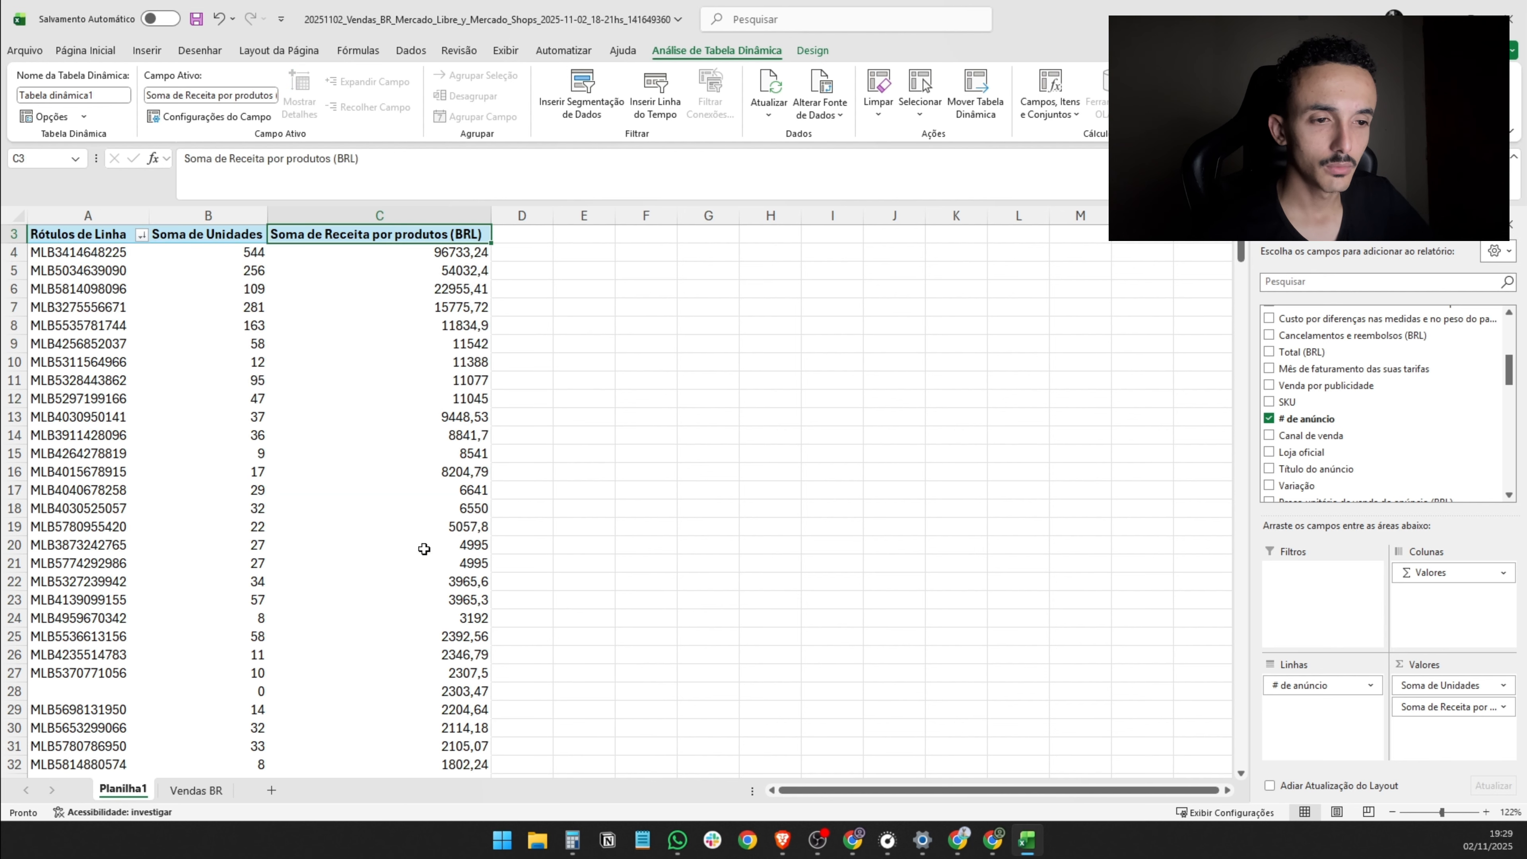
{"action": "key", "text": "ctrl+Down"}
{"action": "key", "text": "Down"}
{"action": "key", "text": "Down"}
{"action": "key", "text": "Down"}
{"action": "key", "text": "Down"}
{"action": "key", "text": "Down"}
{"action": "key", "text": "Down"}
{"action": "key", "text": "Down"}
{"action": "key", "text": "Down"}
{"action": "key", "text": "Down"}
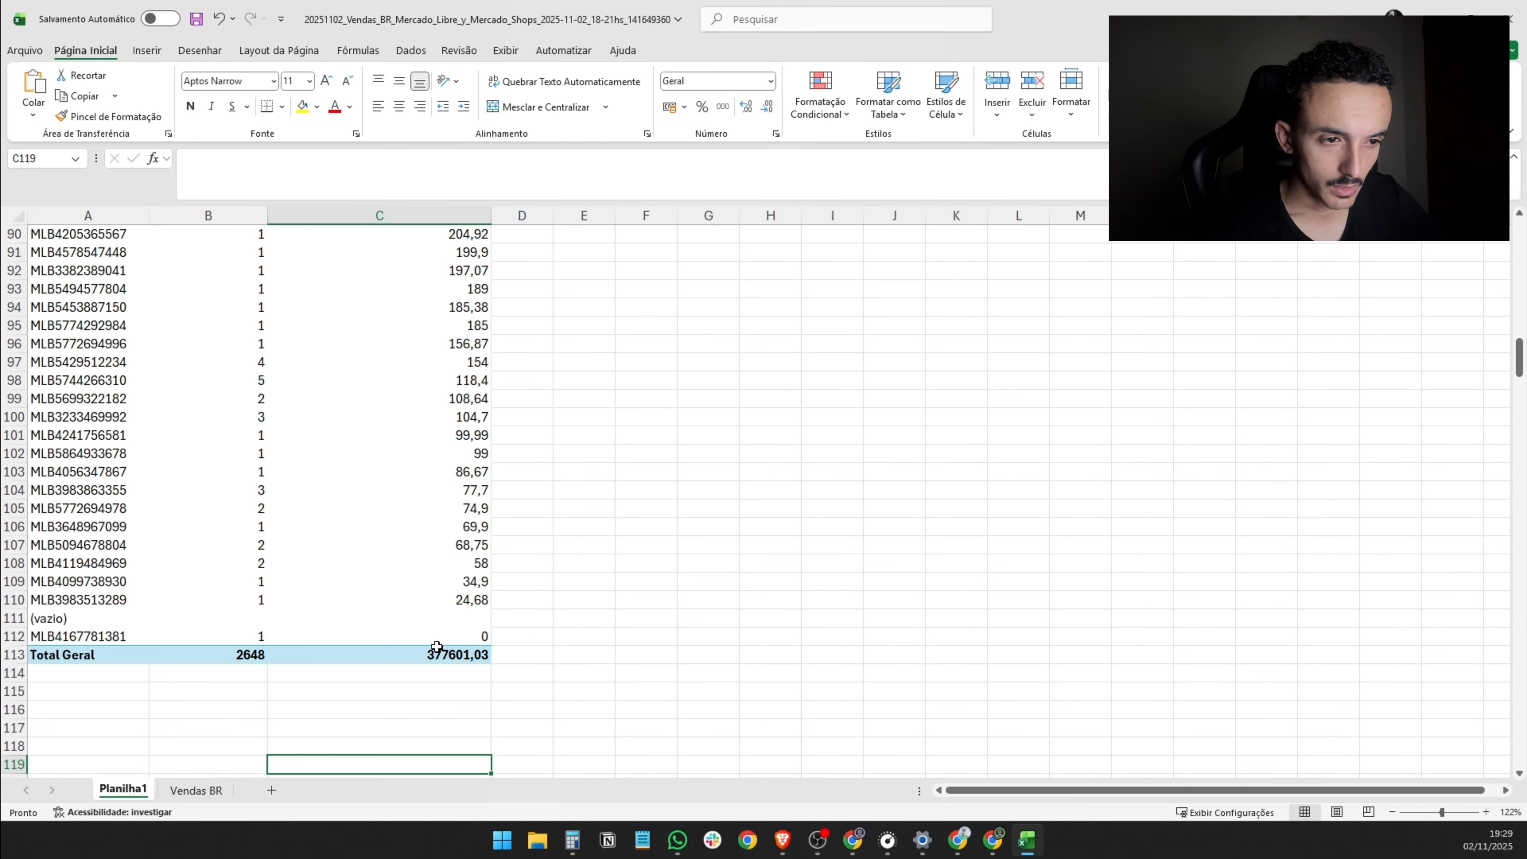
{"action": "left_click", "coordinate": [436, 649]}
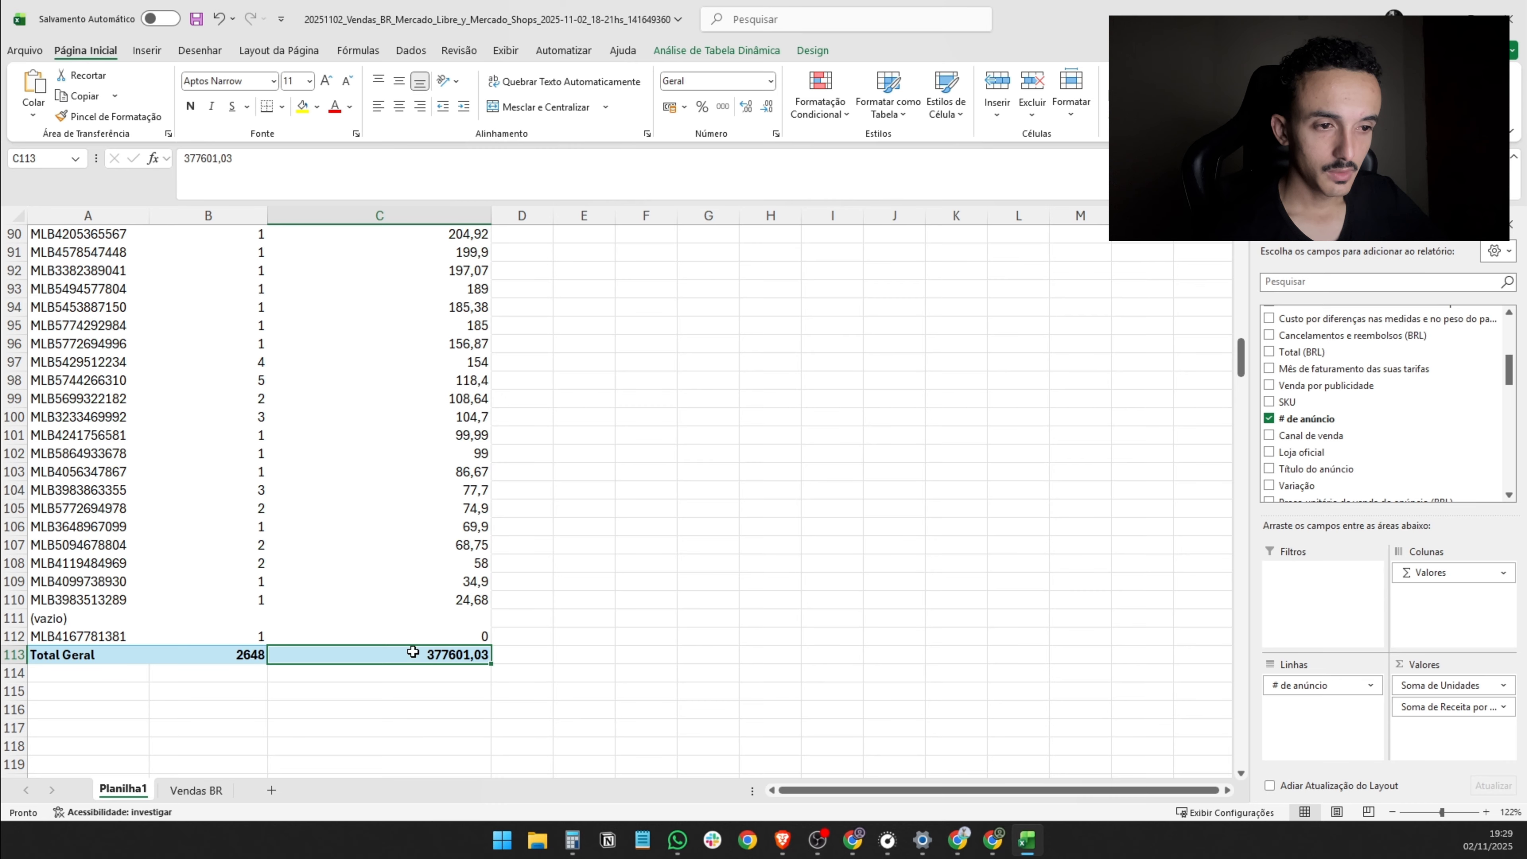
{"action": "left_click", "coordinate": [559, 656]}
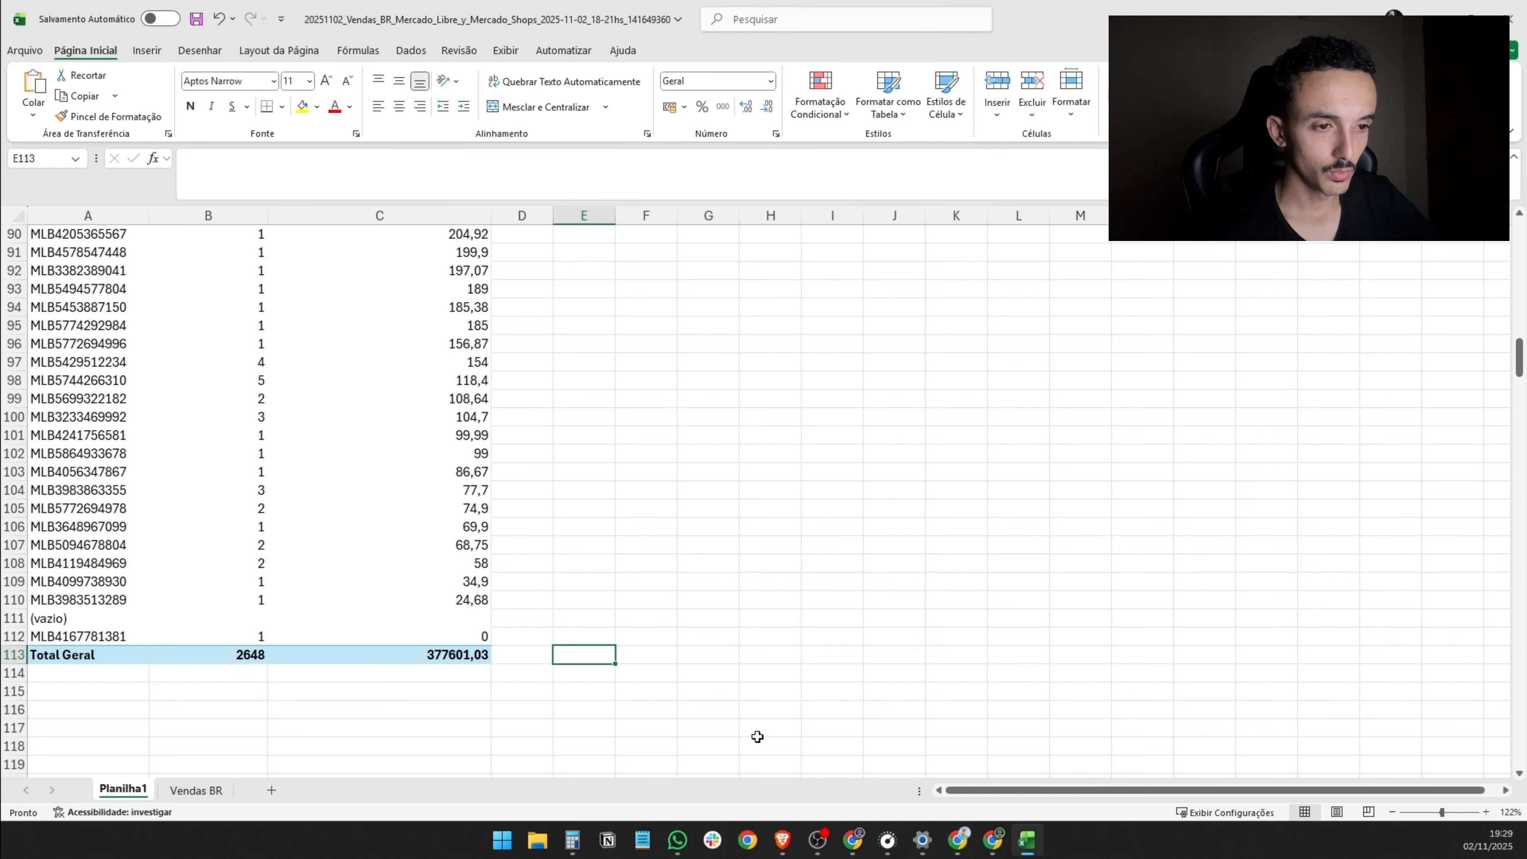
{"action": "type", "text": "="}
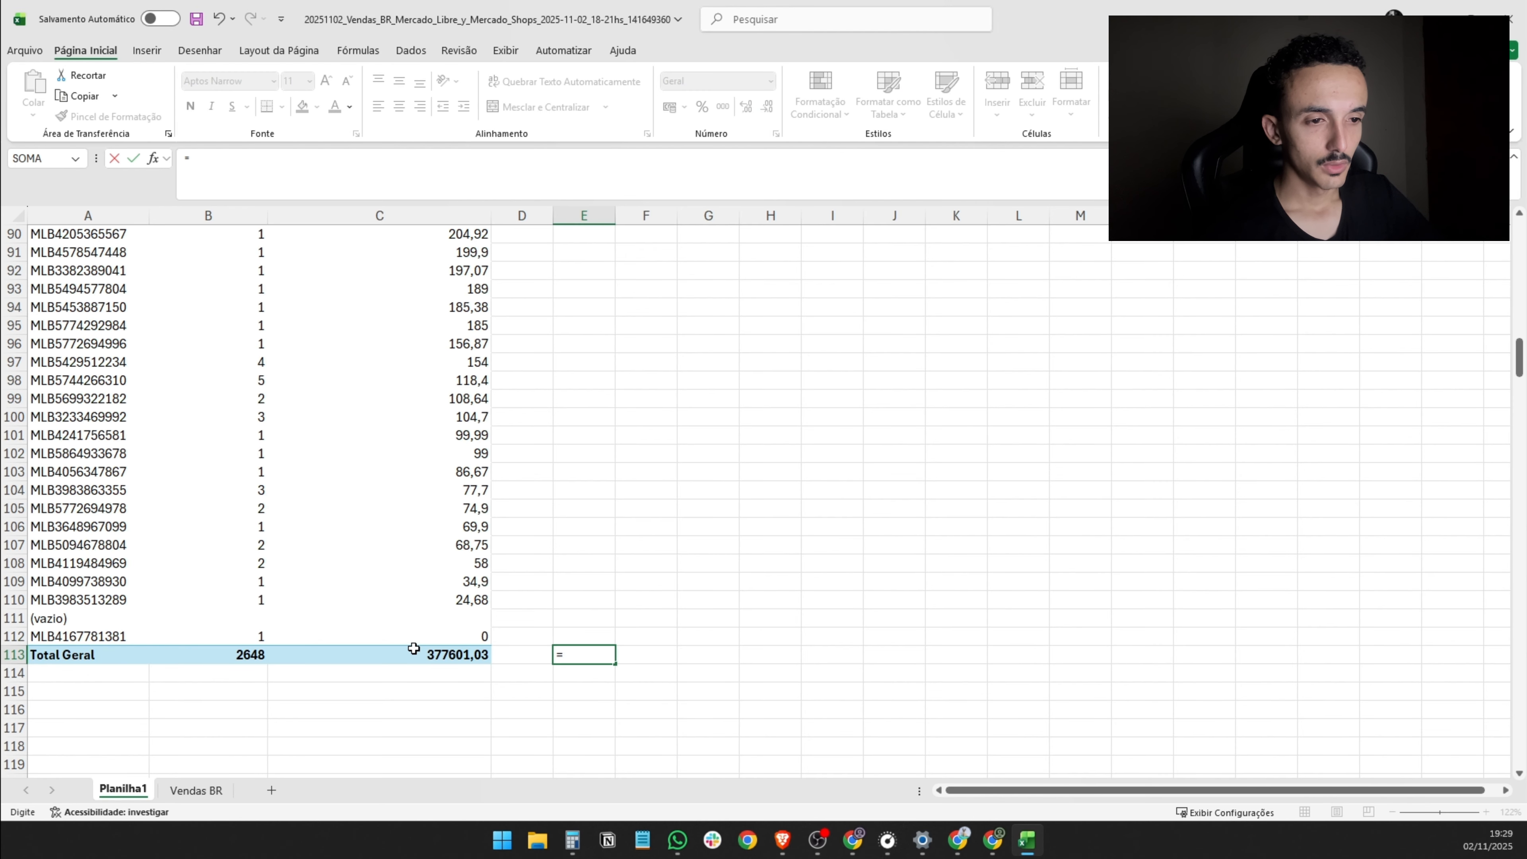
{"action": "scroll", "coordinate": [419, 655], "scroll_direction": "up", "scroll_amount": 2}
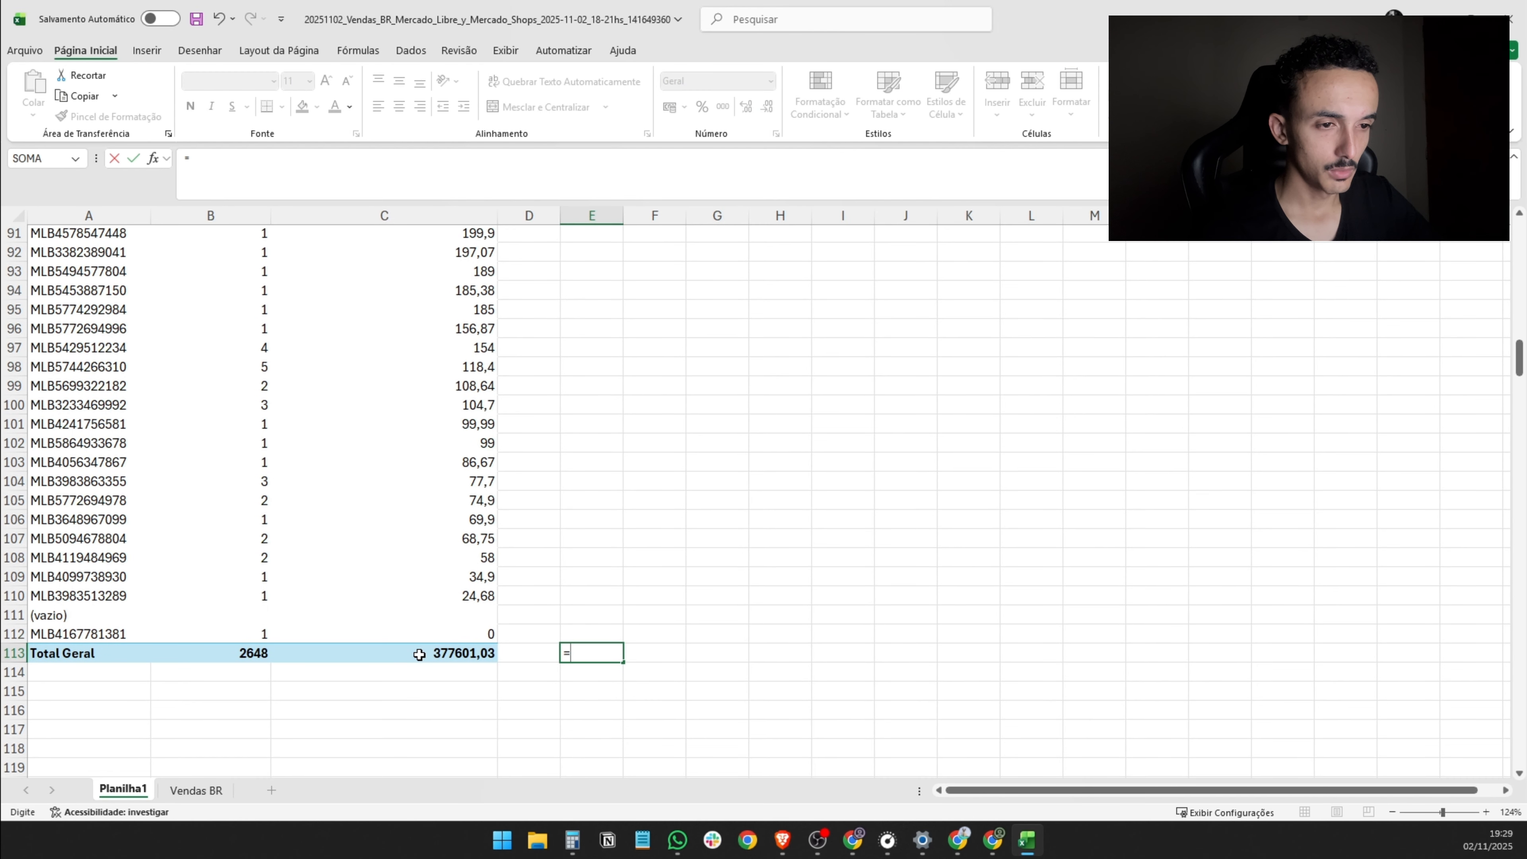
{"action": "left_click", "coordinate": [542, 617]}
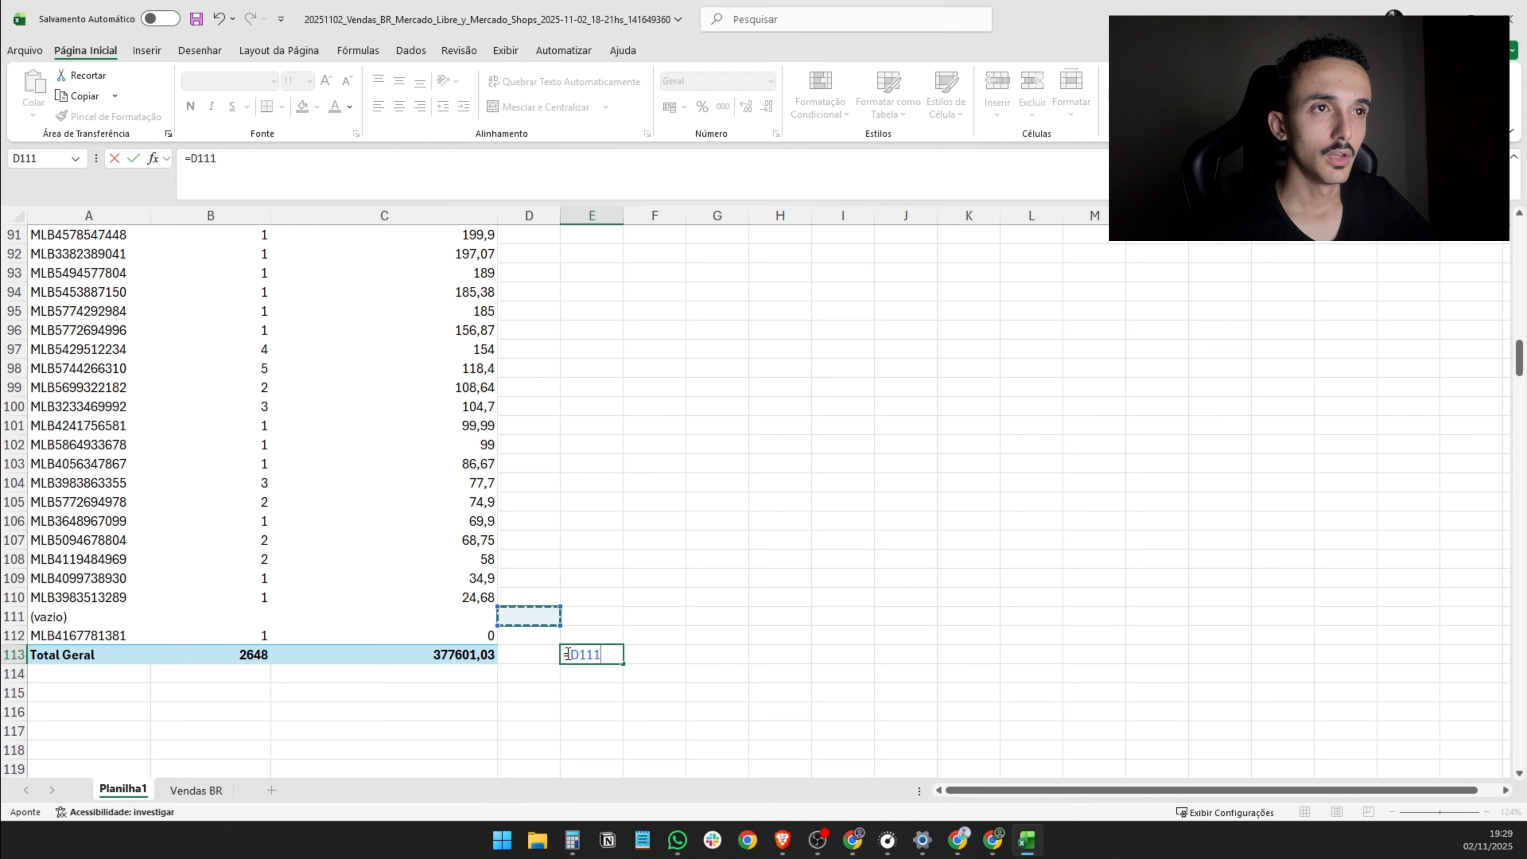
{"action": "left_click", "coordinate": [660, 657]}
{"action": "key", "text": "Escape"}
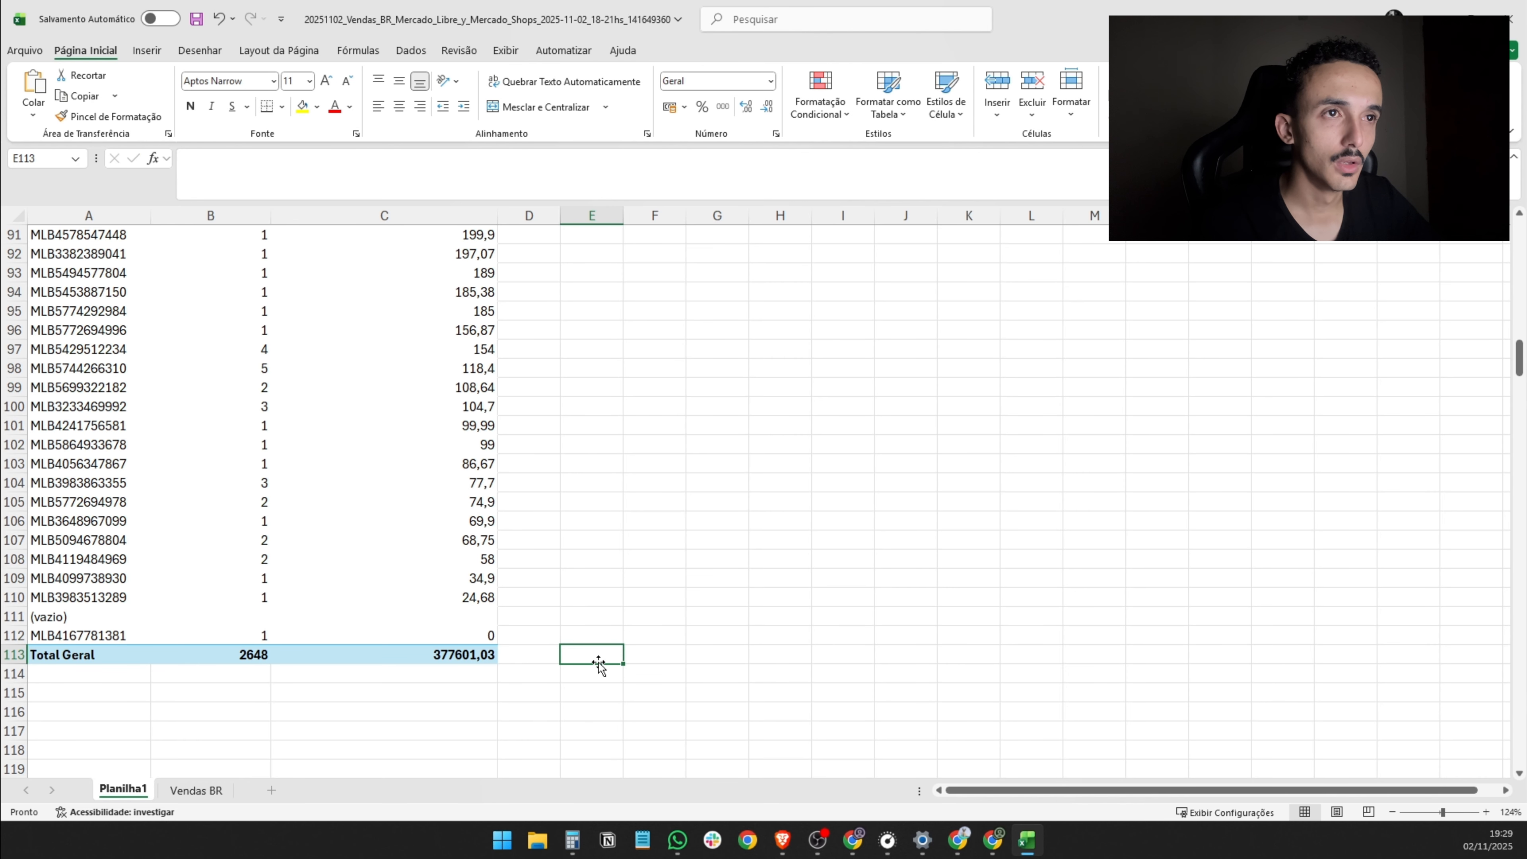
- Calculate 70% of the Total Geral revenue in E113 by multiplying the pivot table's C113 value by 0,7
{"action": "scroll", "coordinate": [660, 657], "scroll_direction": "up", "scroll_amount": 4}
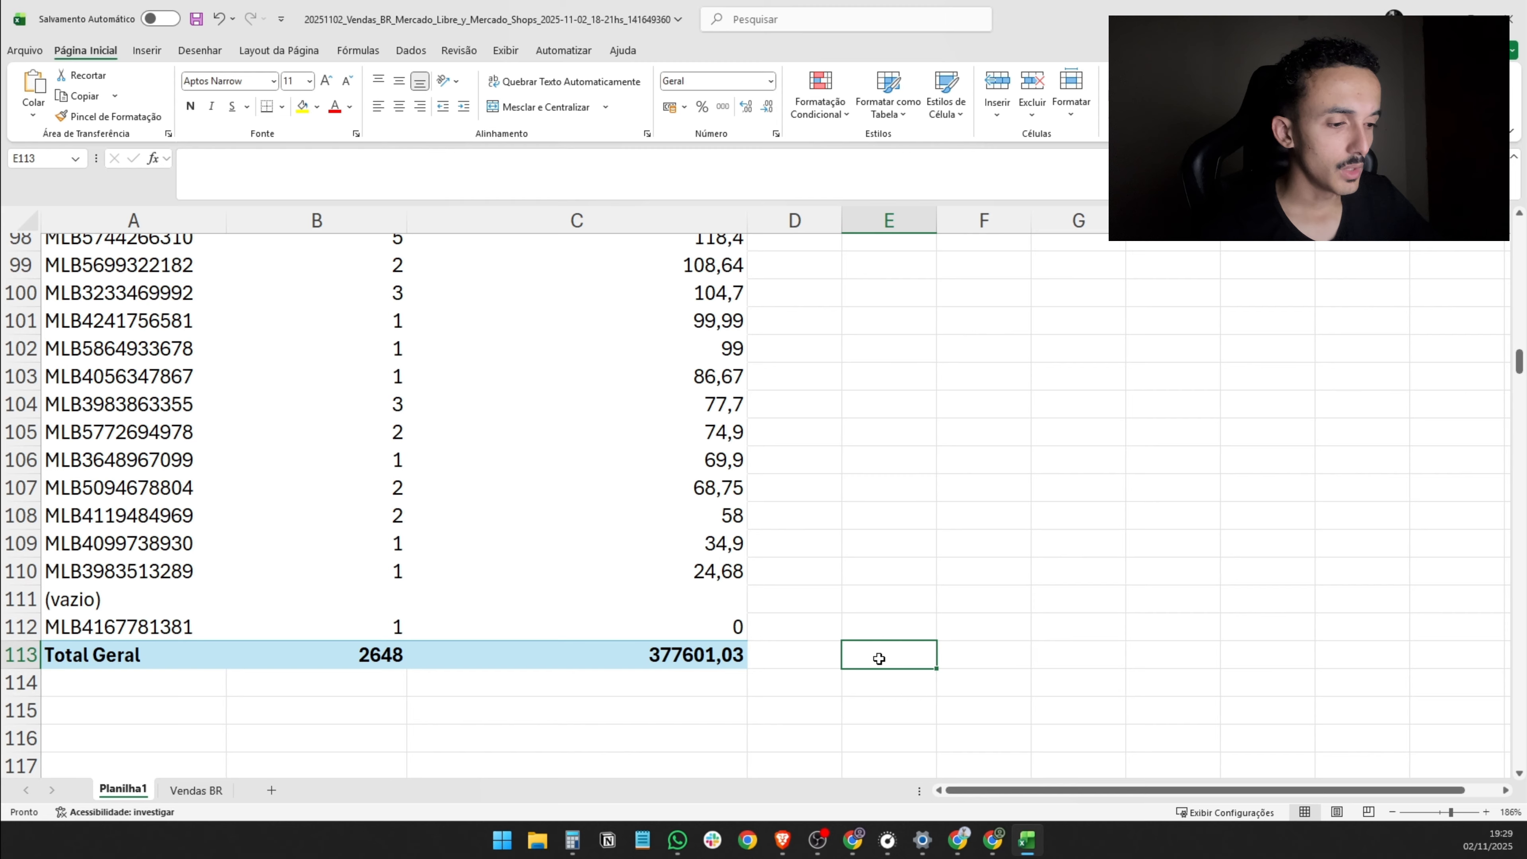
{"action": "type", "text": "="}
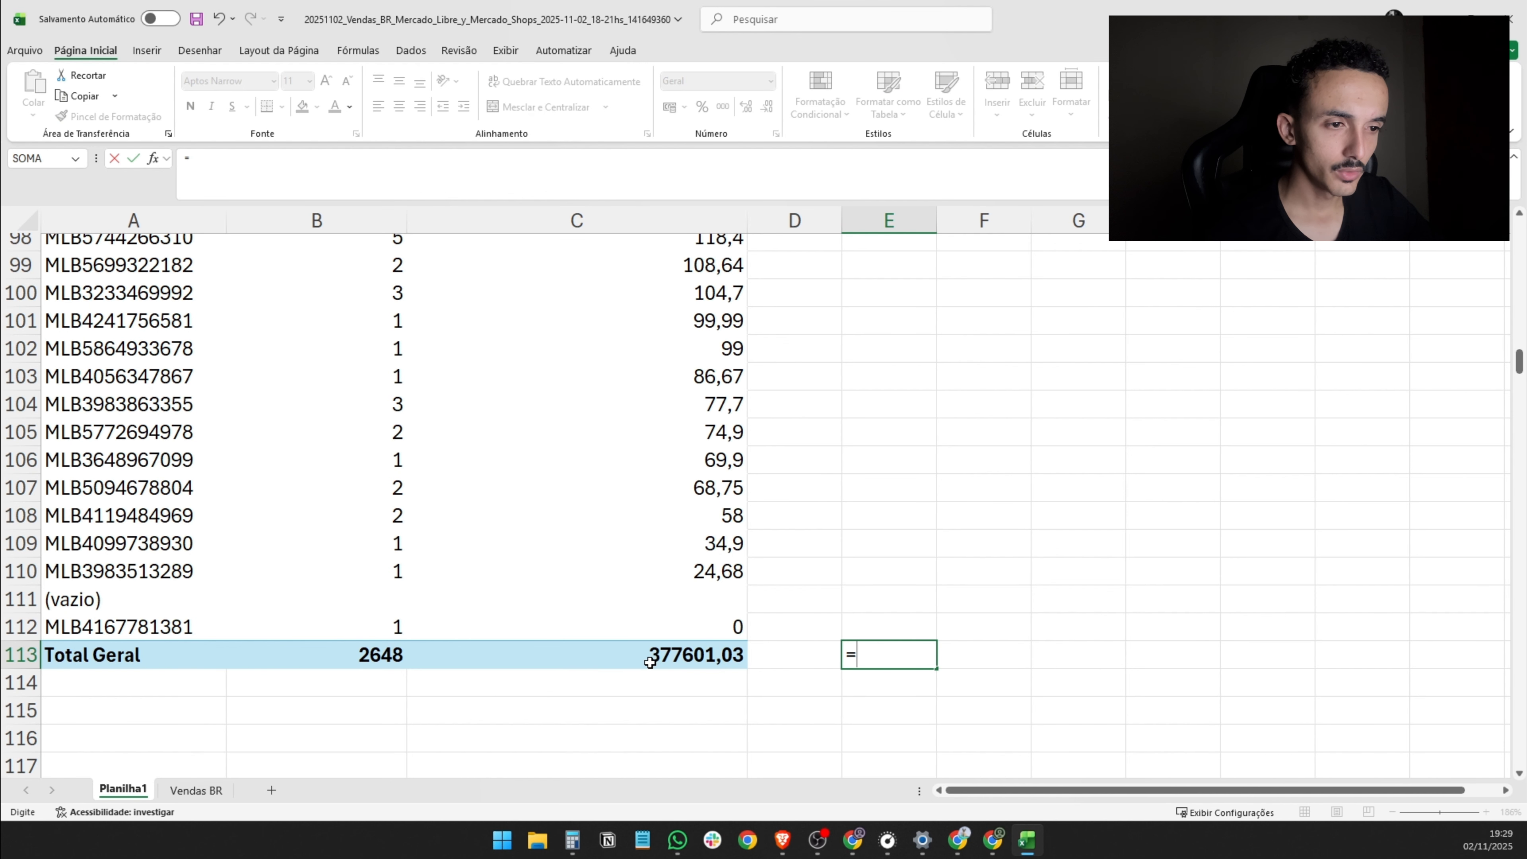
{"action": "left_click", "coordinate": [661, 654]}
{"action": "scroll", "coordinate": [882, 692], "scroll_direction": "right", "scroll_amount": 3}
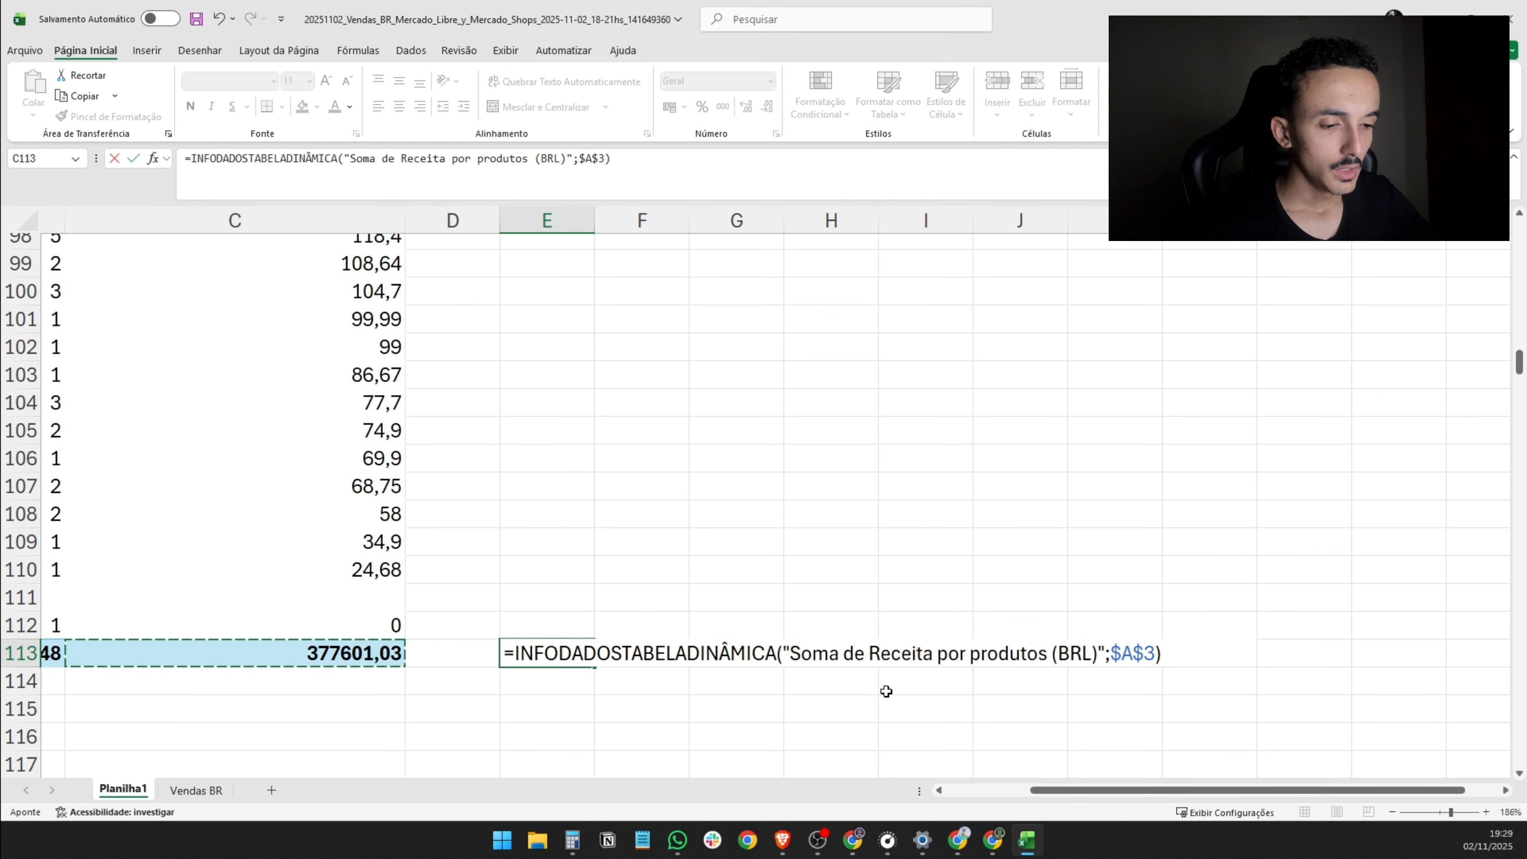
{"action": "type", "text": "*0,7"}
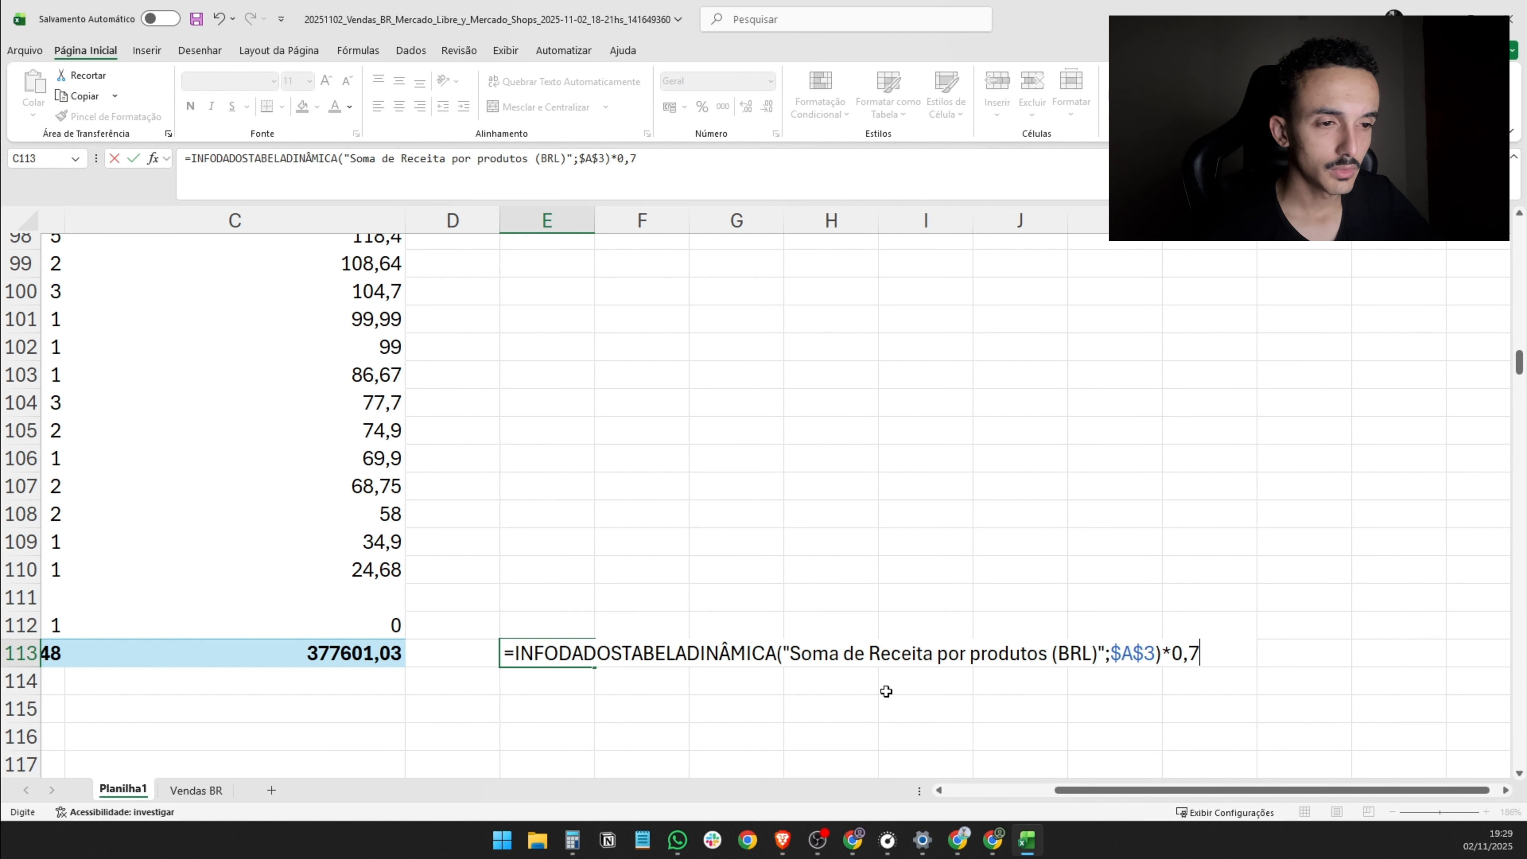
{"action": "key", "text": "Return"}
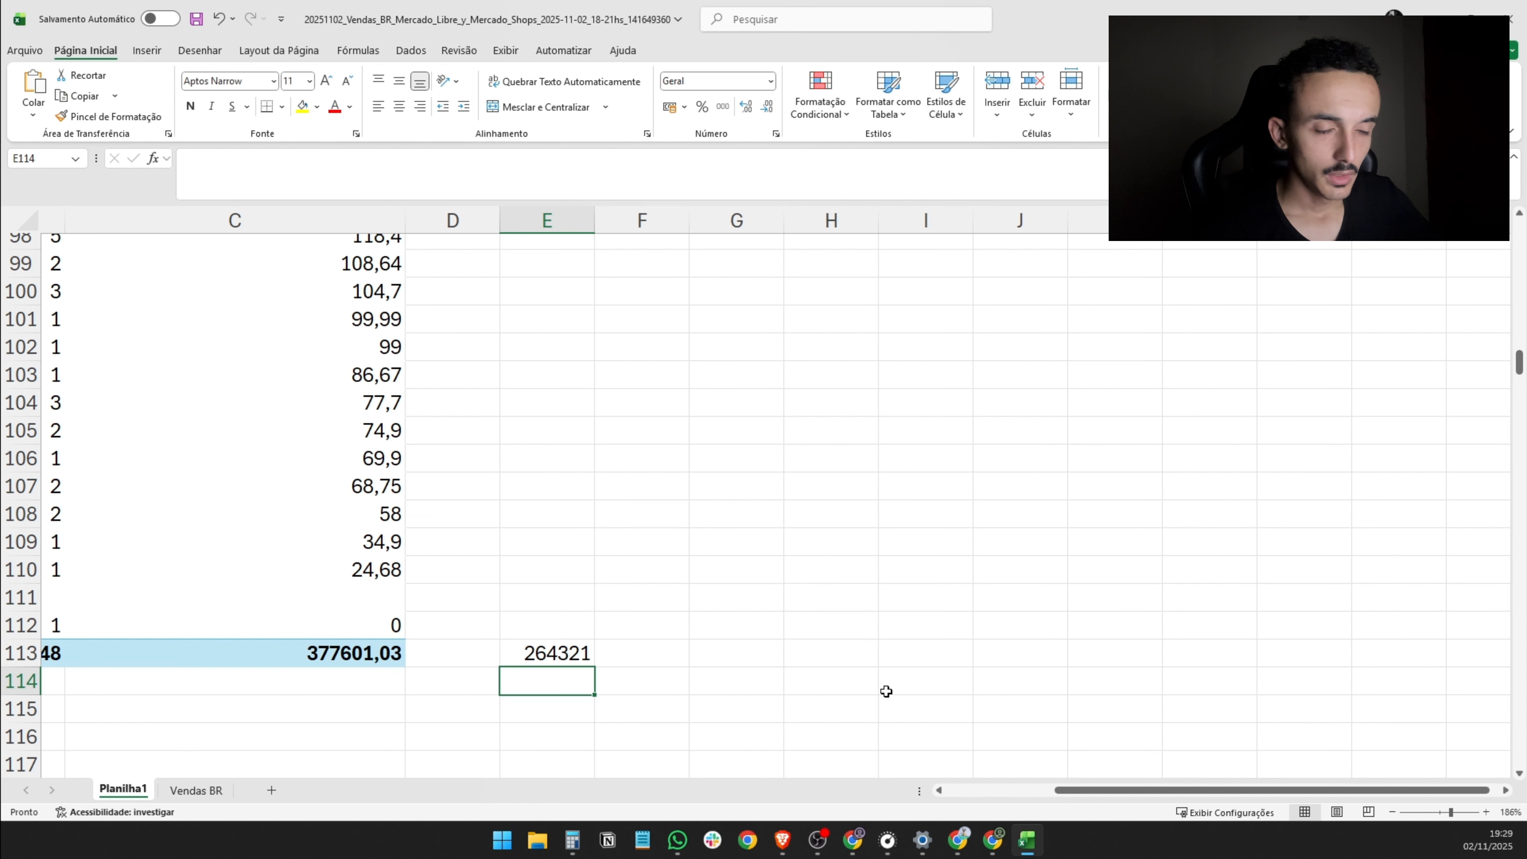
{"action": "left_click", "coordinate": [582, 658]}
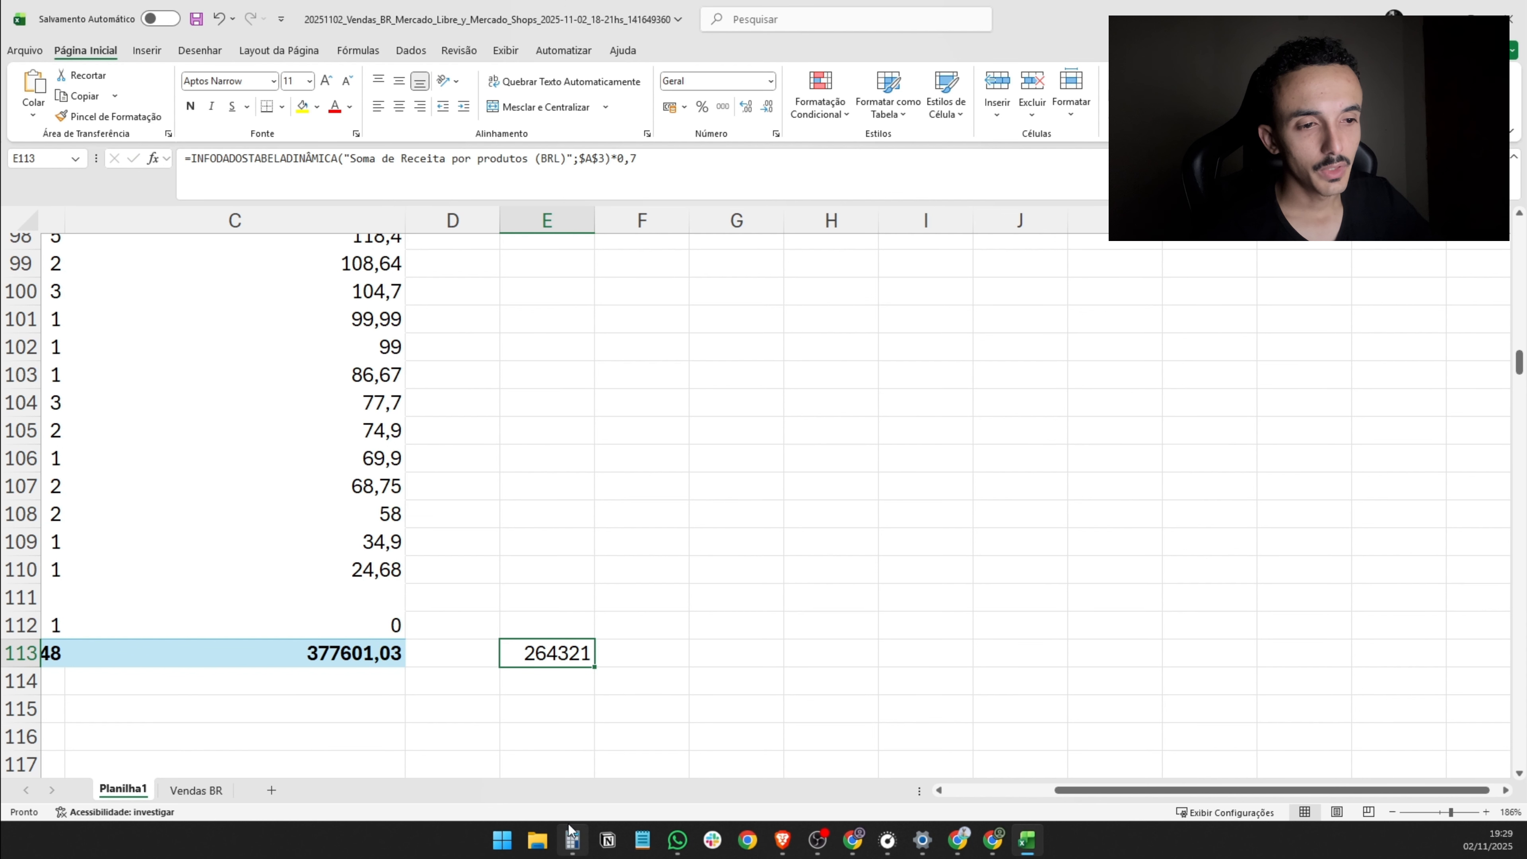
- Calculate 20% of the Total Geral revenue in E114 by multiplying the C113 value by 0,2
{"action": "left_click", "coordinate": [553, 690]}
{"action": "type", "text": "="}
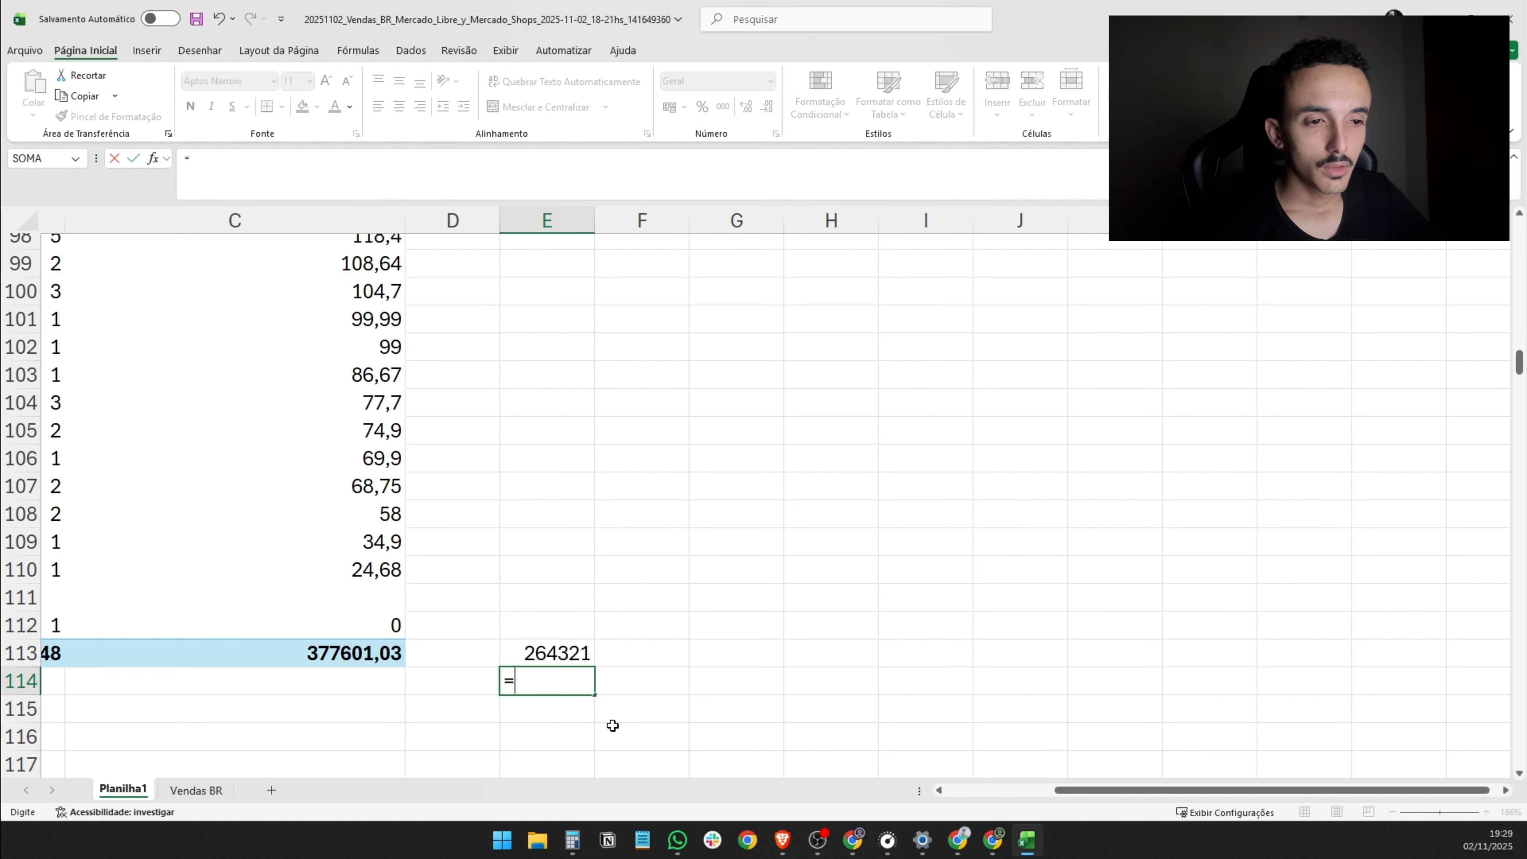
{"action": "left_click", "coordinate": [404, 650]}
{"action": "type", "text": "&"}
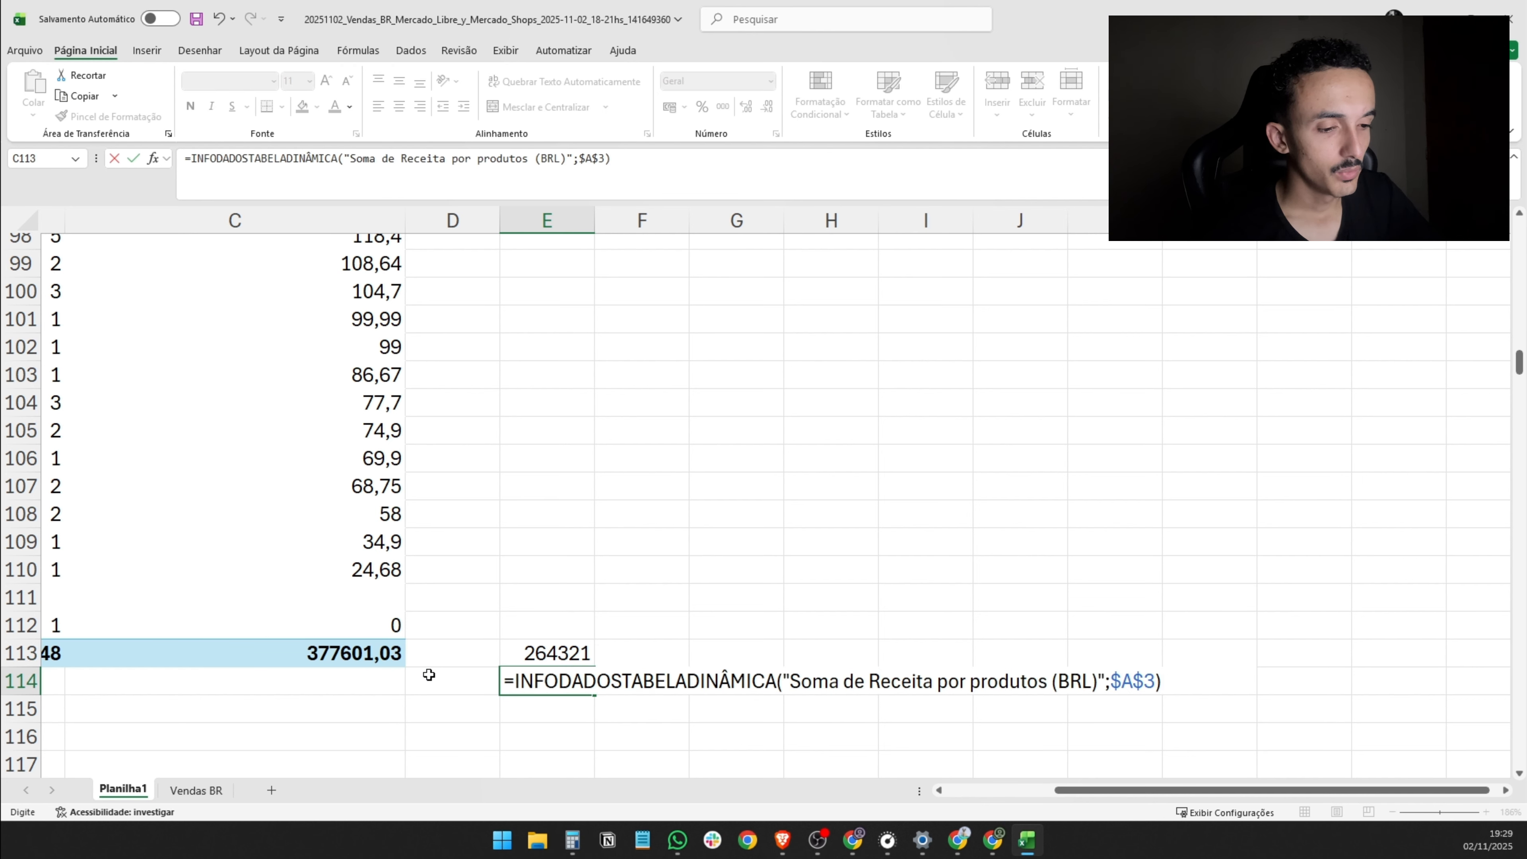
{"action": "type", "text": "*0,2"}
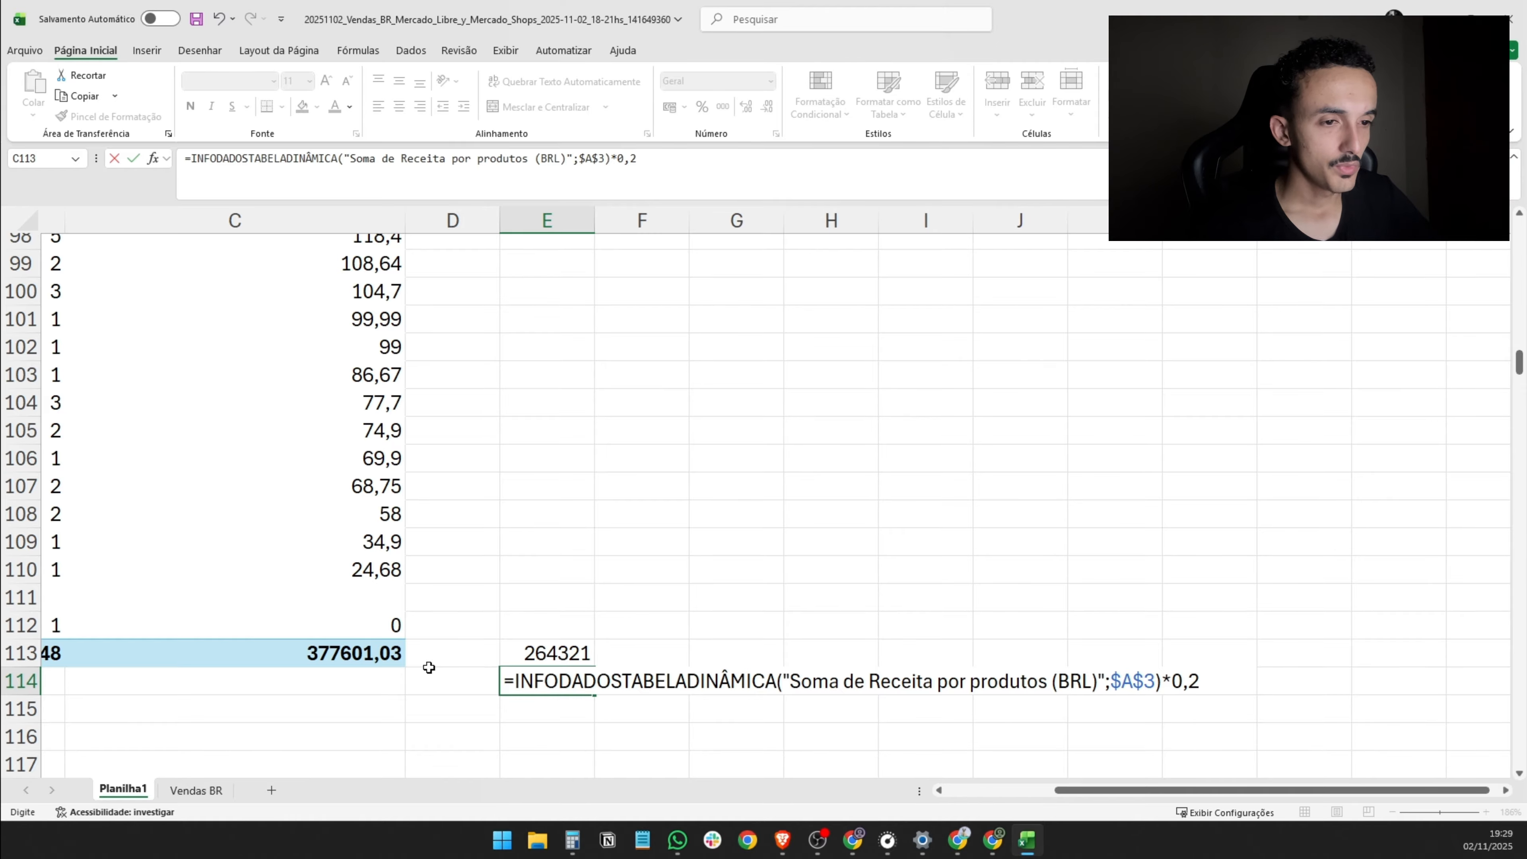
{"action": "key", "text": "Return"}
- Calculate 10% of the Total Geral revenue in E115 by multiplying the C113 value by 0,1
{"action": "type", "text": "="}
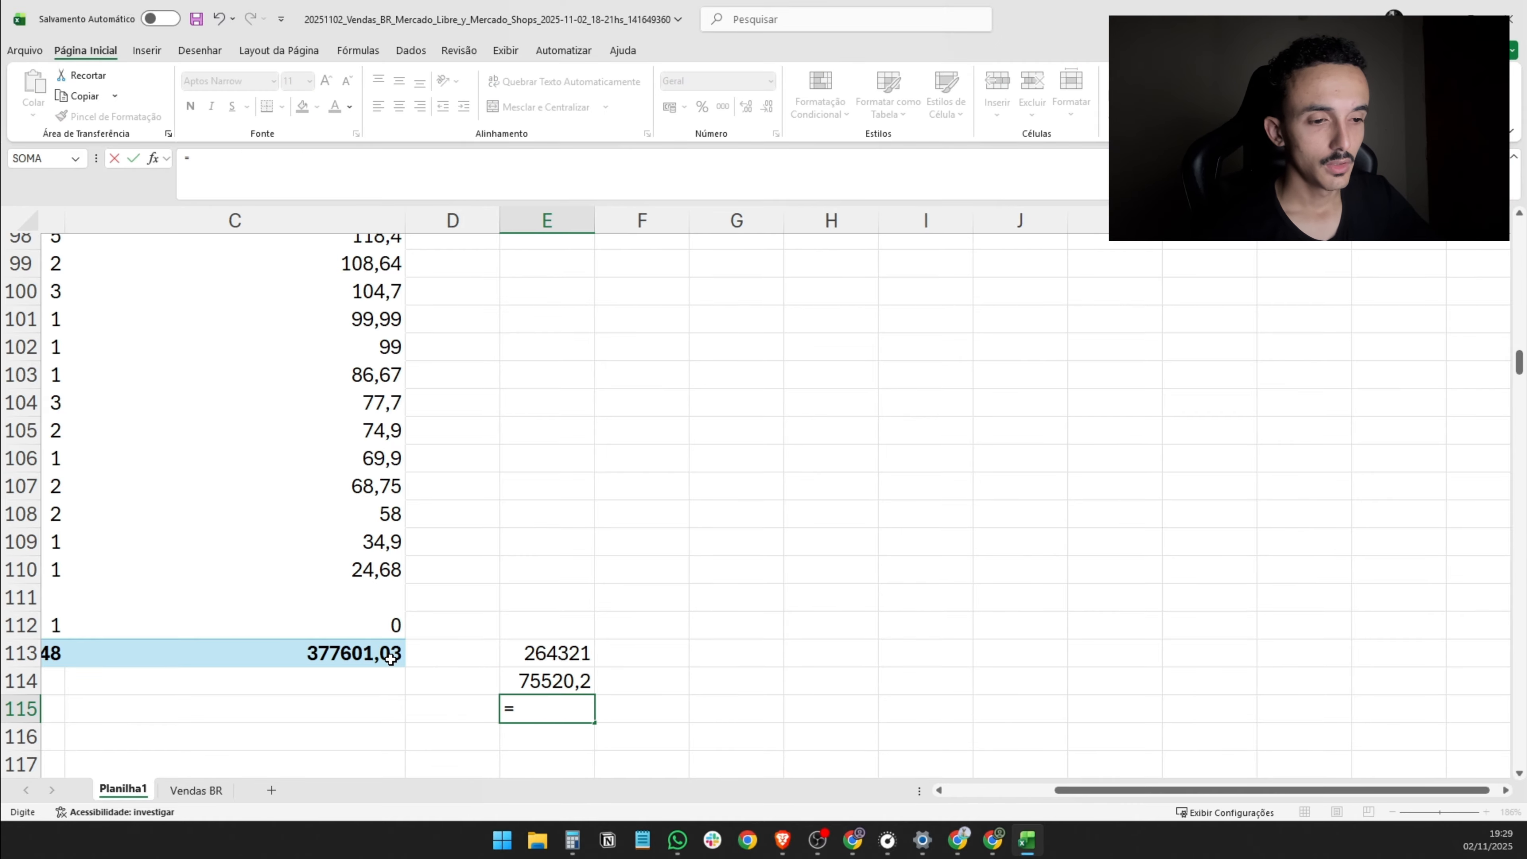
{"action": "left_click", "coordinate": [391, 660]}
{"action": "type", "text": "*"}
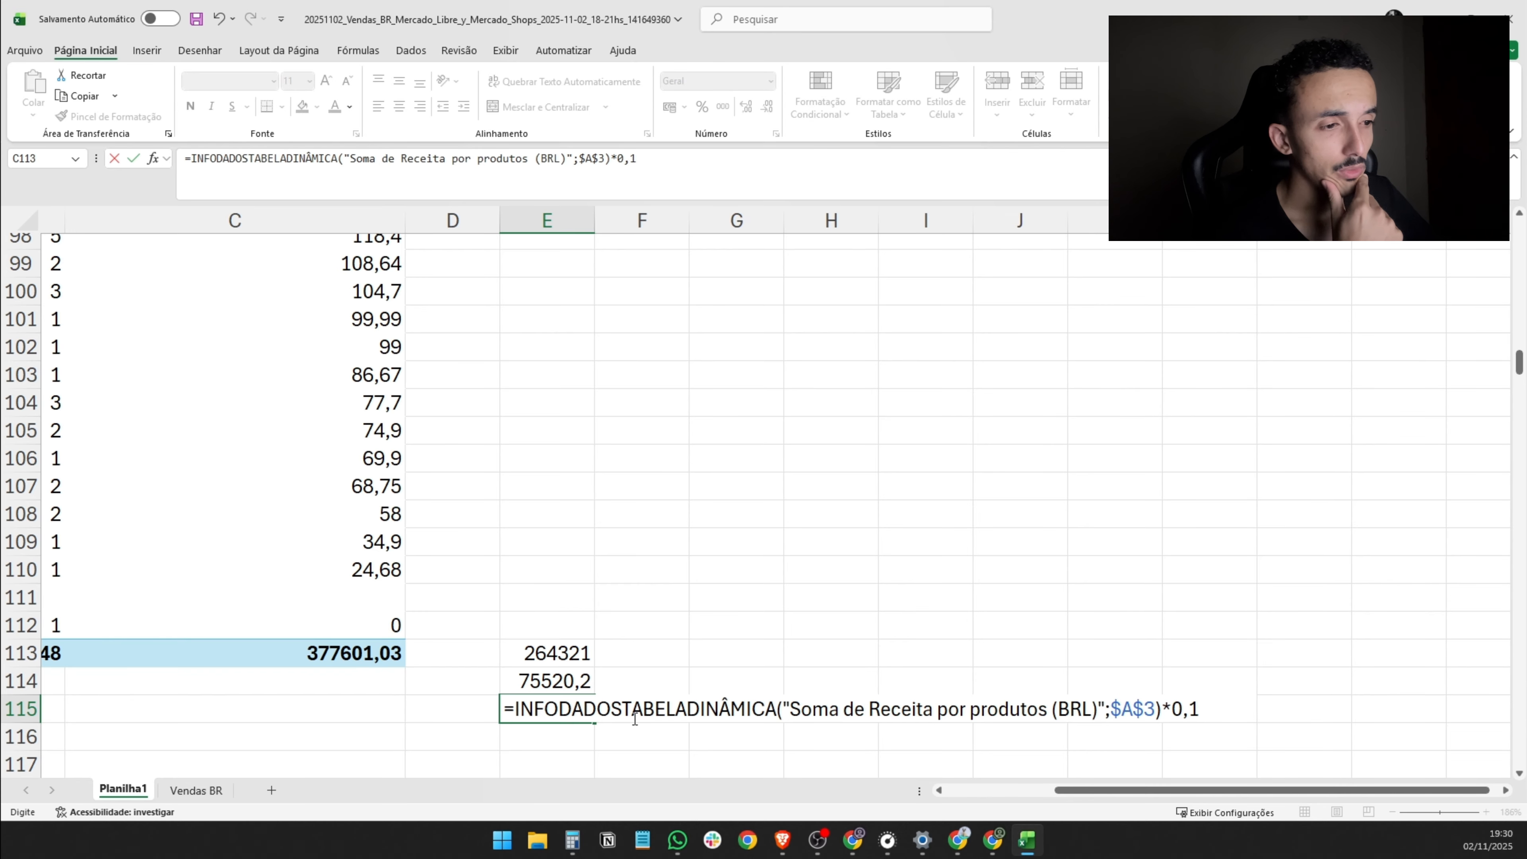
{"action": "key", "text": "Return"}
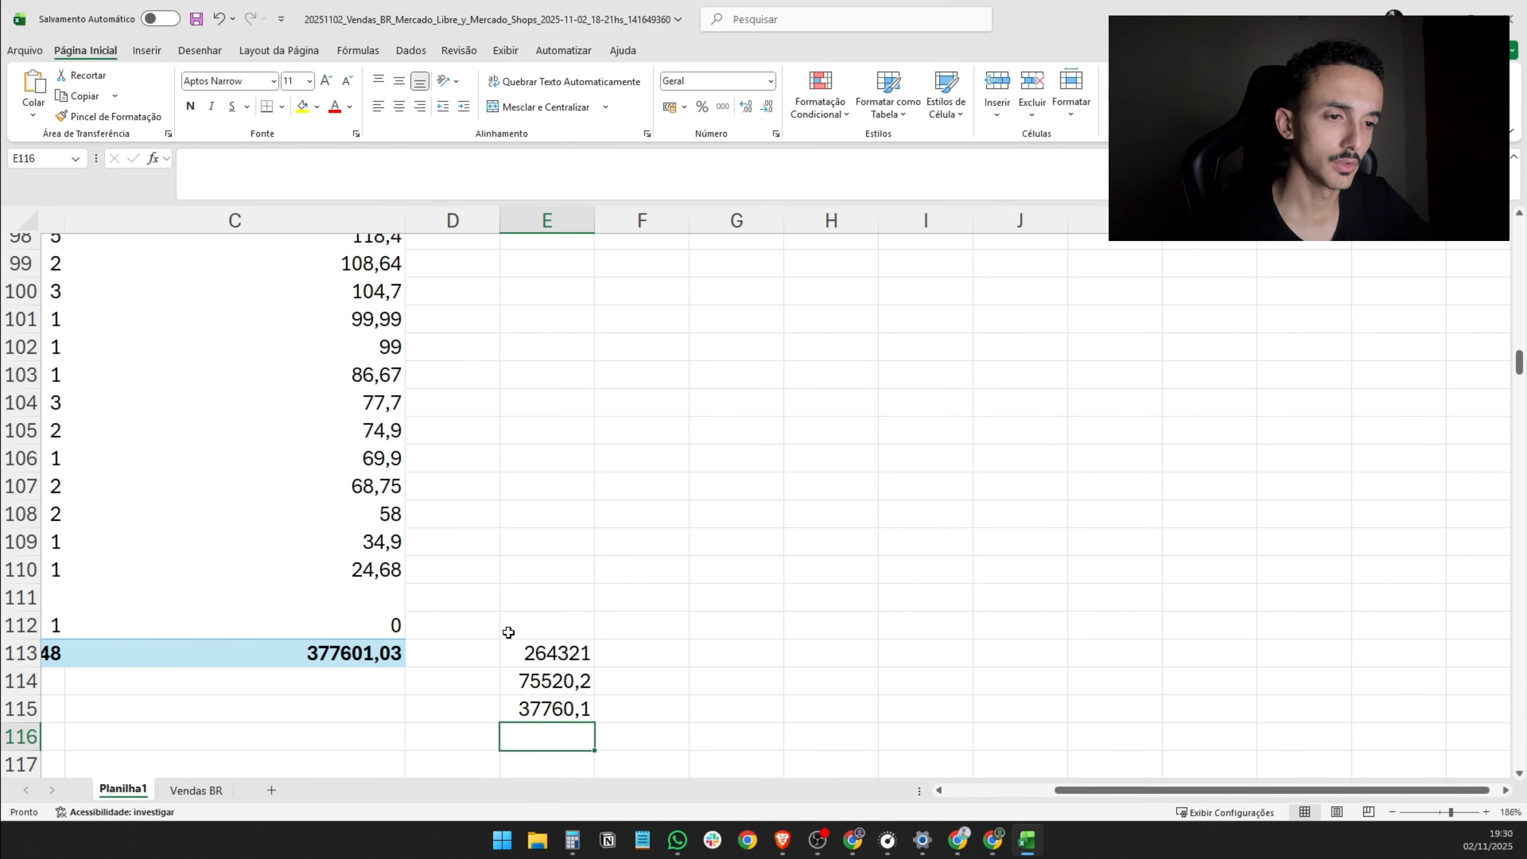
- Copy the three revenue share formulas from E113:E115 to F3:F5 beside the top of the pivot table
{"action": "left_click_drag", "start_coordinate": [510, 652], "coordinate": [512, 709]}
{"action": "key", "text": "ctrl+c"}
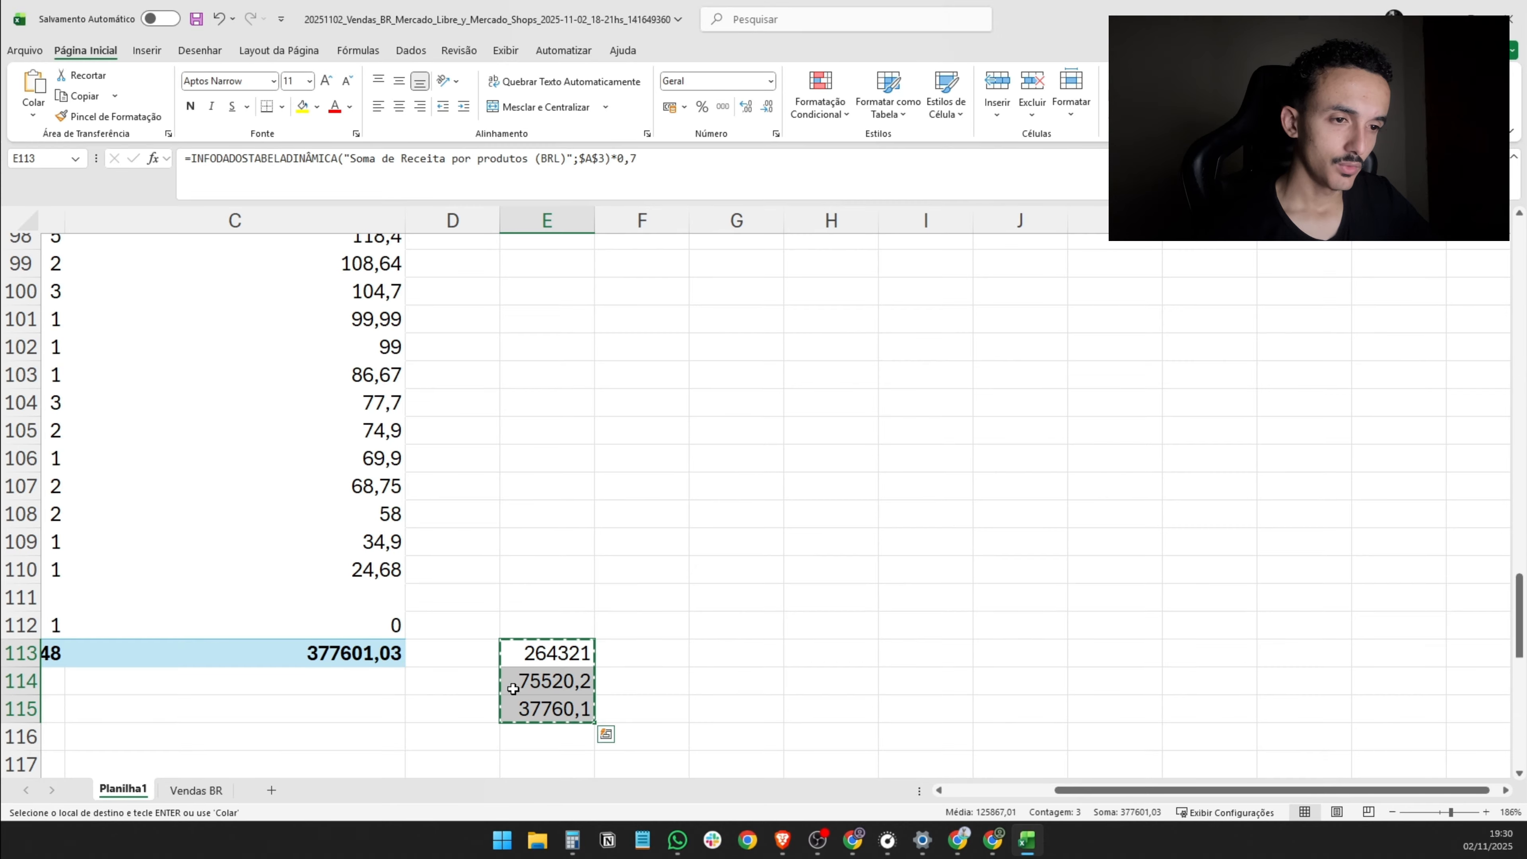
{"action": "left_click", "coordinate": [490, 627]}
{"action": "key", "text": "Left"}
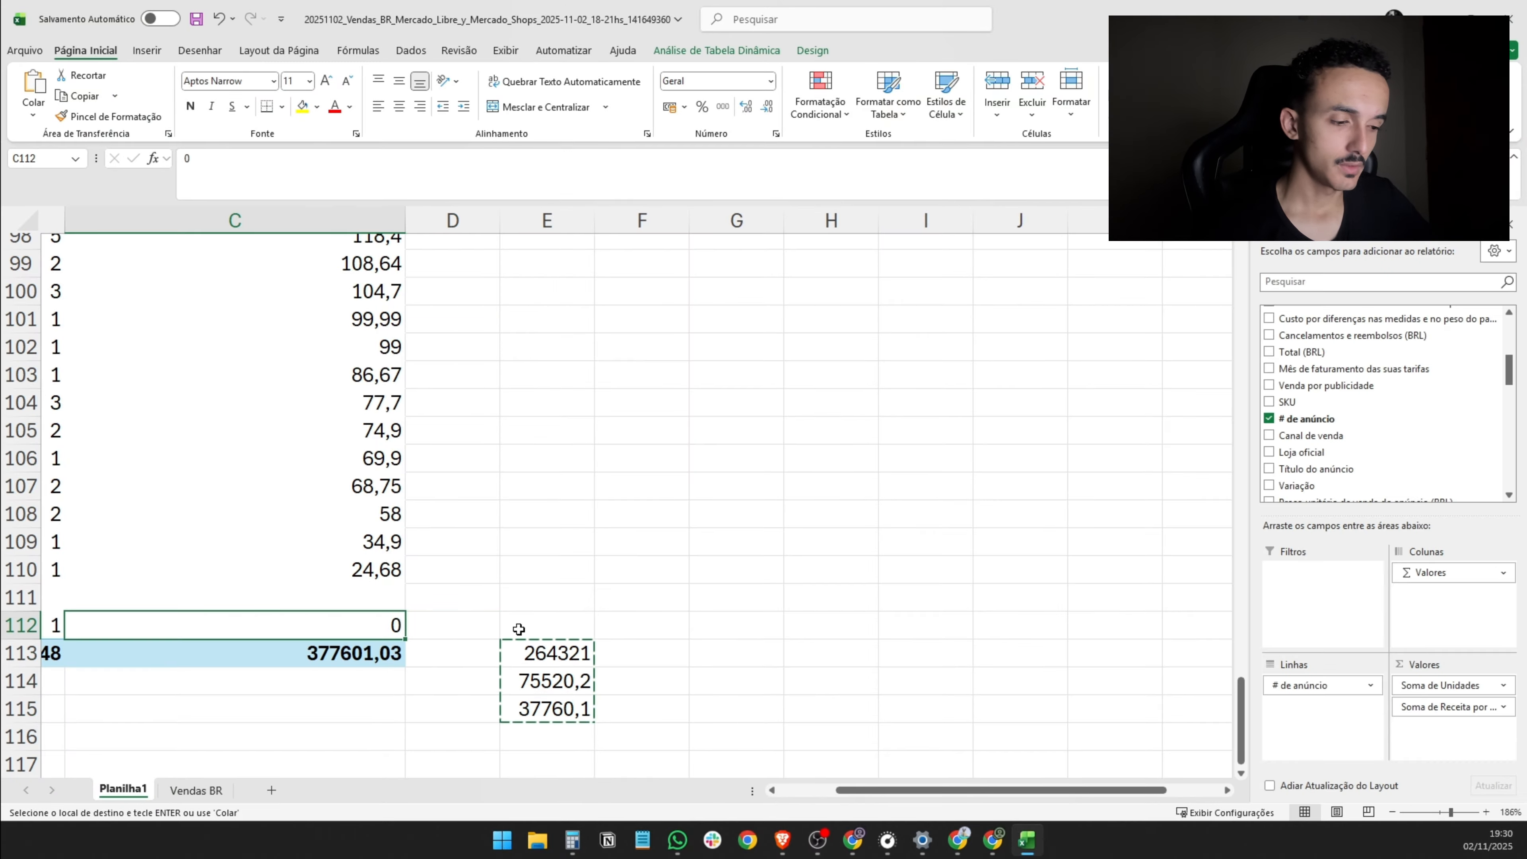
{"action": "key", "text": "Up"}
{"action": "key", "text": "Up"}
{"action": "key", "text": "ctrl+Up"}
{"action": "key", "text": "Right"}
{"action": "key", "text": "Right"}
{"action": "key", "text": "Right"}
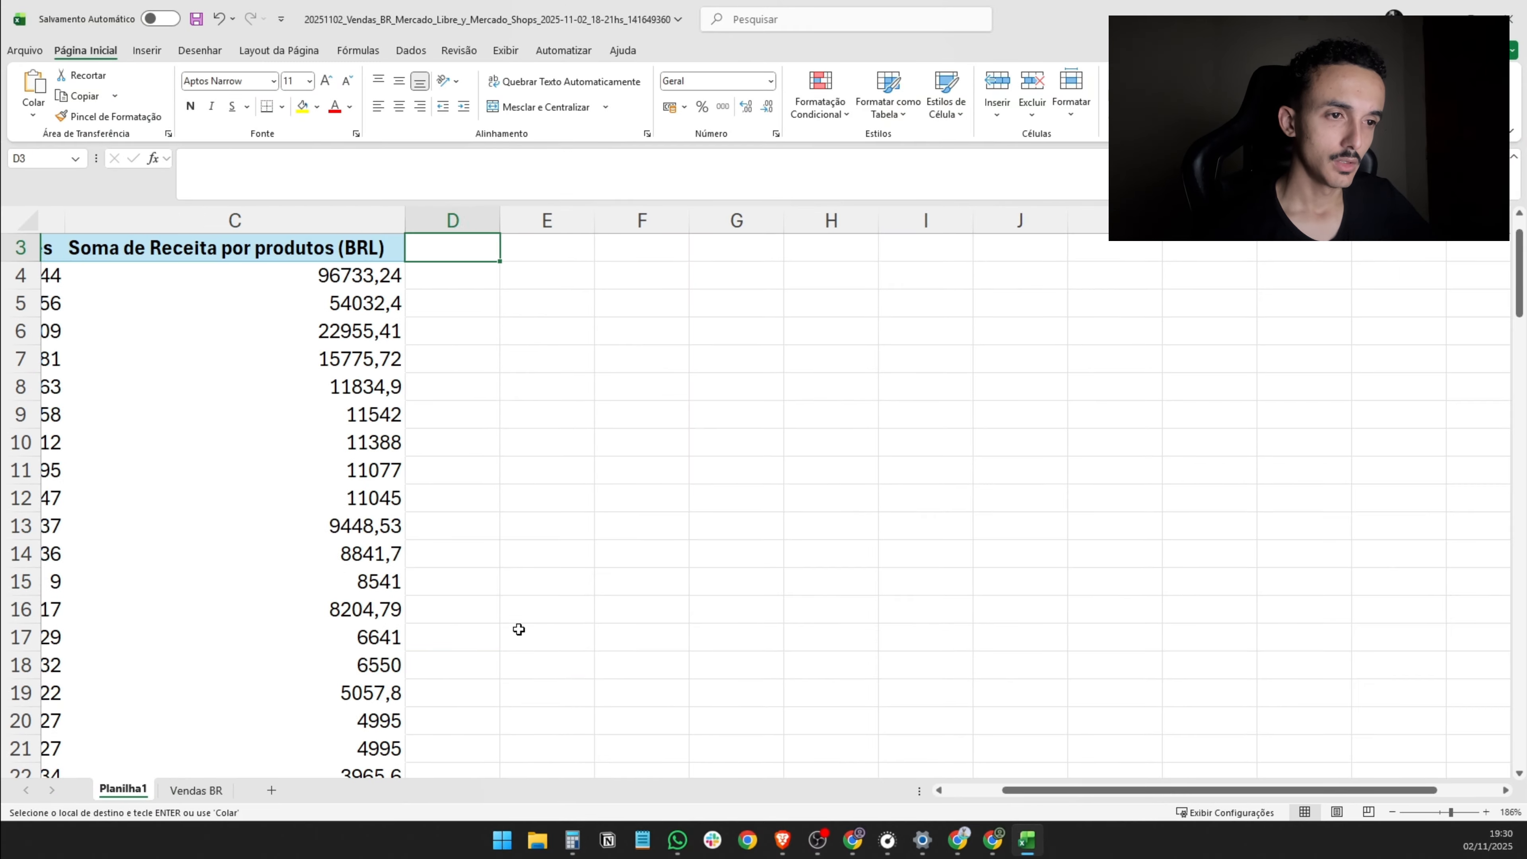
{"action": "key", "text": "Return"}
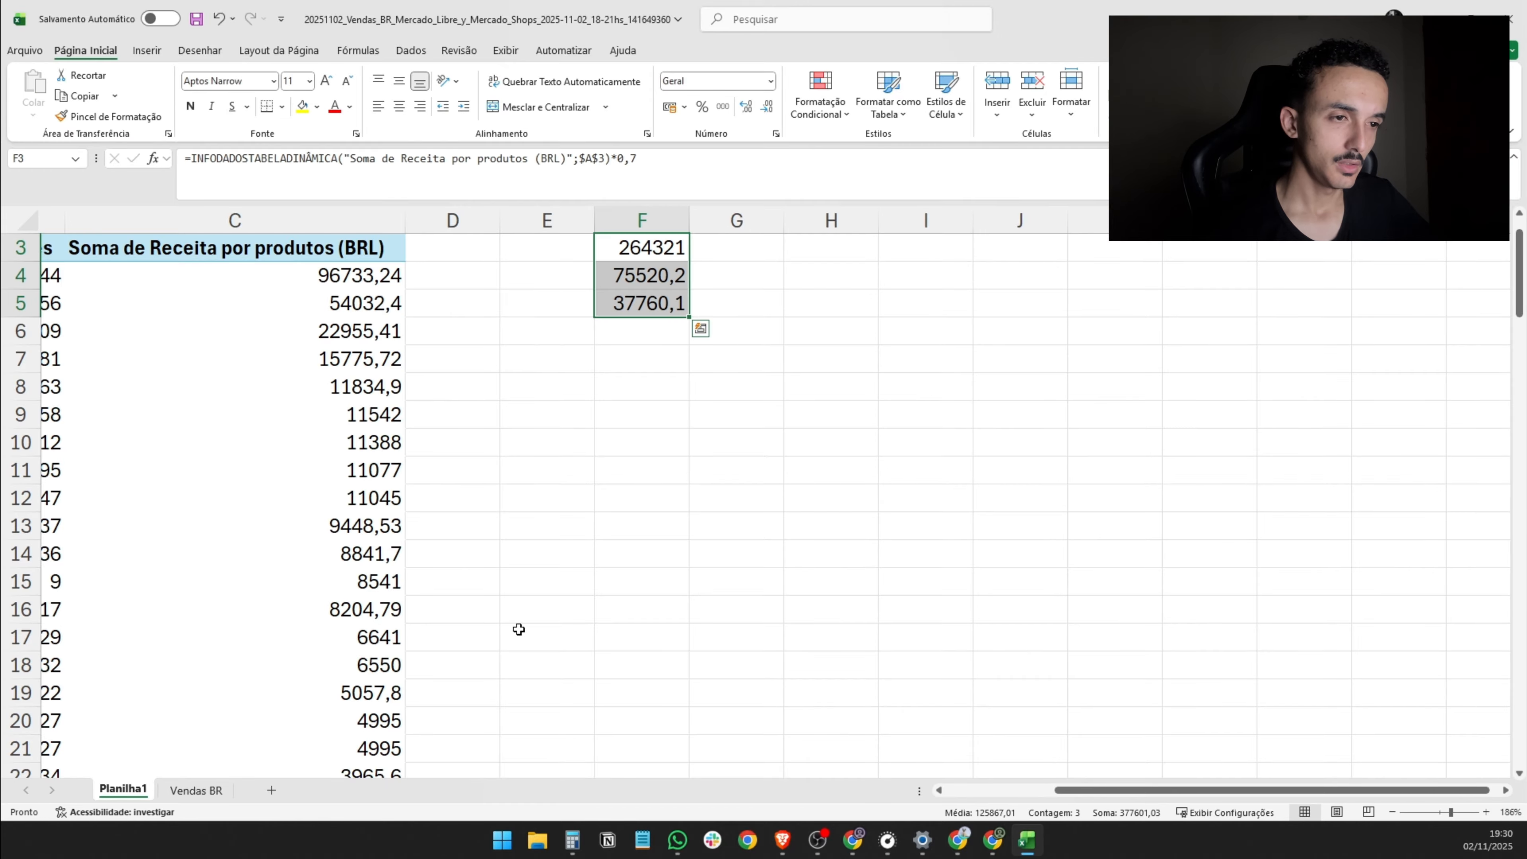
- Label the three revenue shares A, B and C in cells E3:E5
{"action": "key", "text": "Left"}
{"action": "type", "text": "A"}
{"action": "key", "text": "Return"}
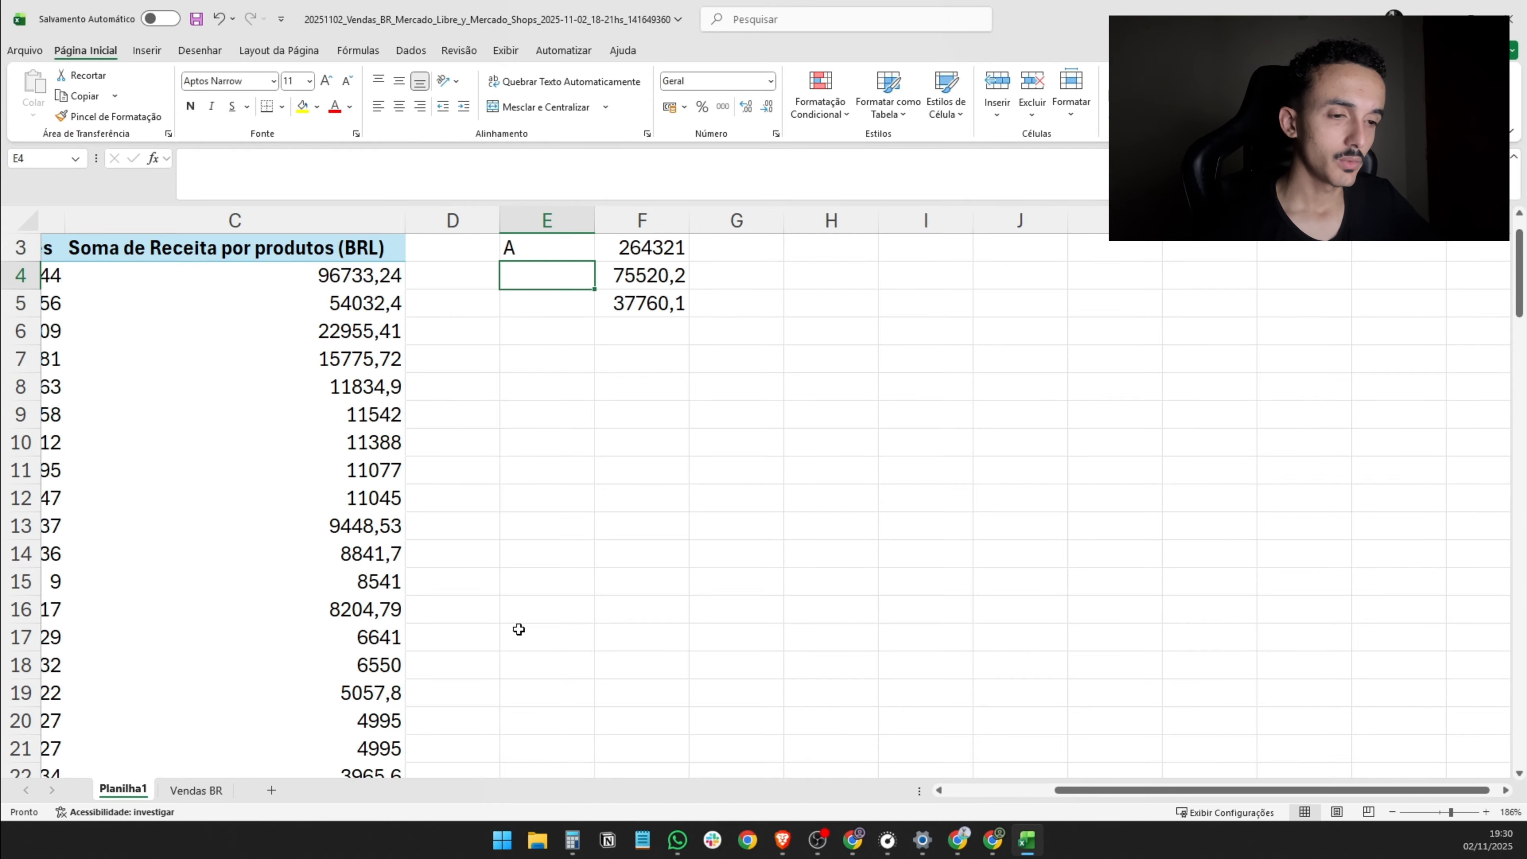
{"action": "type", "text": "B"}
{"action": "key", "text": "Up"}
{"action": "key", "text": "Down"}
{"action": "key", "text": "Down"}
{"action": "type", "text": "C"}
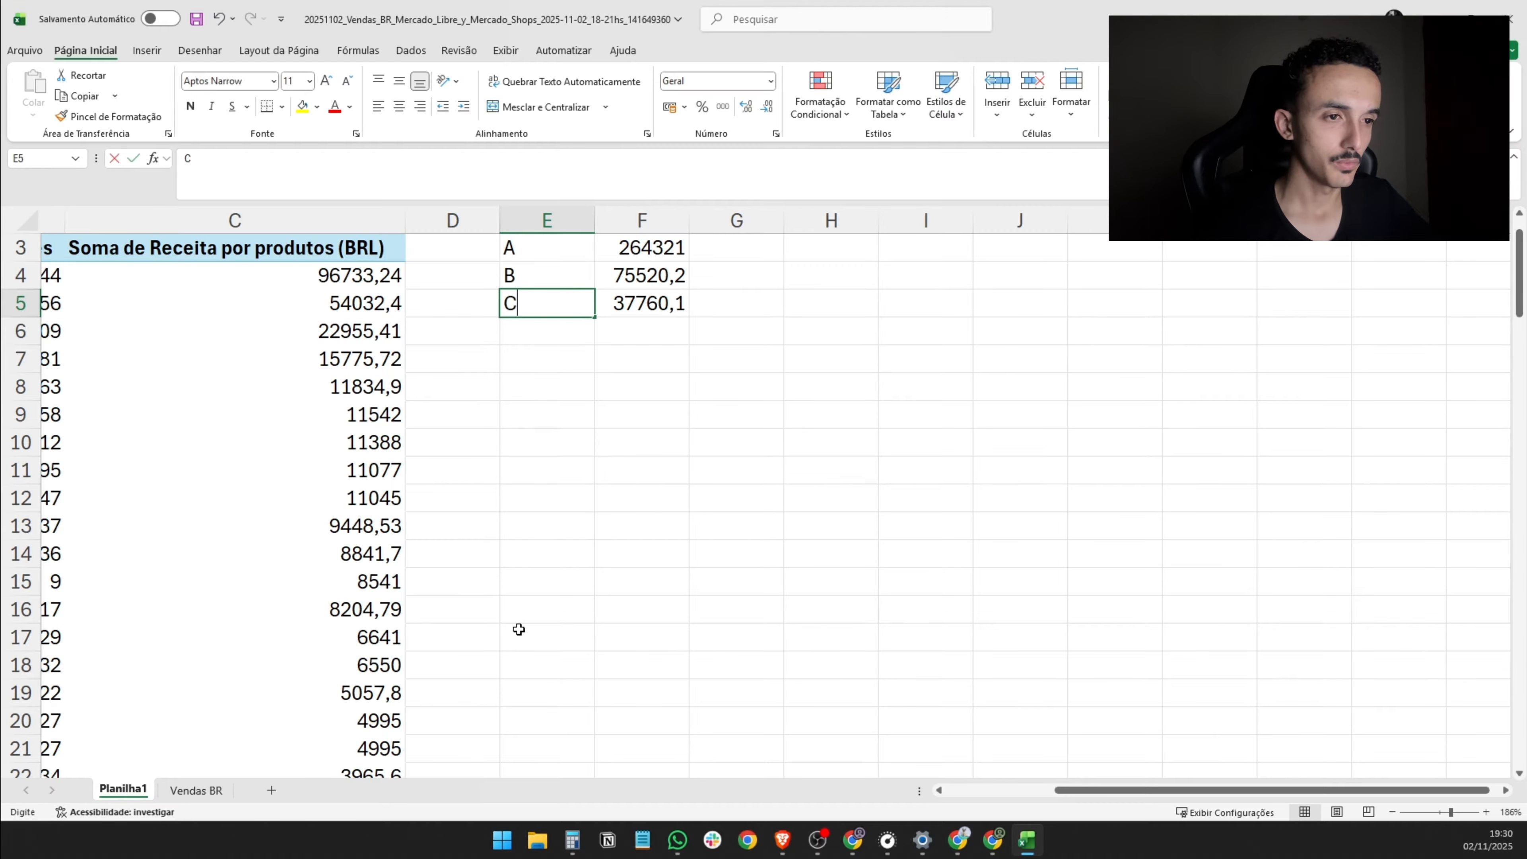
{"action": "key", "text": "Return"}
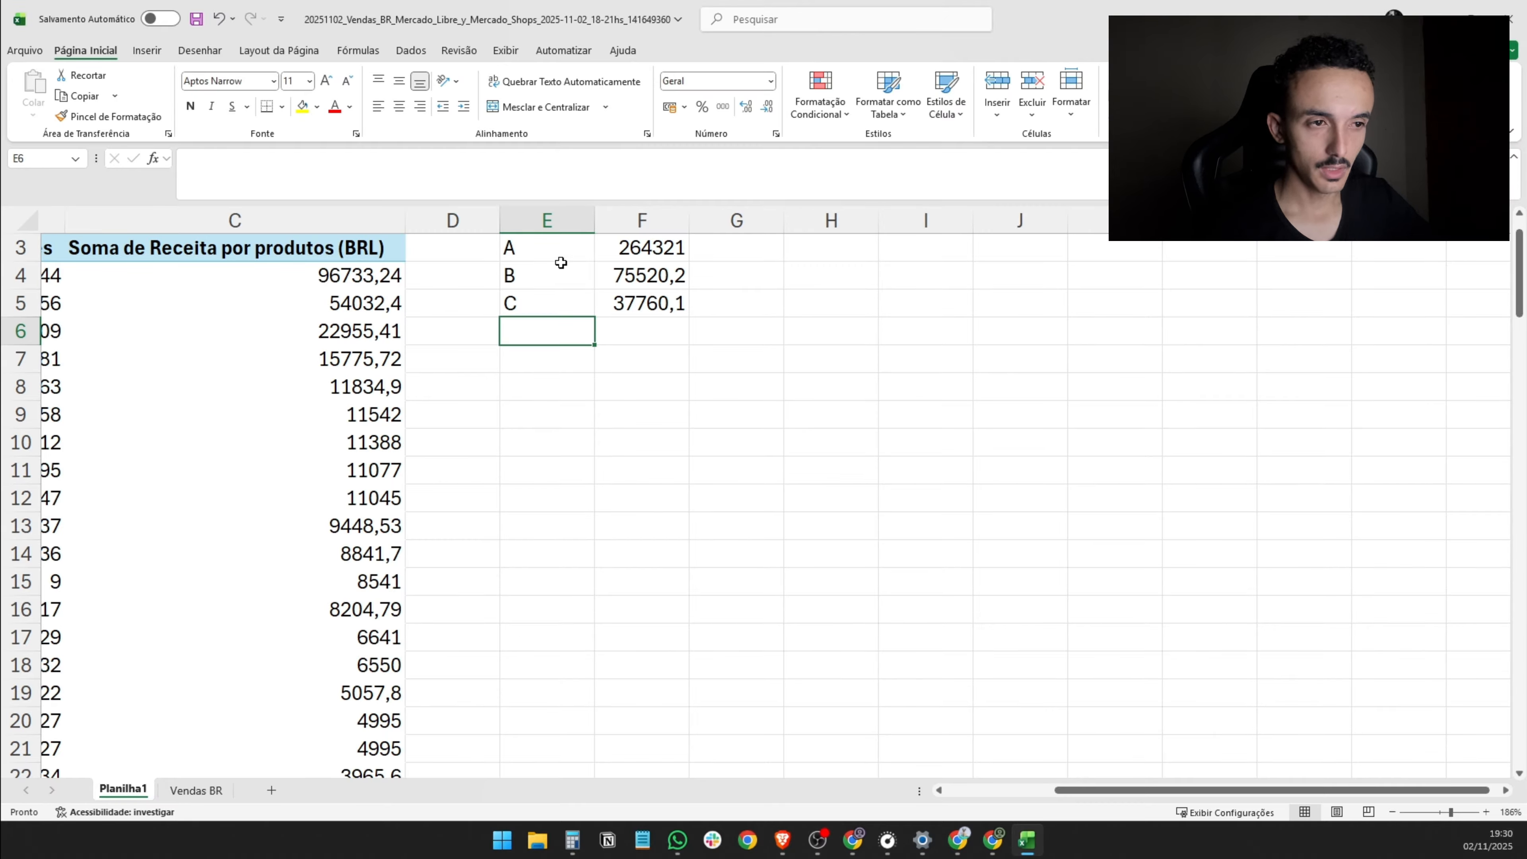
- Enter 80% in G3, 20% in G4 and 10 in G5 beside the A, B and C revenue shares
{"action": "left_click", "coordinate": [580, 259]}
{"action": "key", "text": "Right"}
{"action": "key", "text": "Right"}
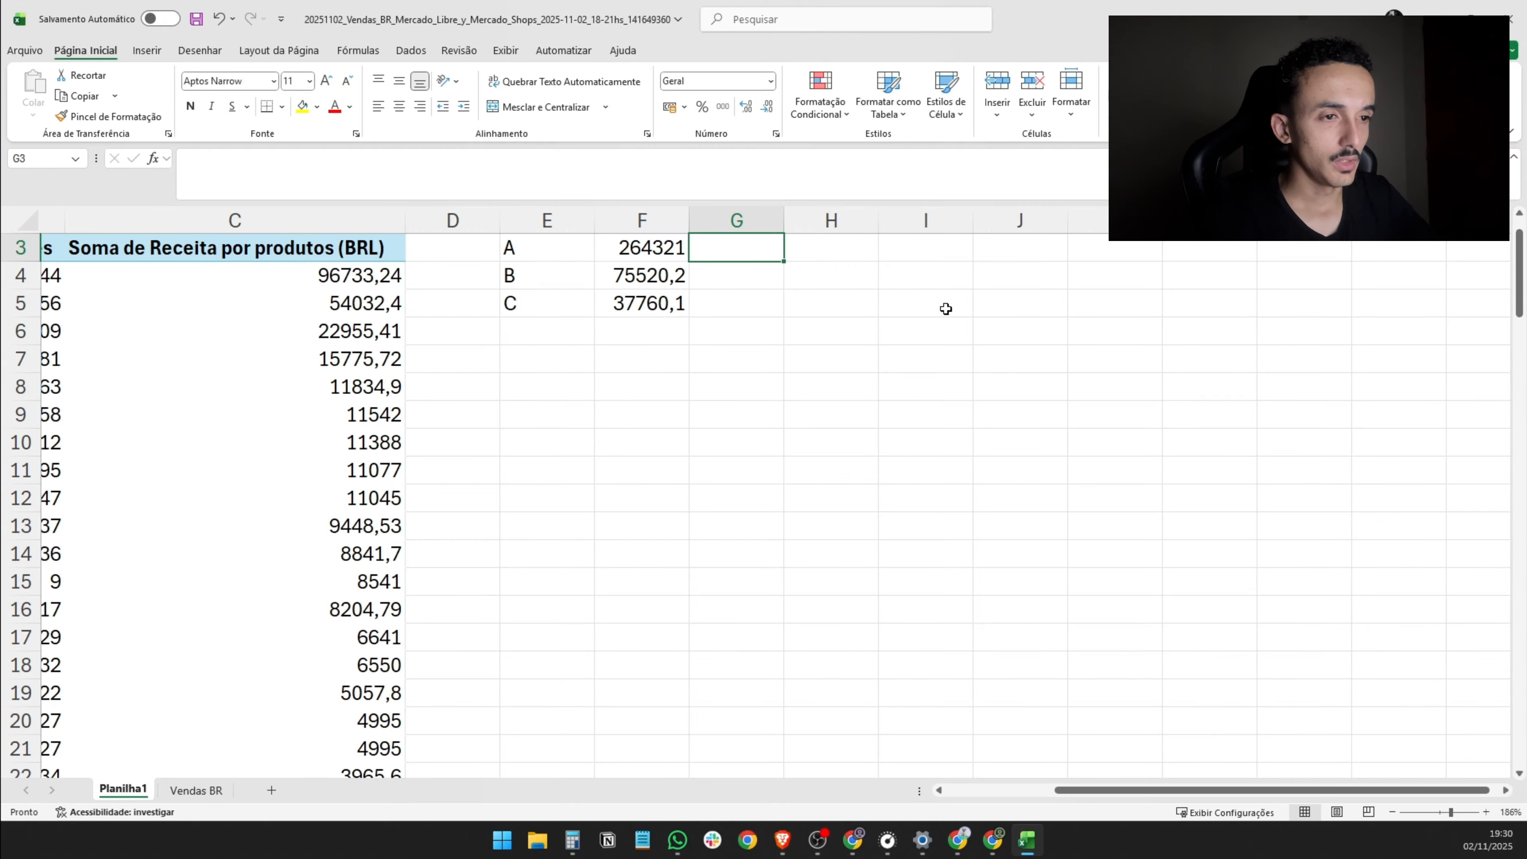
{"action": "type", "text": "80%"}
{"action": "key", "text": "Return"}
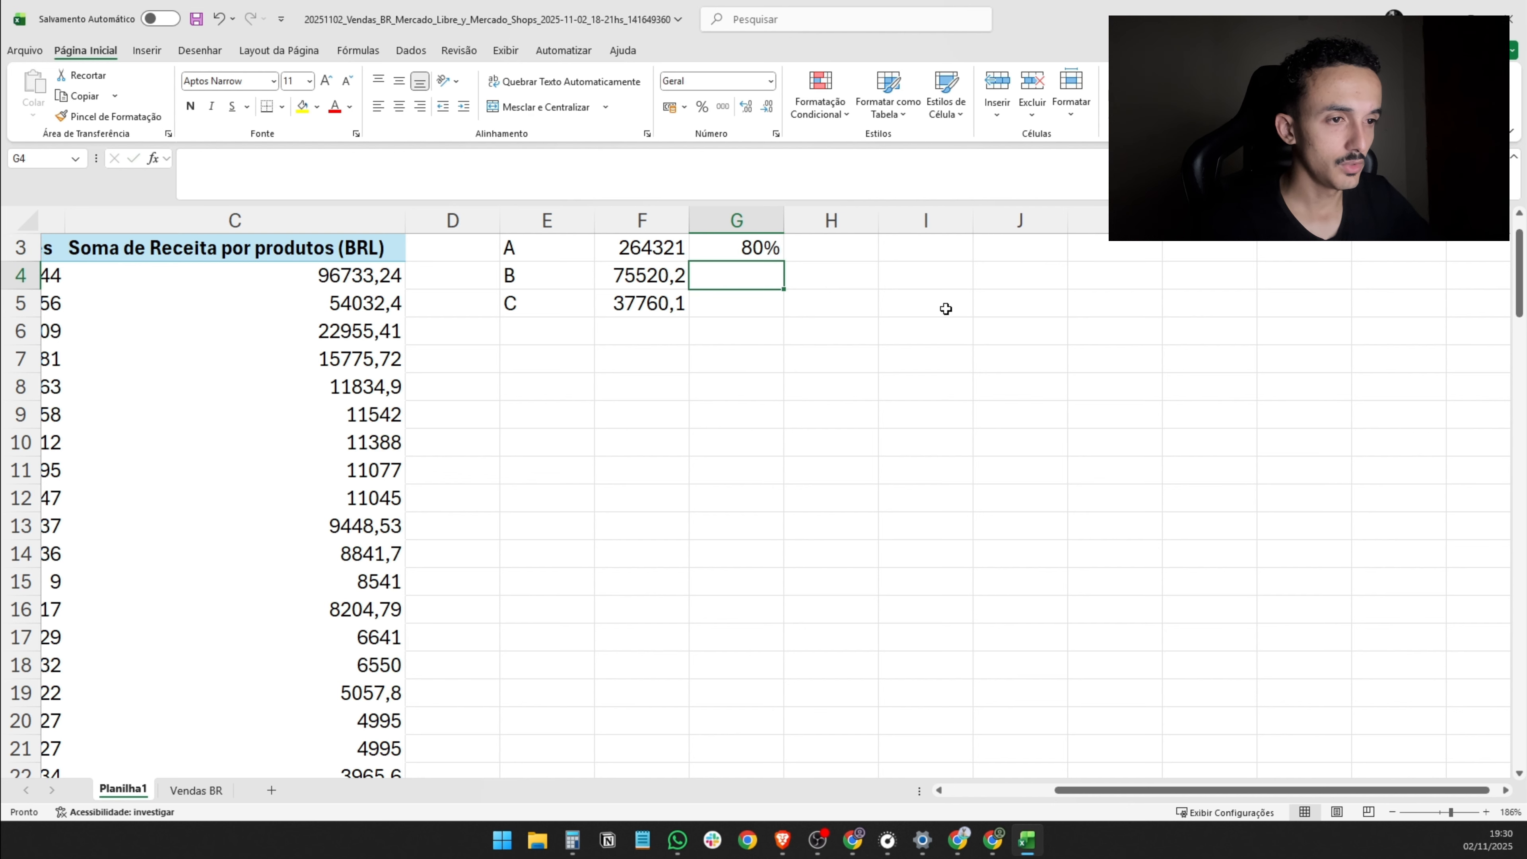
{"action": "type", "text": "20%"}
{"action": "key", "text": "Return"}
{"action": "type", "text": "10%"}
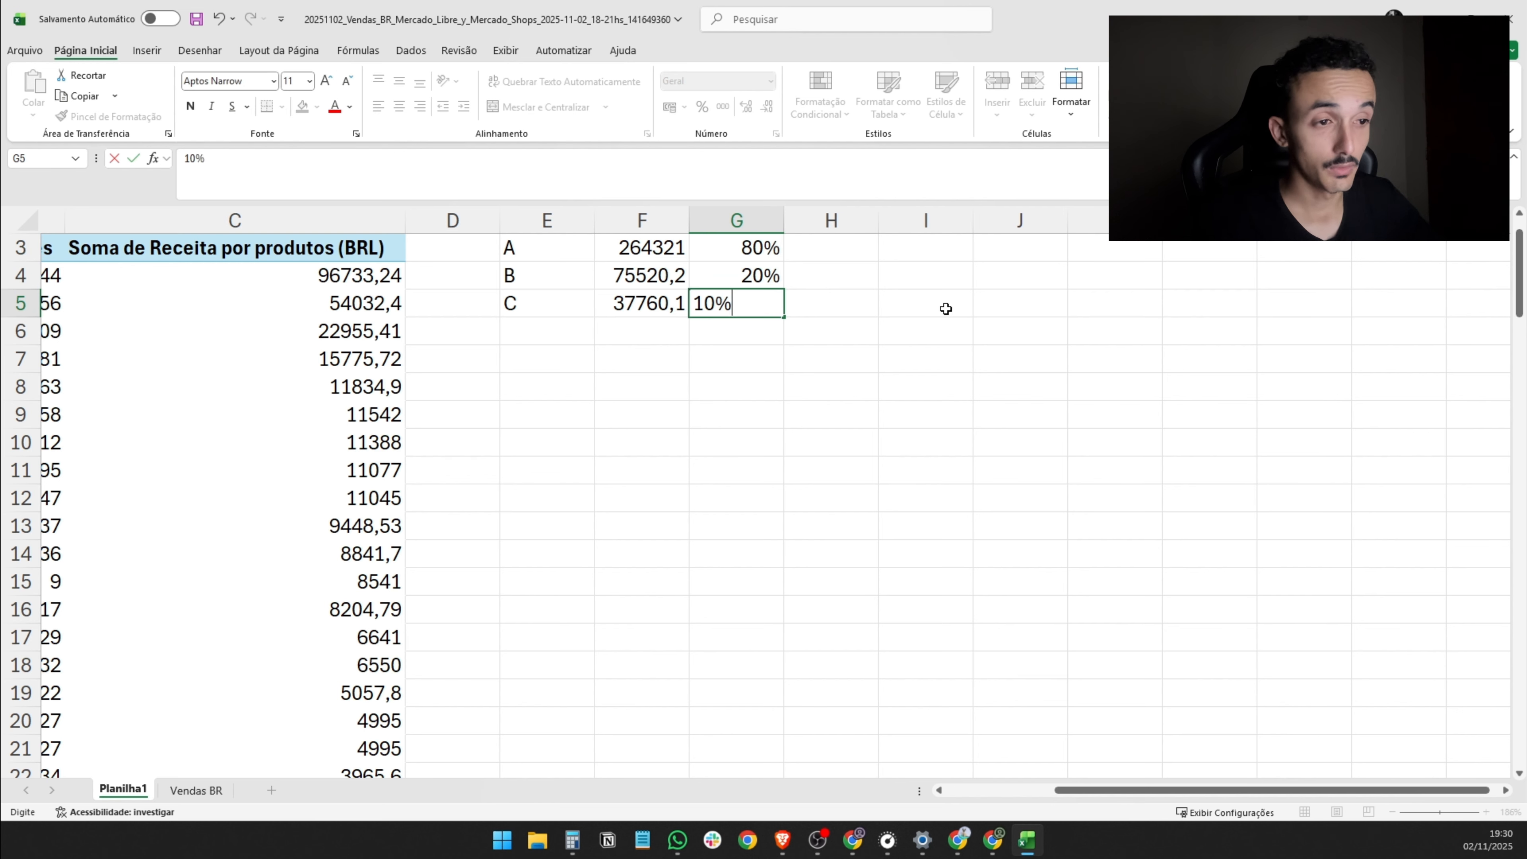
{"action": "key", "text": "BackSpace"}
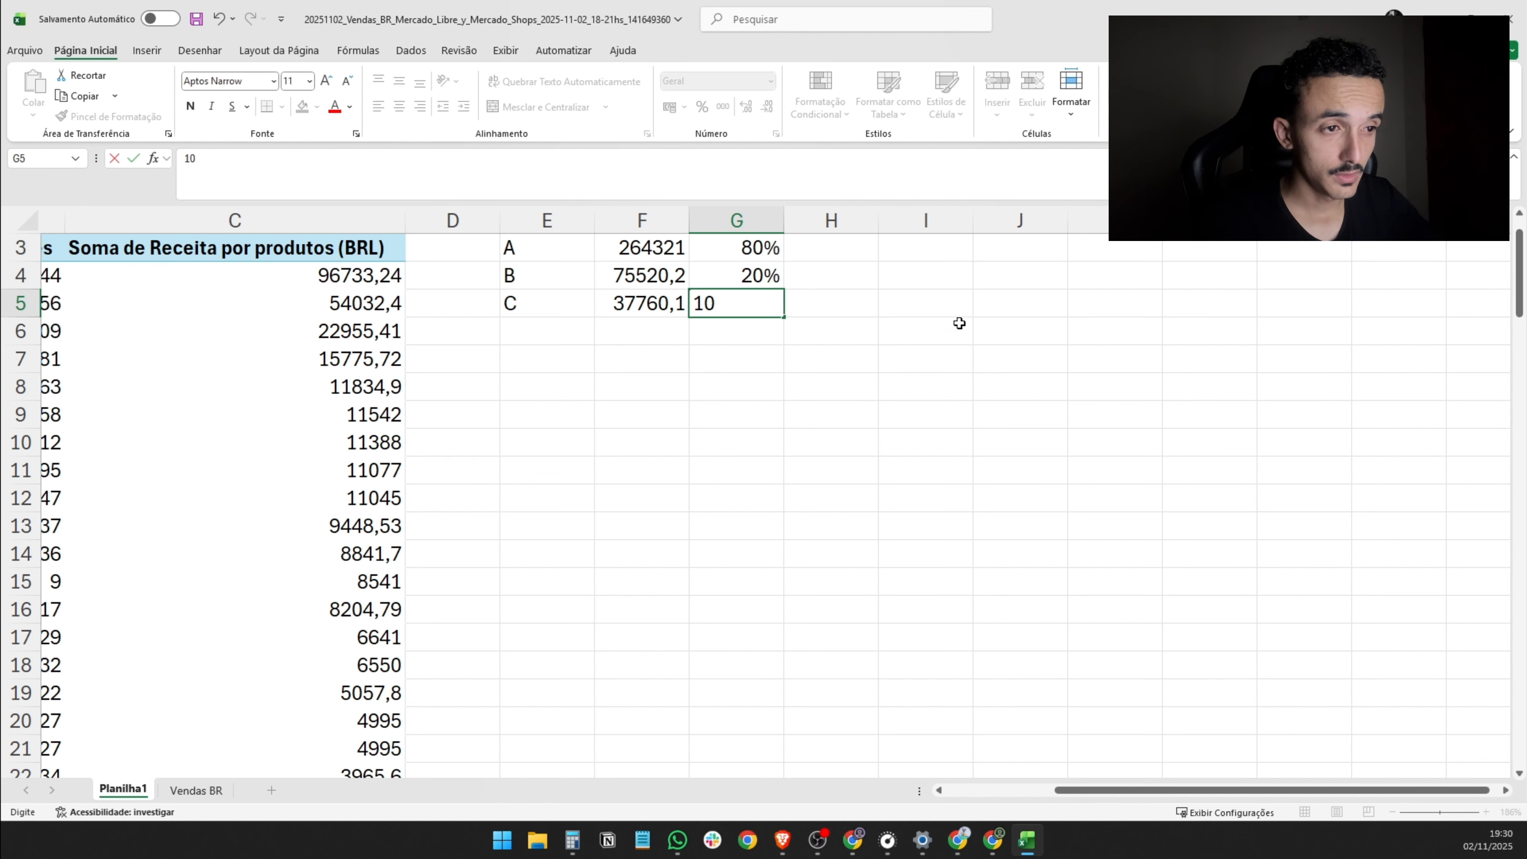
- Correct the class A percentage in G3 to 70% and the class C percentage in G5 to 10%
{"action": "left_click", "coordinate": [760, 258]}
{"action": "key", "text": "BackSpace"}
{"action": "type", "text": "7"}
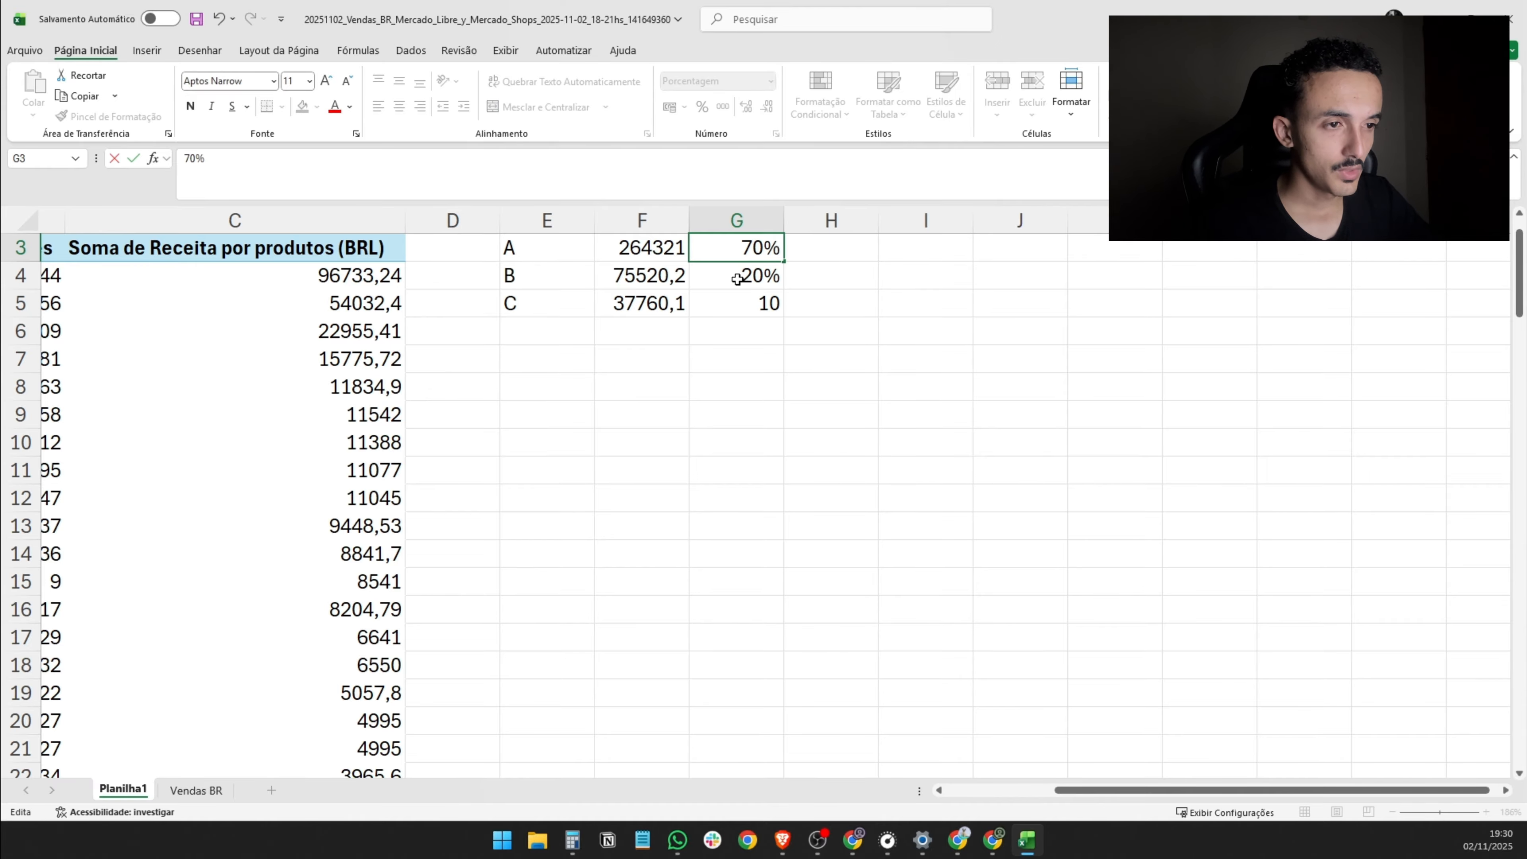
{"action": "left_click", "coordinate": [737, 279]}
{"action": "double_click", "coordinate": [758, 304]}
{"action": "left_click", "coordinate": [779, 308]}
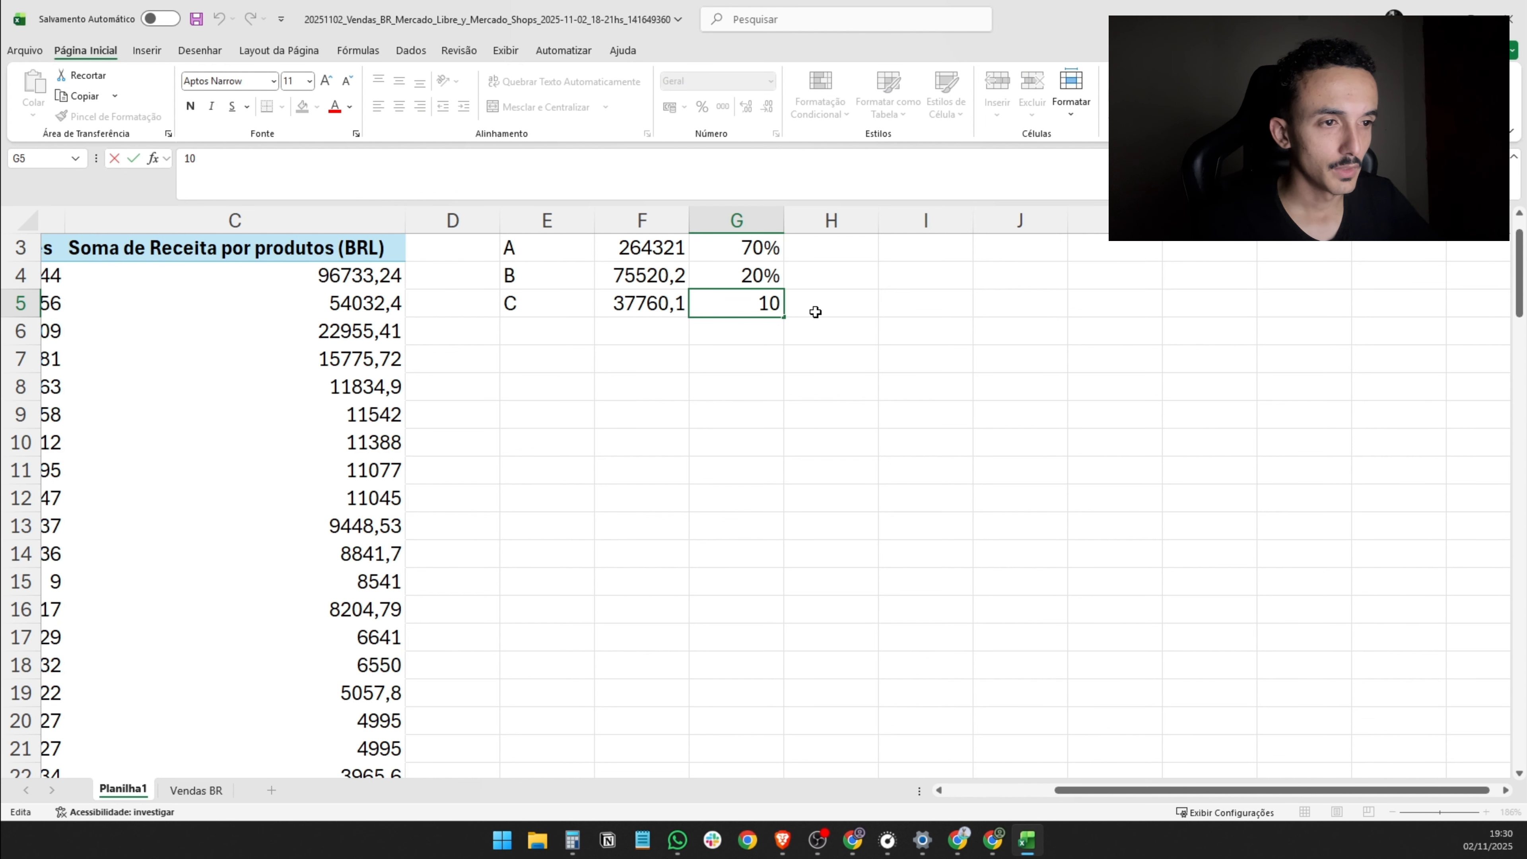
{"action": "type", "text": "%"}
{"action": "key", "text": "Return"}
{"action": "left_click_drag", "start_coordinate": [539, 262], "coordinate": [734, 249]}
{"action": "left_click_drag", "start_coordinate": [569, 277], "coordinate": [705, 300]}
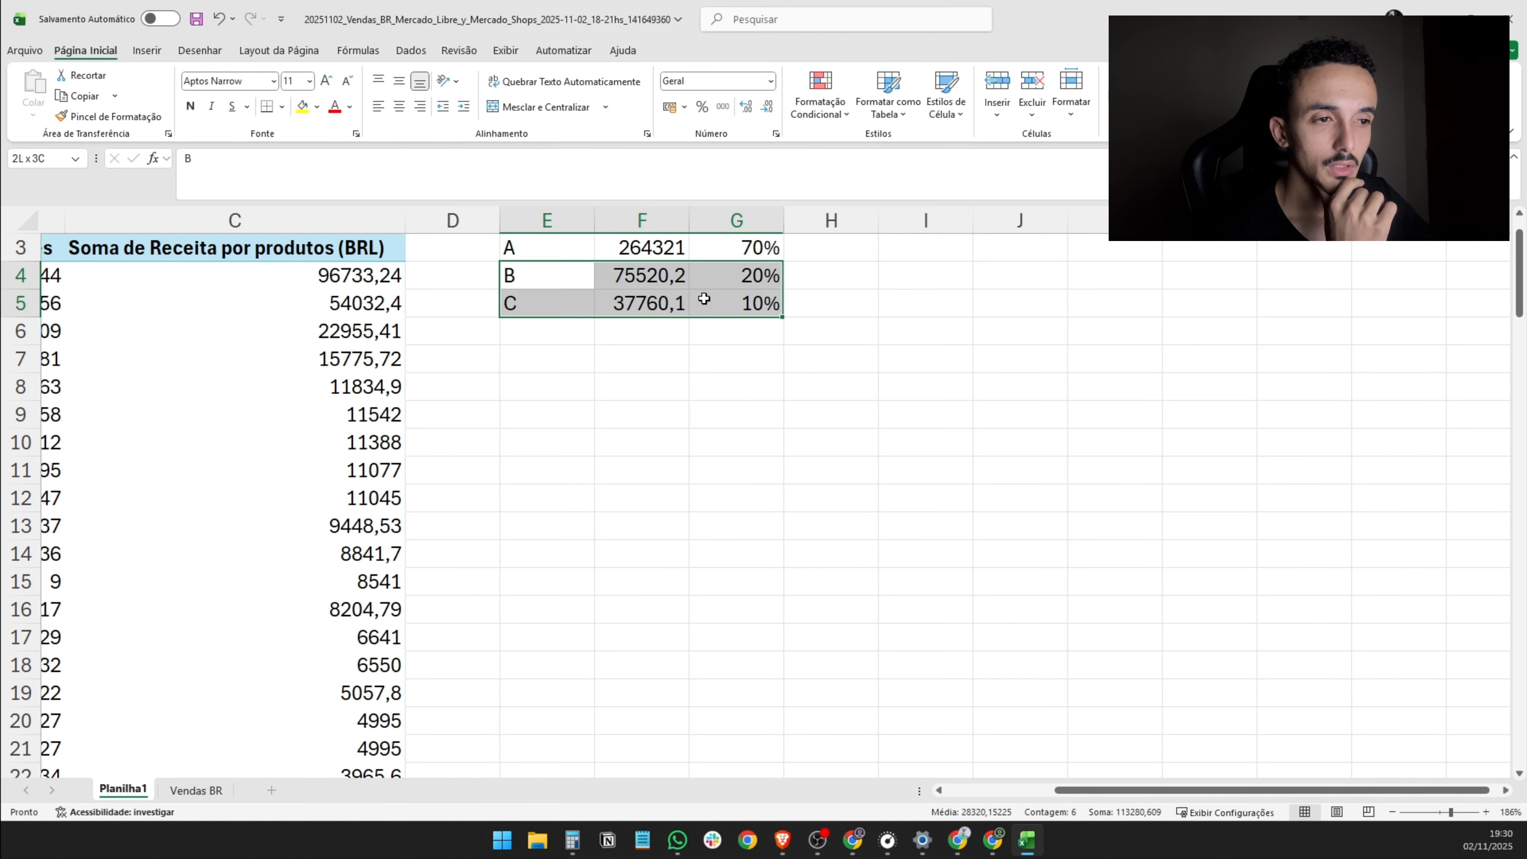
- Fill the class A listings in A4:C14 and the A label in E3 with yellow
{"action": "scroll", "coordinate": [622, 388], "scroll_direction": "left", "scroll_amount": 5}
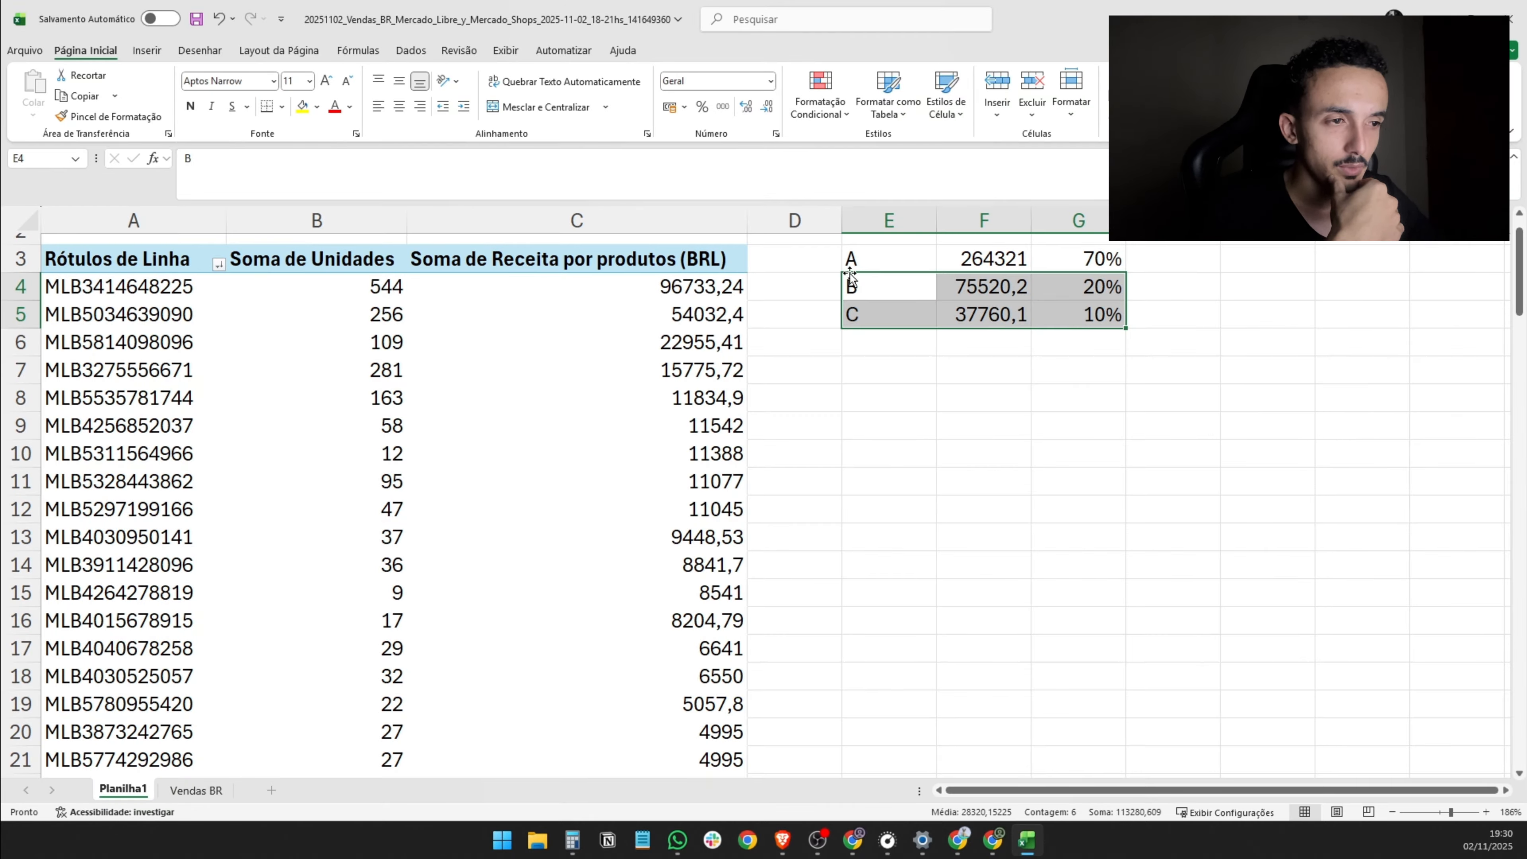
{"action": "left_click_drag", "start_coordinate": [873, 258], "coordinate": [1039, 310]}
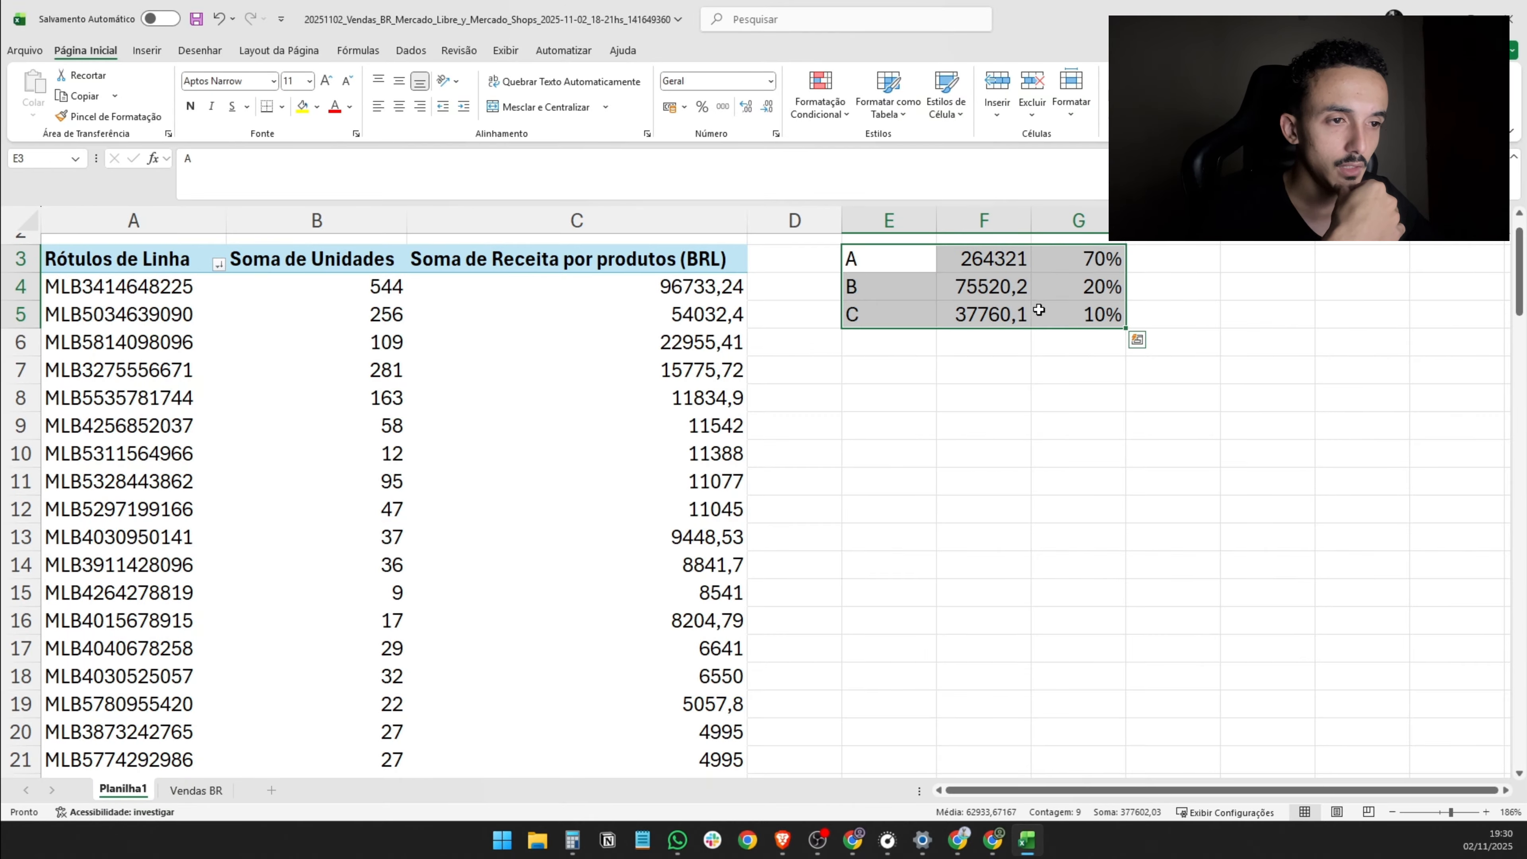
{"action": "left_click_drag", "start_coordinate": [679, 291], "coordinate": [681, 347]}
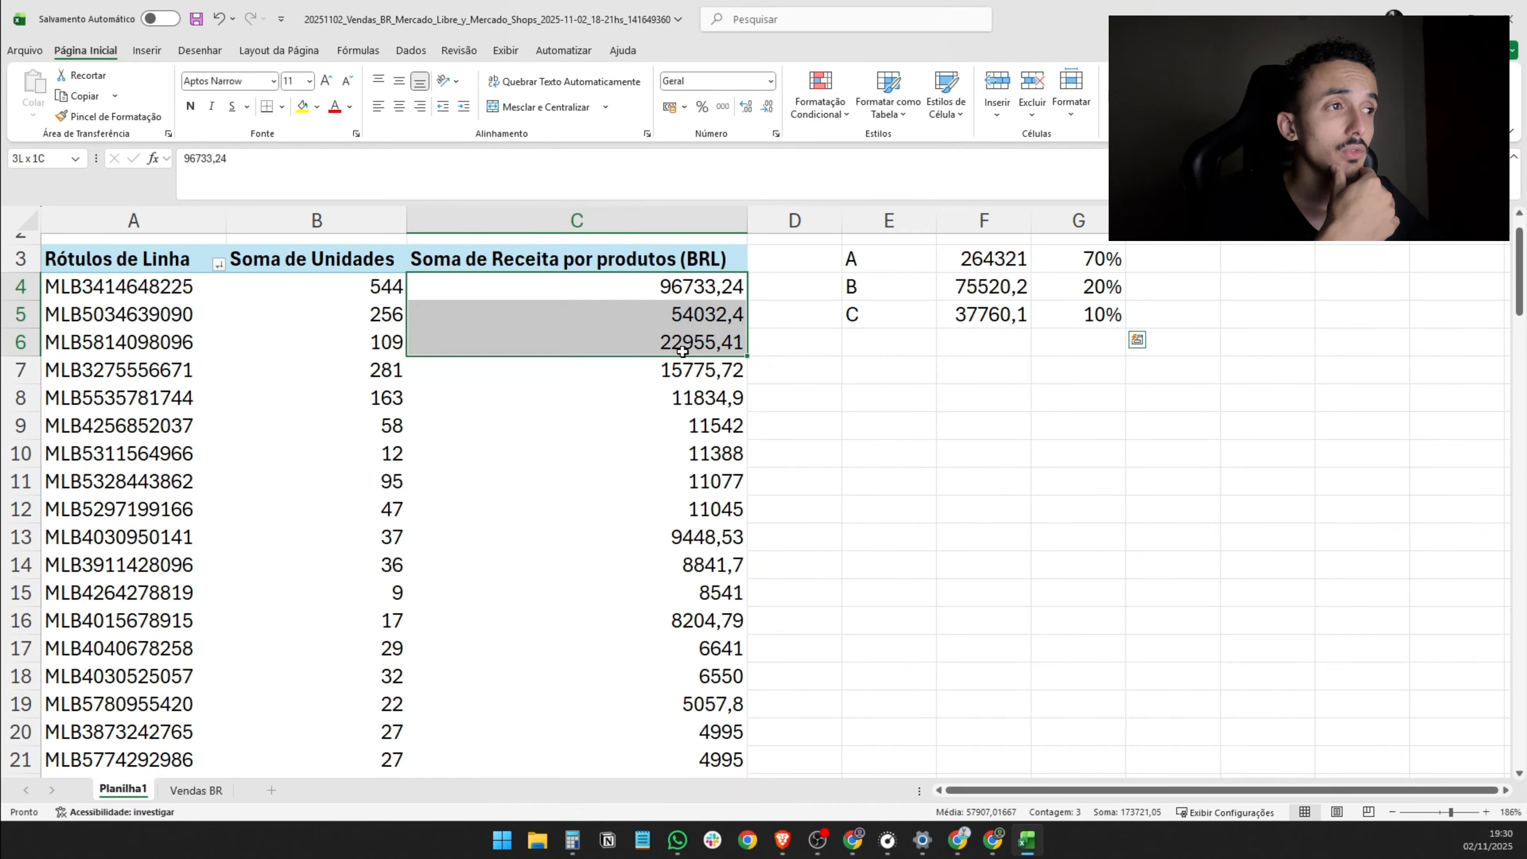
{"action": "left_click_drag", "start_coordinate": [682, 351], "coordinate": [163, 564]}
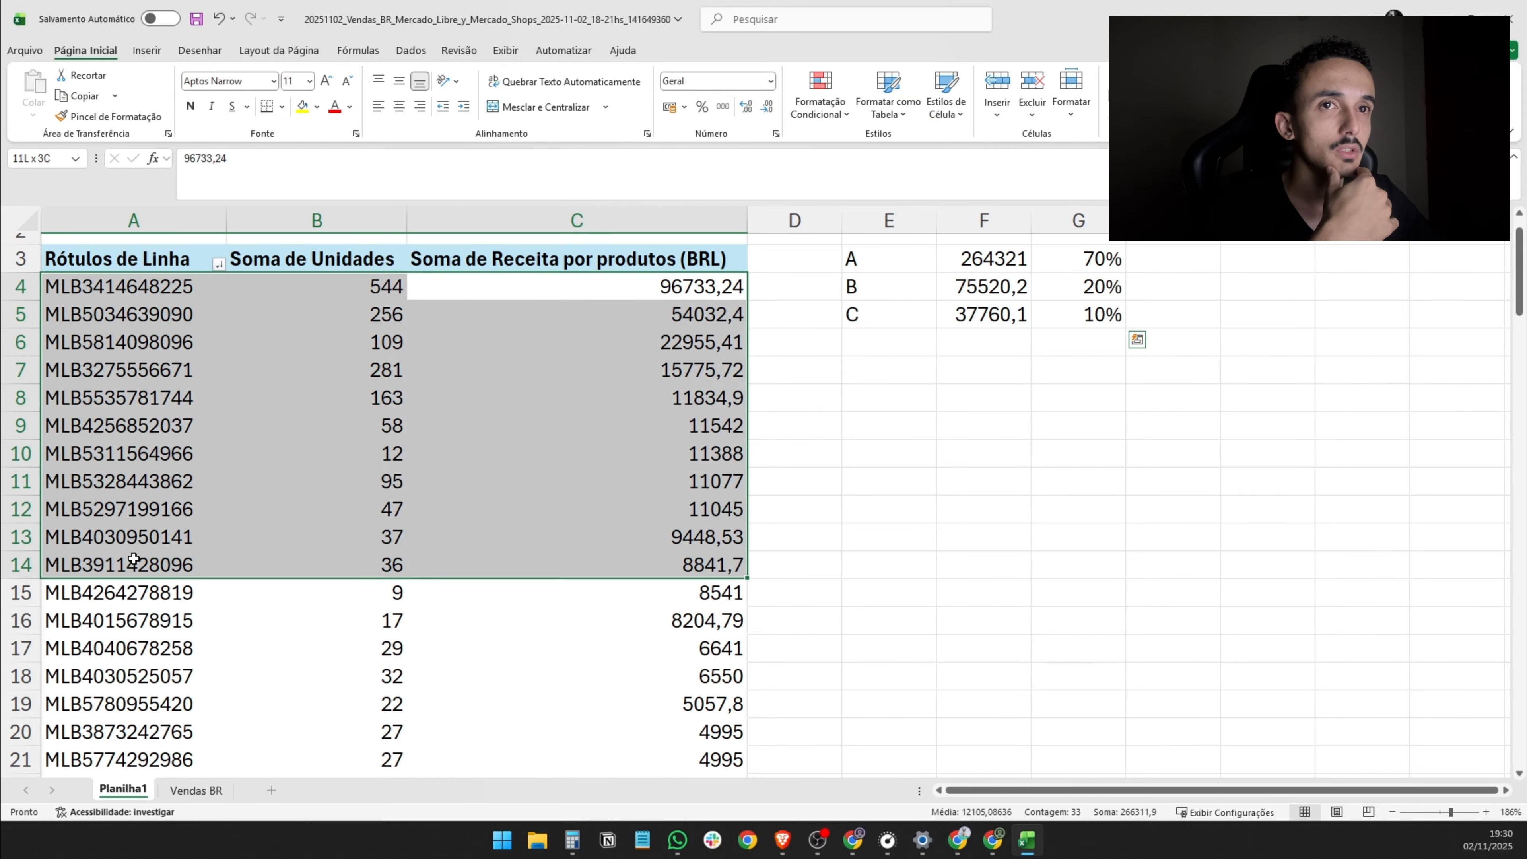
{"action": "left_click", "coordinate": [294, 109]}
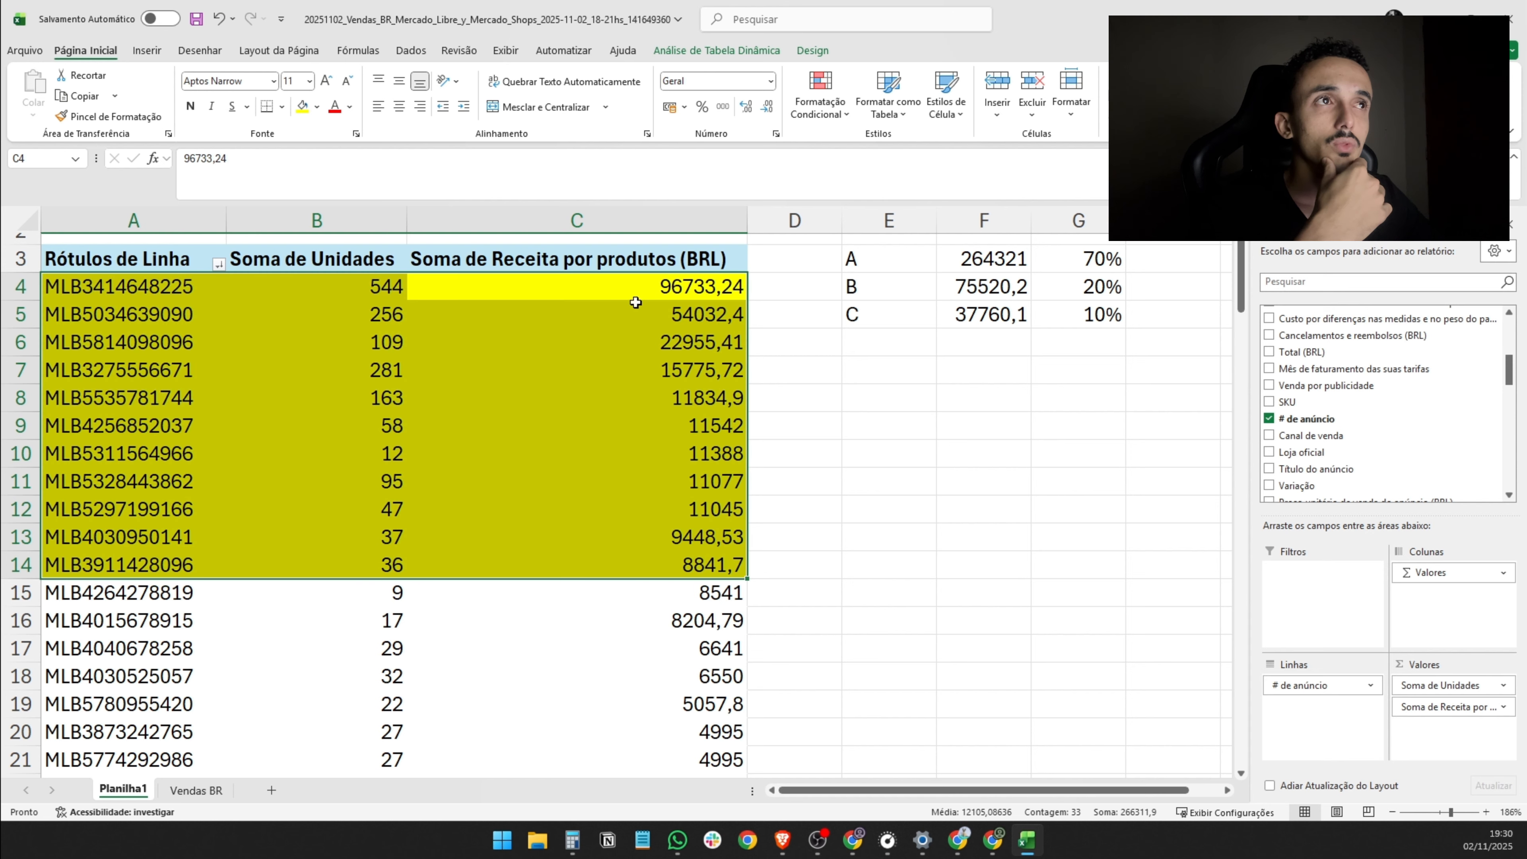
{"action": "left_click", "coordinate": [880, 252]}
{"action": "left_click", "coordinate": [302, 107]}
{"action": "left_click", "coordinate": [817, 377]}
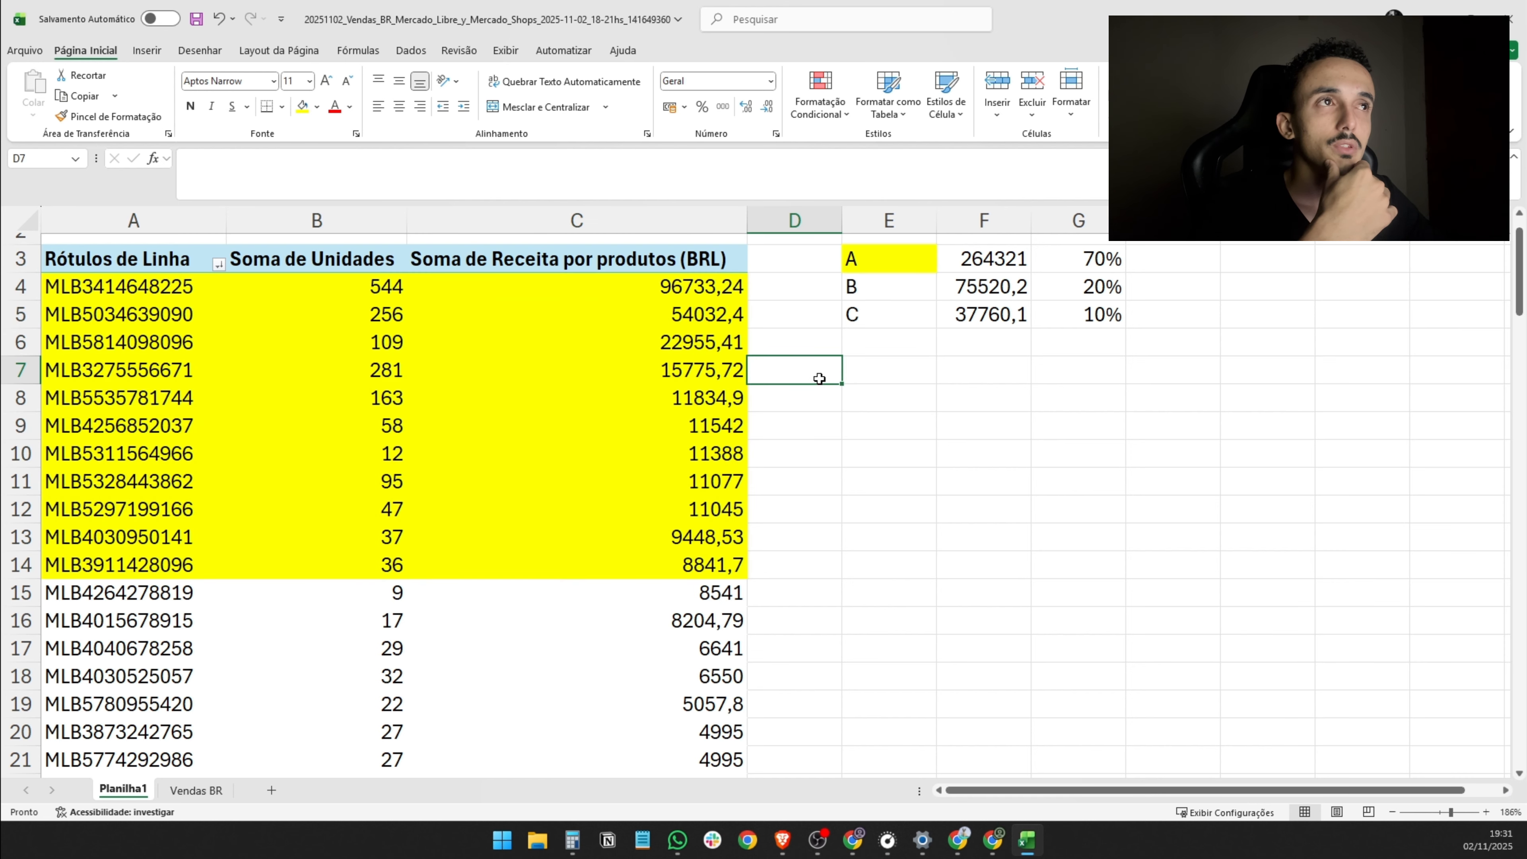
- Fill the class B listings in A15:C33 and the B label in E4 with the standard green
{"action": "scroll", "coordinate": [818, 378], "scroll_direction": "down", "scroll_amount": 3}
{"action": "scroll", "coordinate": [817, 378], "scroll_direction": "up", "scroll_amount": 4}
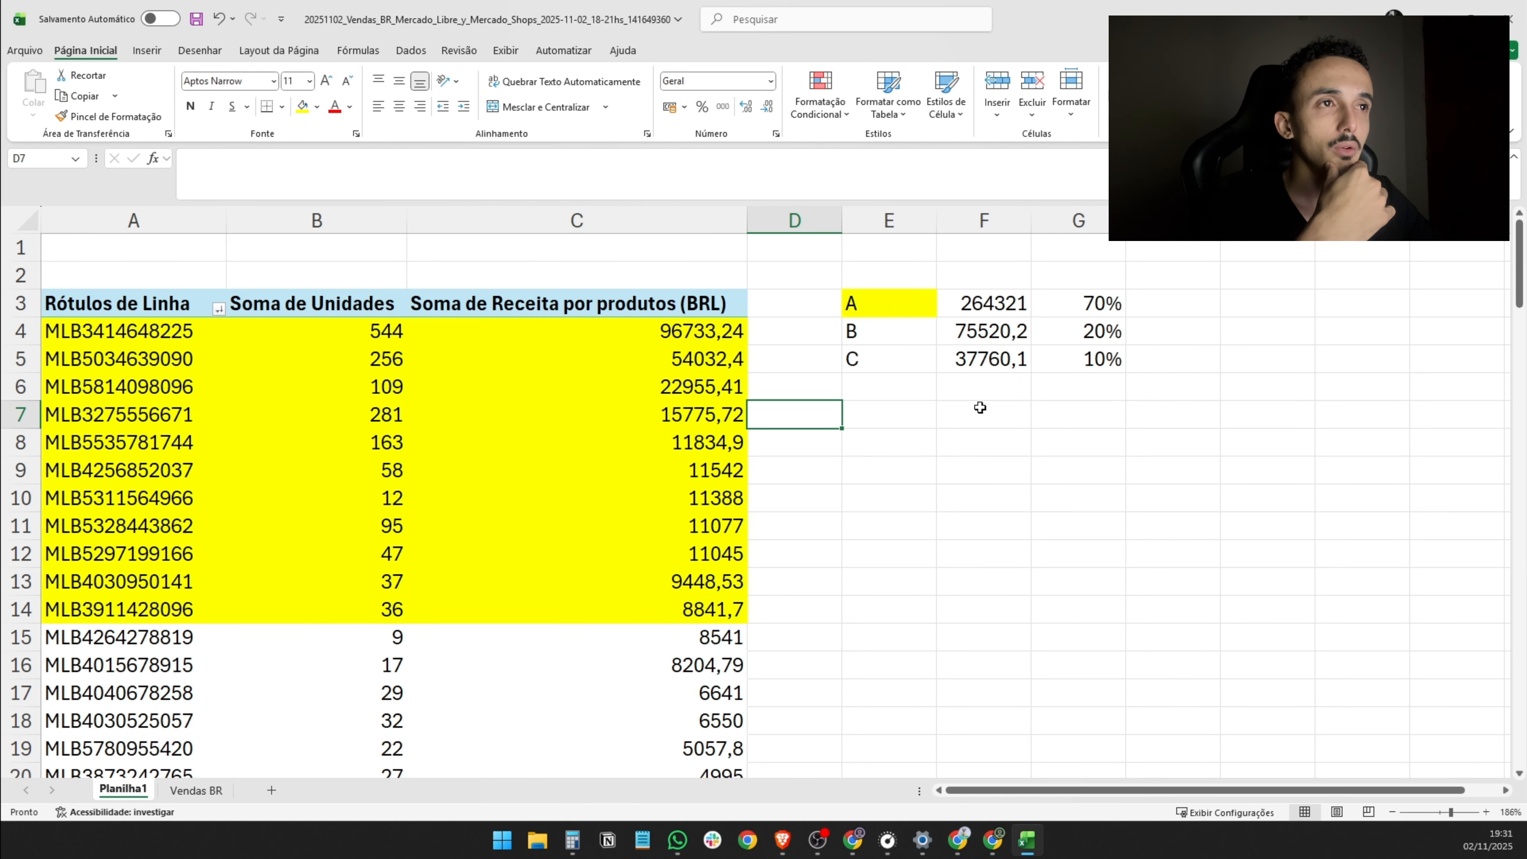
{"action": "scroll", "coordinate": [716, 554], "scroll_direction": "down", "scroll_amount": 1}
{"action": "scroll", "coordinate": [1082, 510], "scroll_direction": "up", "scroll_amount": 1}
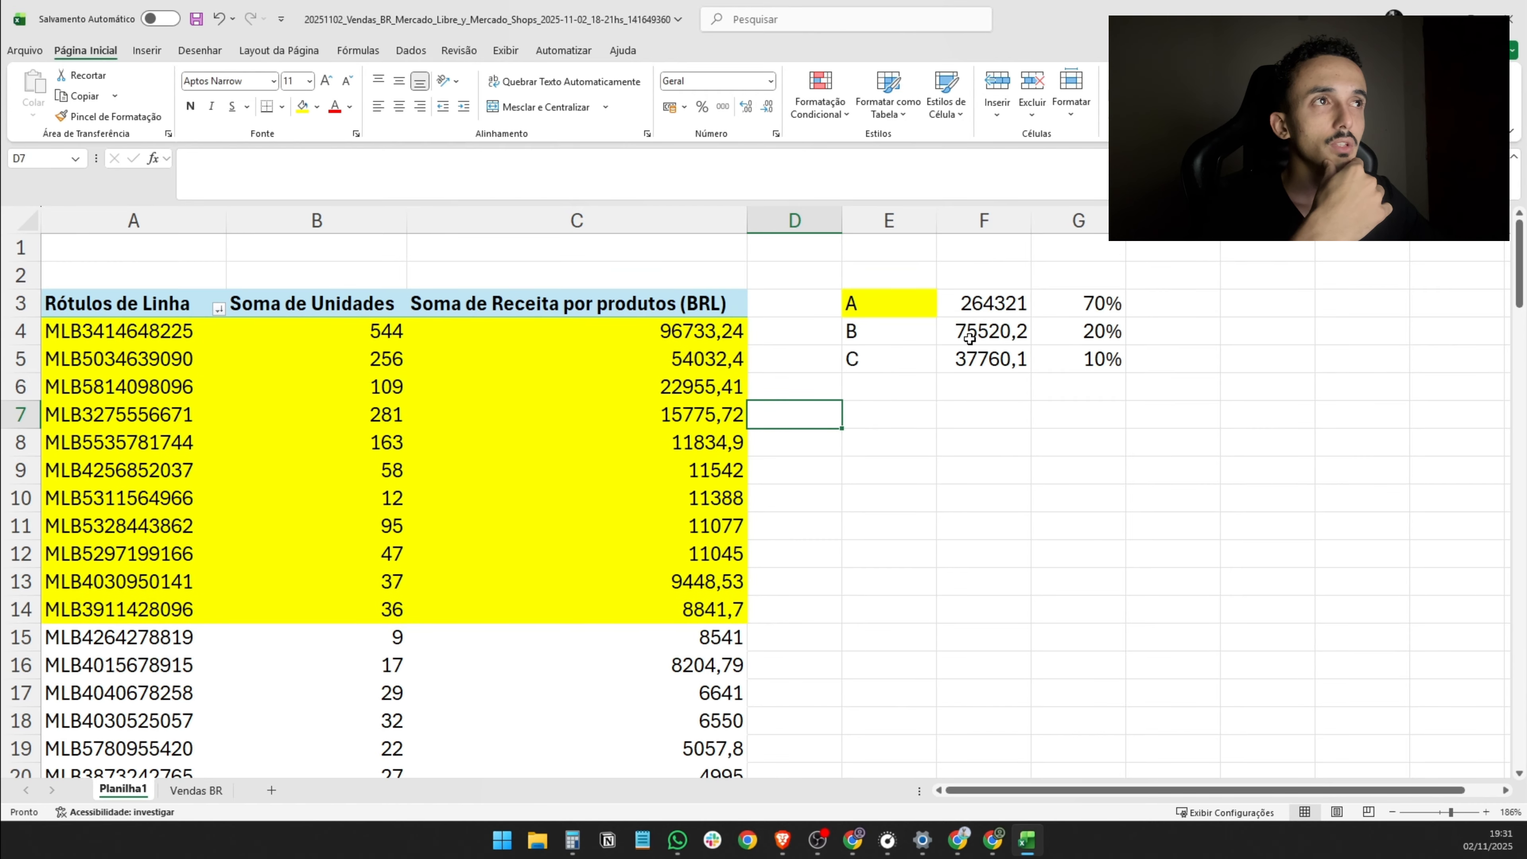
{"action": "scroll", "coordinate": [797, 591], "scroll_direction": "down", "scroll_amount": 3}
{"action": "left_click_drag", "start_coordinate": [717, 385], "coordinate": [181, 586]}
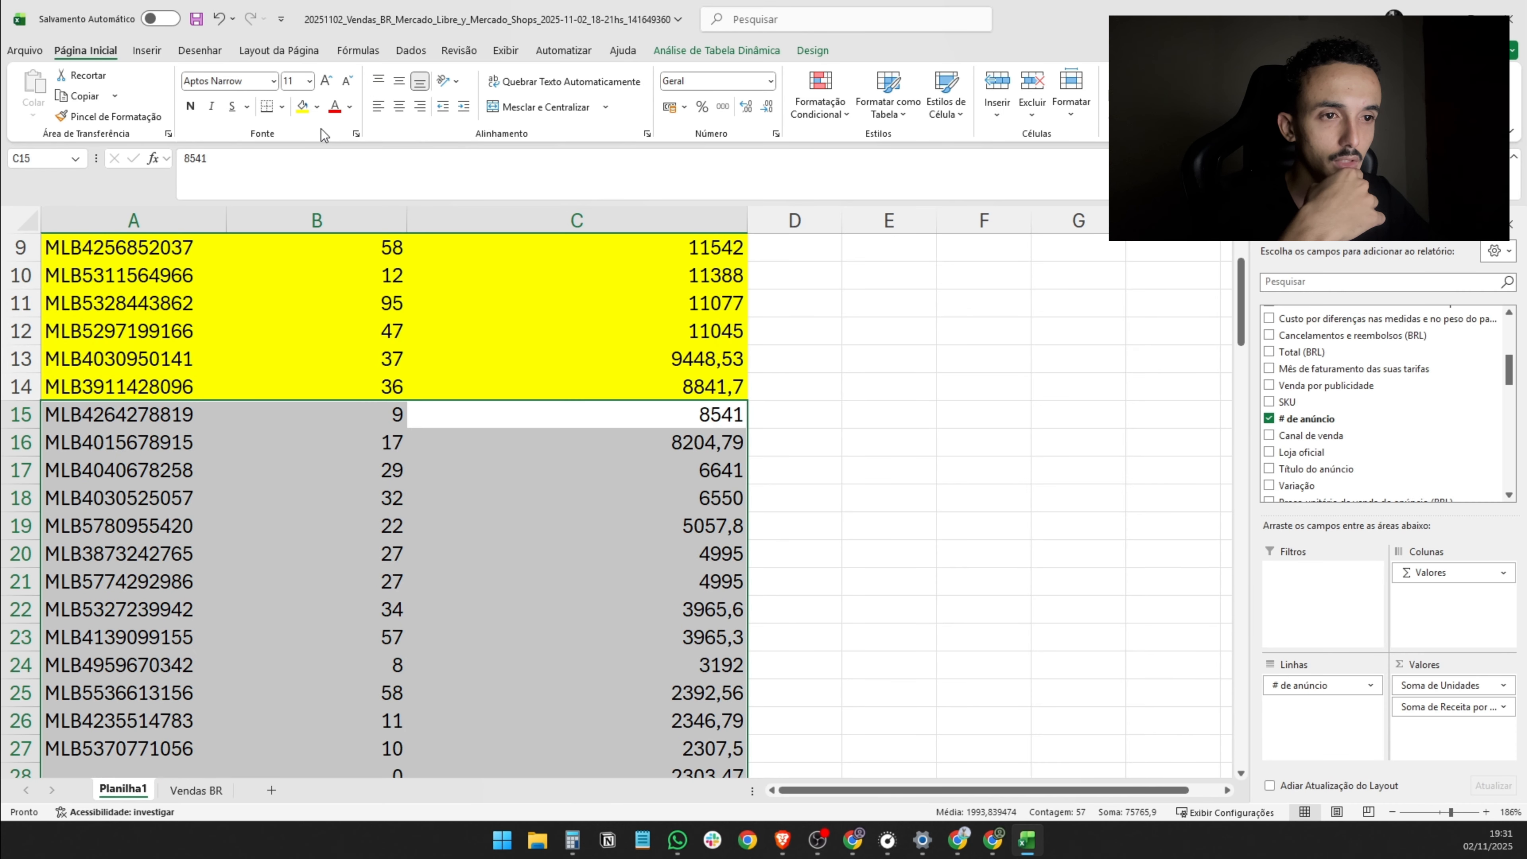
{"action": "left_click", "coordinate": [318, 108]}
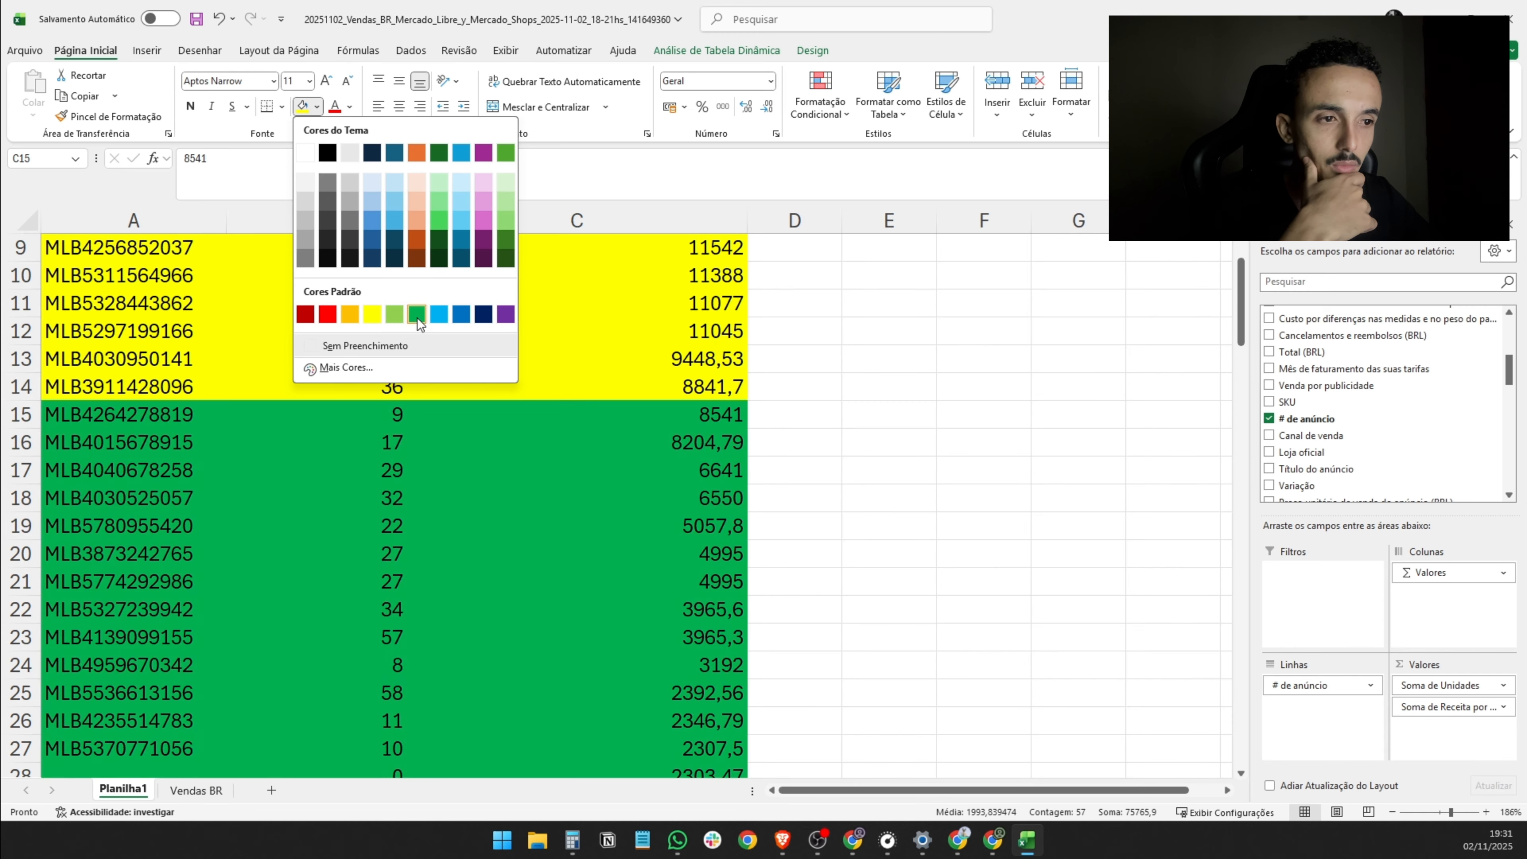
{"action": "left_click", "coordinate": [418, 318]}
{"action": "scroll", "coordinate": [623, 404], "scroll_direction": "up", "scroll_amount": 3}
{"action": "left_click", "coordinate": [854, 331]}
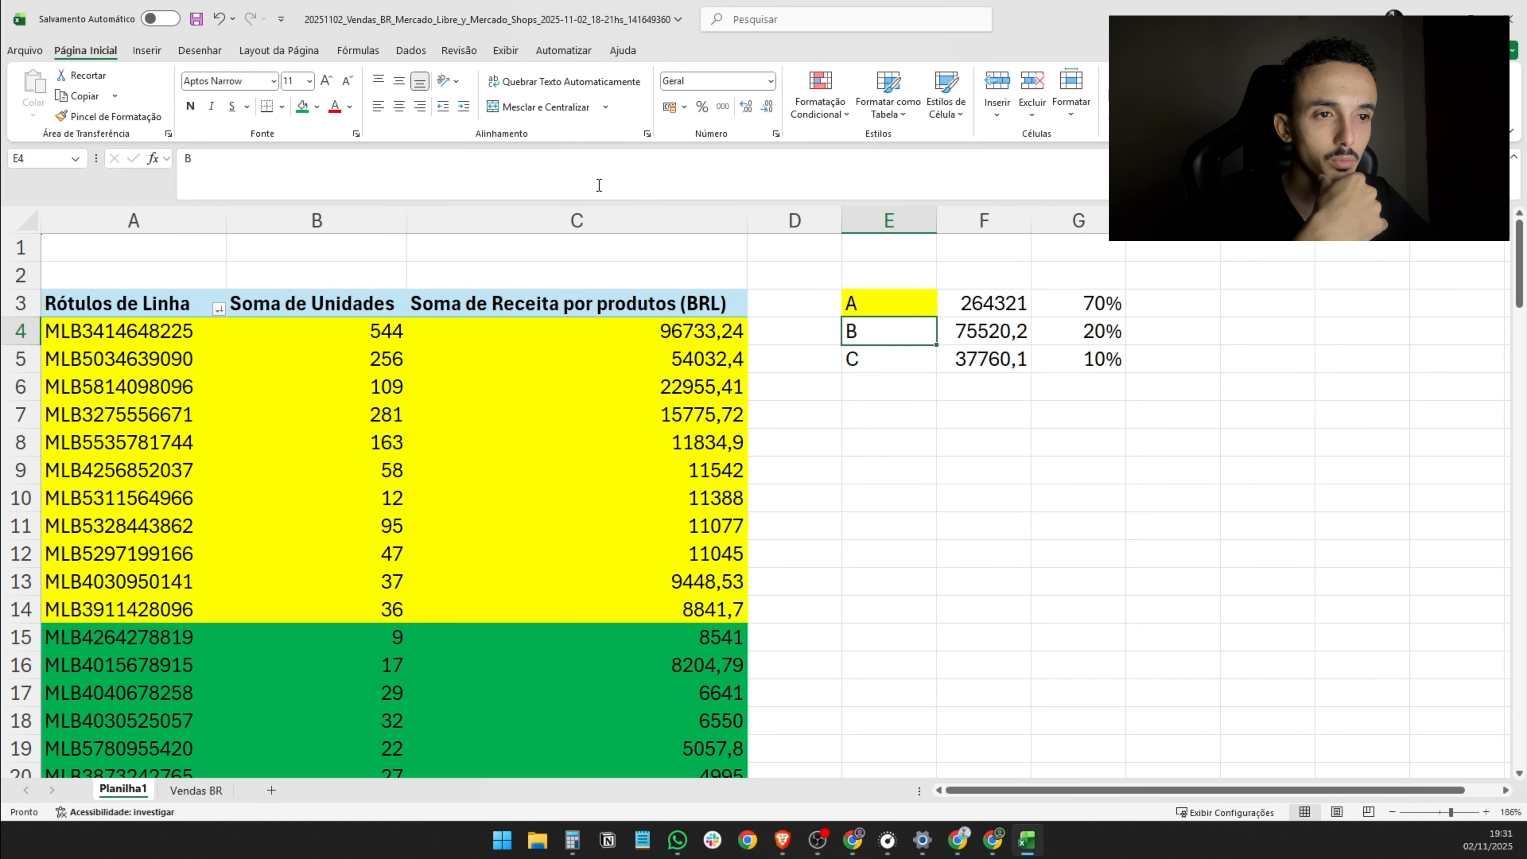
{"action": "left_click", "coordinate": [302, 107]}
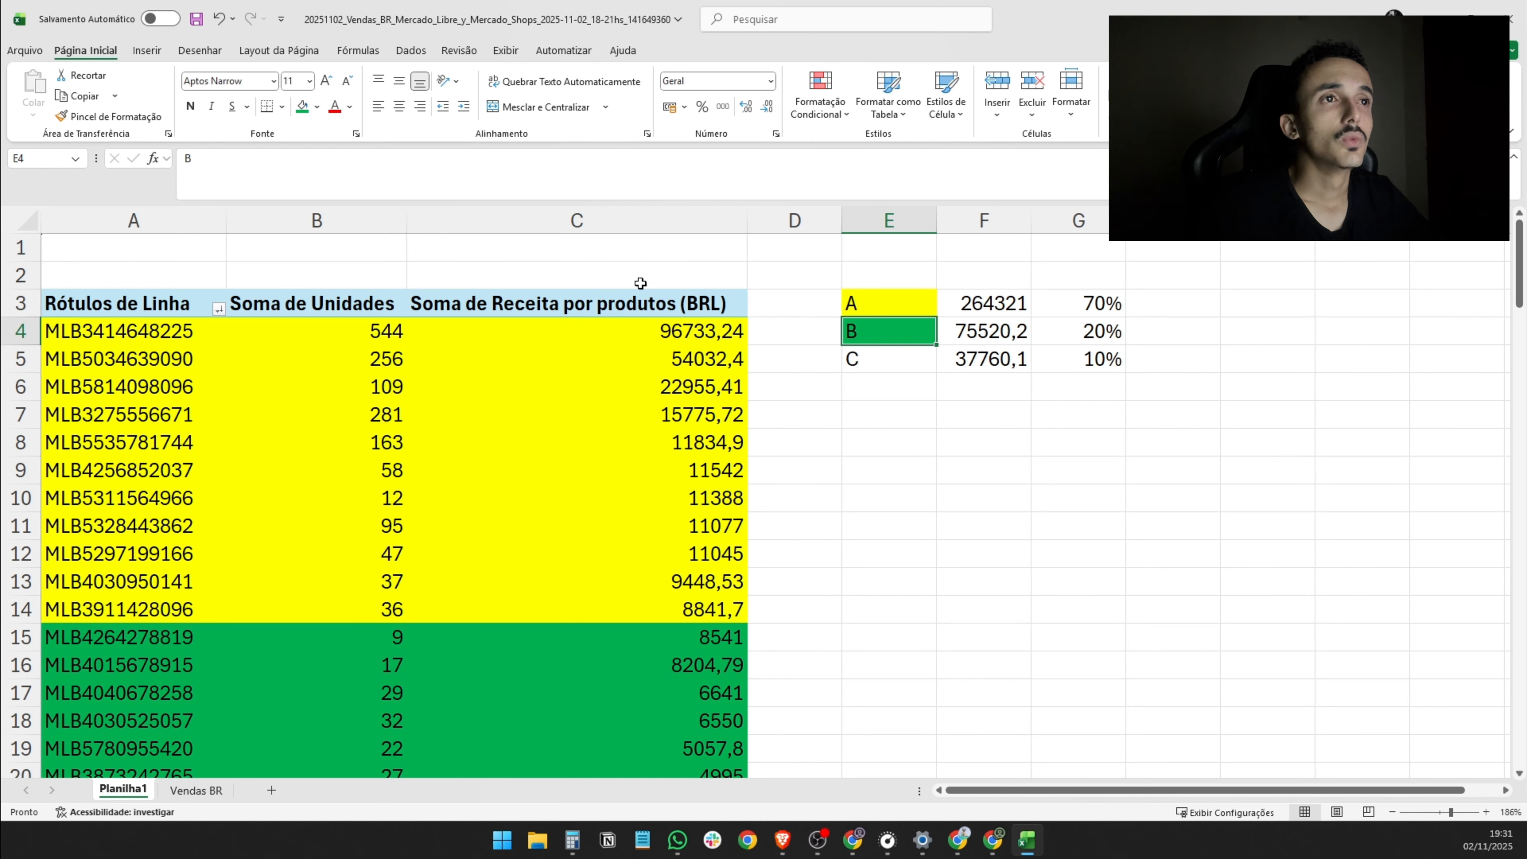
- Fill the remaining class C listings in A34:C112 and the C label in E5 with a medium blue
{"action": "scroll", "coordinate": [596, 501], "scroll_direction": "down", "scroll_amount": 12}
{"action": "scroll", "coordinate": [110, 325], "scroll_direction": "up", "scroll_amount": 2}
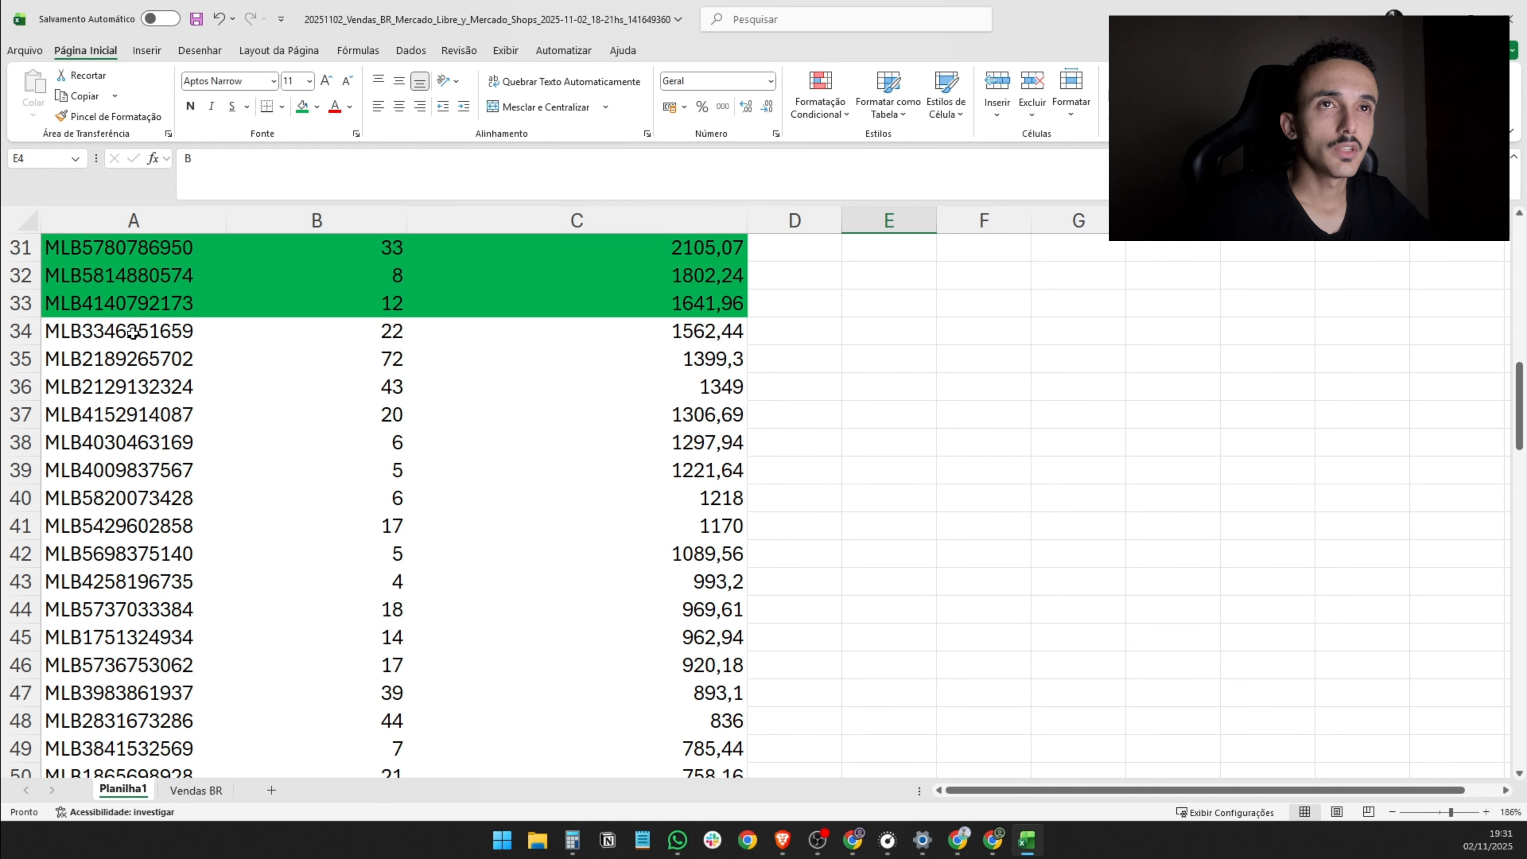
{"action": "left_click_drag", "start_coordinate": [132, 332], "coordinate": [701, 706]}
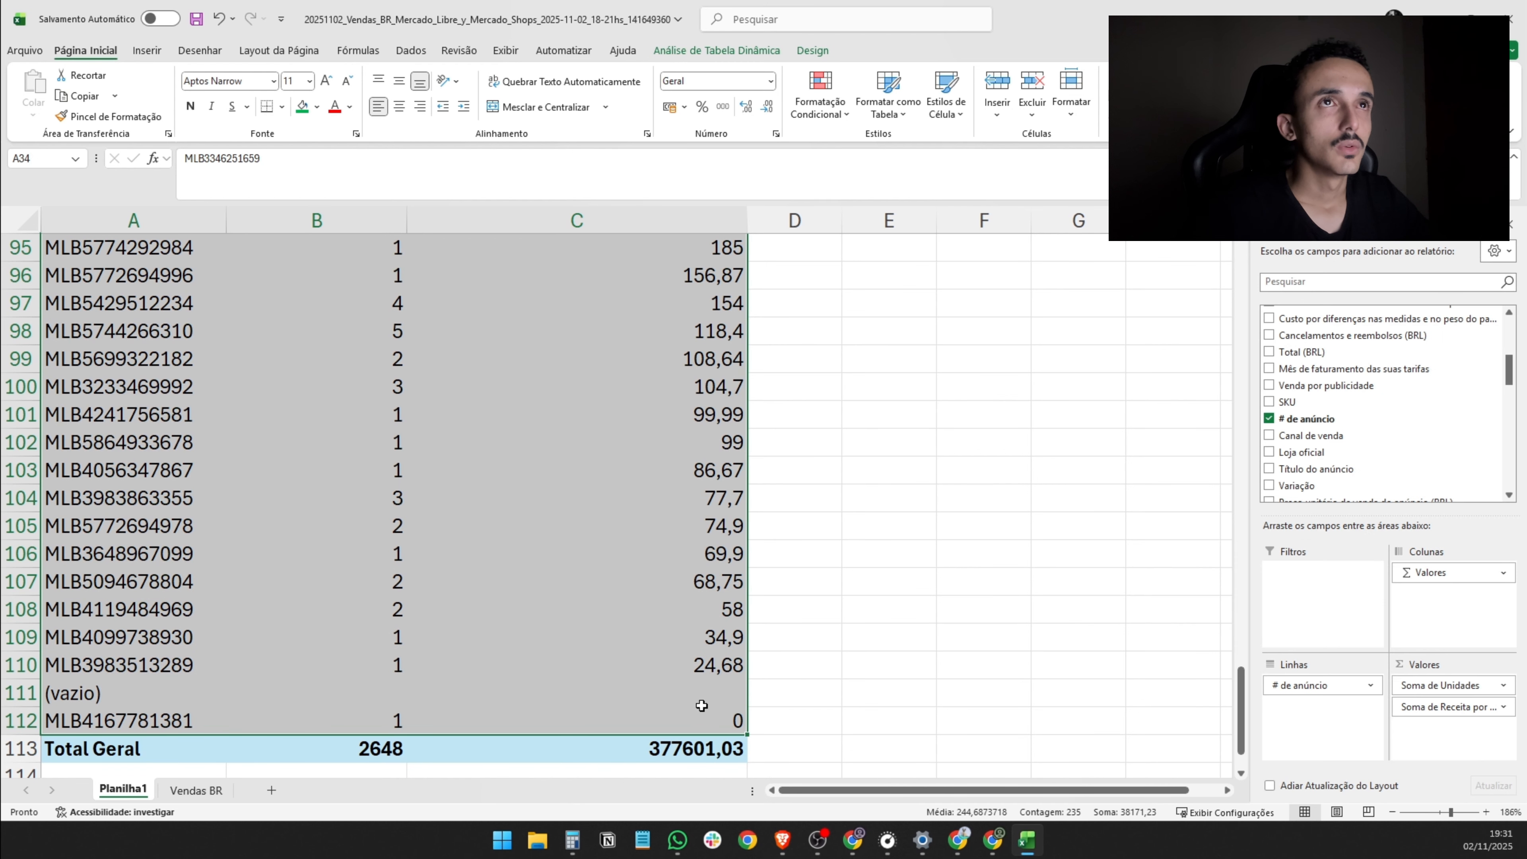
{"action": "left_click", "coordinate": [316, 109]}
{"action": "left_click", "coordinate": [376, 229]}
{"action": "scroll", "coordinate": [807, 452], "scroll_direction": "up", "scroll_amount": 20}
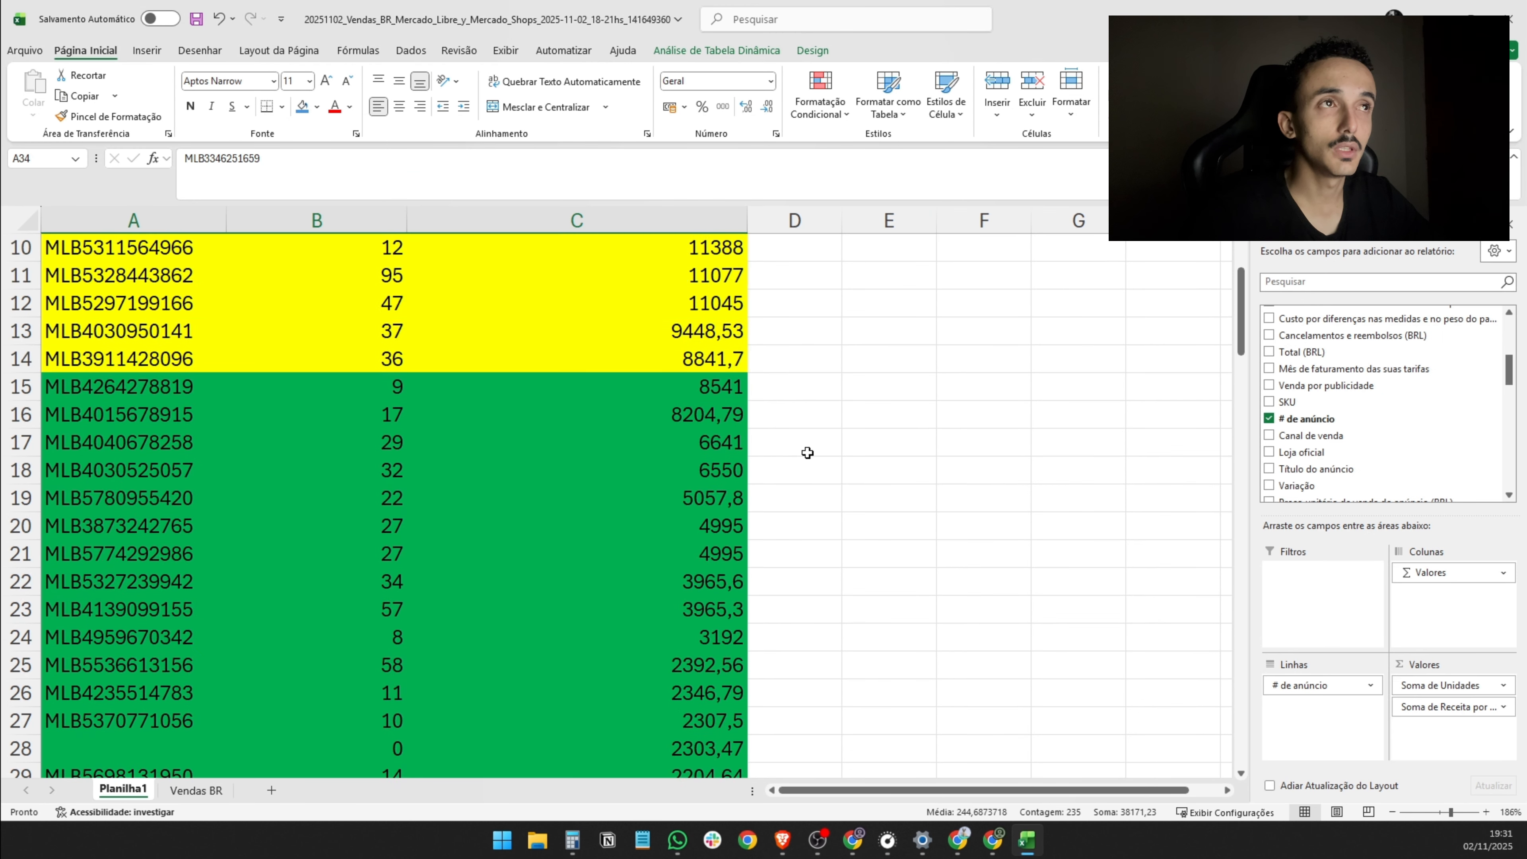
{"action": "scroll", "coordinate": [807, 452], "scroll_direction": "up", "scroll_amount": 3}
{"action": "left_click", "coordinate": [879, 359]}
{"action": "left_click", "coordinate": [301, 108]}
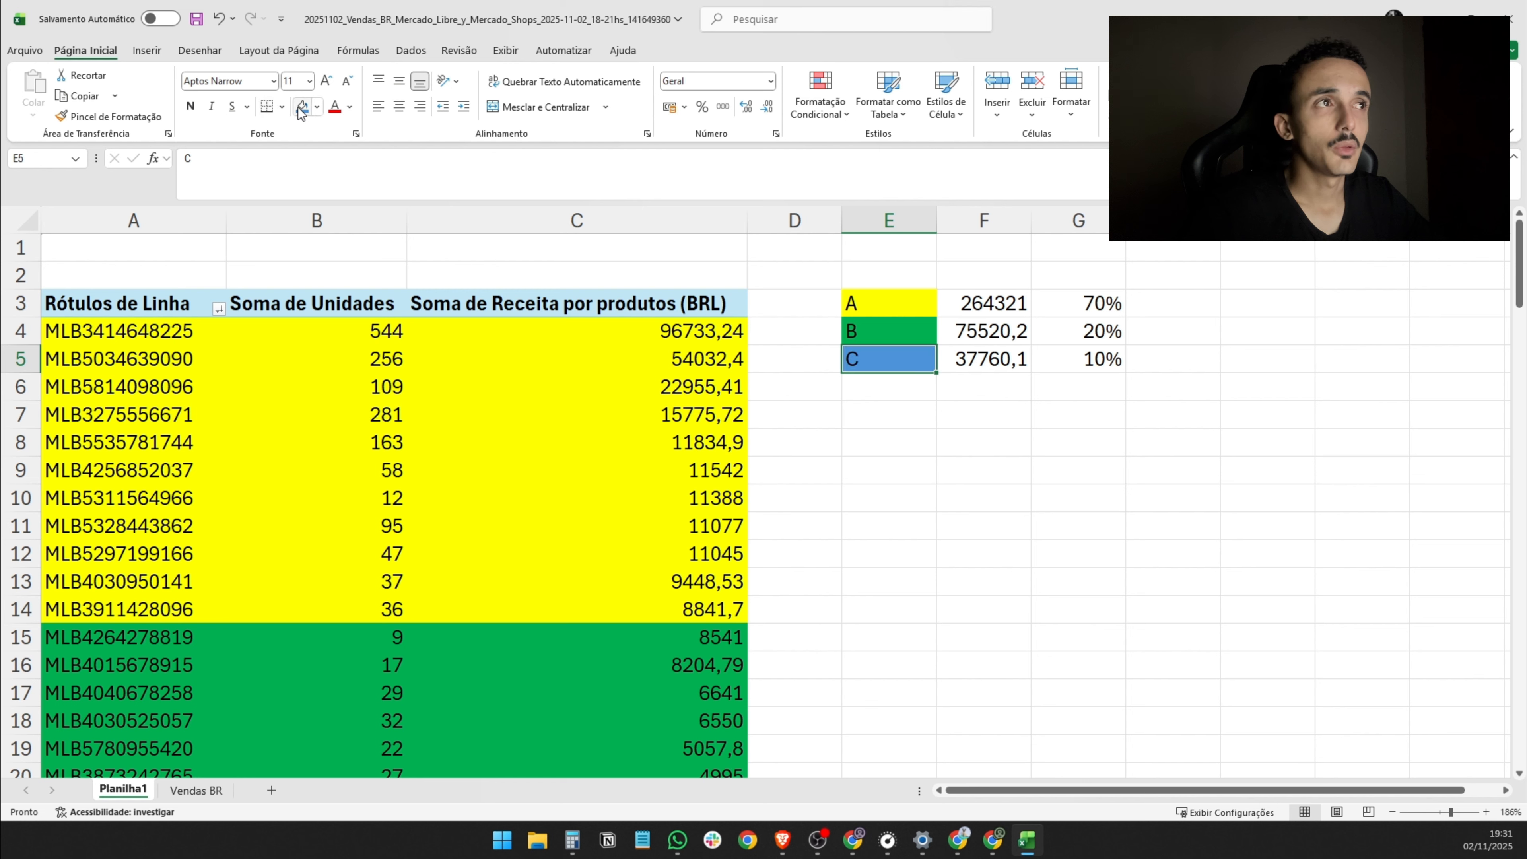
{"action": "left_click", "coordinate": [944, 462]}
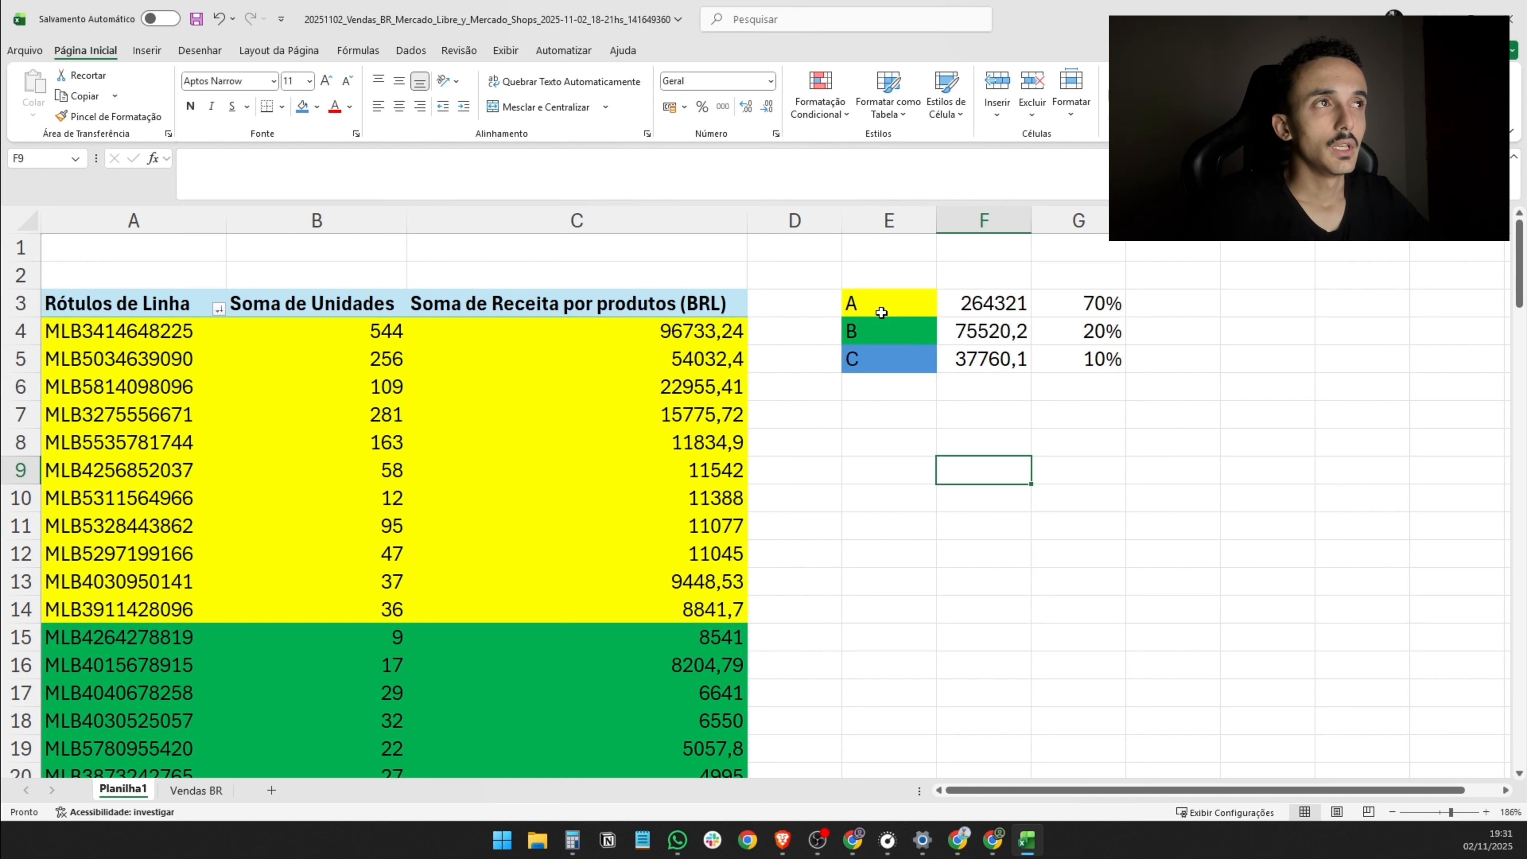
- Apply all borders to the class summary table in E3:G5
{"action": "left_click_drag", "start_coordinate": [881, 312], "coordinate": [1106, 359]}
{"action": "left_click", "coordinate": [282, 107]}
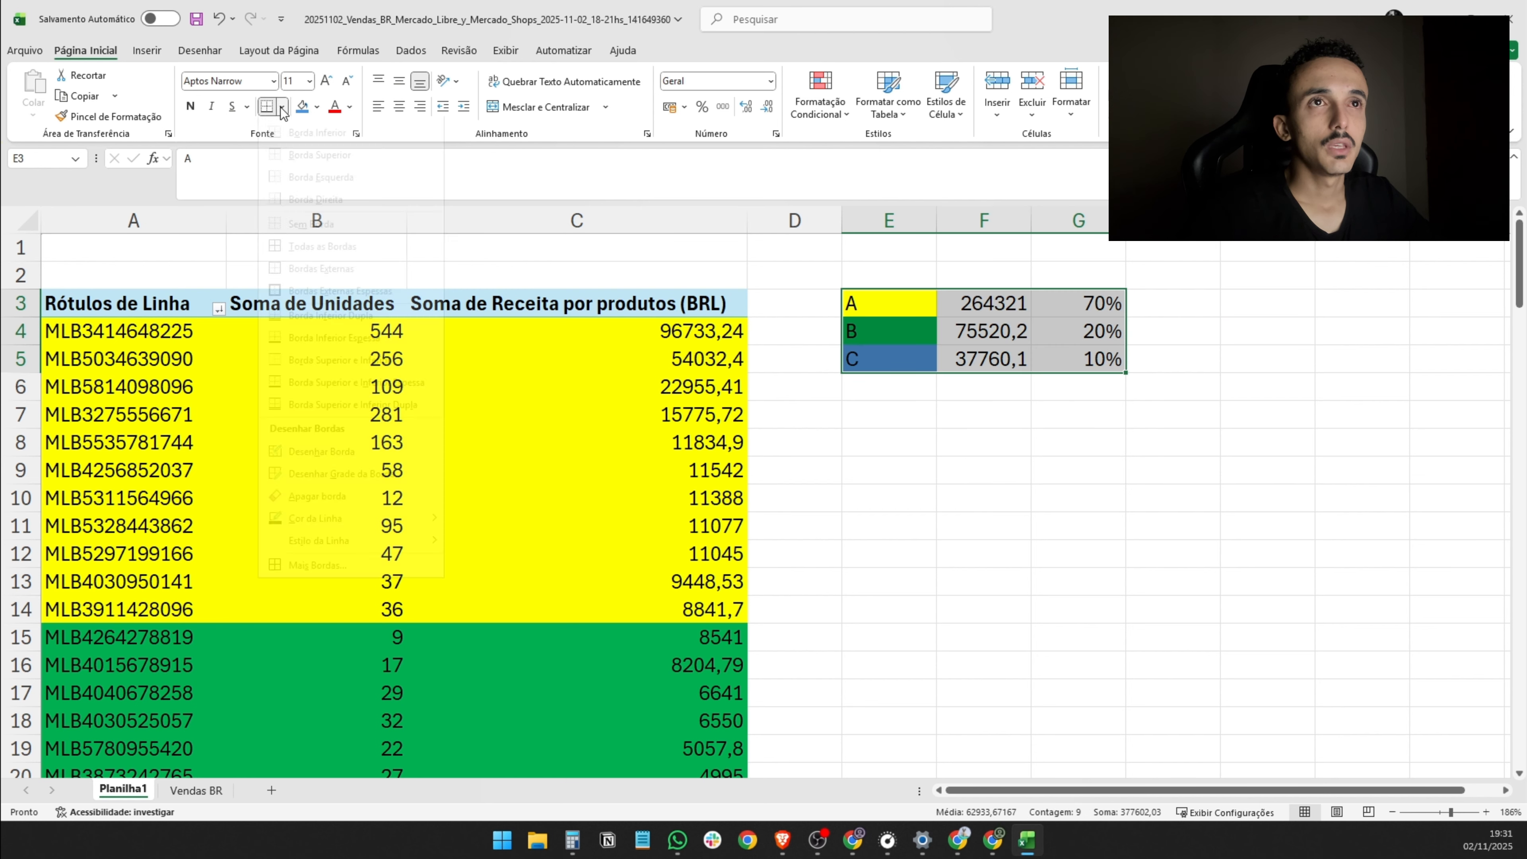
{"action": "left_click", "coordinate": [322, 247]}
{"action": "left_click", "coordinate": [1050, 474]}
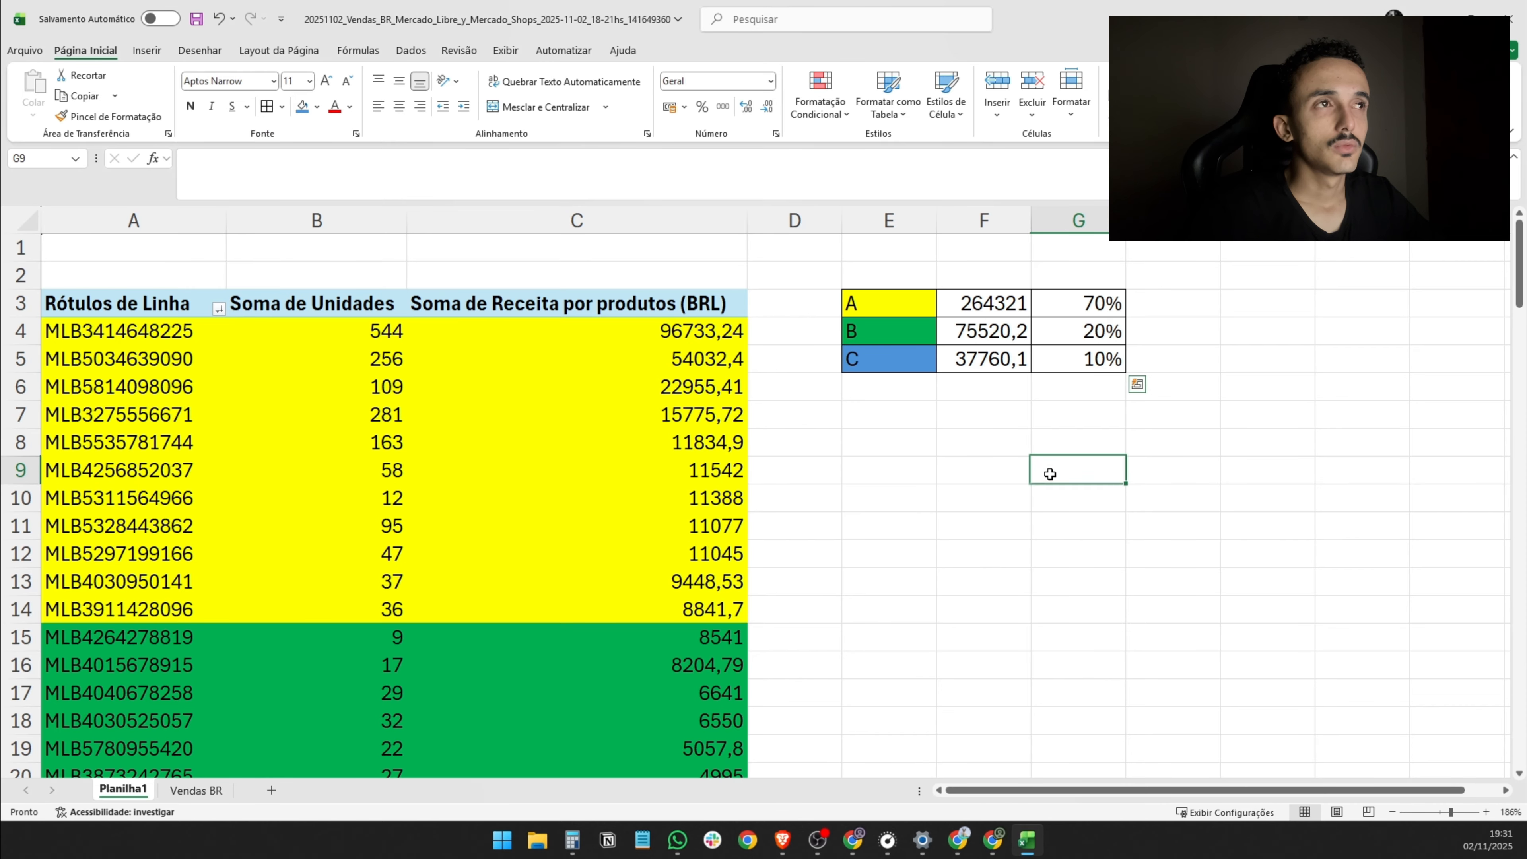
- Review the A, B and C rows of the summary table and the class A listings in A4:C14
{"action": "left_click_drag", "start_coordinate": [893, 305], "coordinate": [1130, 306]}
{"action": "left_click_drag", "start_coordinate": [868, 332], "coordinate": [1103, 336]}
{"action": "left_click_drag", "start_coordinate": [923, 361], "coordinate": [1141, 374]}
{"action": "left_click", "coordinate": [1081, 508]}
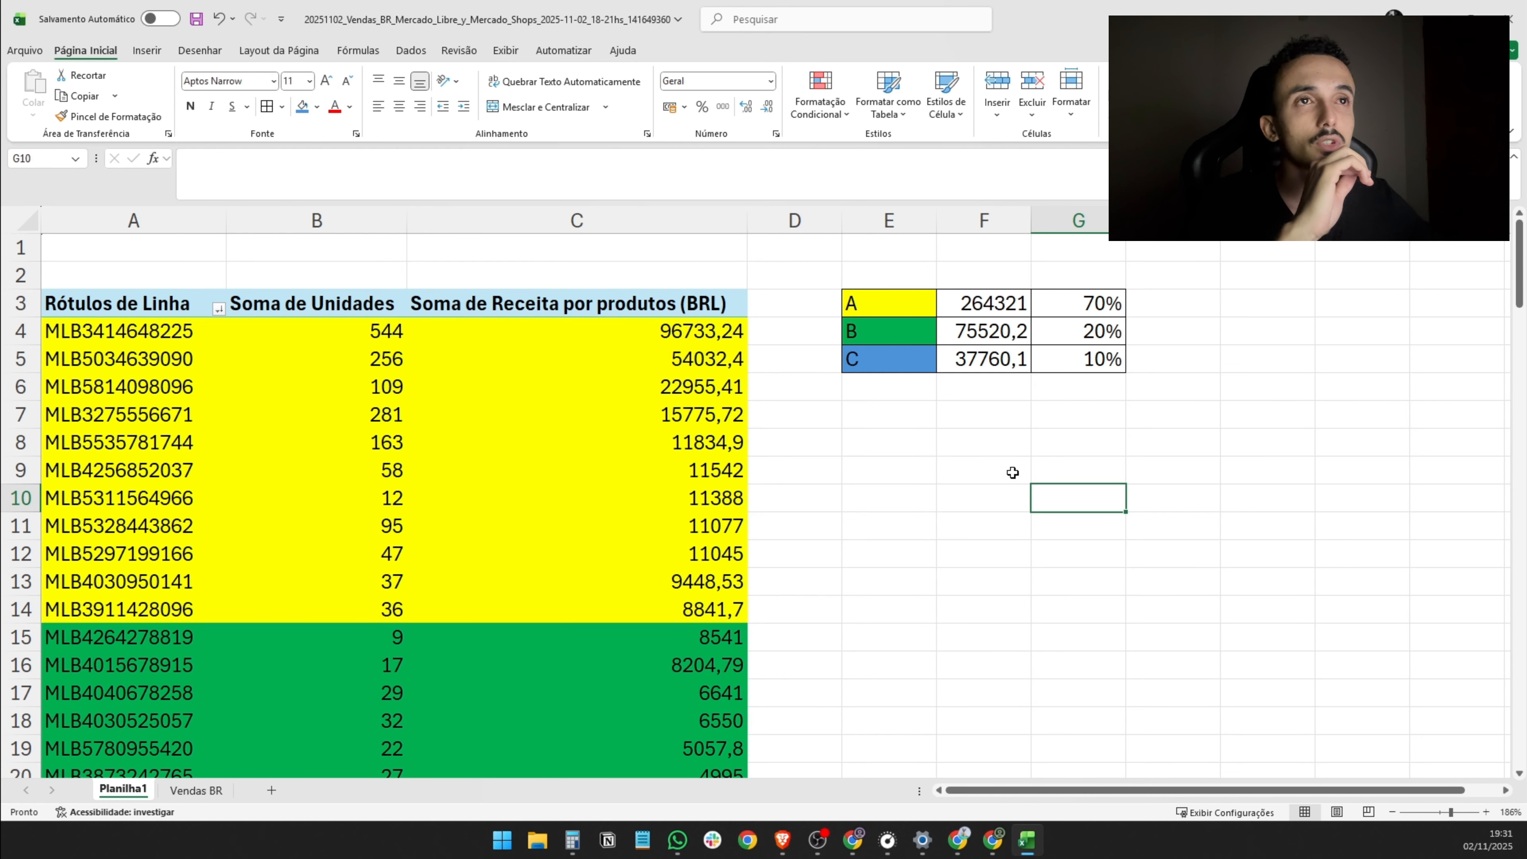
{"action": "left_click_drag", "start_coordinate": [149, 330], "coordinate": [715, 609]}
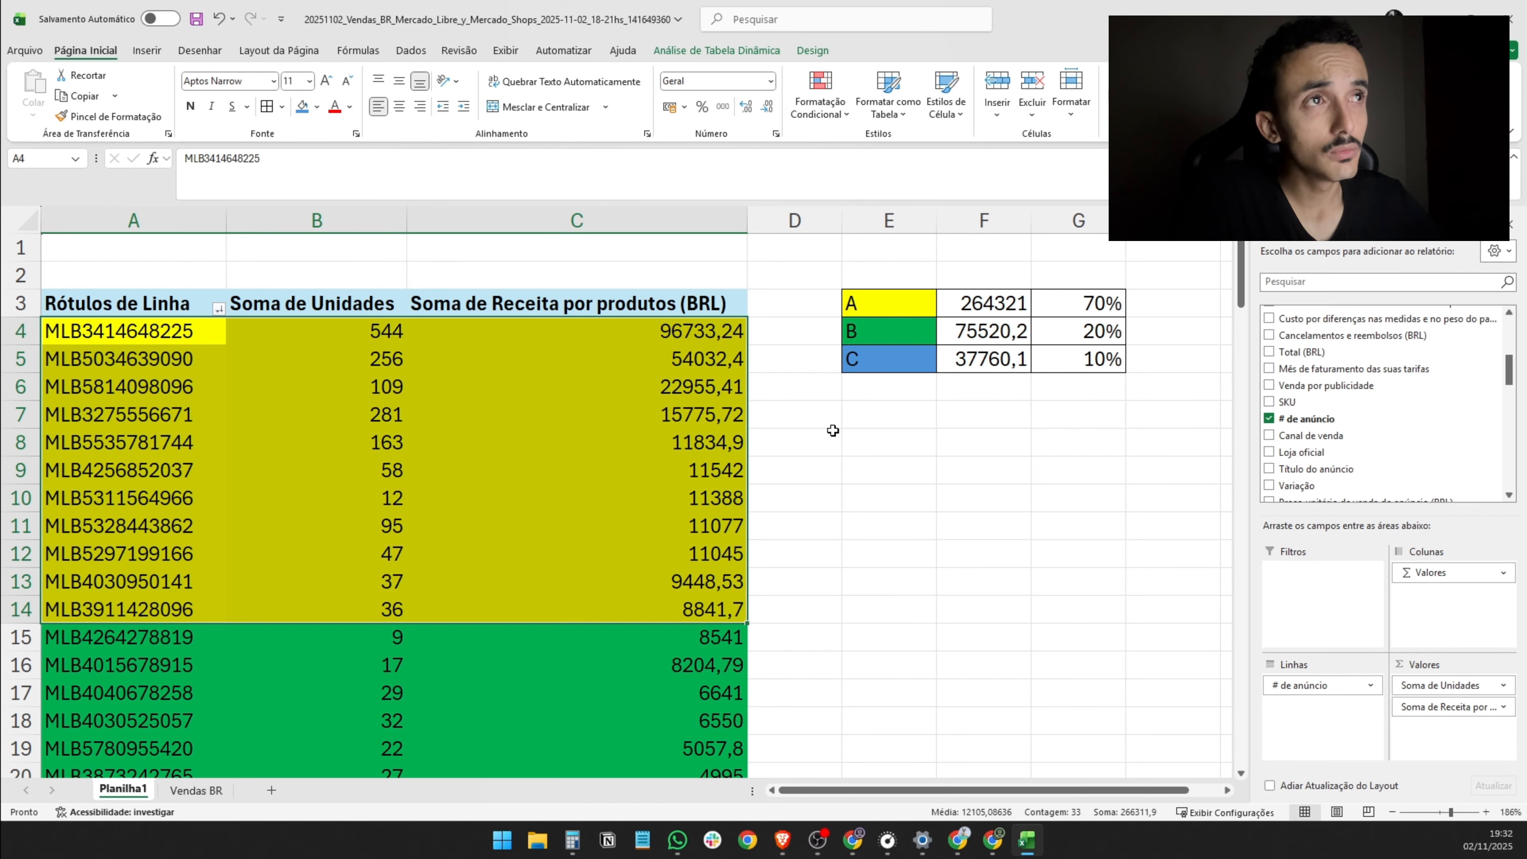
{"action": "left_click", "coordinate": [889, 469]}
{"action": "left_click", "coordinate": [910, 442]}
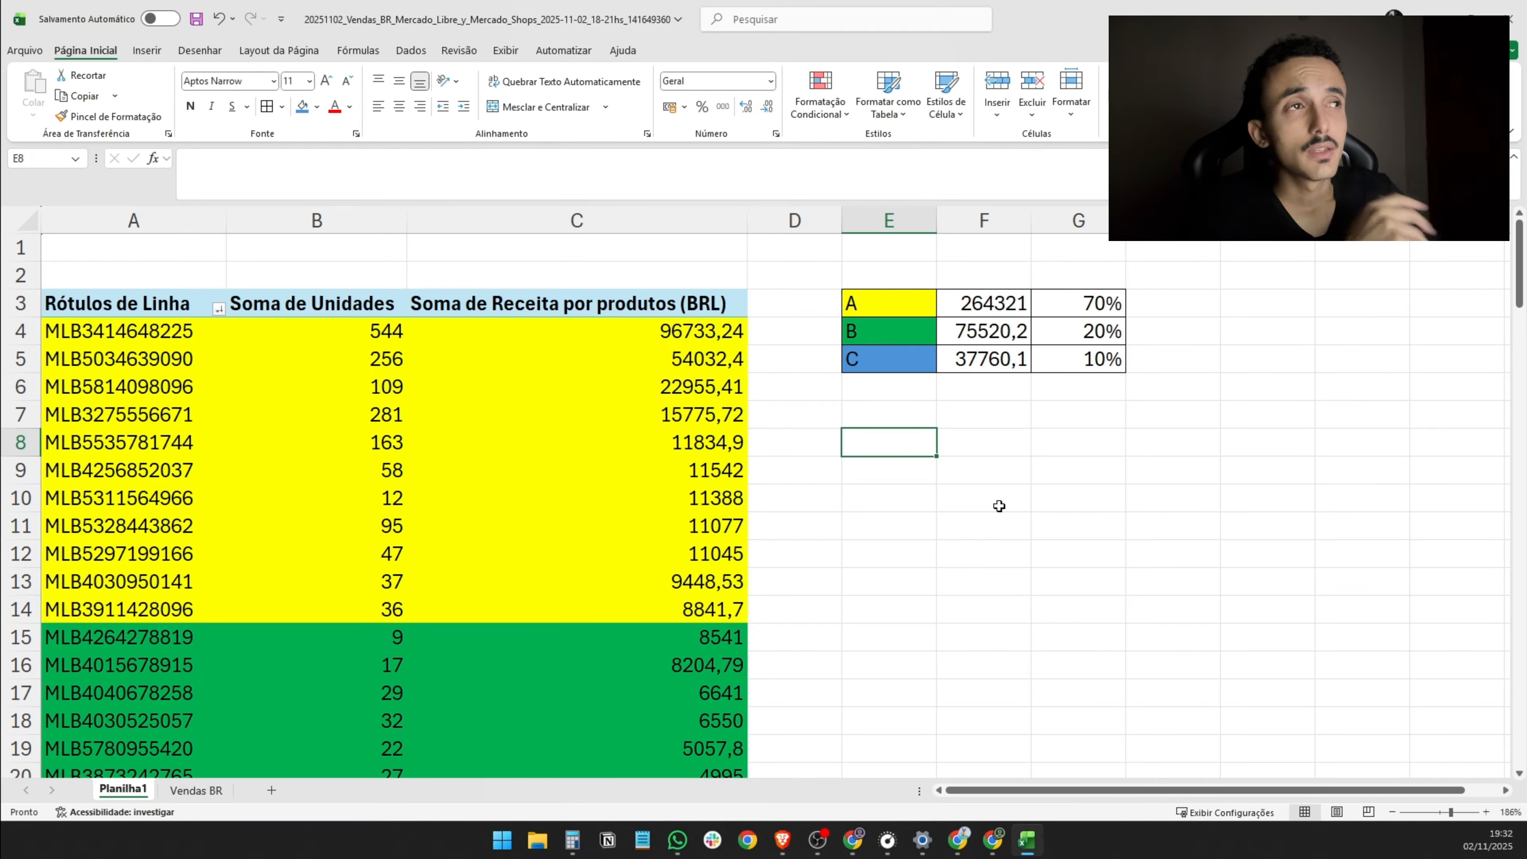
- Move the class summary table from E3:G5 to H2:J4, farther from the pivot table
{"action": "left_click_drag", "start_coordinate": [914, 299], "coordinate": [1402, 310]}
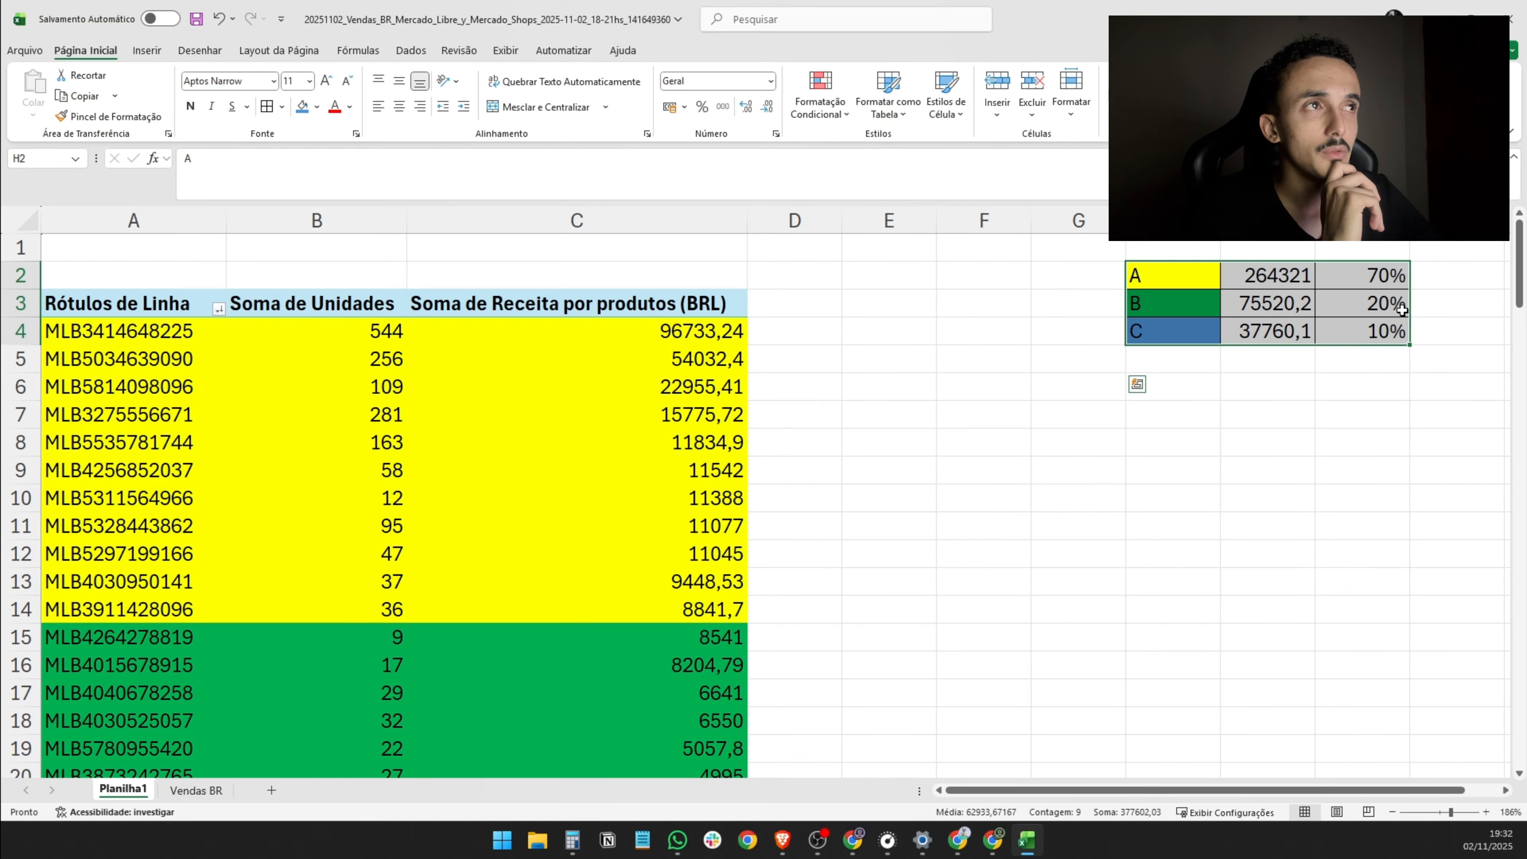
{"action": "left_click", "coordinate": [1182, 409]}
{"action": "left_click", "coordinate": [822, 335]}
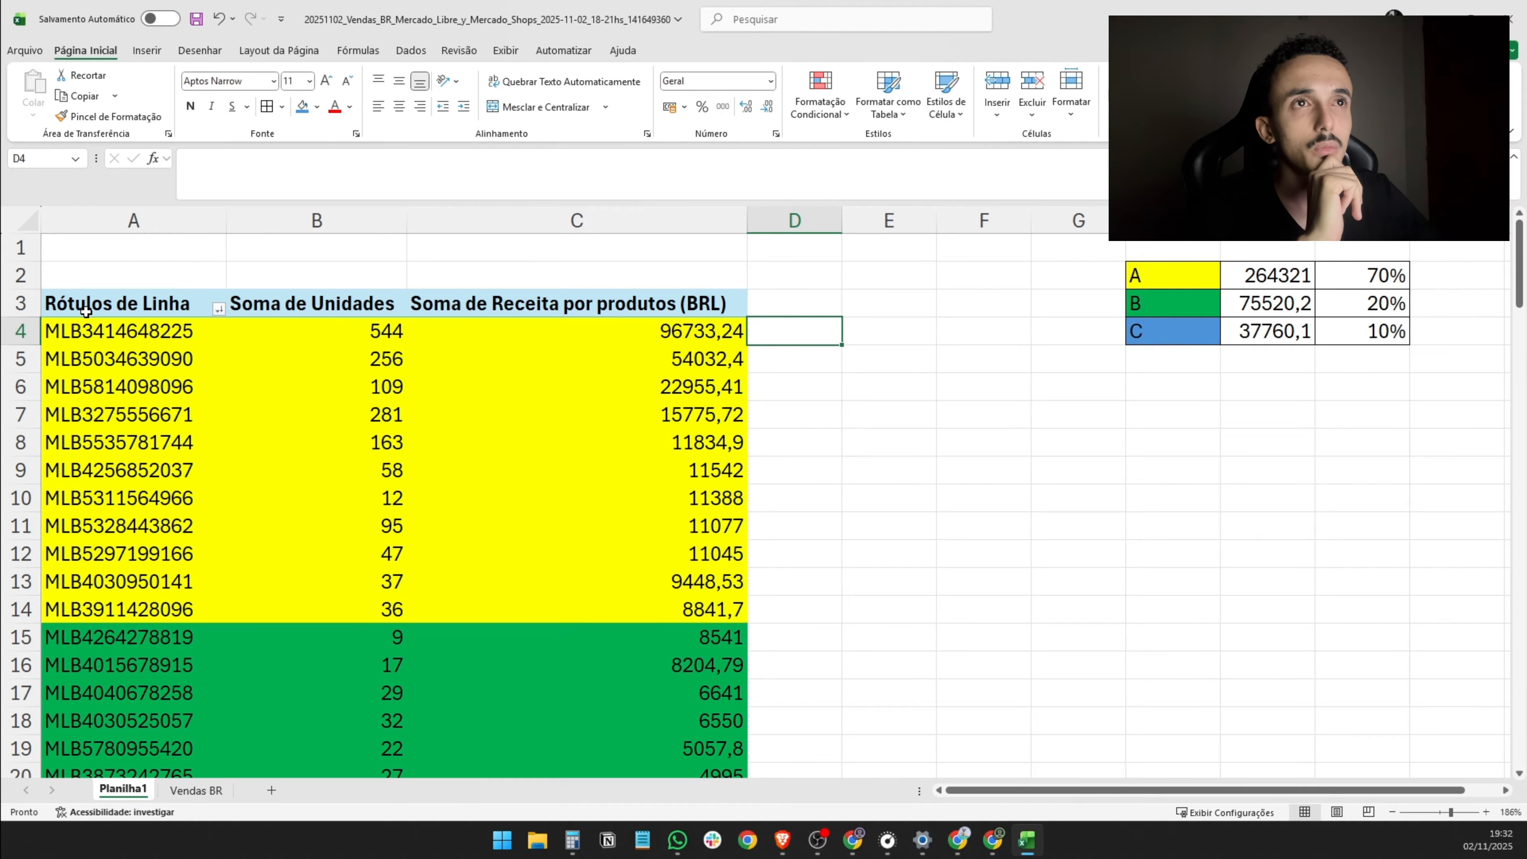
{"action": "scroll", "coordinate": [456, 497], "scroll_direction": "down", "scroll_amount": 4}
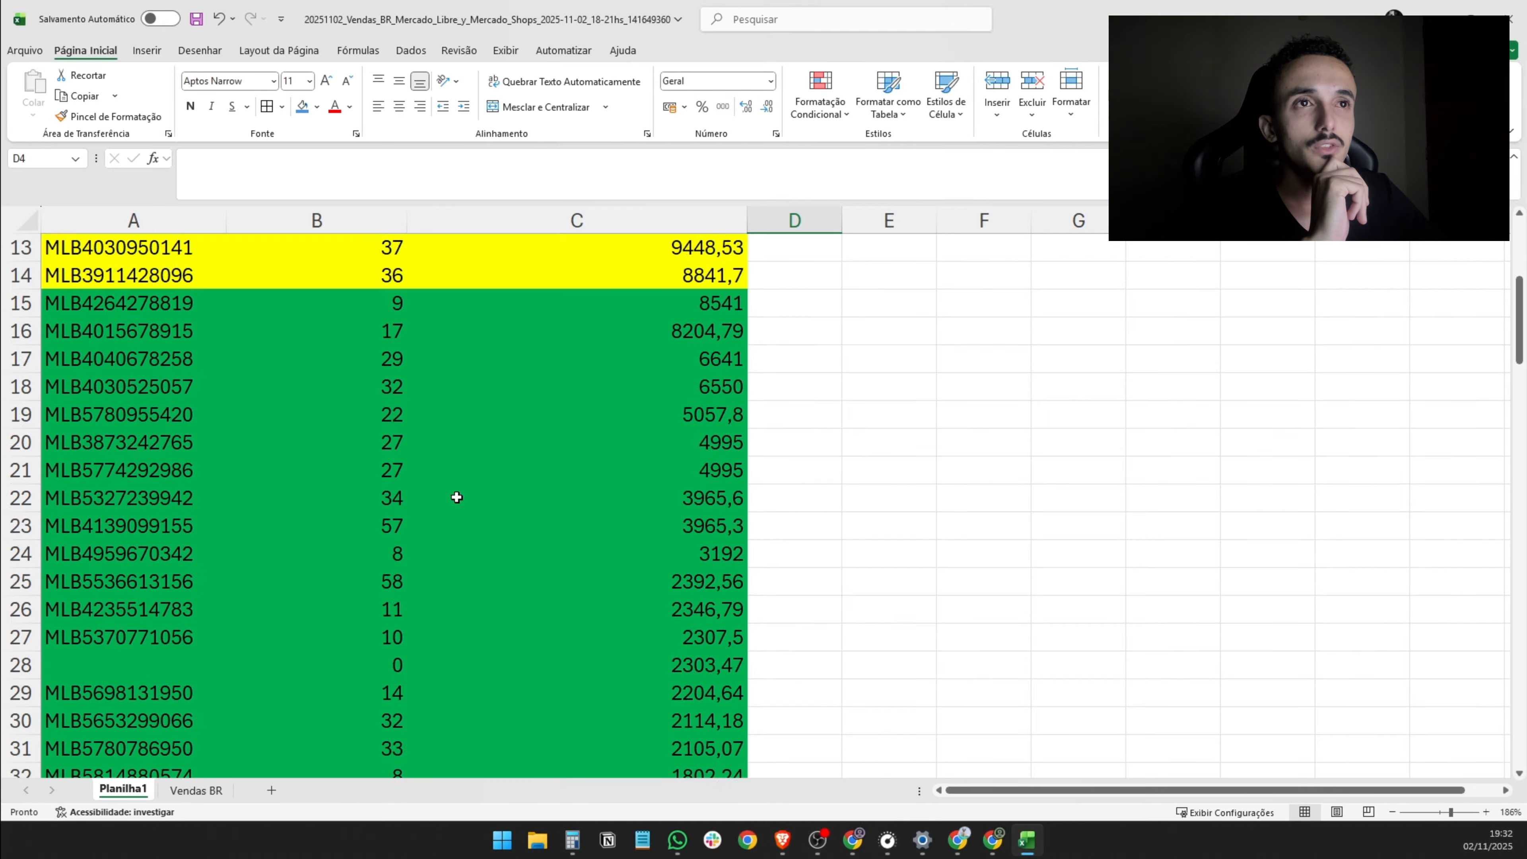
{"action": "scroll", "coordinate": [456, 497], "scroll_direction": "down", "scroll_amount": 4}
{"action": "scroll", "coordinate": [463, 522], "scroll_direction": "up", "scroll_amount": 8}
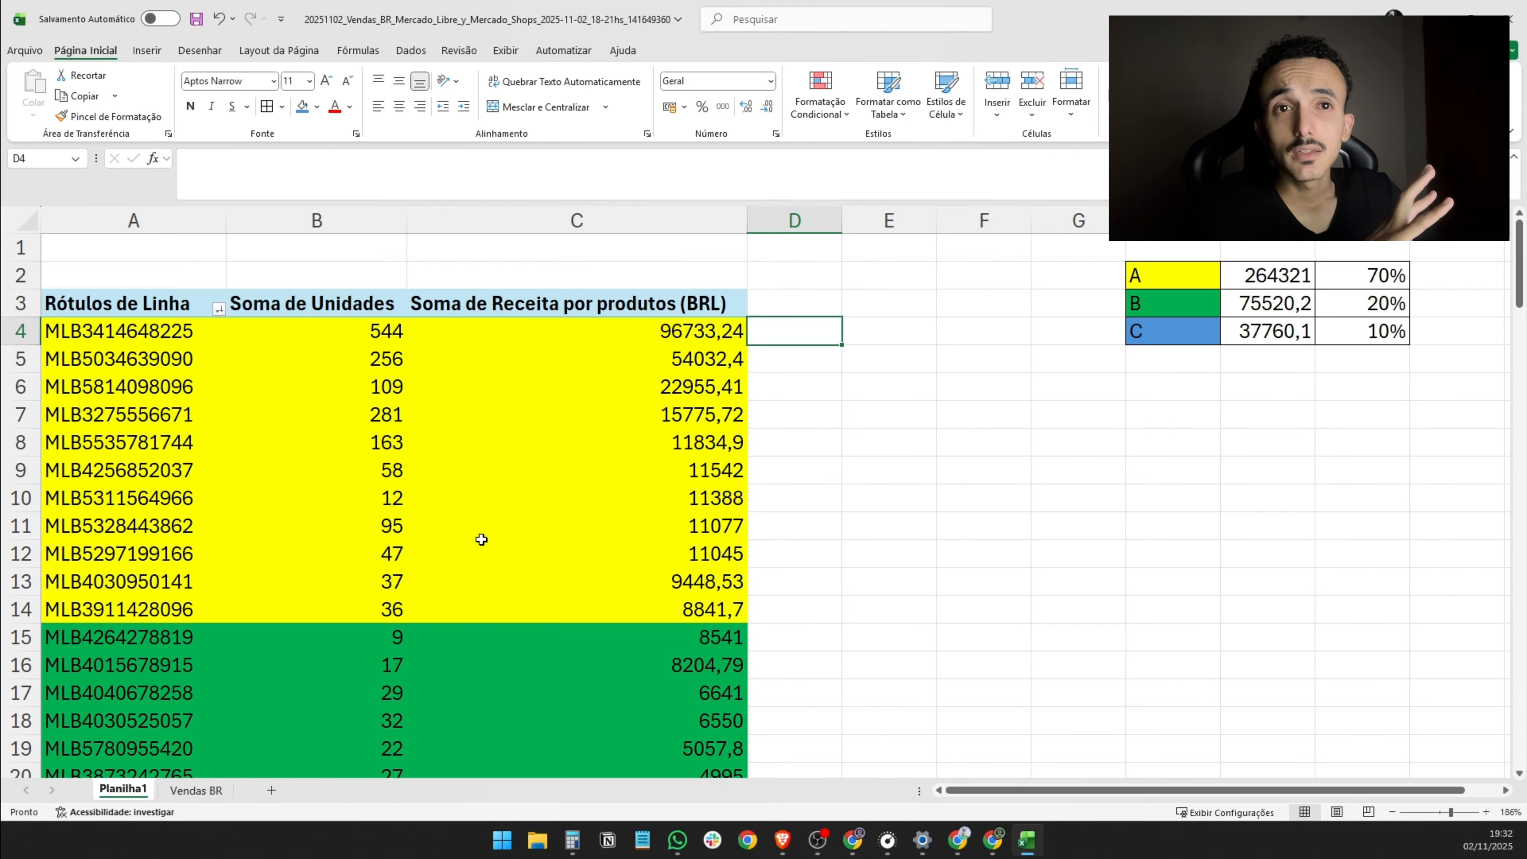
{"action": "left_click_drag", "start_coordinate": [390, 332], "coordinate": [387, 609]}
{"action": "scroll", "coordinate": [451, 566], "scroll_direction": "down", "scroll_amount": 9}
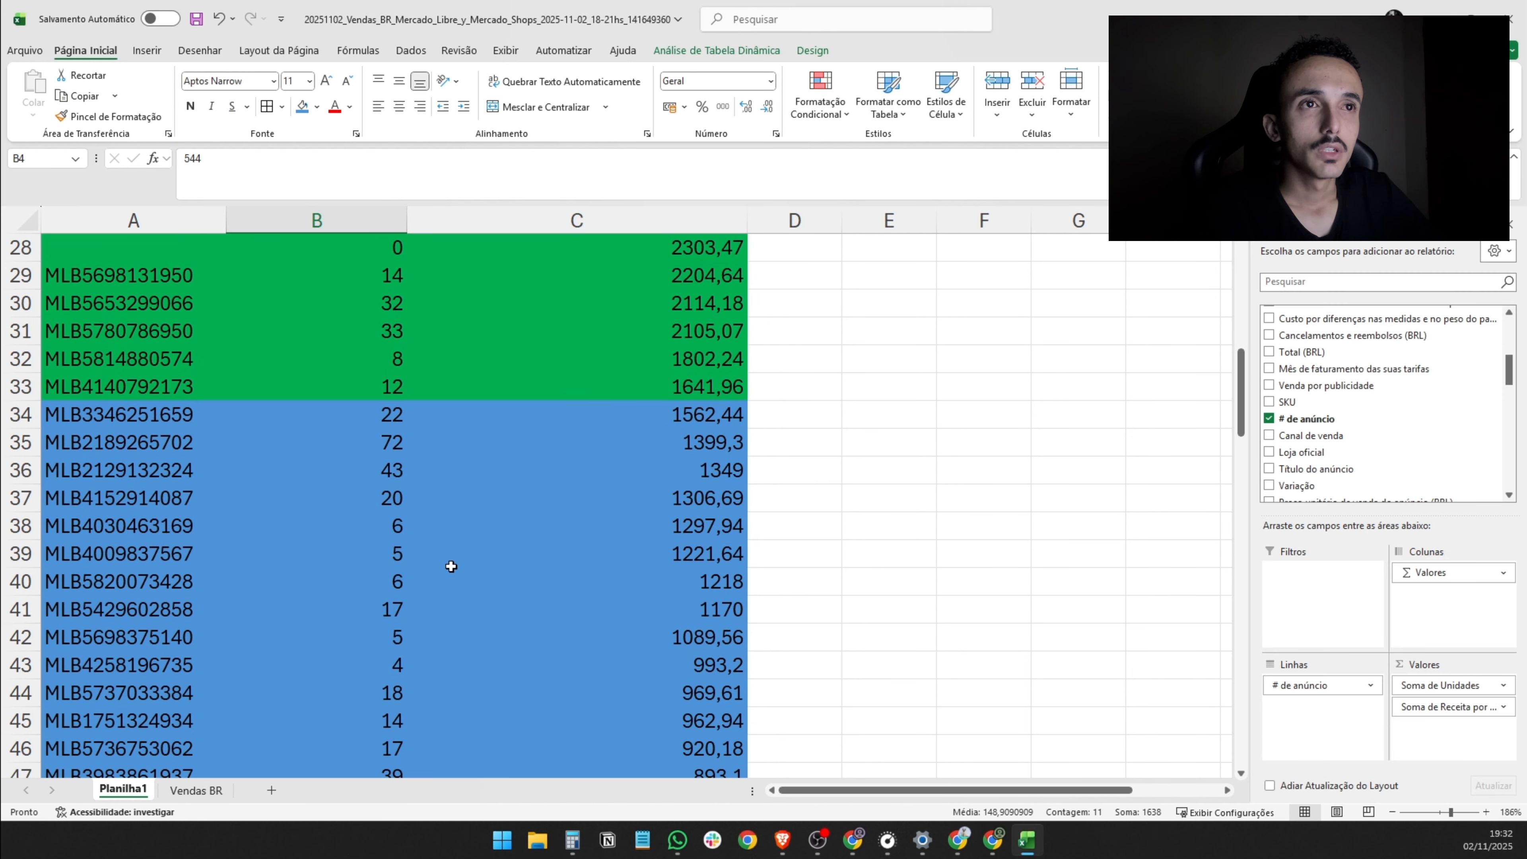
{"action": "left_click", "coordinate": [359, 449]}
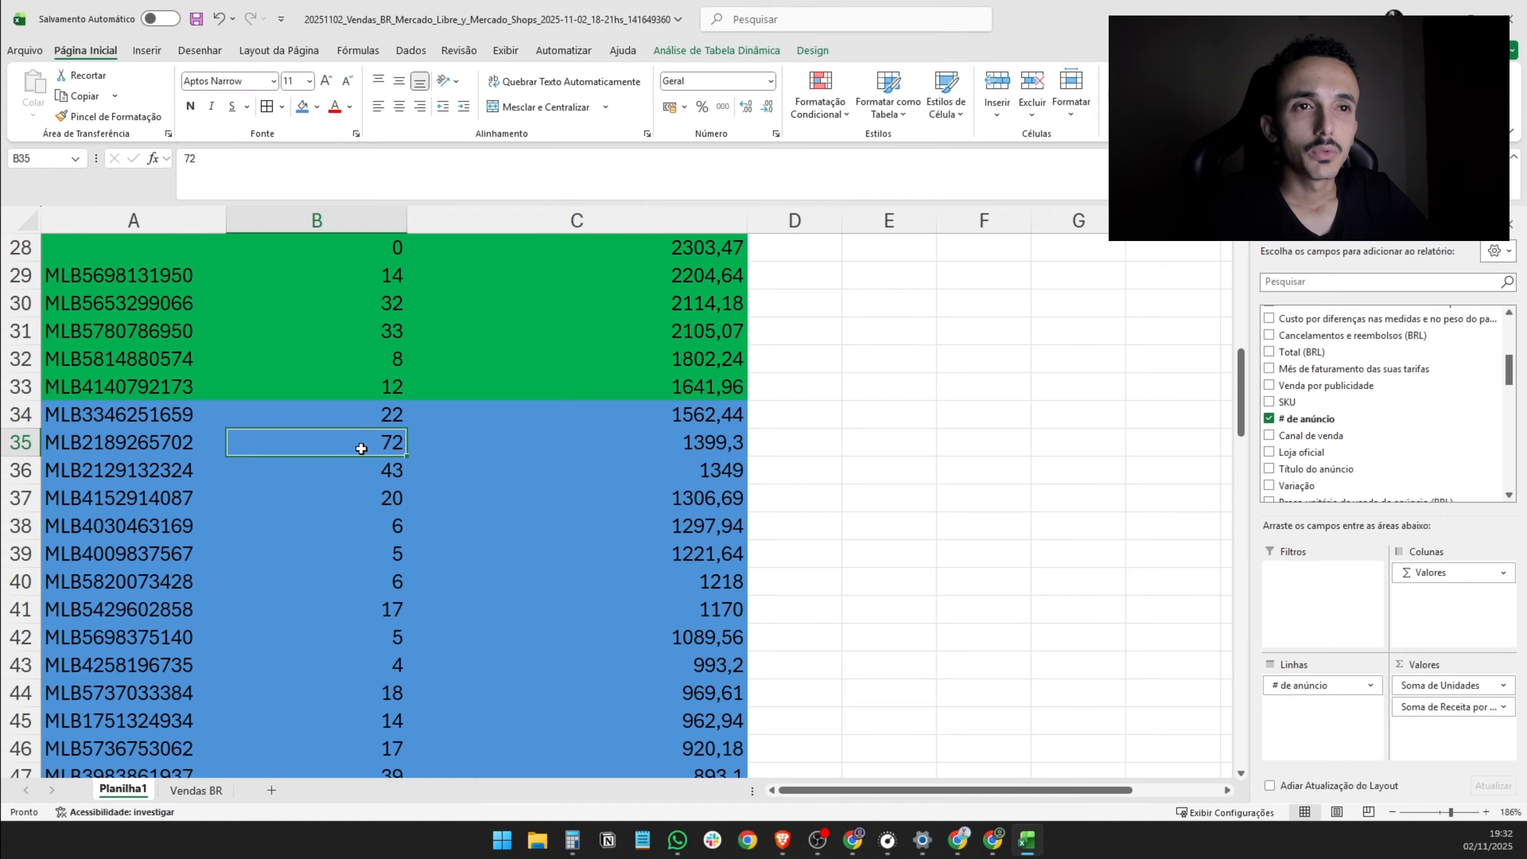
{"action": "left_click", "coordinate": [630, 445]}
{"action": "left_click", "coordinate": [343, 445]}
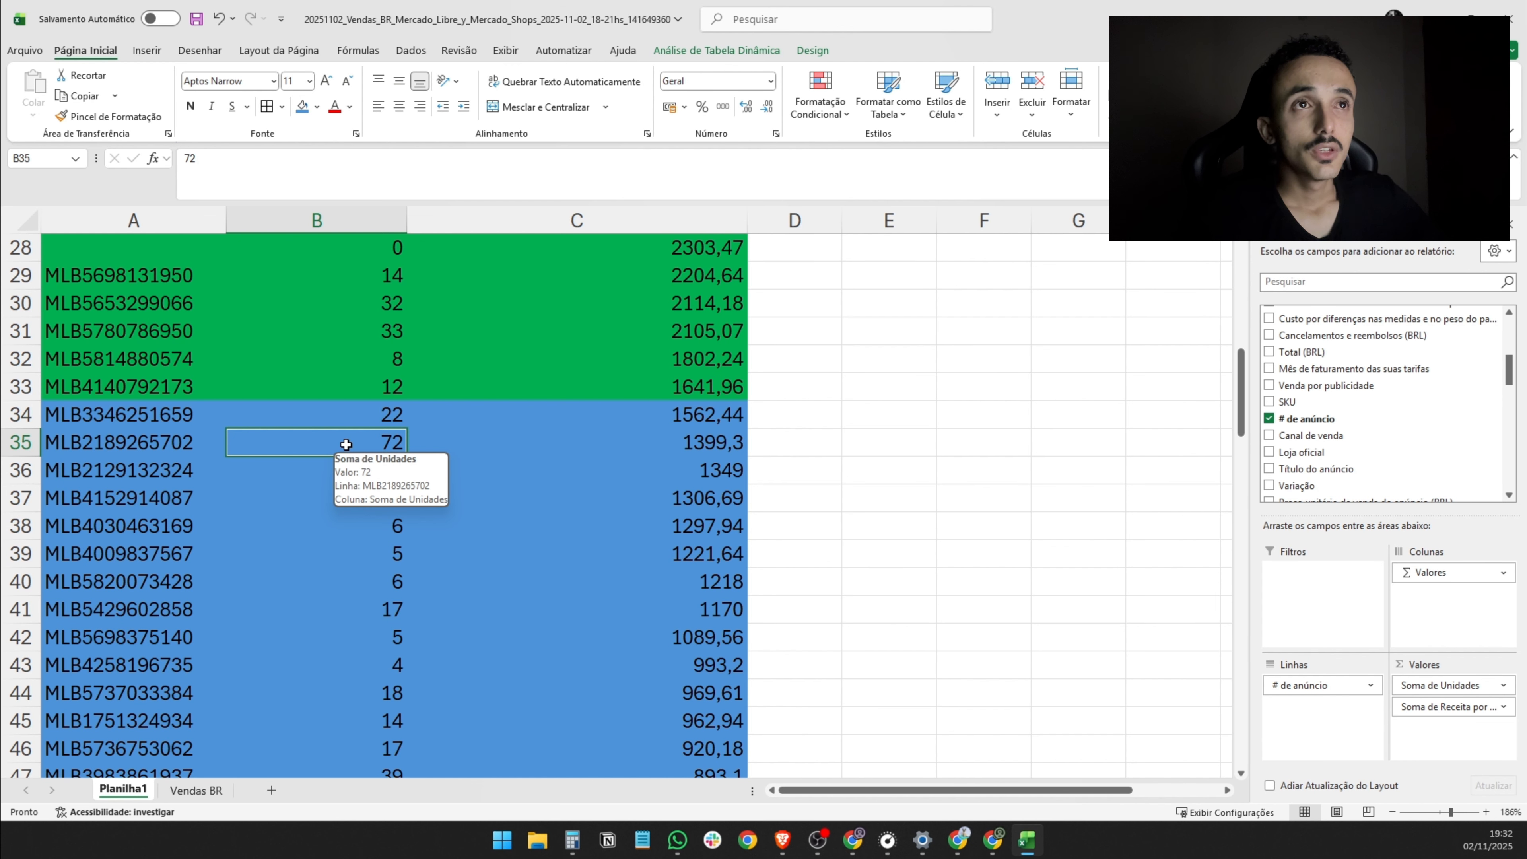
- Examine the class A revenue in C4:C14 and compare the units sold in rows 4 and 10
{"action": "scroll", "coordinate": [483, 554], "scroll_direction": "up", "scroll_amount": 9}
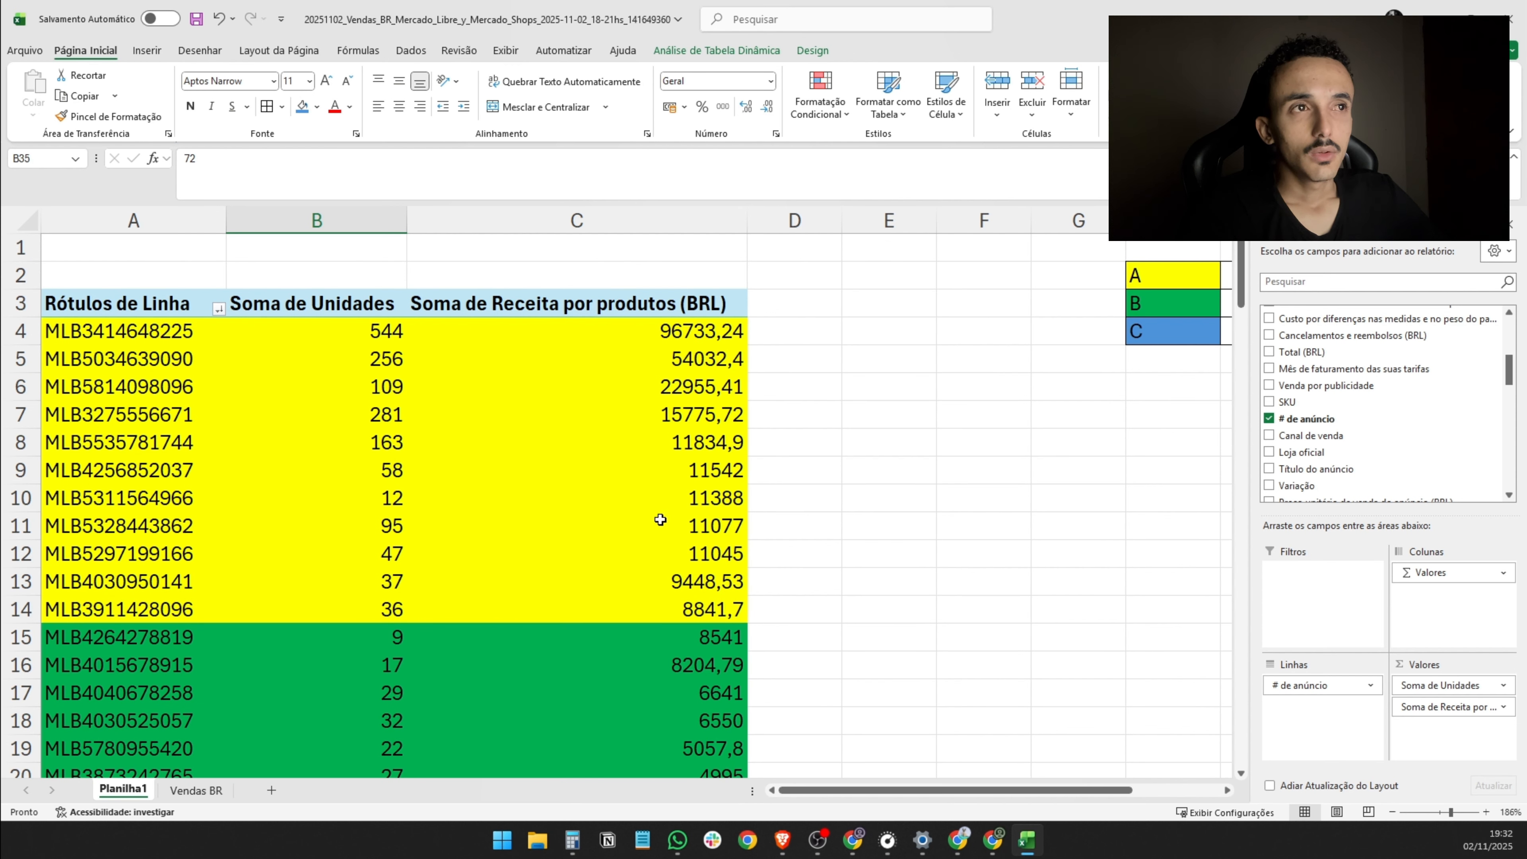
{"action": "left_click", "coordinate": [692, 506]}
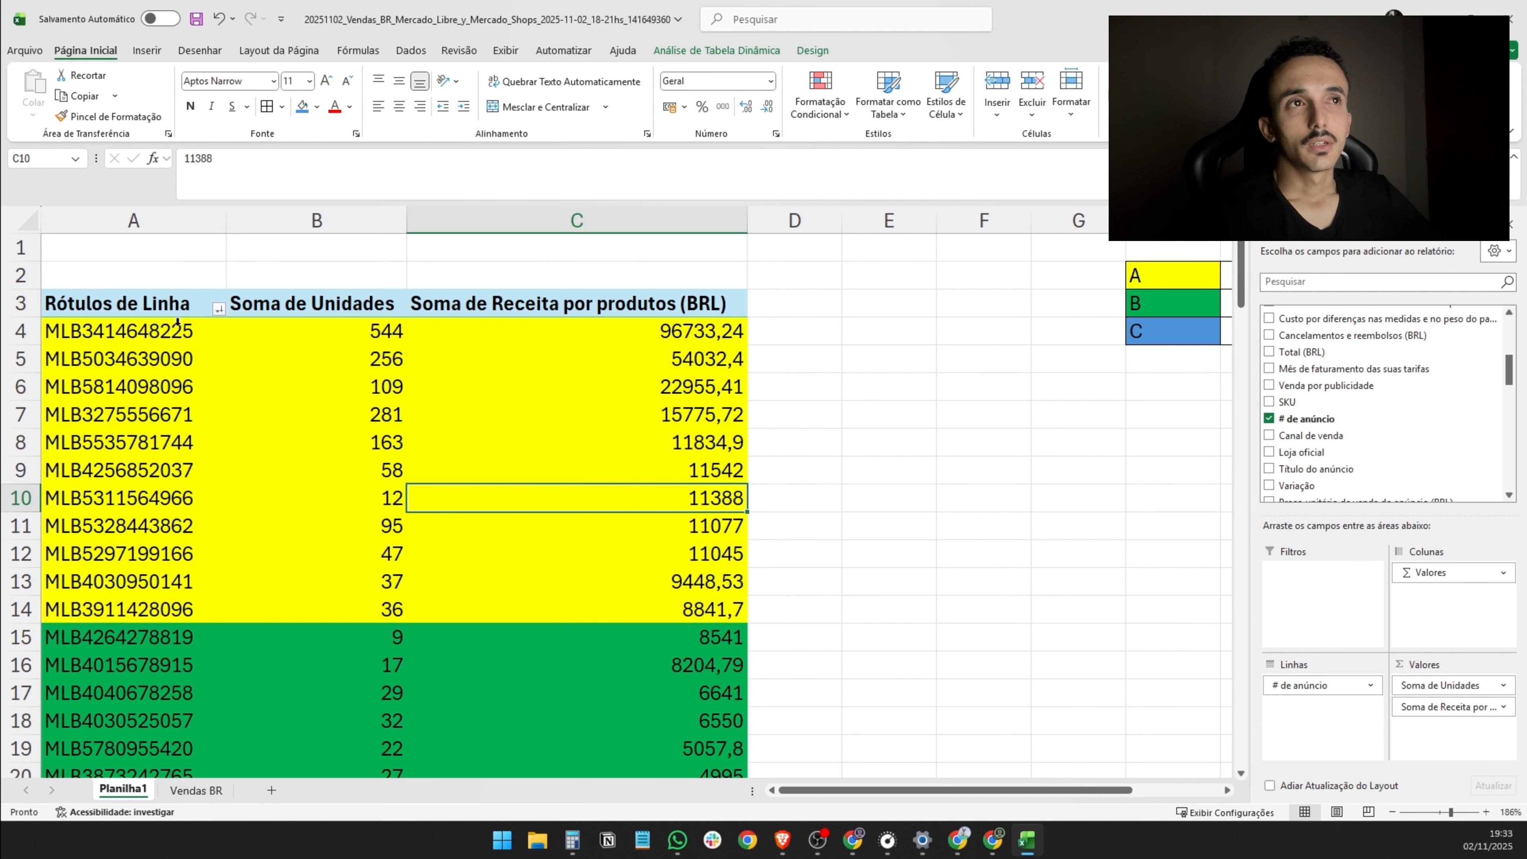
{"action": "mouse_move", "coordinate": [149, 330]}
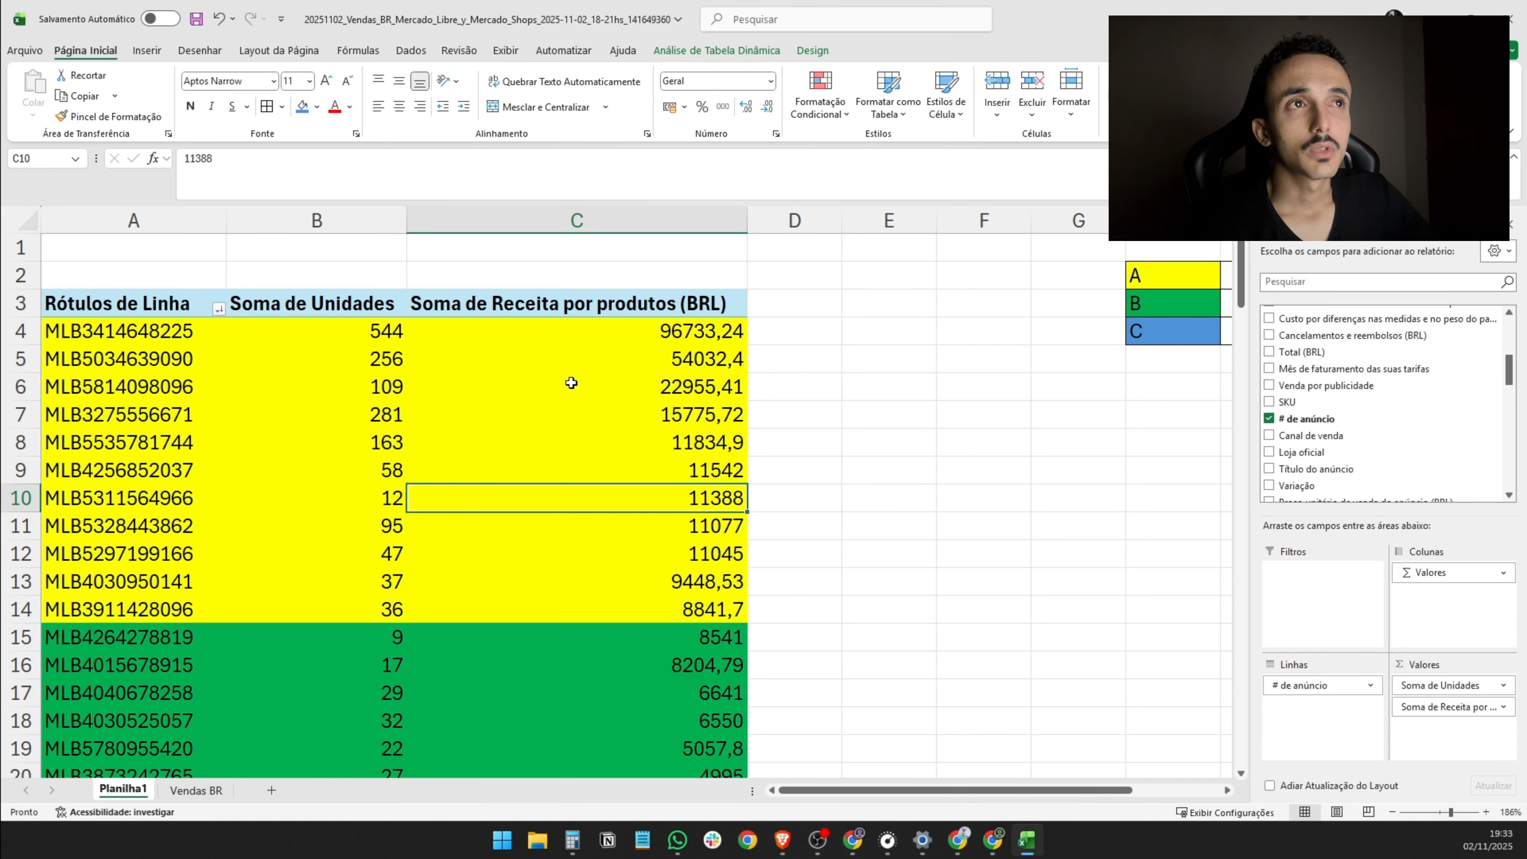
{"action": "left_click_drag", "start_coordinate": [628, 327], "coordinate": [697, 607]}
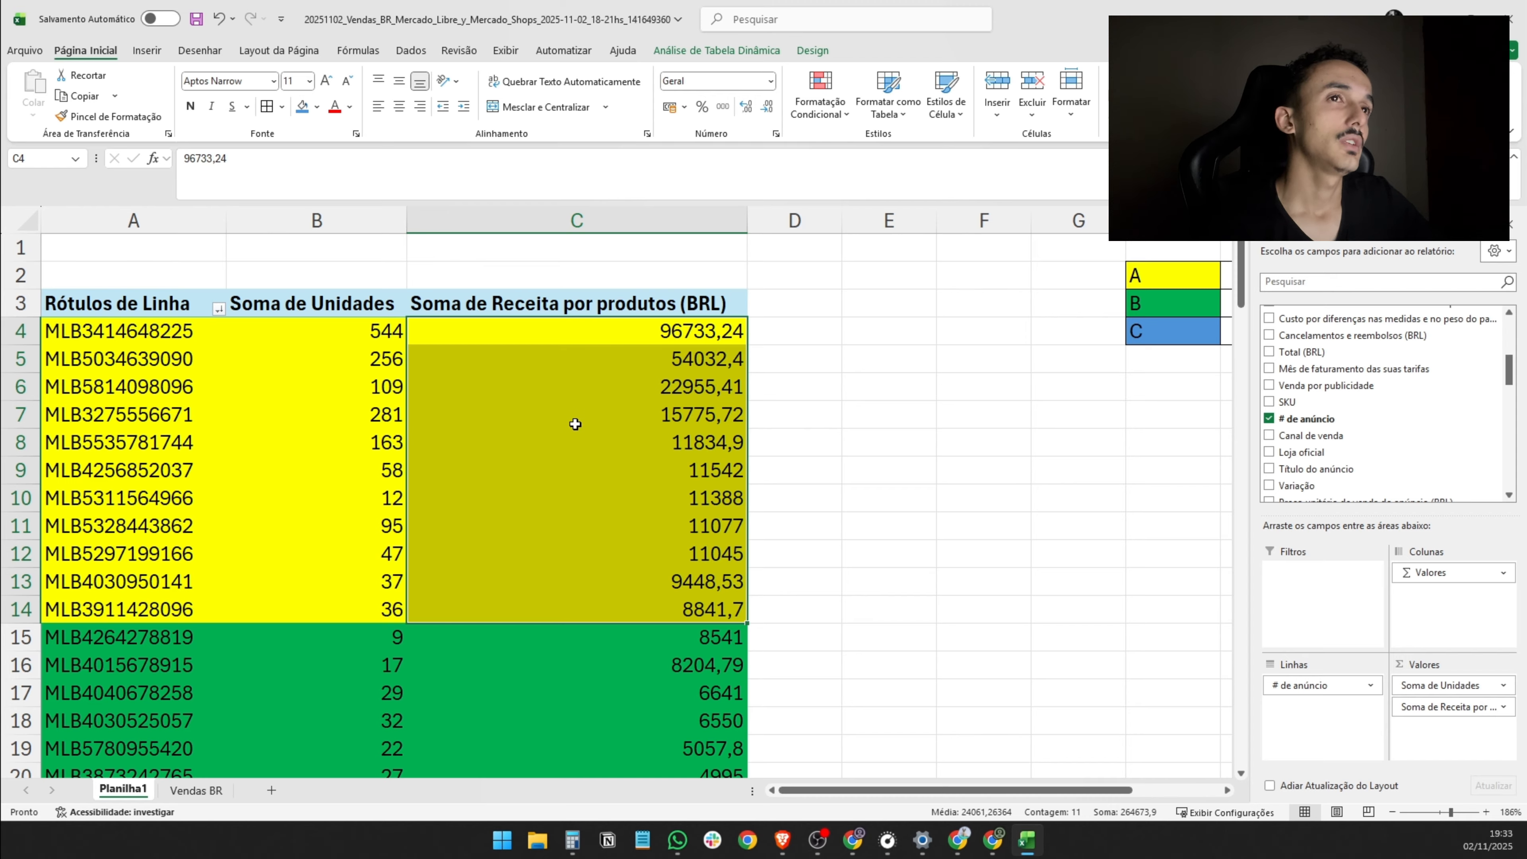
{"action": "left_click", "coordinate": [360, 333]}
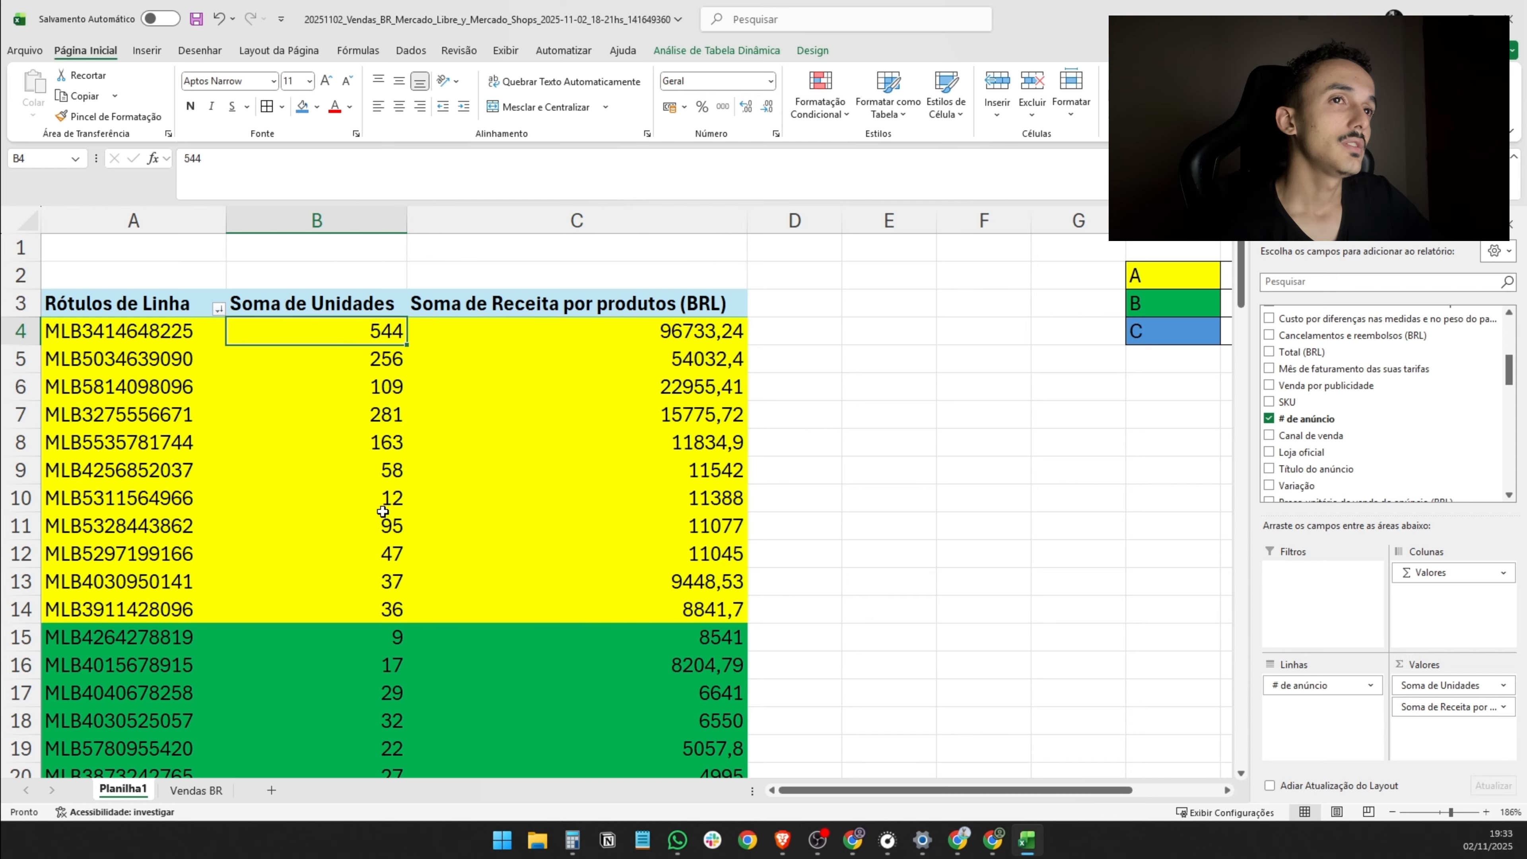
{"action": "mouse_move", "coordinate": [382, 511]}
{"action": "left_mouse_down"}
{"action": "mouse_move", "coordinate": [382, 525]}
{"action": "mouse_move", "coordinate": [383, 499]}
{"action": "left_mouse_up"}
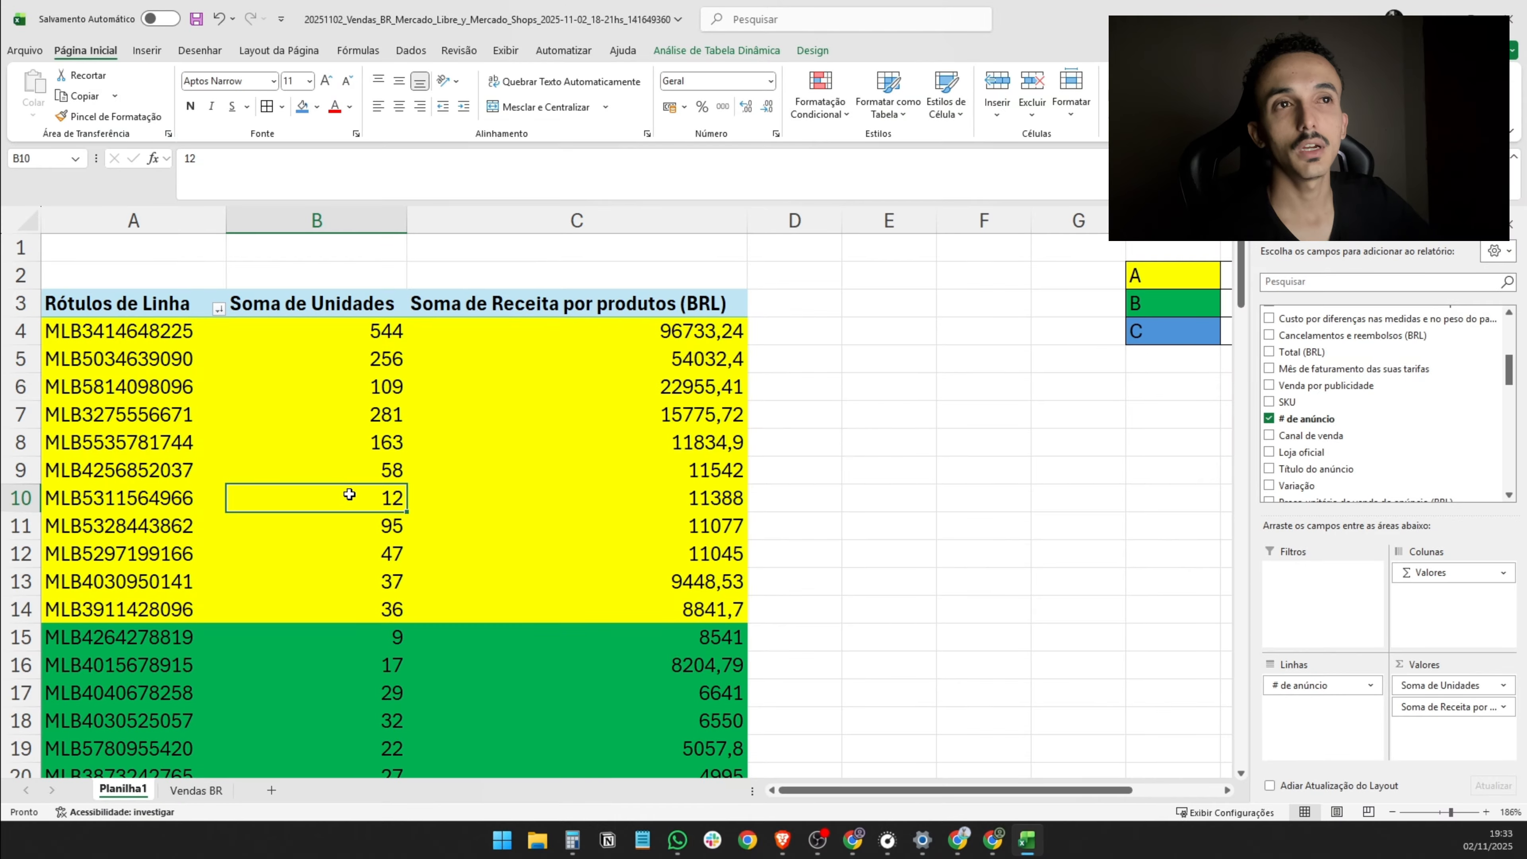
- Examine the units and revenue of rows 10, 15 and 16 against the units sold in class C row 35
{"action": "mouse_move", "coordinate": [348, 494]}
{"action": "scroll", "coordinate": [433, 584], "scroll_direction": "down", "scroll_amount": 10}
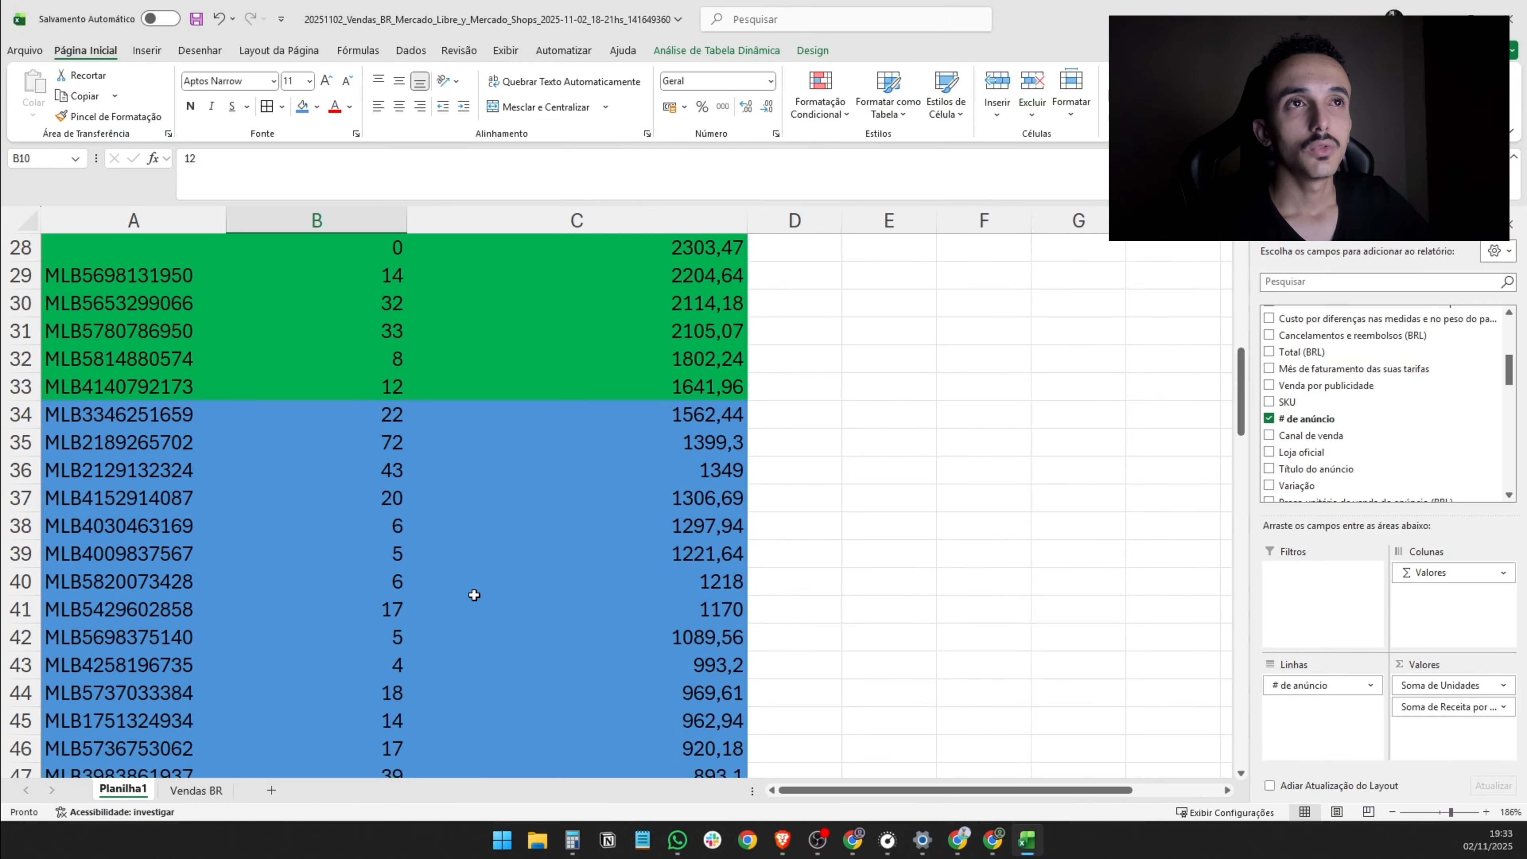
{"action": "left_click", "coordinate": [361, 361]}
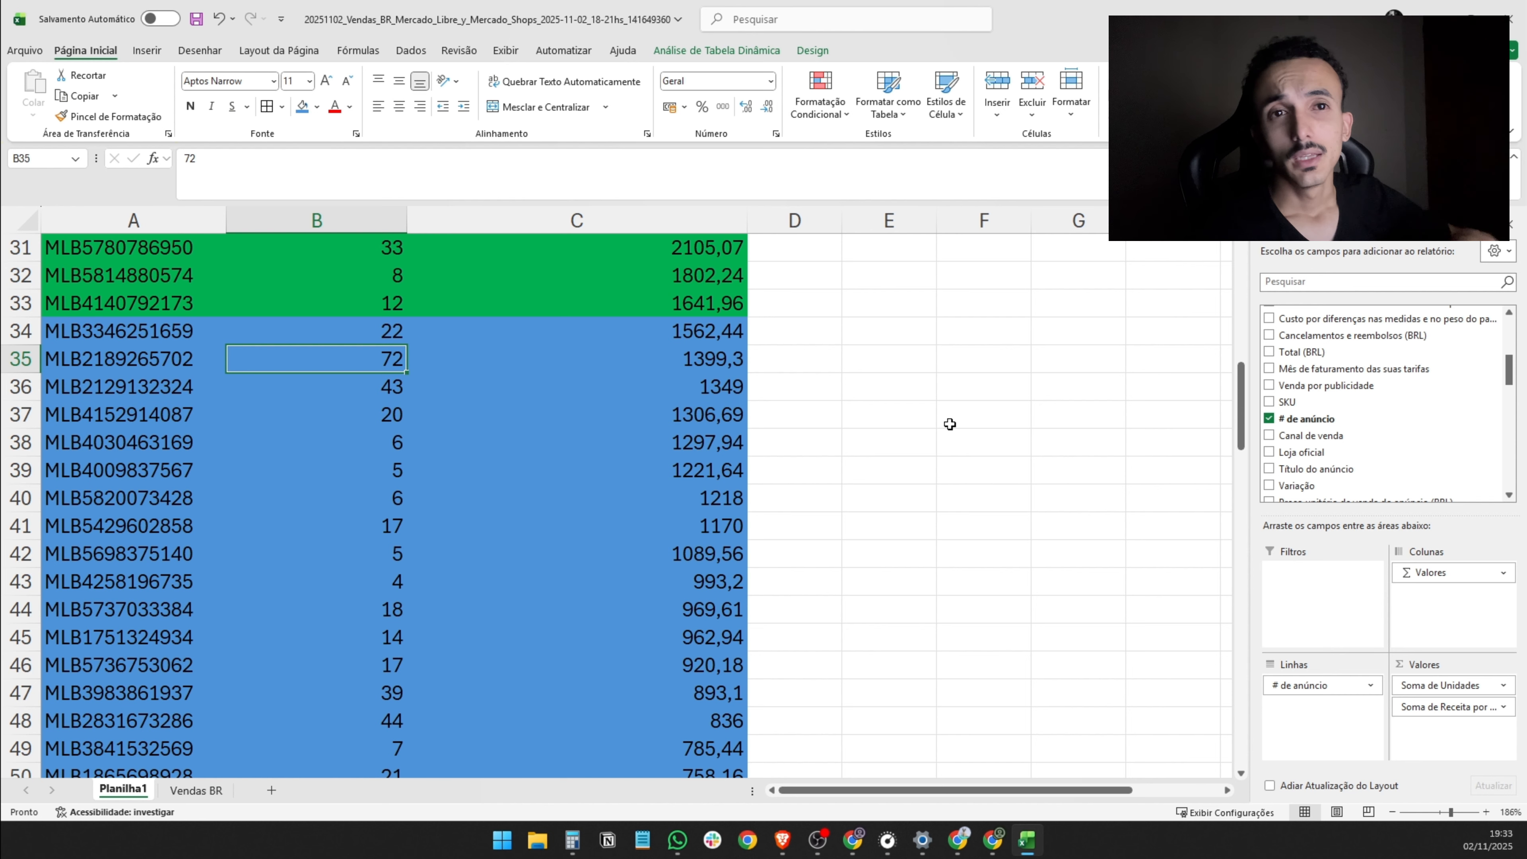
{"action": "scroll", "coordinate": [950, 424], "scroll_direction": "up", "scroll_amount": 10}
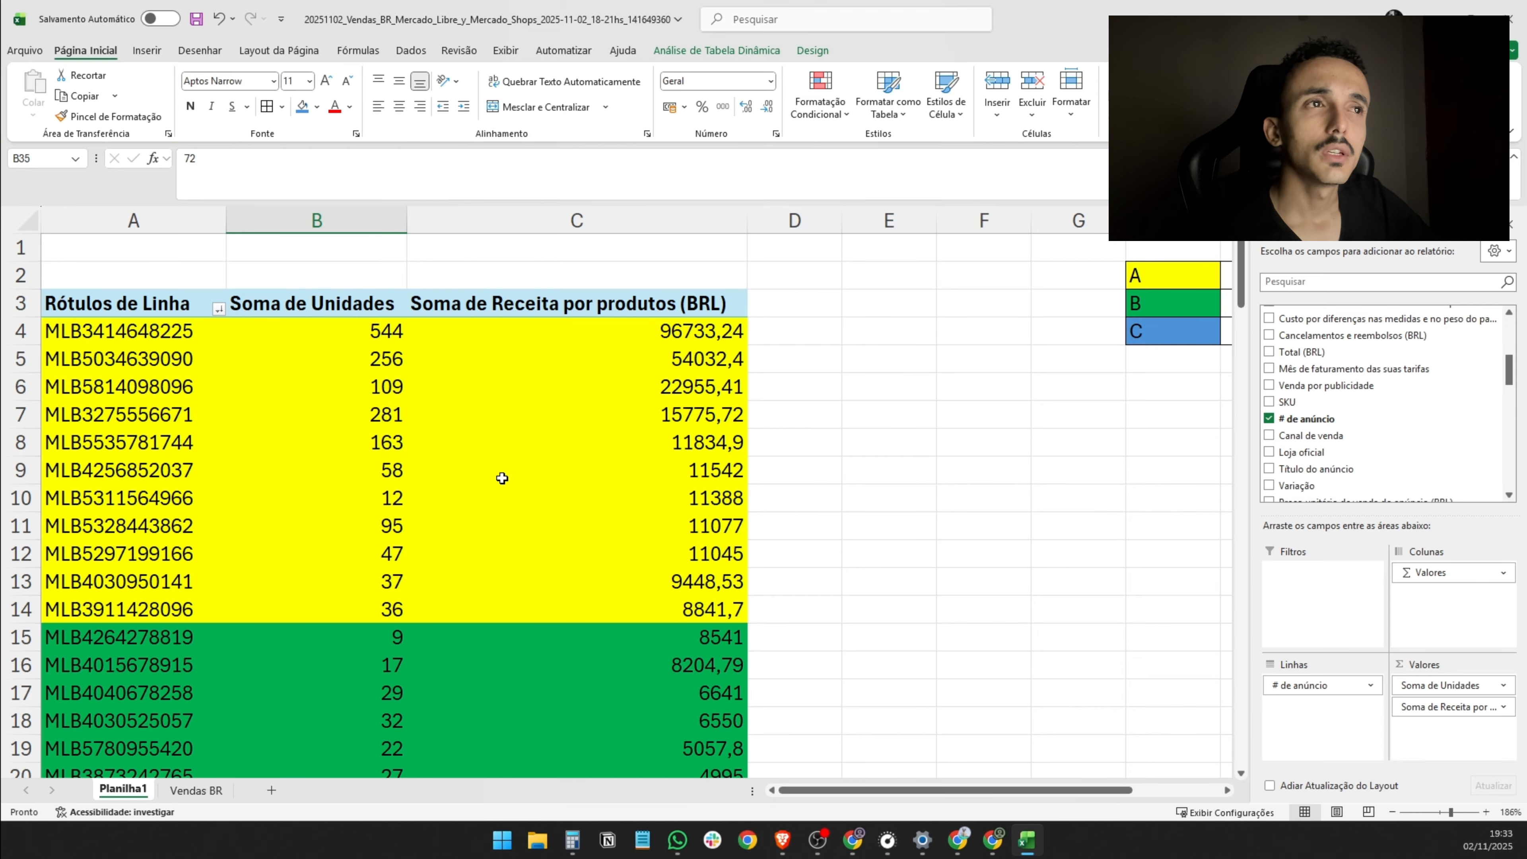
{"action": "mouse_move", "coordinate": [502, 478]}
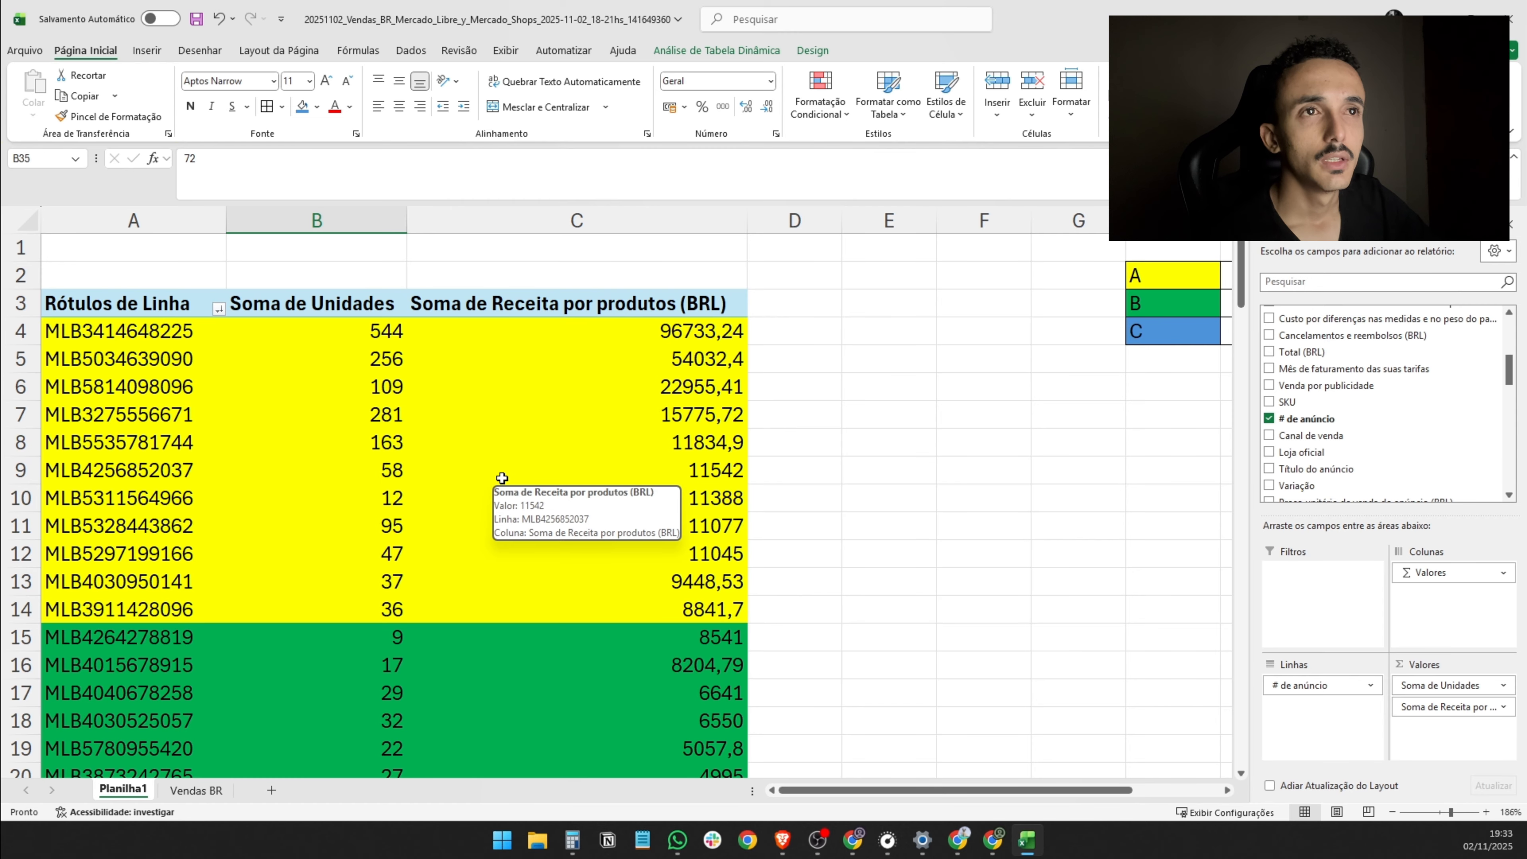
{"action": "left_click", "coordinate": [16, 498]}
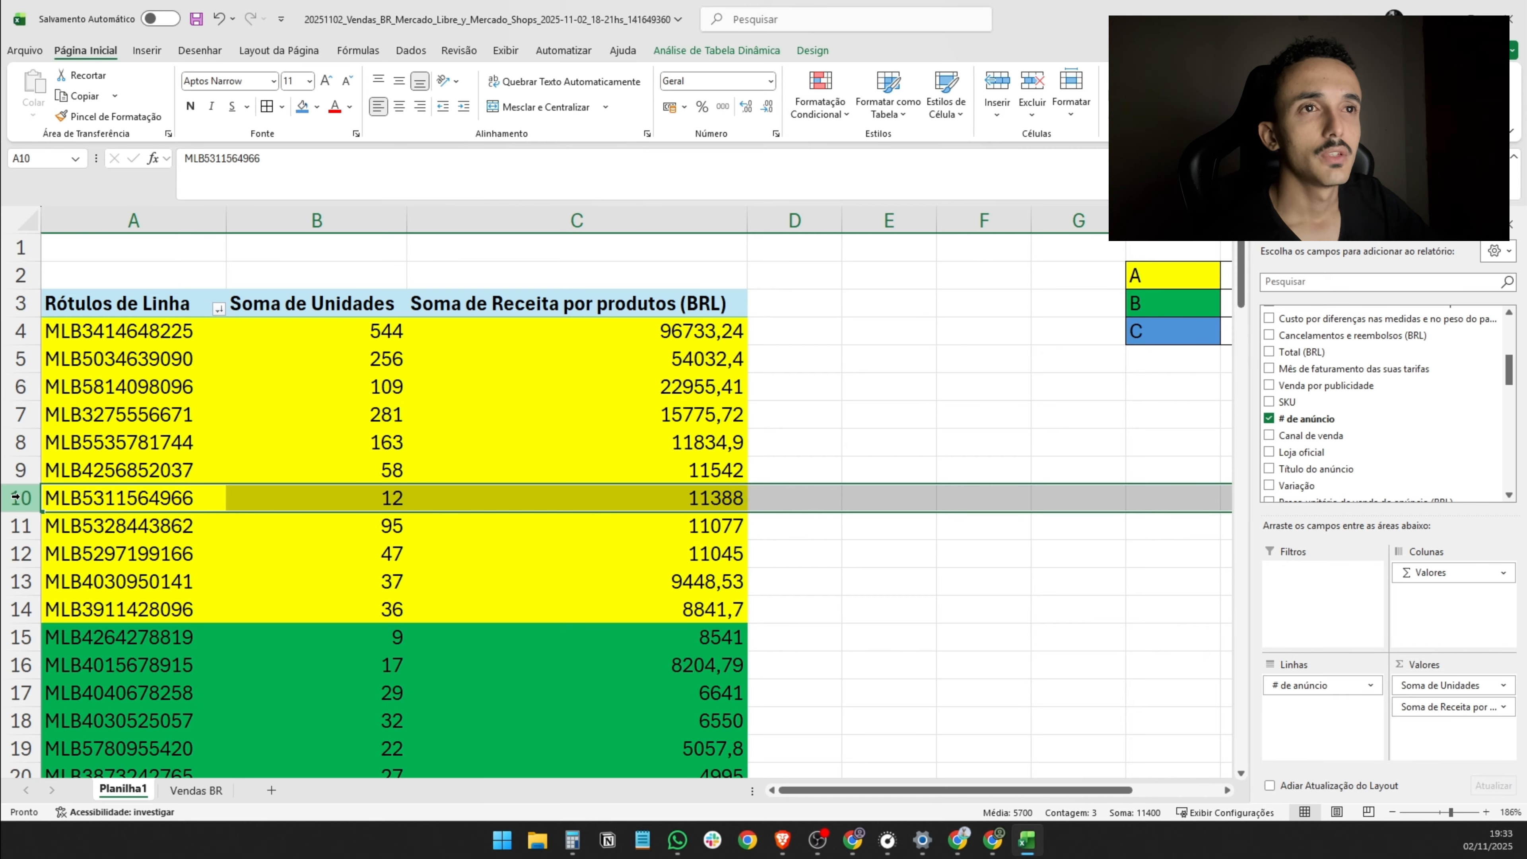
{"action": "scroll", "coordinate": [204, 509], "scroll_direction": "down", "scroll_amount": 2}
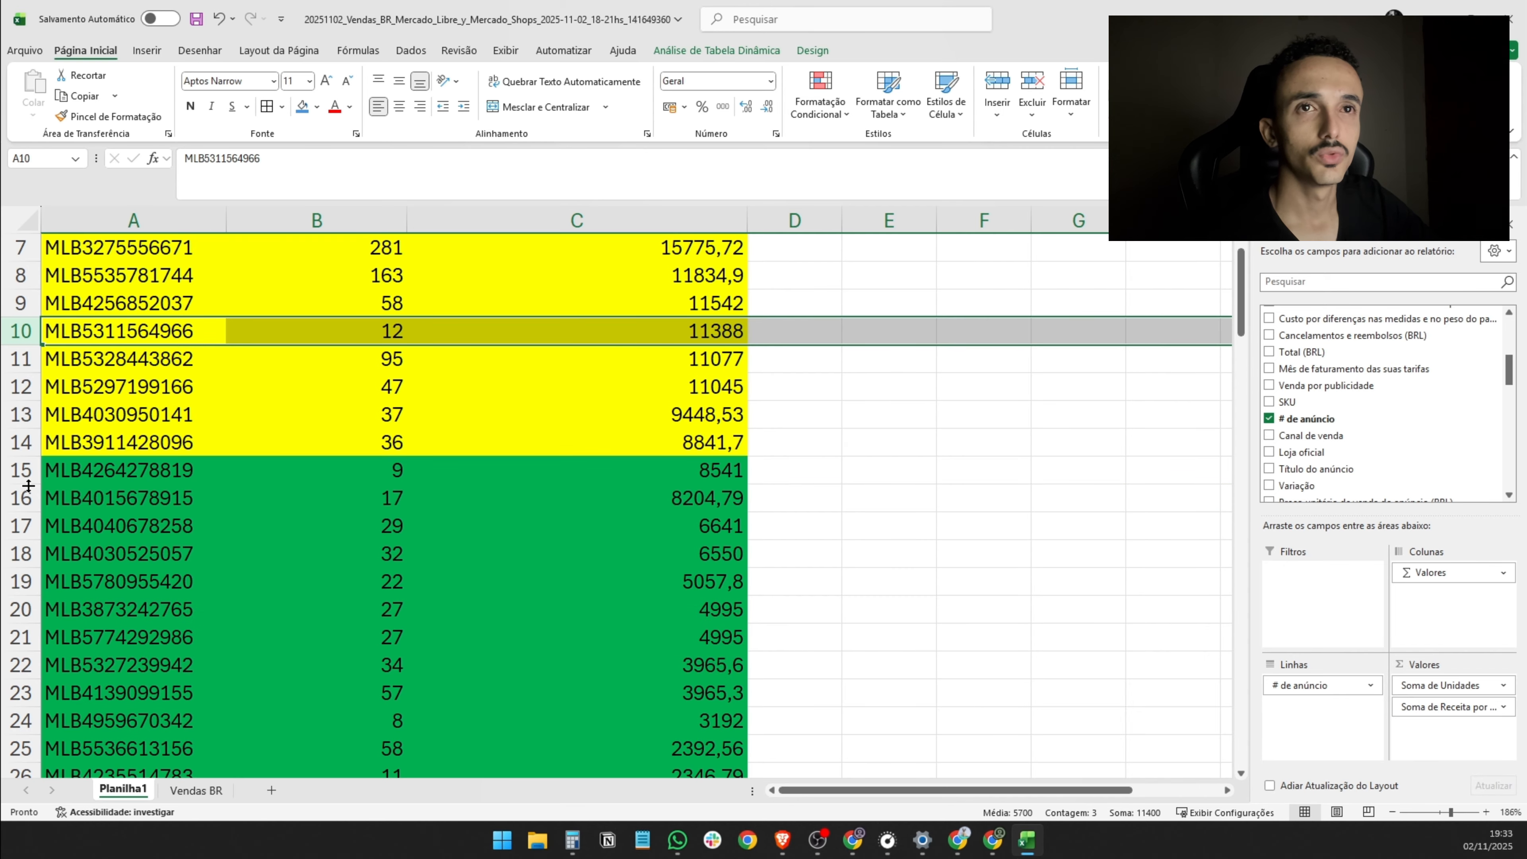
{"action": "left_click_drag", "start_coordinate": [21, 472], "coordinate": [21, 498]}
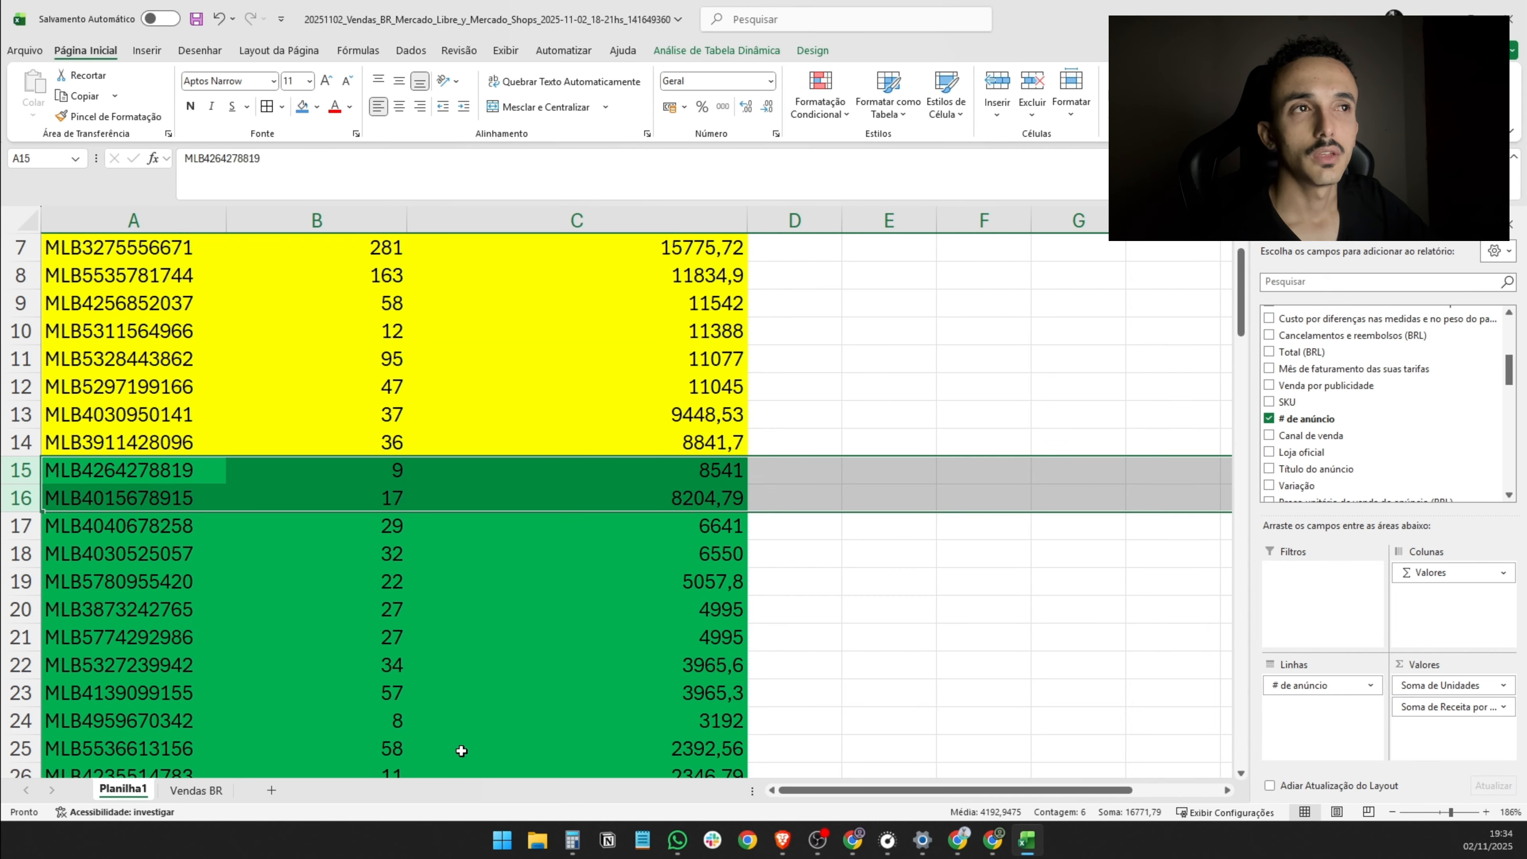
{"action": "mouse_move", "coordinate": [461, 745]}
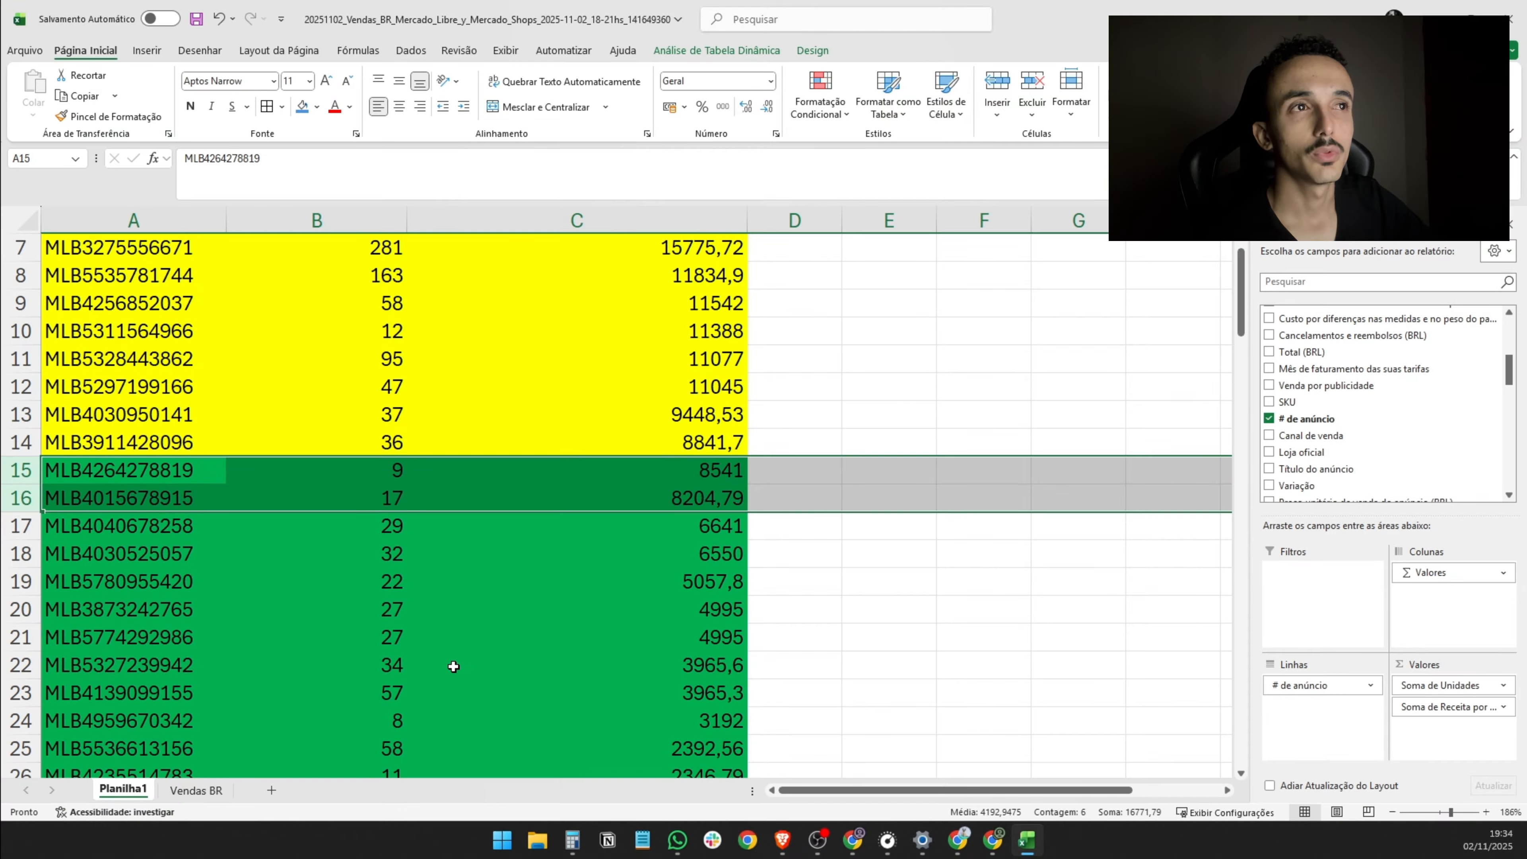
{"action": "scroll", "coordinate": [463, 637], "scroll_direction": "up", "scroll_amount": 2}
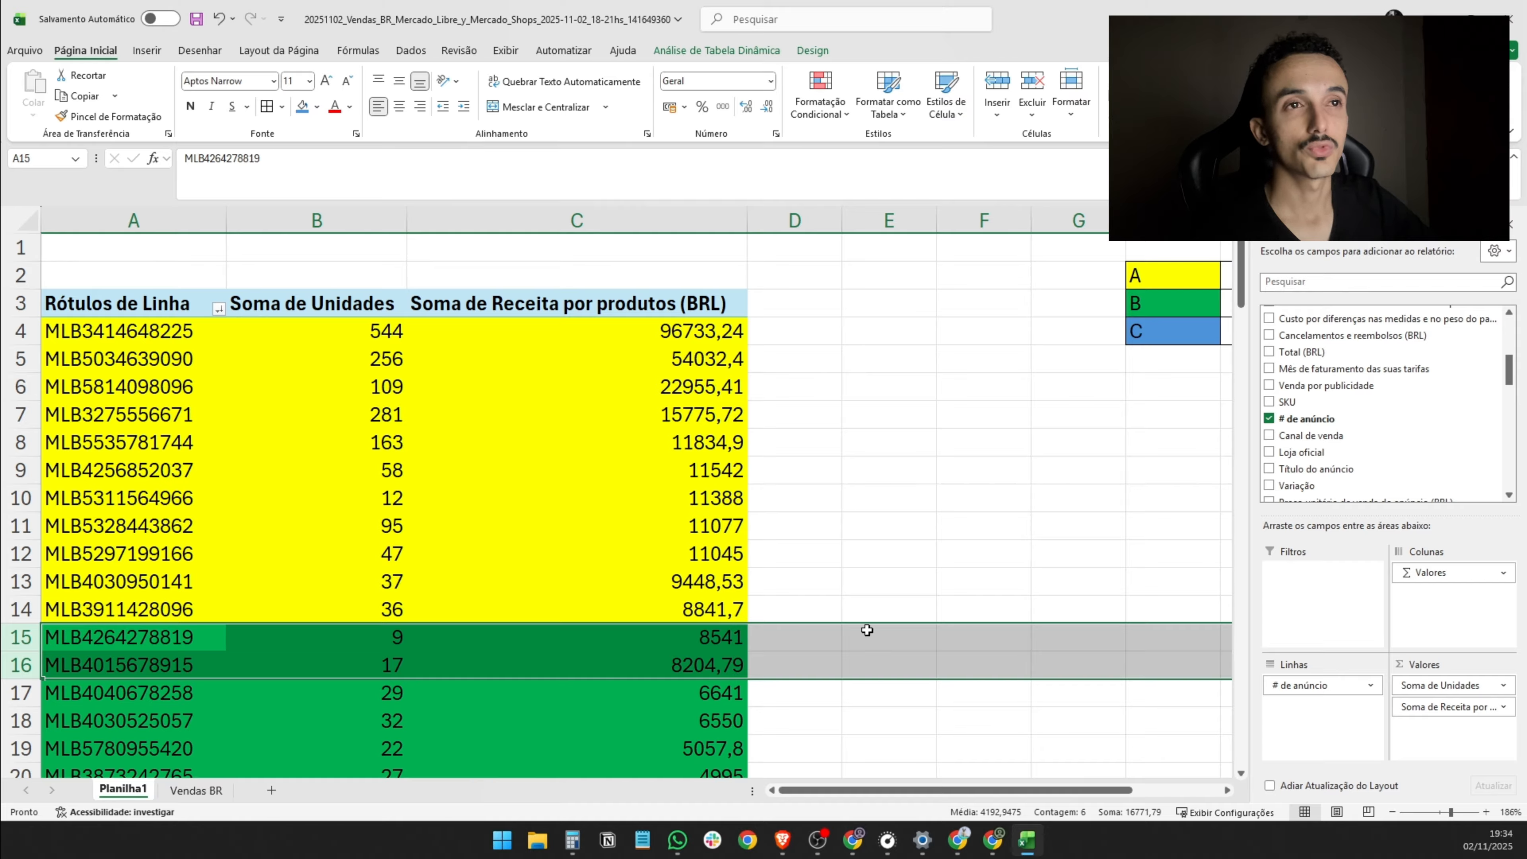
- Fill the whole of row 10, the 12-unit class A listing, with gray
{"action": "left_click", "coordinate": [44, 497]}
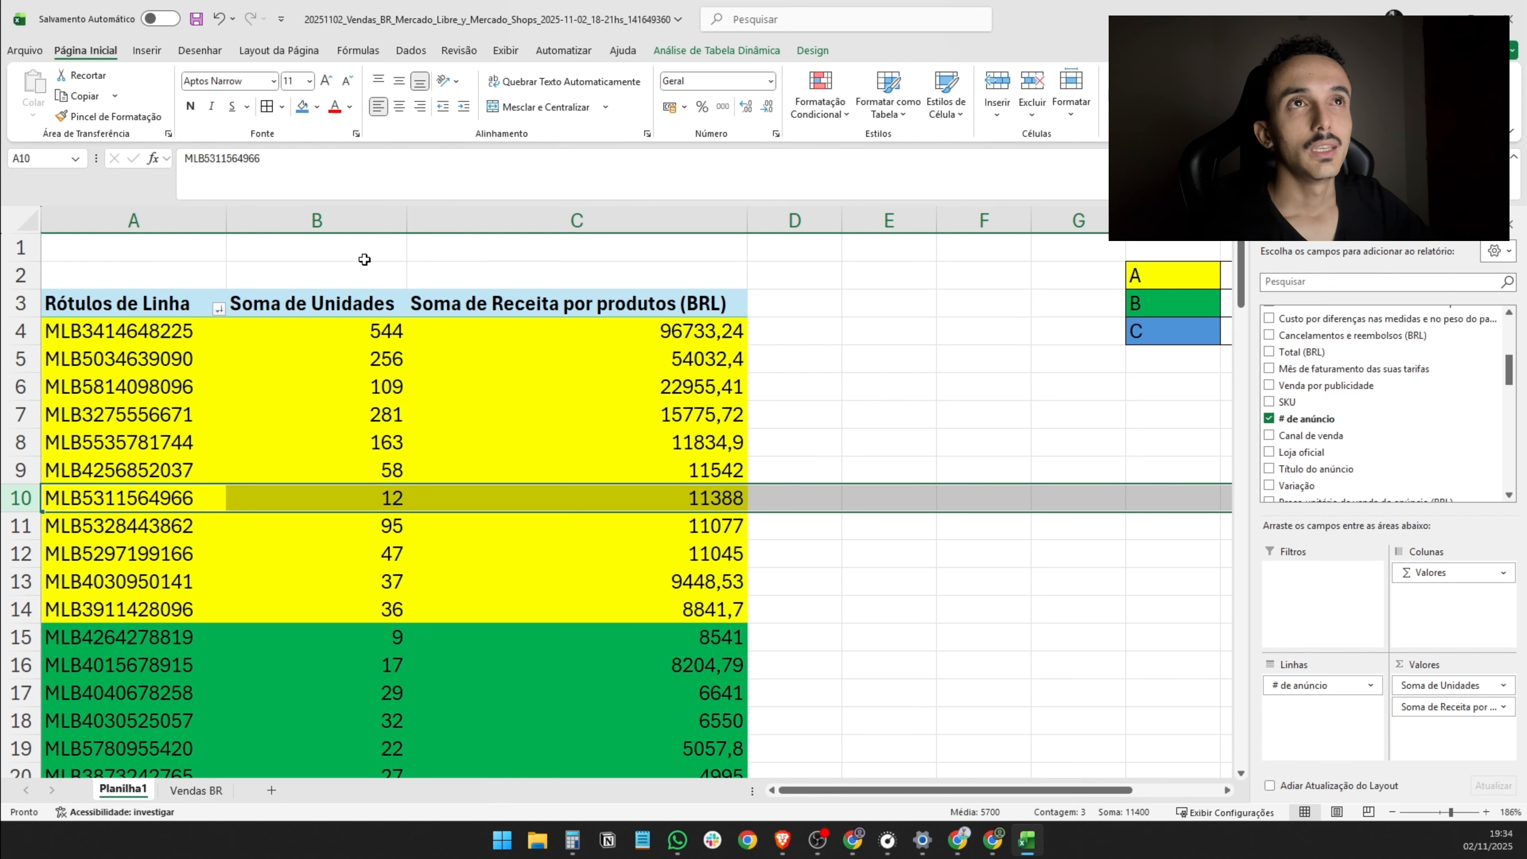
{"action": "left_click", "coordinate": [317, 106]}
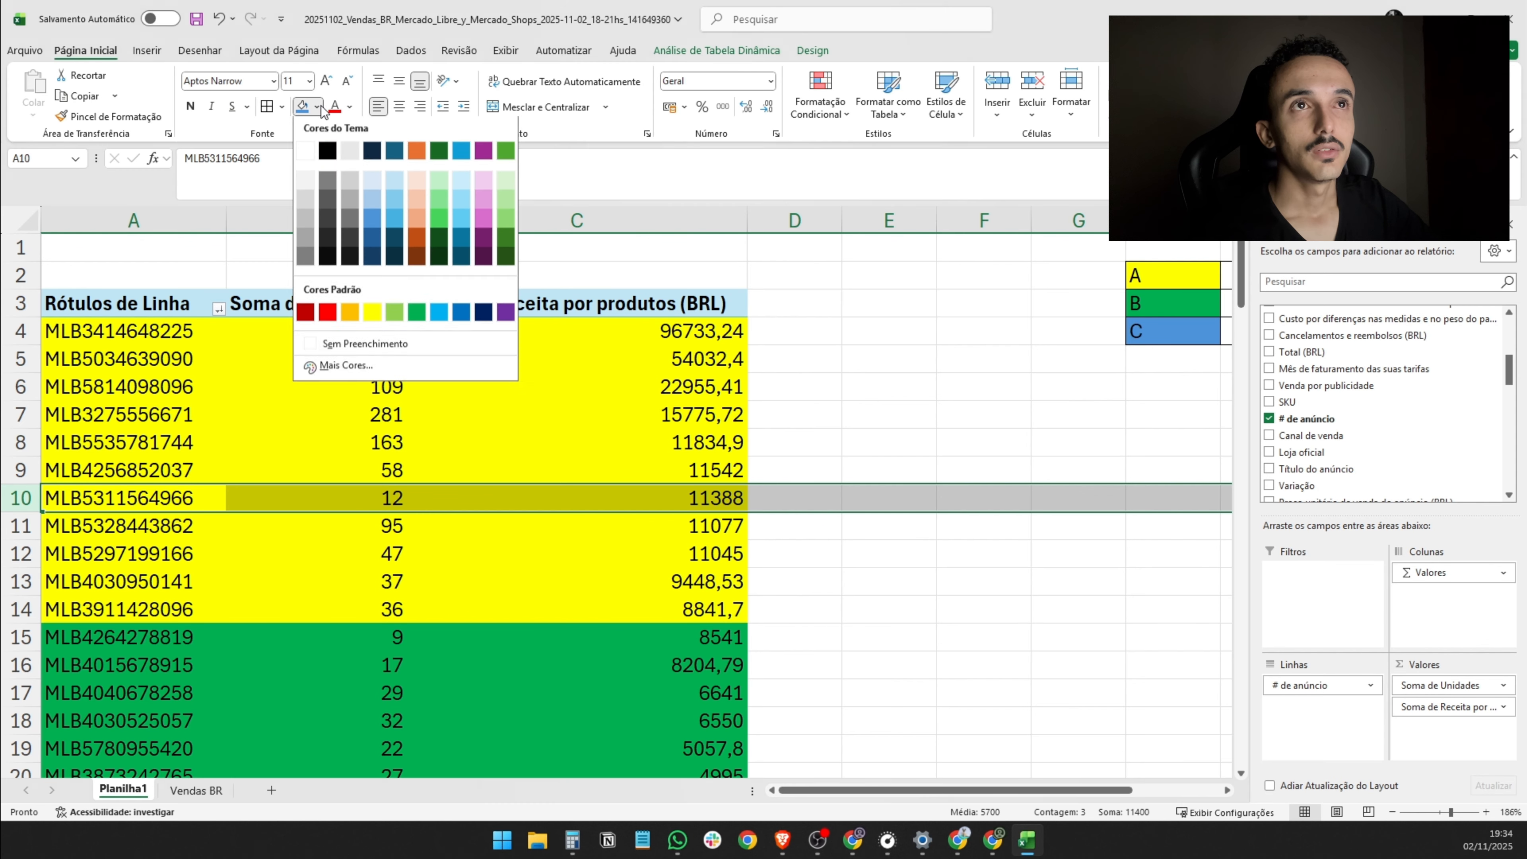
{"action": "left_click", "coordinate": [345, 207]}
{"action": "left_click", "coordinate": [709, 575]}
- Fill rows 15 and 16, the first two class B listings, with the same gray
{"action": "scroll", "coordinate": [710, 574], "scroll_direction": "down", "scroll_amount": 3}
{"action": "left_click_drag", "start_coordinate": [22, 388], "coordinate": [22, 445]}
{"action": "left_click", "coordinate": [368, 395]}
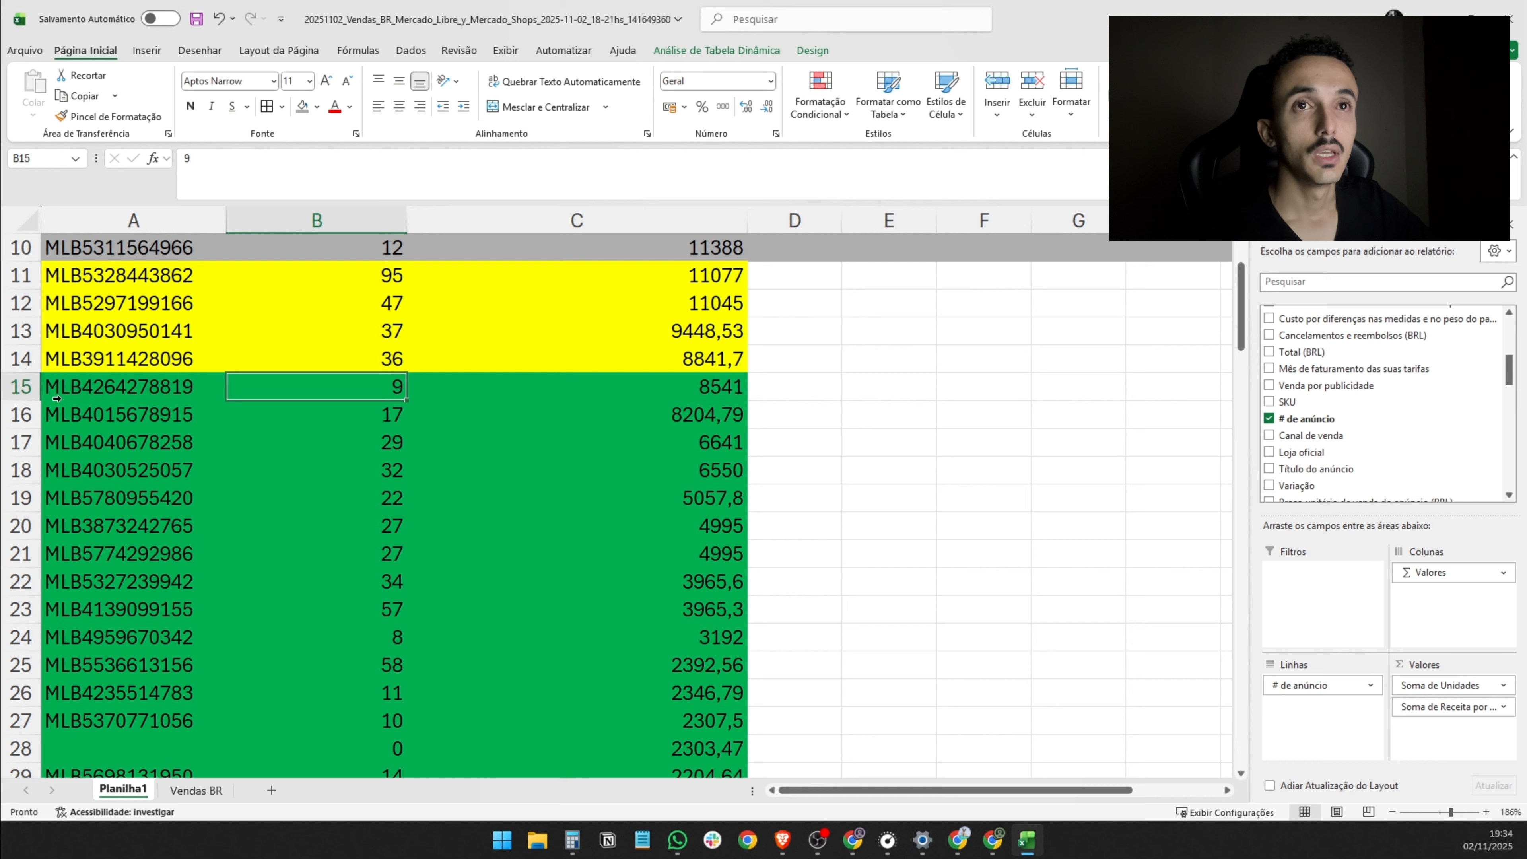
{"action": "left_click_drag", "start_coordinate": [24, 388], "coordinate": [29, 418]}
{"action": "scroll", "coordinate": [396, 268], "scroll_direction": "up", "scroll_amount": 3}
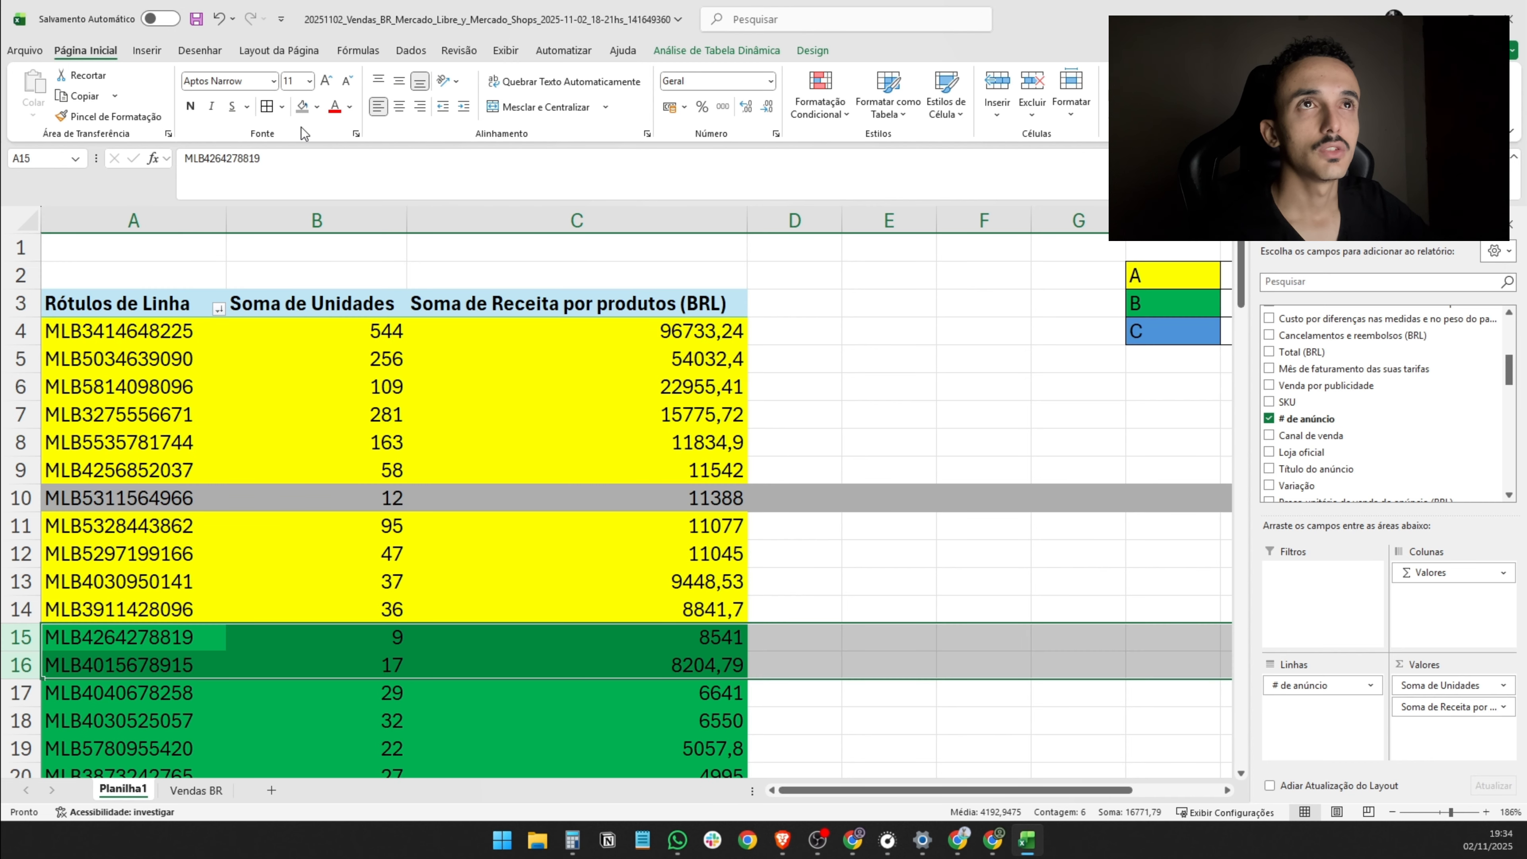
{"action": "left_click", "coordinate": [302, 107]}
{"action": "scroll", "coordinate": [784, 677], "scroll_direction": "down", "scroll_amount": 1}
{"action": "scroll", "coordinate": [793, 672], "scroll_direction": "up", "scroll_amount": 1}
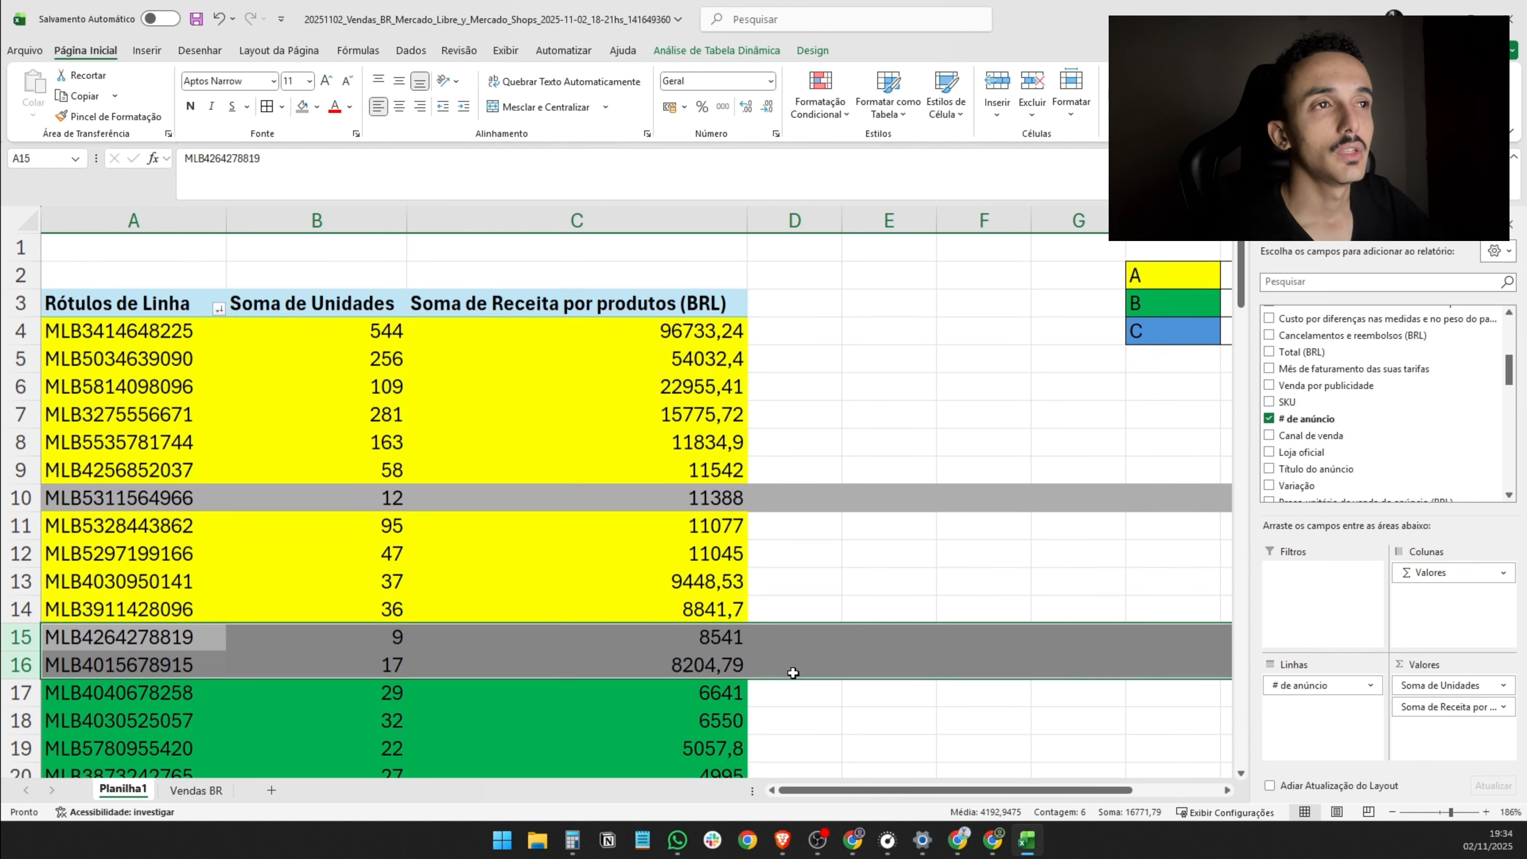
{"action": "left_click", "coordinate": [824, 584]}
- Fill row 24, the 8-unit class B listing, with the same gray
{"action": "scroll", "coordinate": [834, 636], "scroll_direction": "down", "scroll_amount": 3}
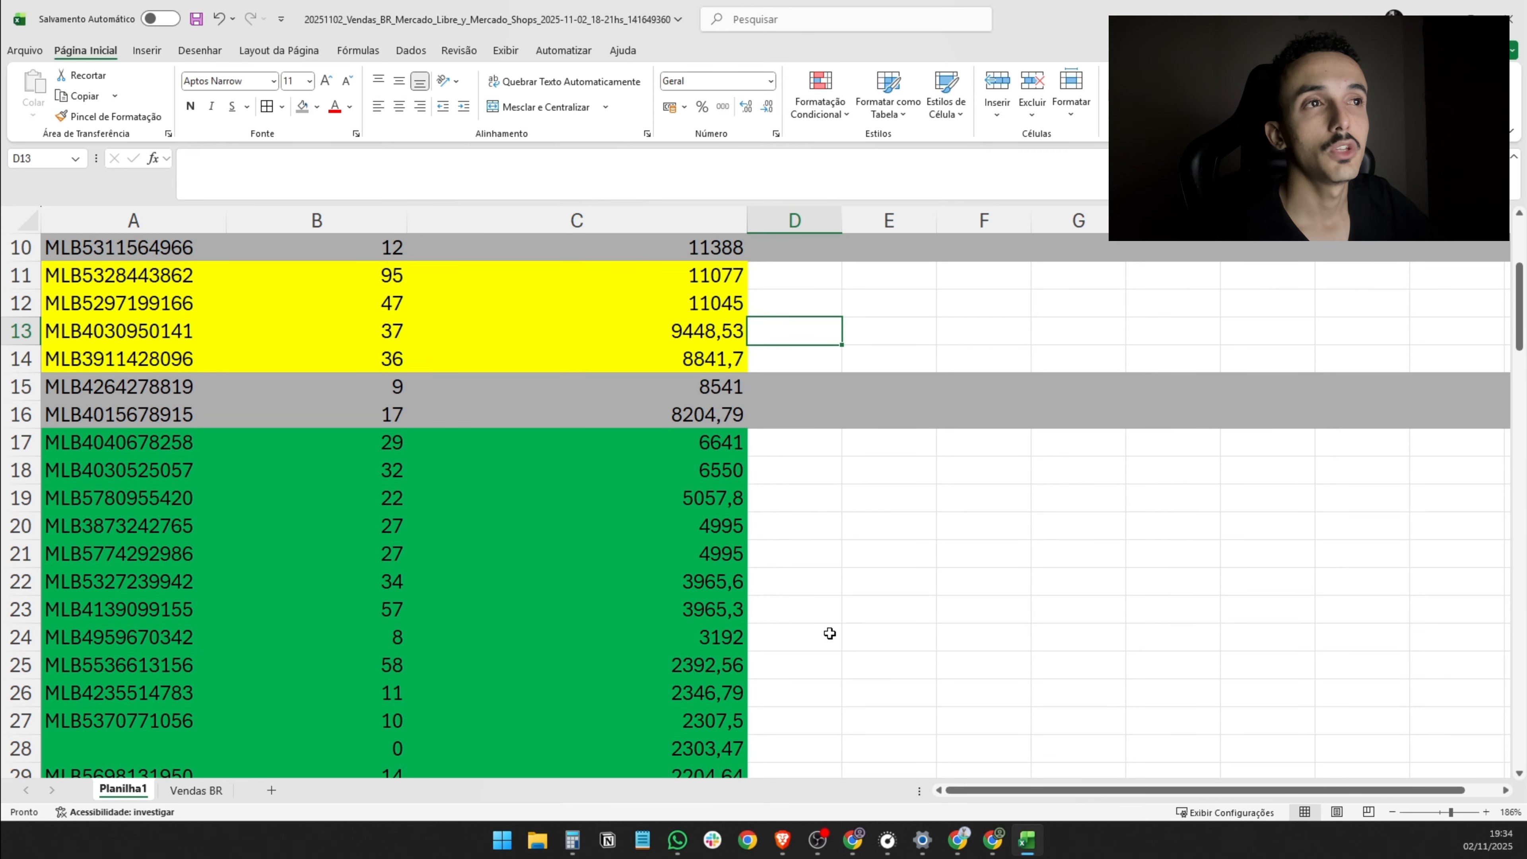
{"action": "scroll", "coordinate": [665, 629], "scroll_direction": "down", "scroll_amount": 2}
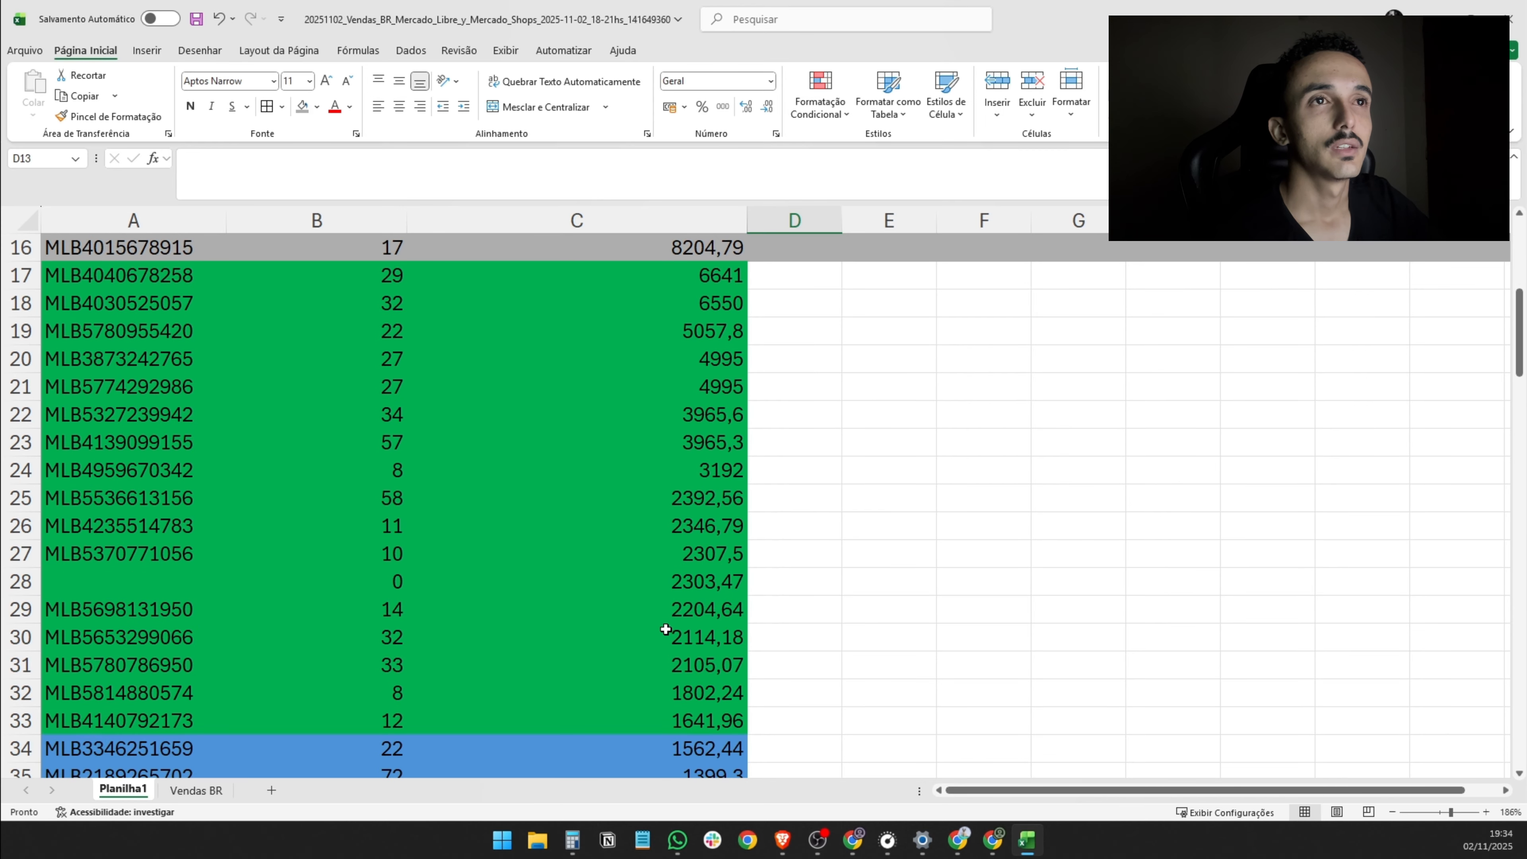
{"action": "left_click", "coordinate": [139, 472]}
{"action": "left_click", "coordinate": [302, 106]}
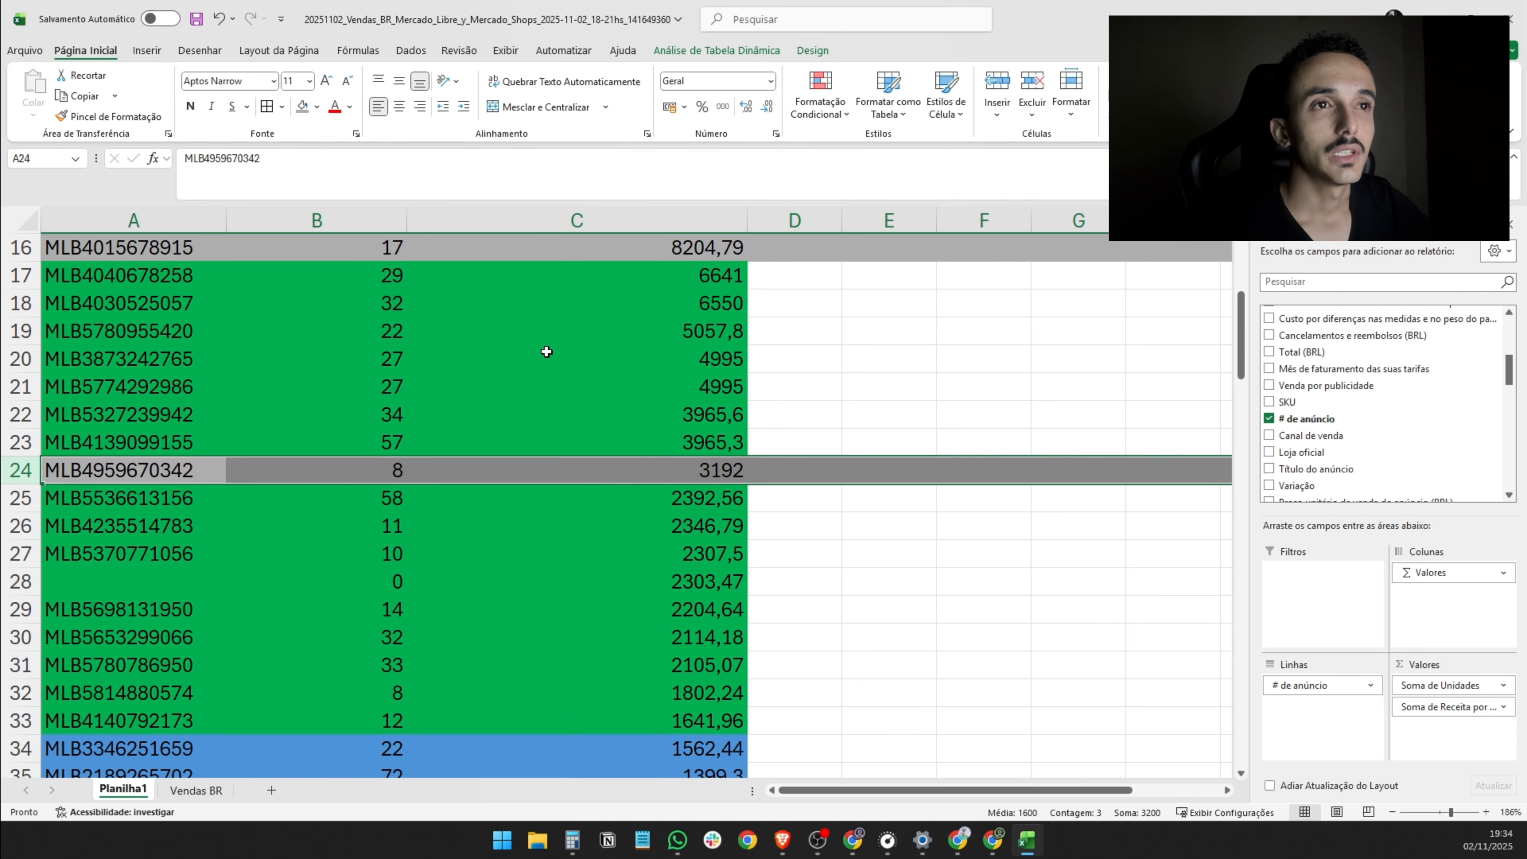
{"action": "scroll", "coordinate": [781, 527], "scroll_direction": "up", "scroll_amount": 2}
{"action": "left_click", "coordinate": [859, 518]}
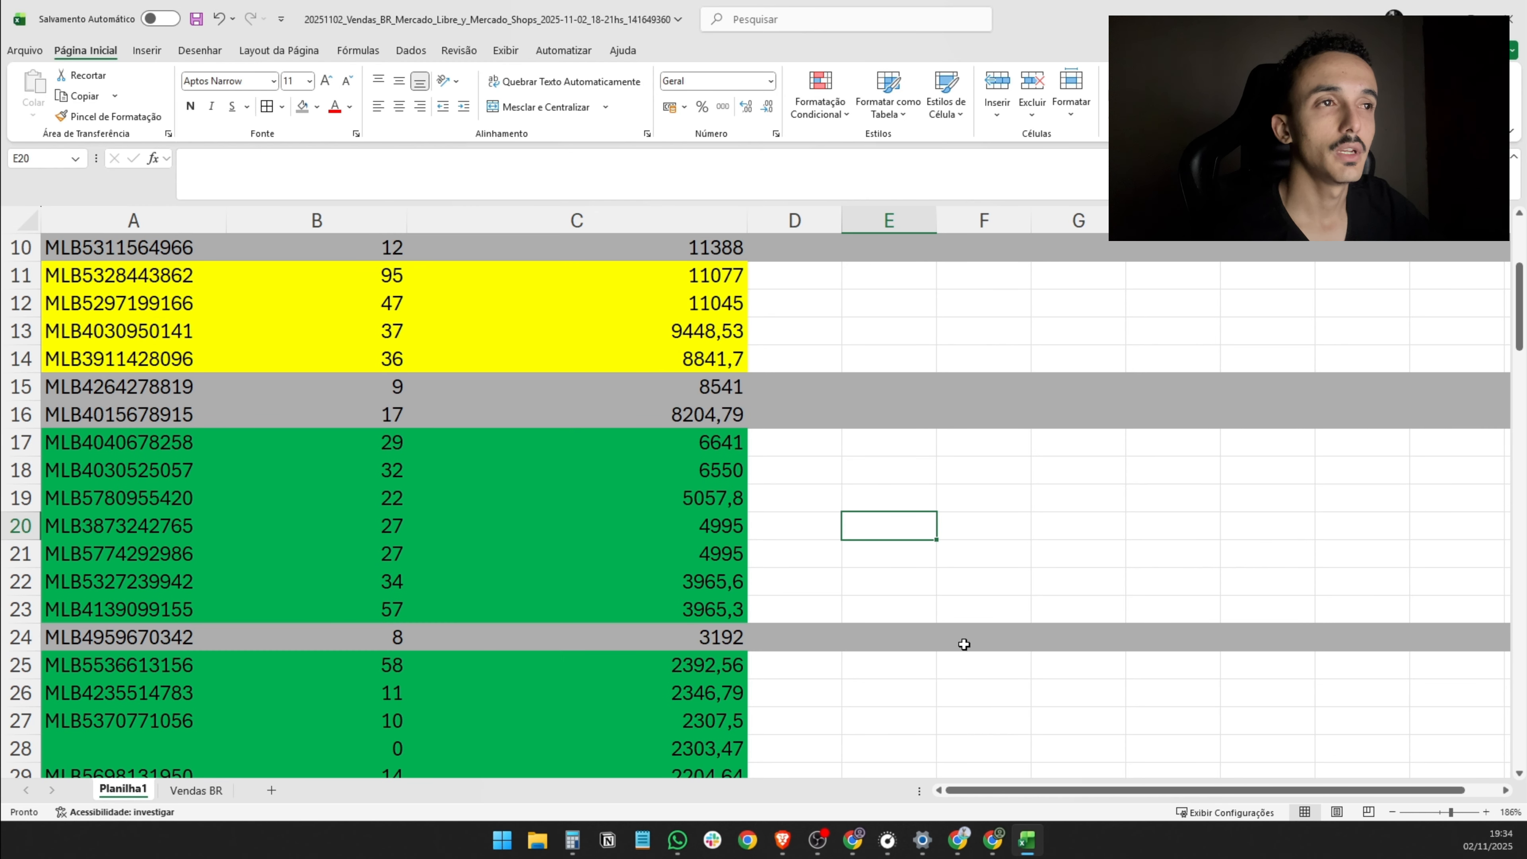
- Review the remaining class B rows and fill row 24 with the standard green of class B
{"action": "scroll", "coordinate": [962, 641], "scroll_direction": "up", "scroll_amount": 3}
{"action": "scroll", "coordinate": [912, 609], "scroll_direction": "down", "scroll_amount": 6}
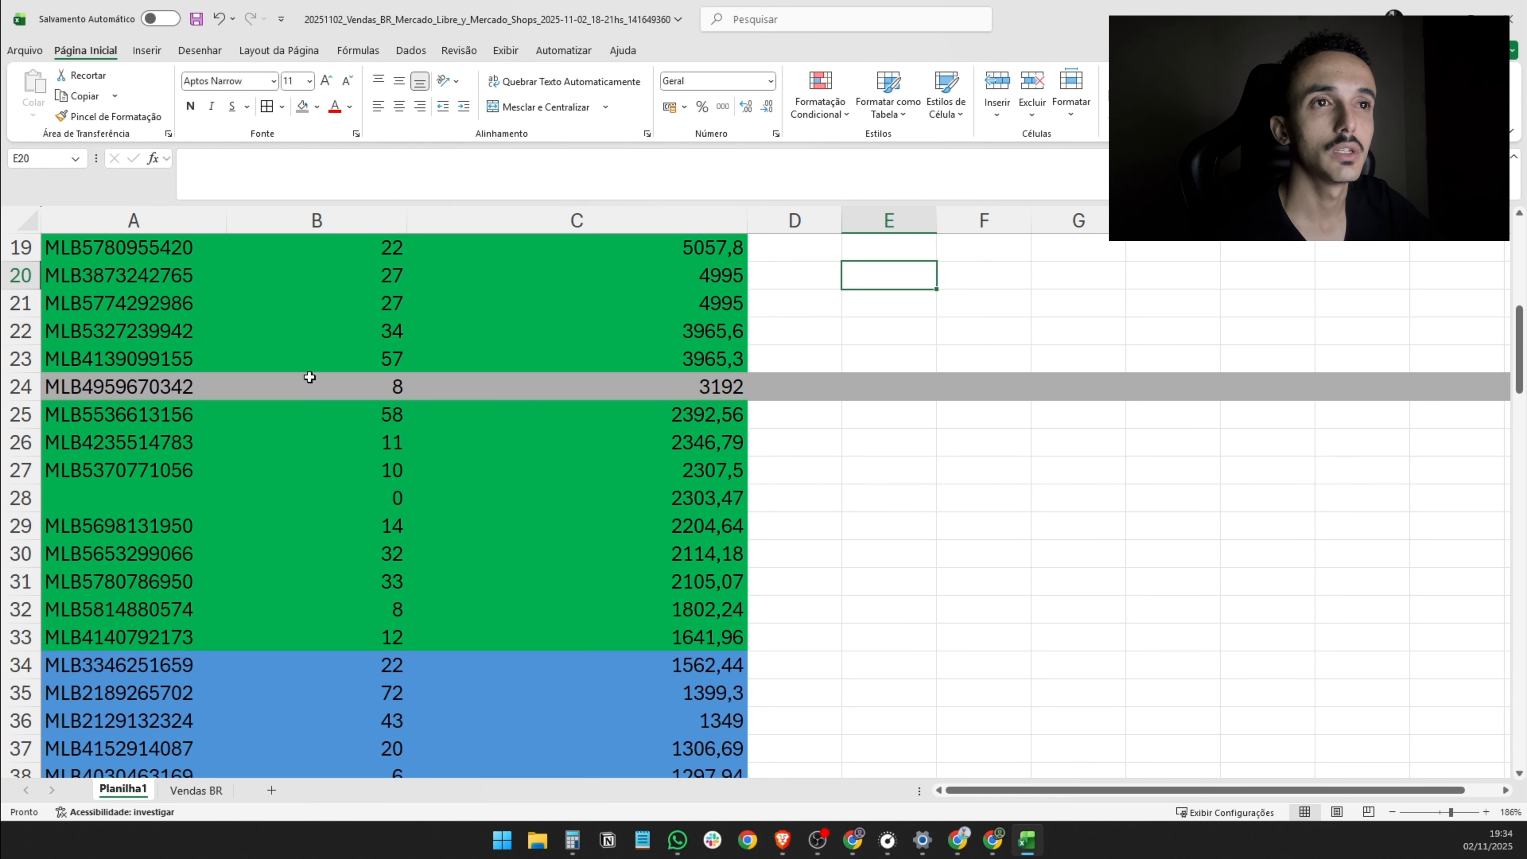
{"action": "scroll", "coordinate": [744, 550], "scroll_direction": "down", "scroll_amount": 2}
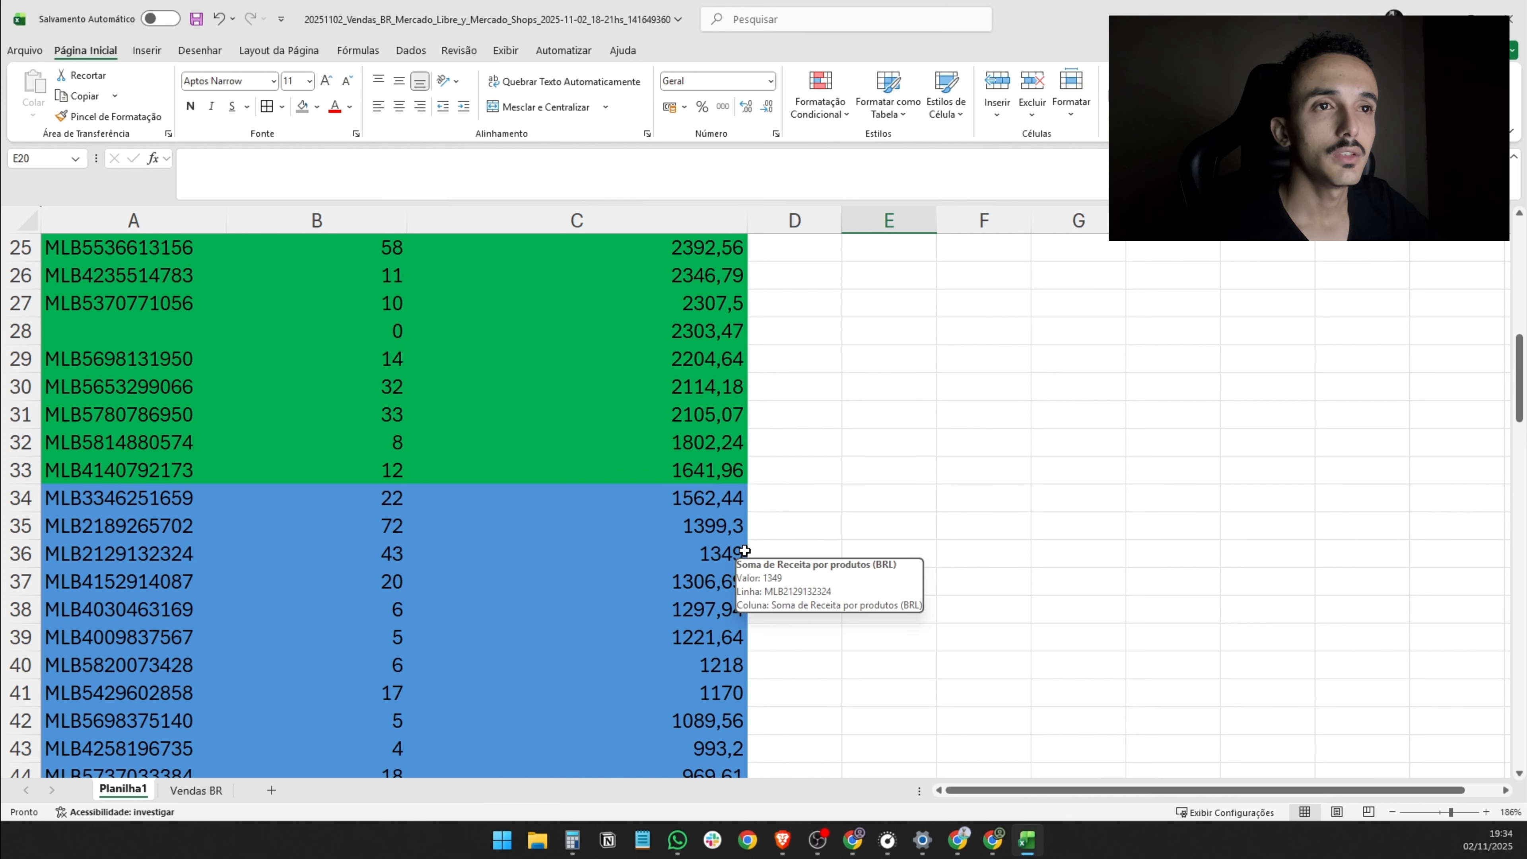
{"action": "scroll", "coordinate": [745, 550], "scroll_direction": "up", "scroll_amount": 3}
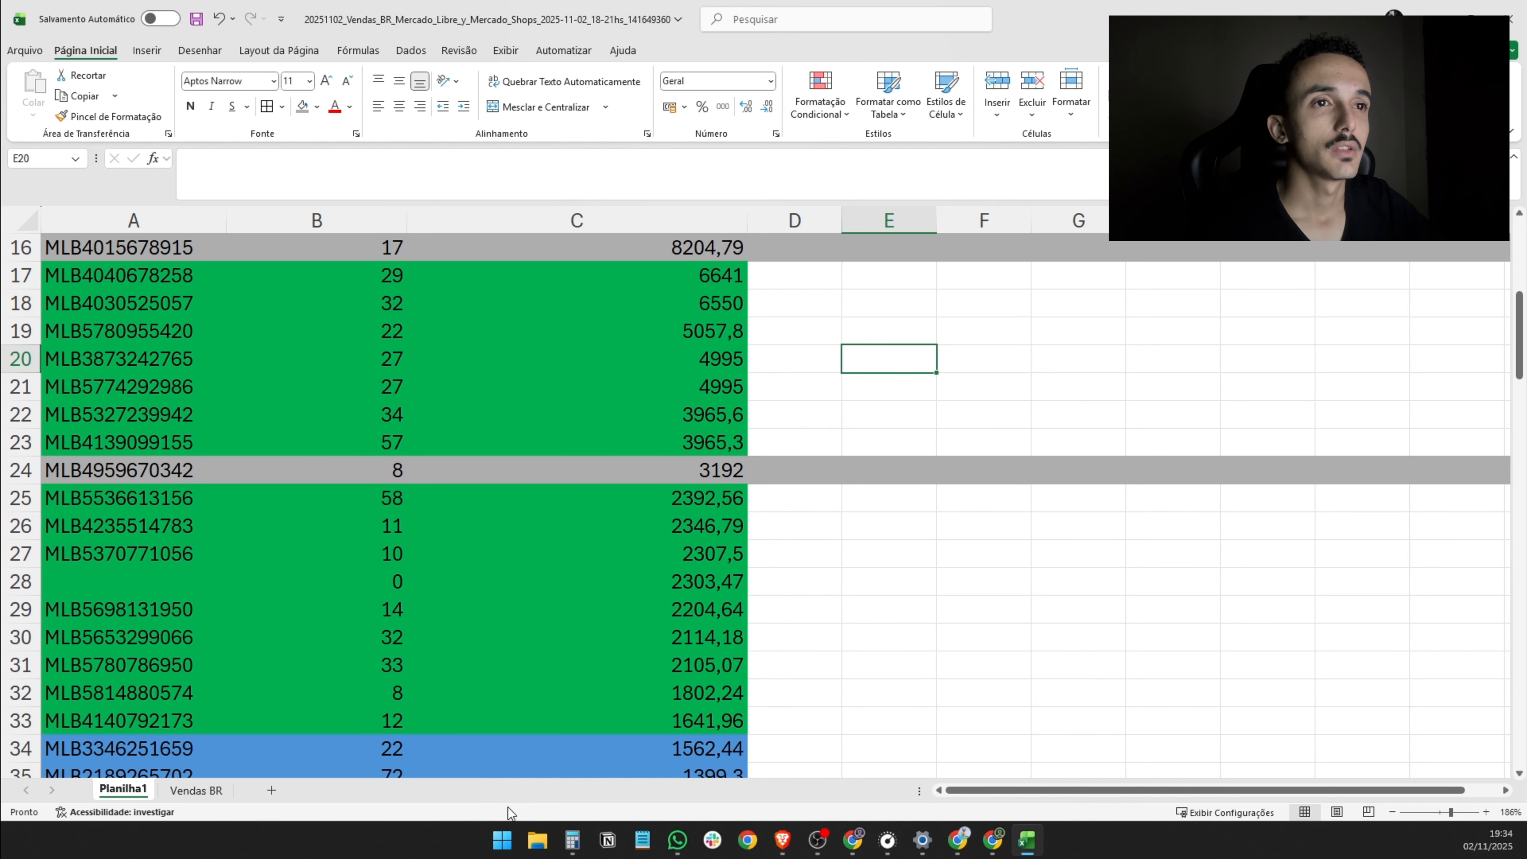
{"action": "left_click", "coordinate": [349, 688]}
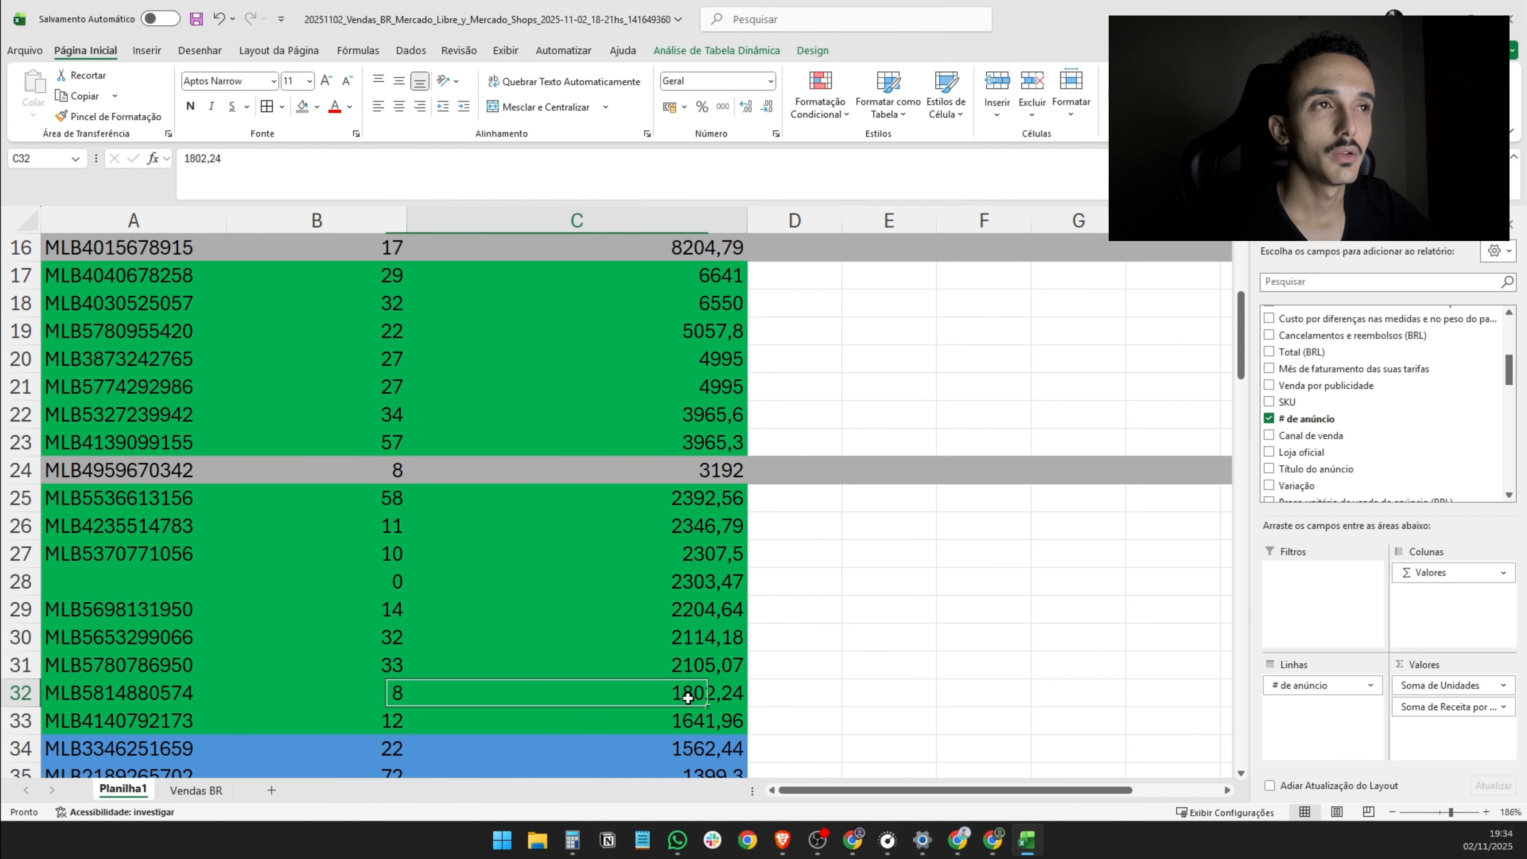
{"action": "scroll", "coordinate": [658, 739], "scroll_direction": "up", "scroll_amount": 1}
{"action": "left_click", "coordinate": [7, 554]}
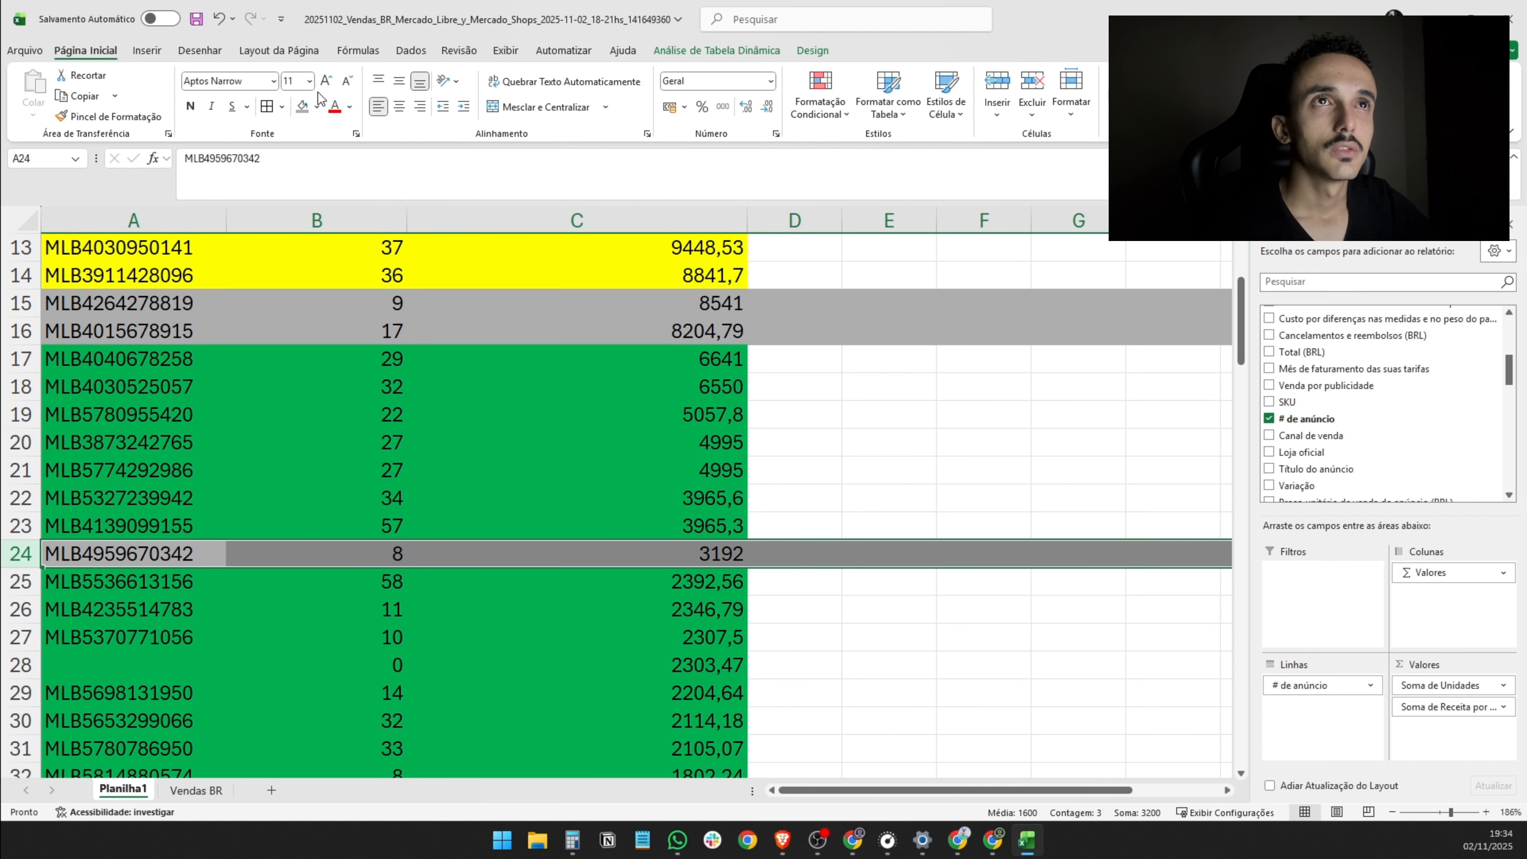
{"action": "left_click", "coordinate": [317, 107]}
{"action": "left_click", "coordinate": [417, 312]}
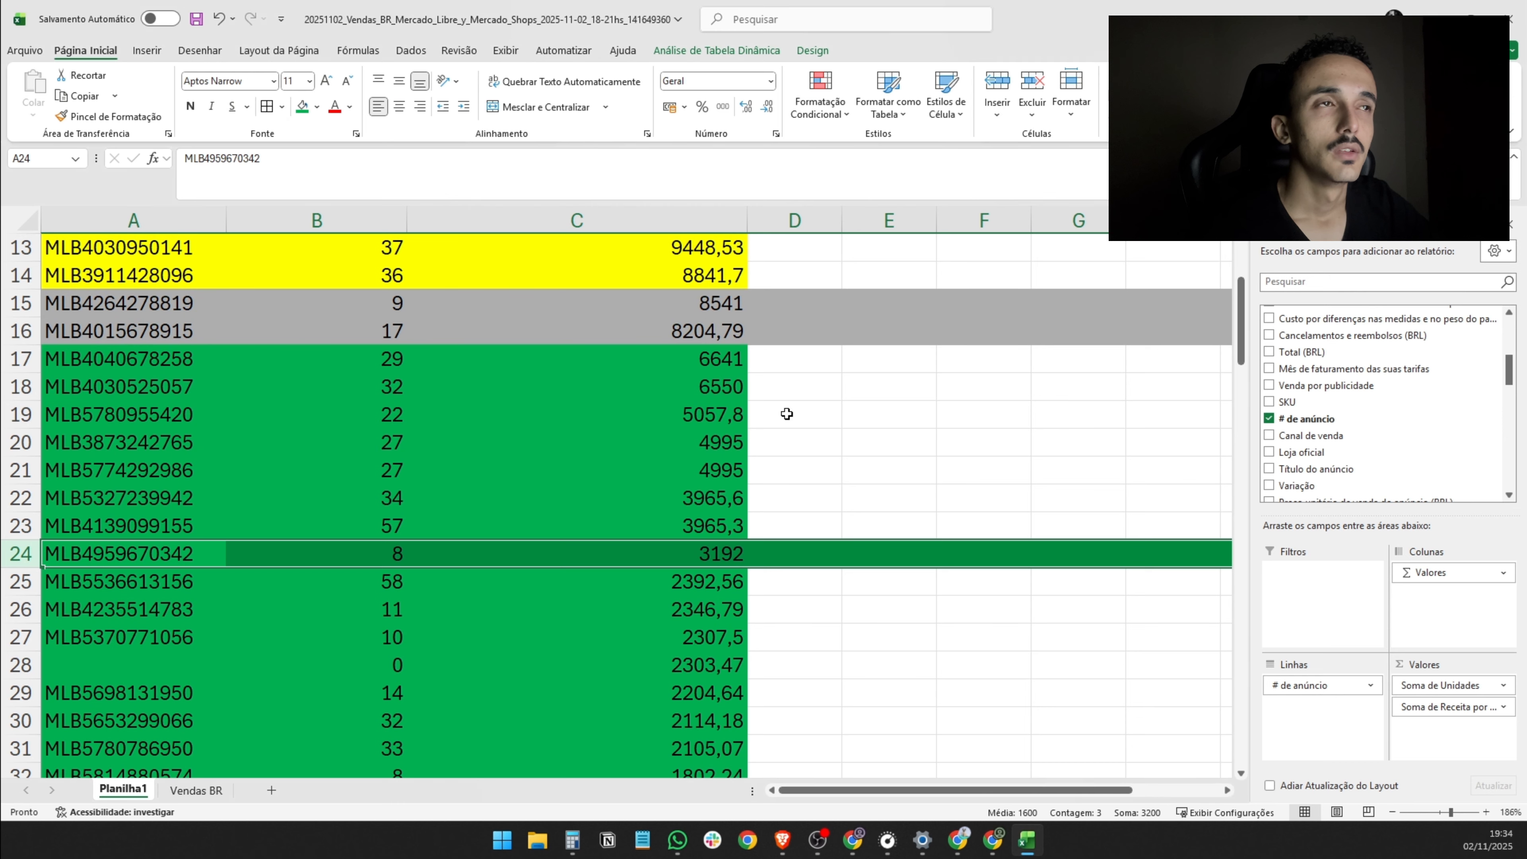
{"action": "left_click", "coordinate": [785, 414]}
- Start a legend below the class summary table with "C" in G6 and its meaning "Curva" in H6
{"action": "scroll", "coordinate": [841, 481], "scroll_direction": "up", "scroll_amount": 4}
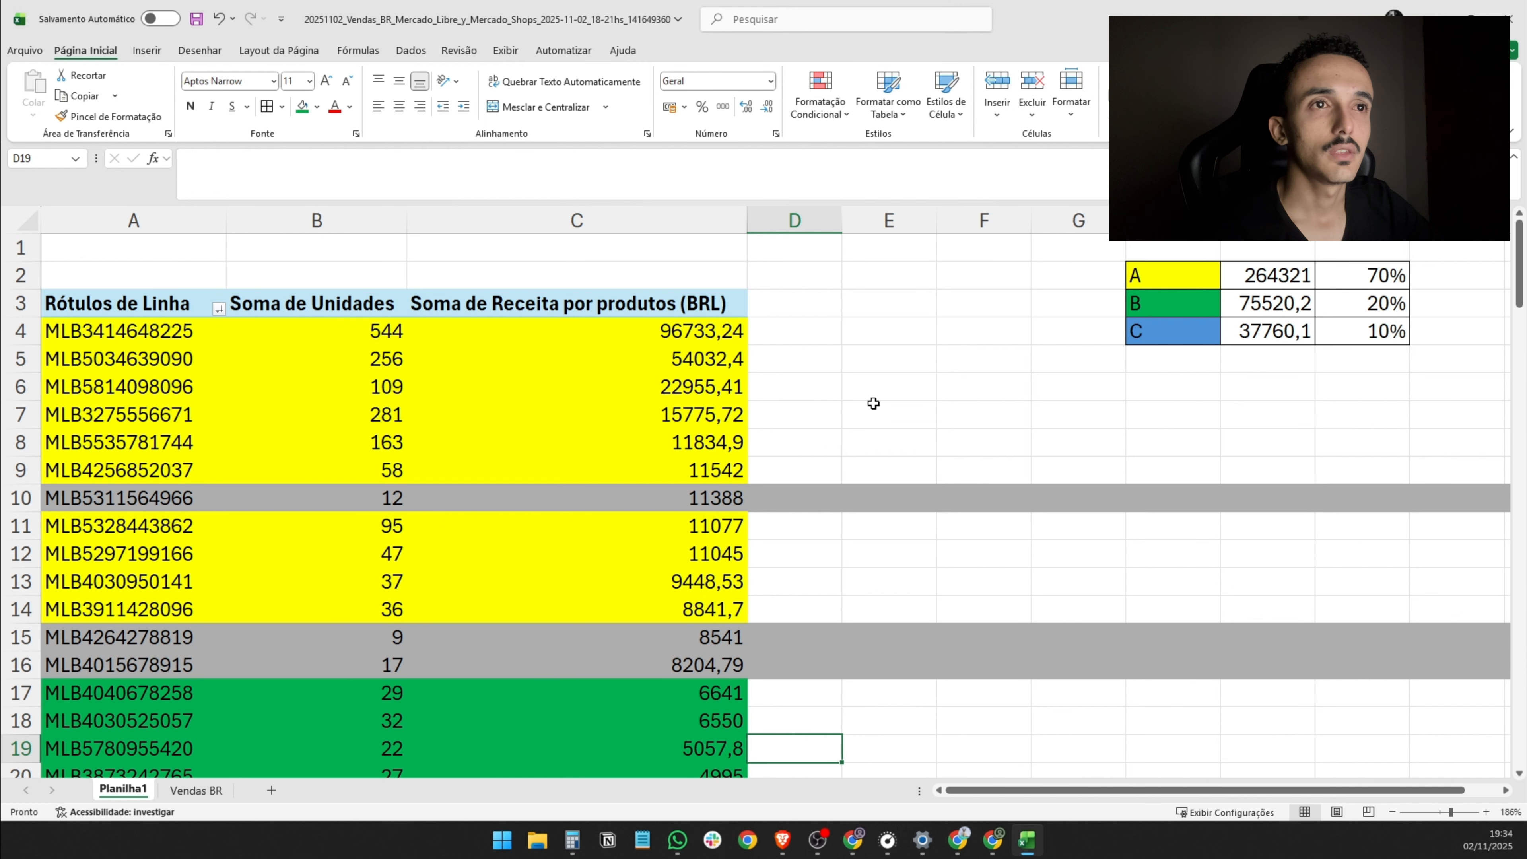
{"action": "scroll", "coordinate": [874, 403], "scroll_direction": "down", "scroll_amount": 11}
{"action": "scroll", "coordinate": [869, 421], "scroll_direction": "up", "scroll_amount": 11}
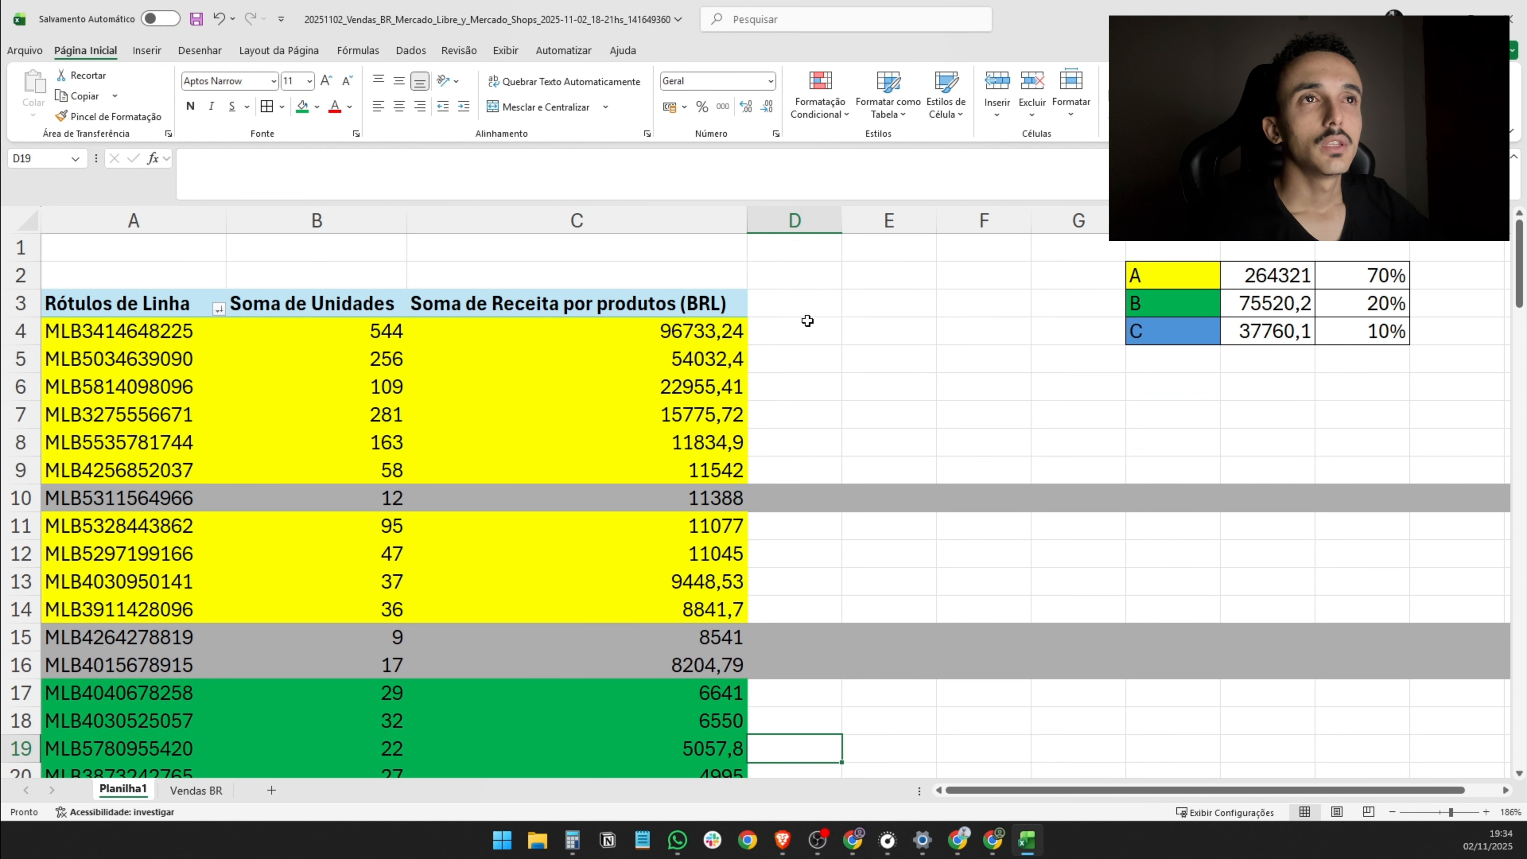
{"action": "left_click", "coordinate": [792, 330]}
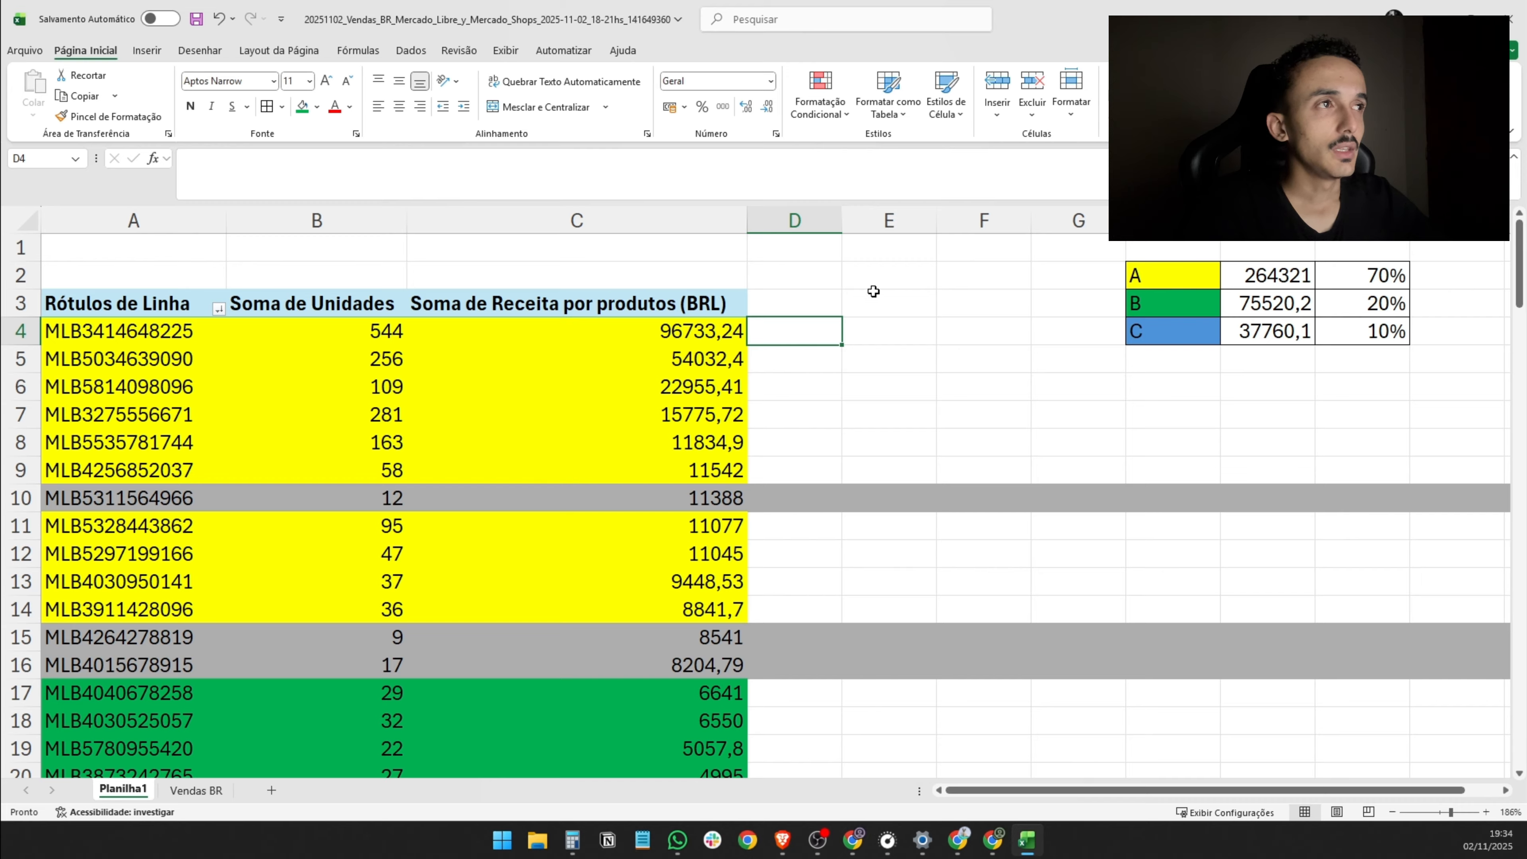
{"action": "left_click", "coordinate": [1082, 414]}
{"action": "key", "text": "Up"}
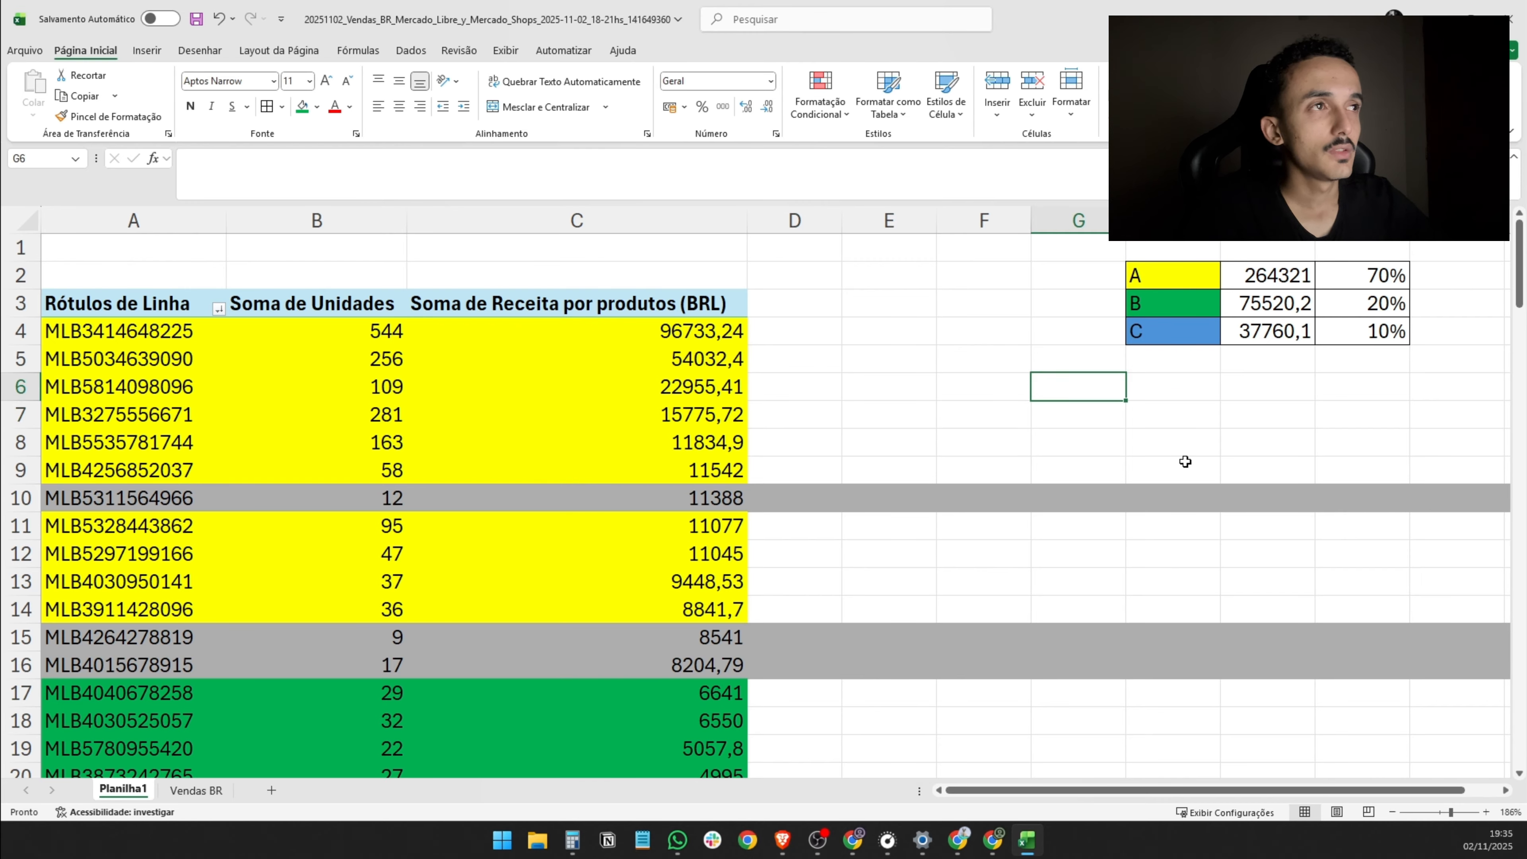
{"action": "type", "text": "C"}
{"action": "key", "text": "Tab"}
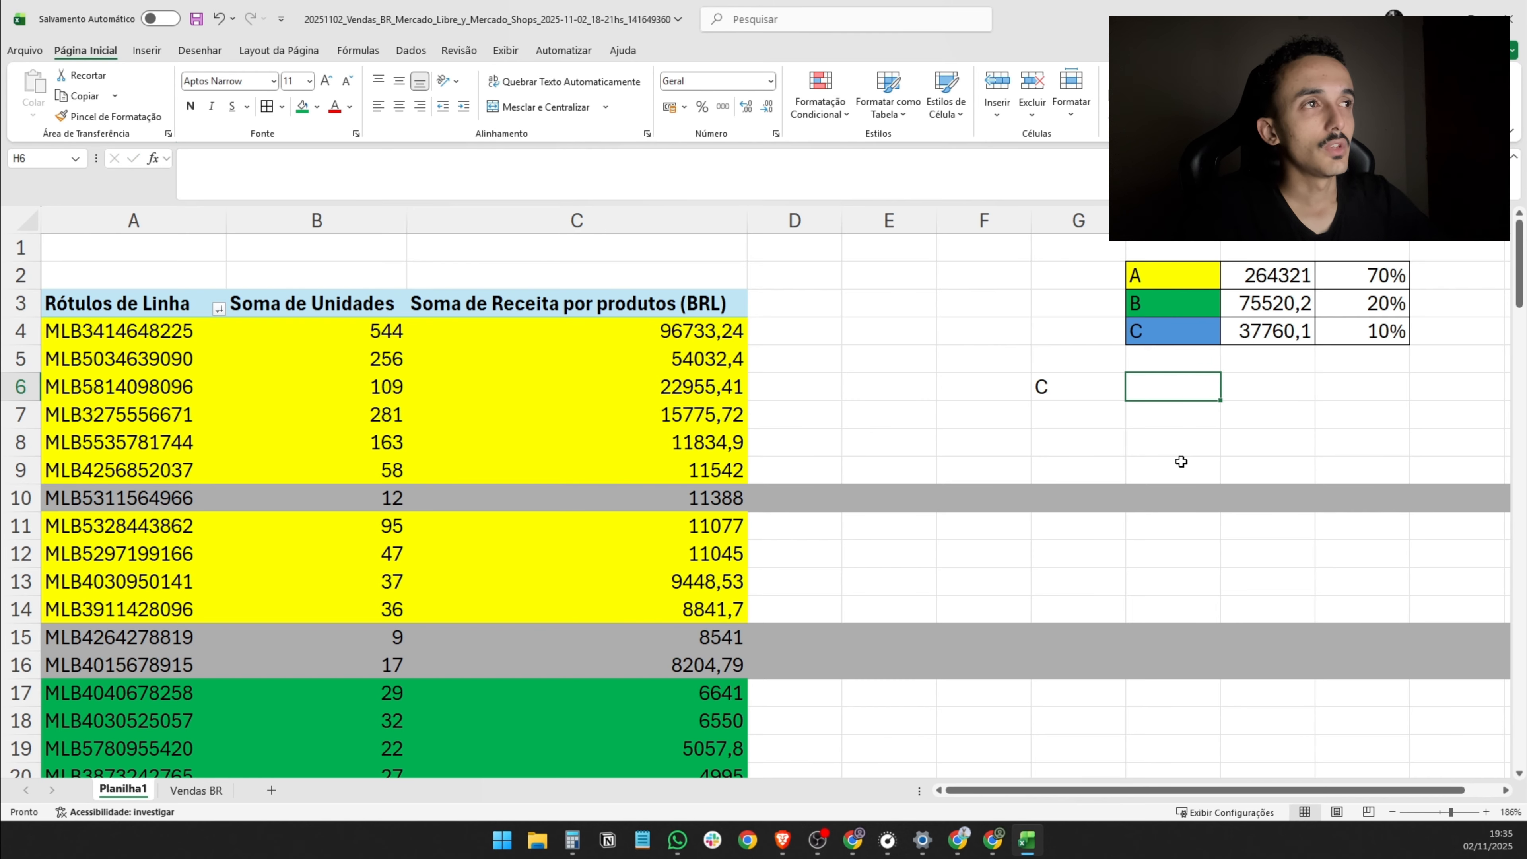
{"action": "type", "text": "Cur"}
{"action": "key", "text": "BackSpace"}
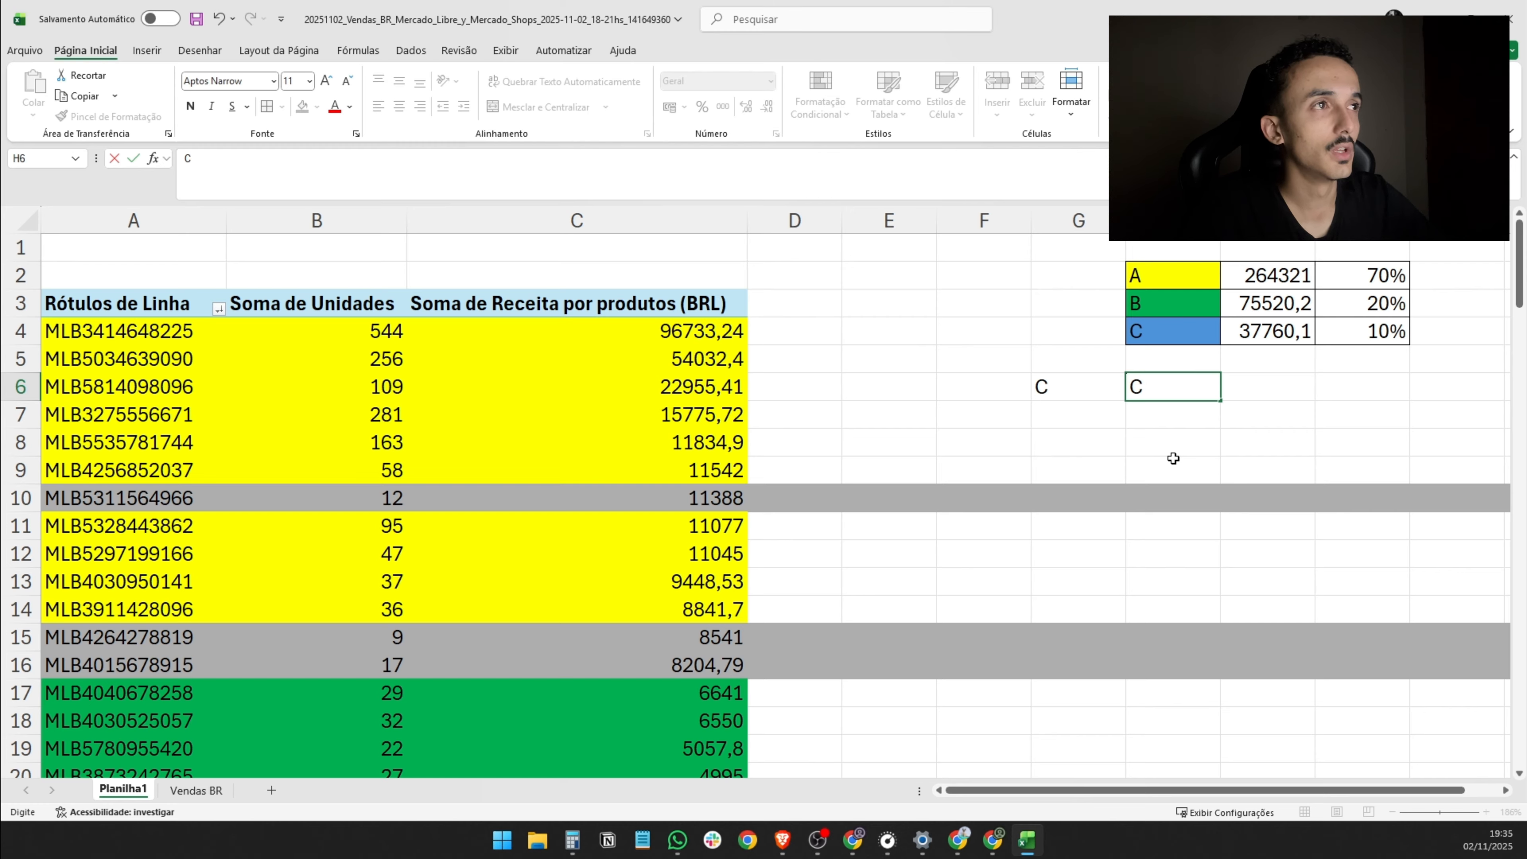
{"action": "type", "text": "urva"}
{"action": "key", "text": "Return"}
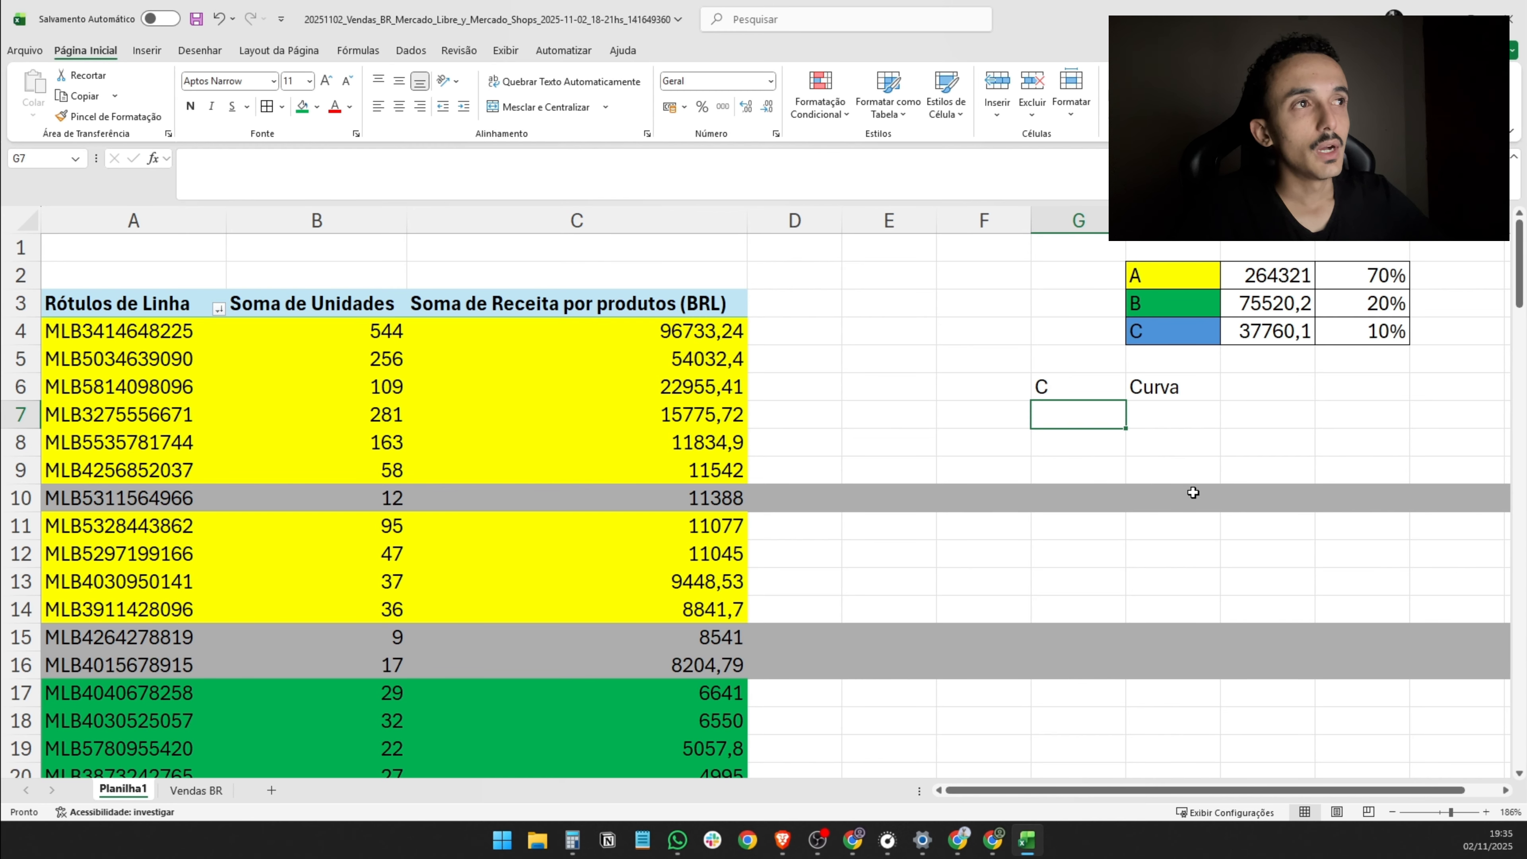
{"action": "type", "text": "A"}
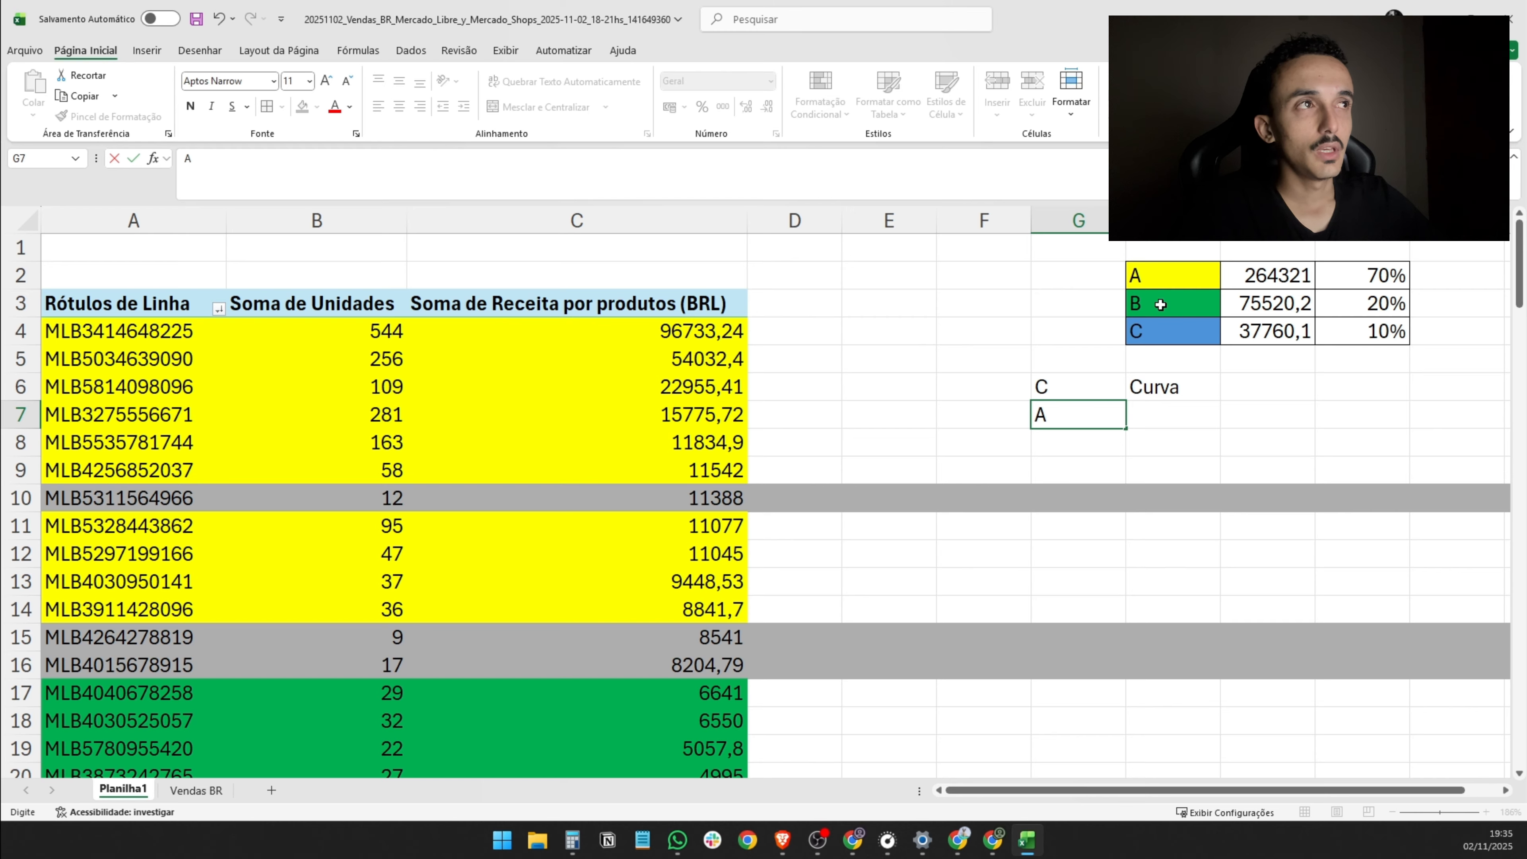
{"action": "left_click_drag", "start_coordinate": [1160, 278], "coordinate": [1158, 331]}
{"action": "left_click", "coordinate": [1092, 414]}
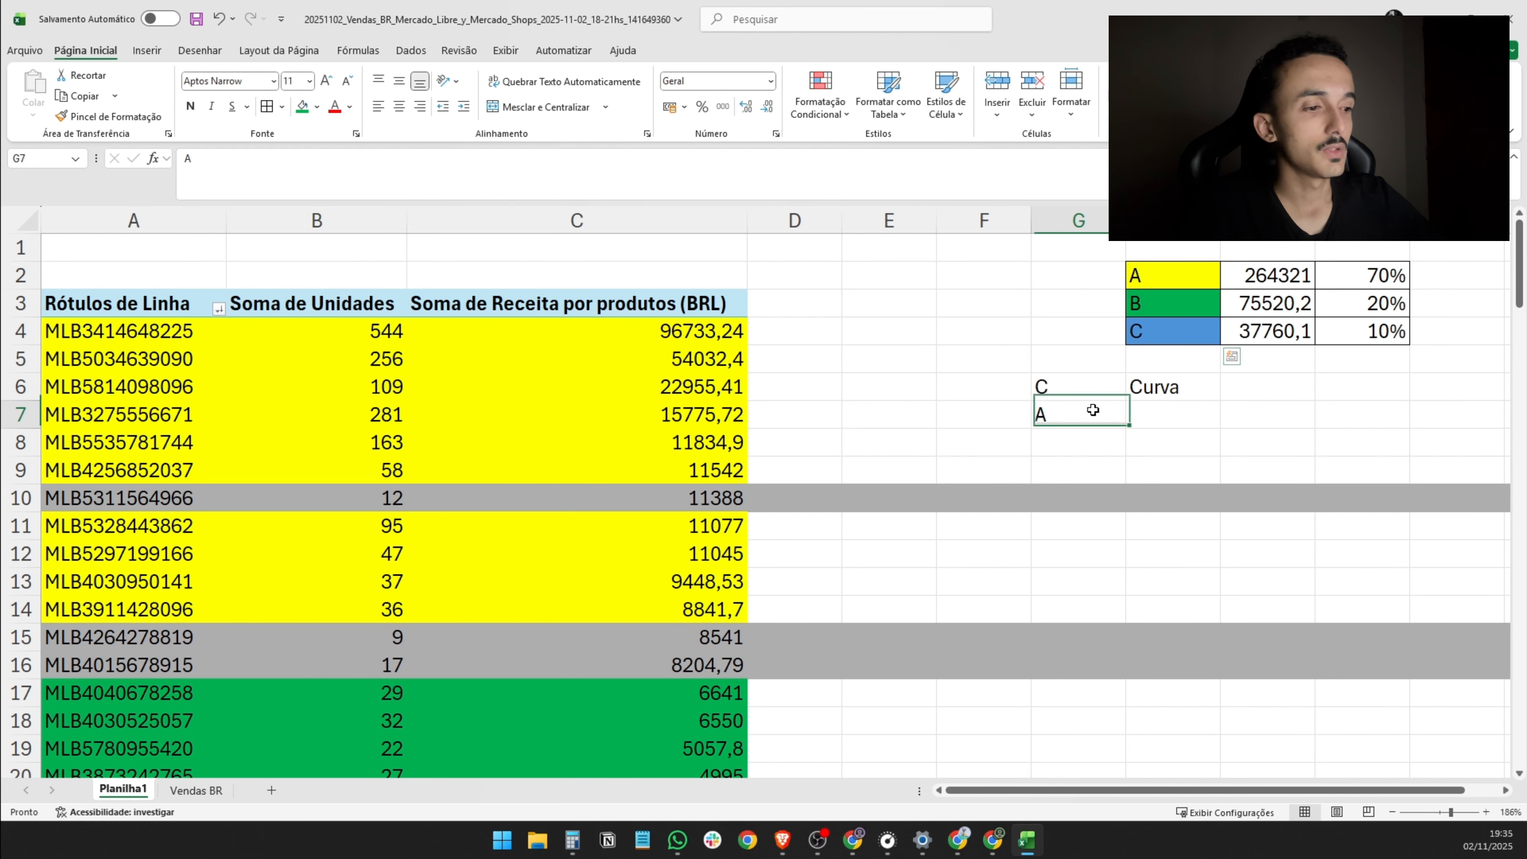
{"action": "key", "text": "BackSpace"}
- Enter the classification code CA1 in D4, beside the first class A listing
{"action": "left_click", "coordinate": [781, 330]}
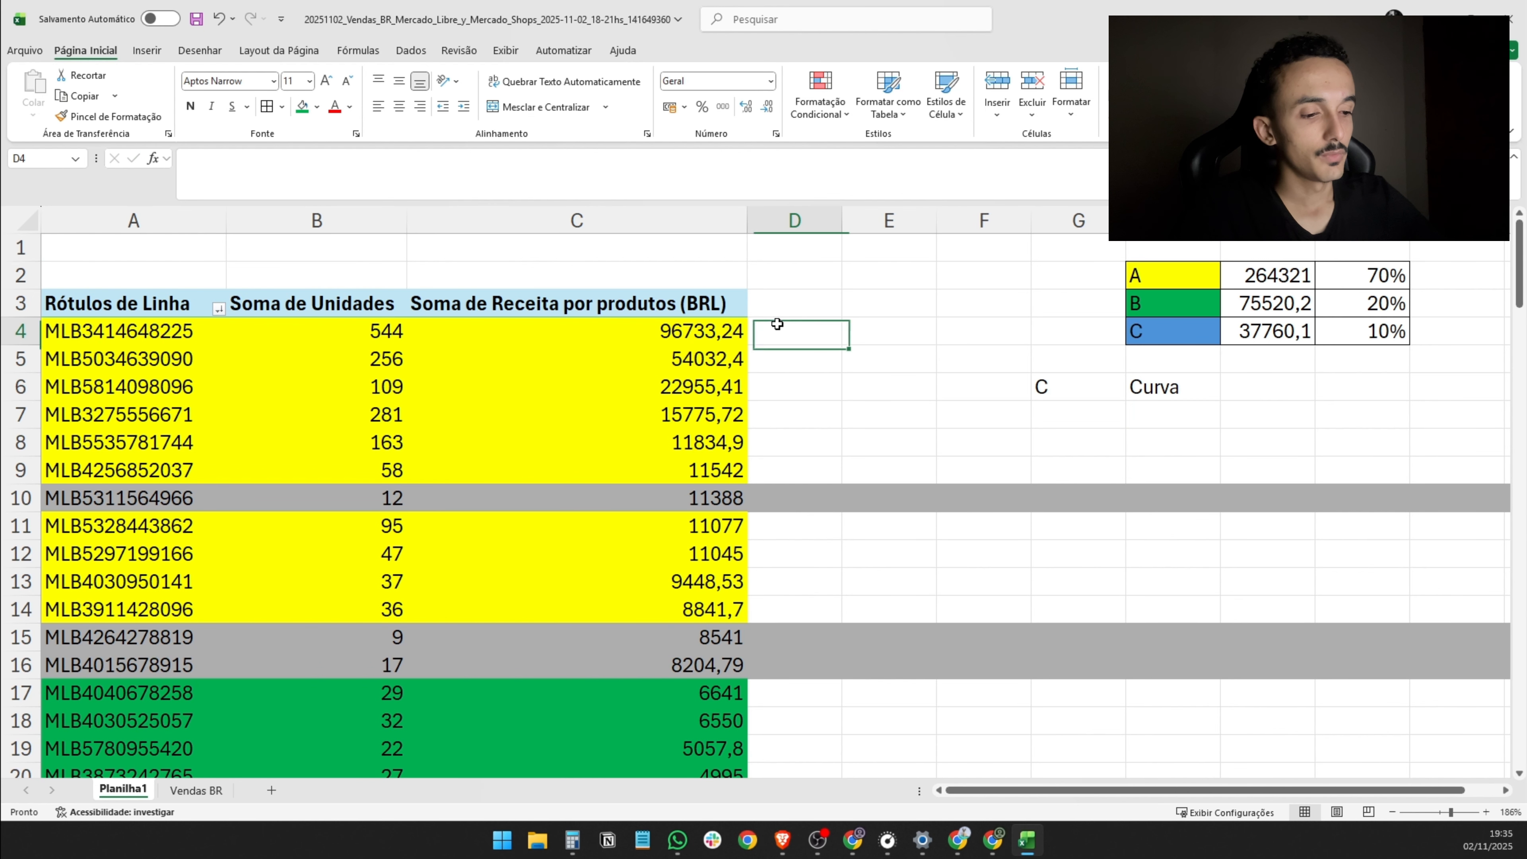
{"action": "type", "text": "CA1"}
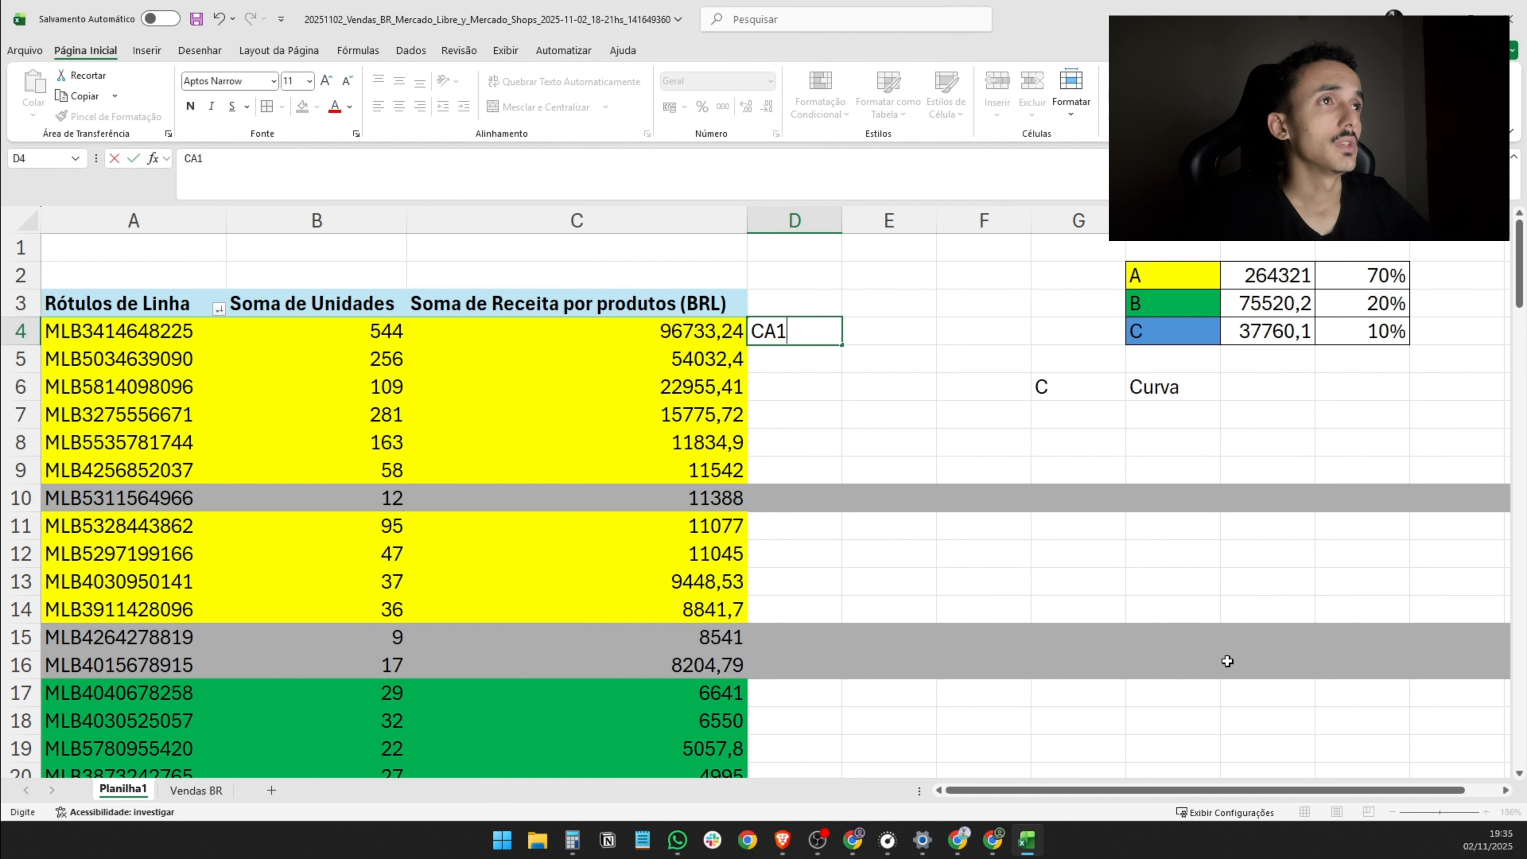
{"action": "left_click", "coordinate": [1109, 394]}
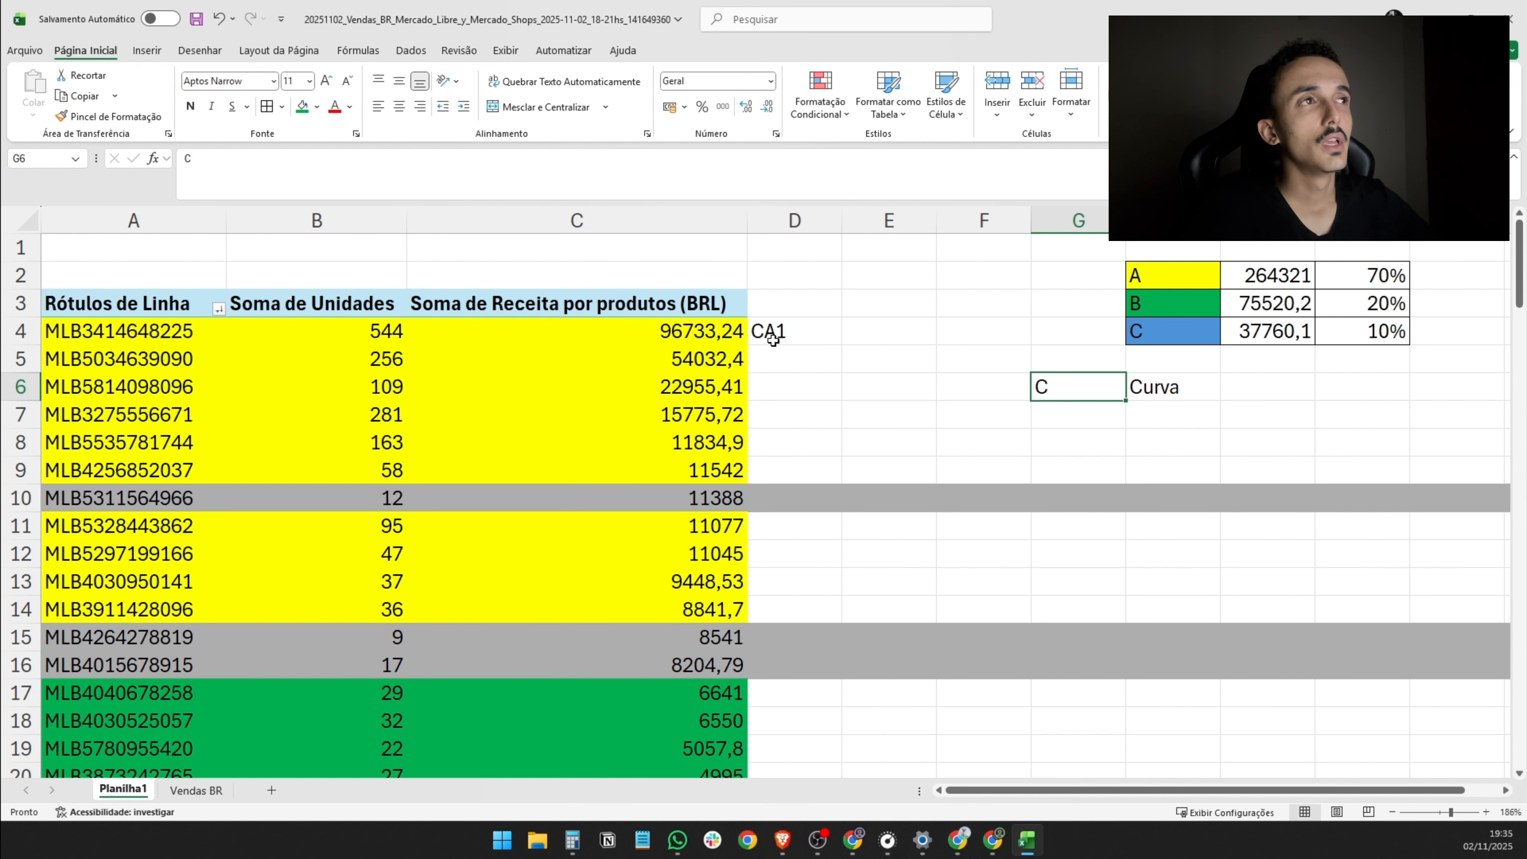
- Examine the class summary table and the units, revenue and code of the first listing in row 4
{"action": "left_click_drag", "start_coordinate": [1128, 279], "coordinate": [1400, 337]}
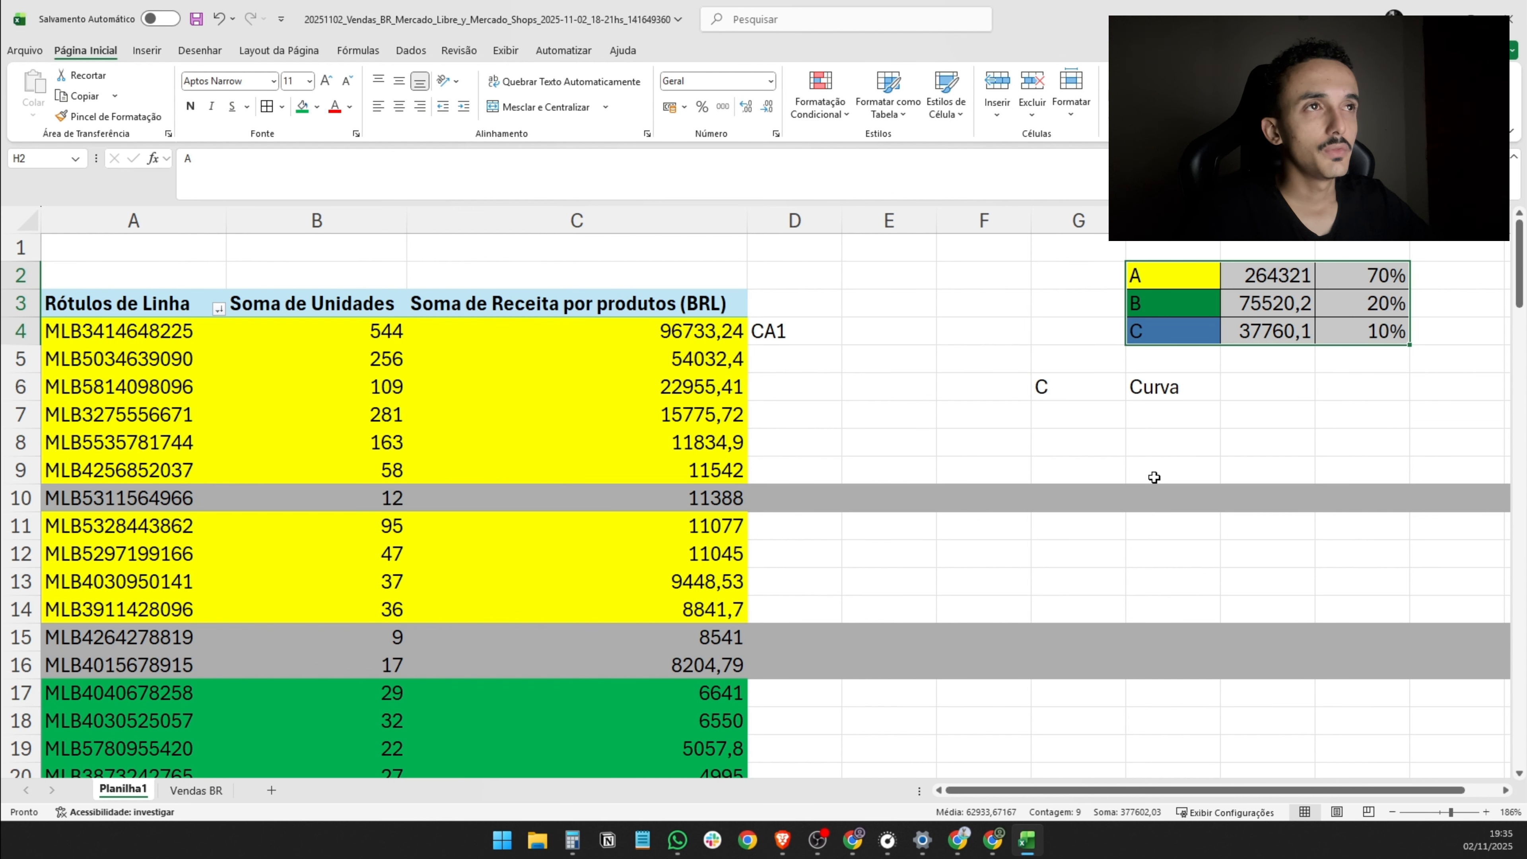
{"action": "left_click", "coordinate": [837, 321]}
{"action": "left_click", "coordinate": [801, 361]}
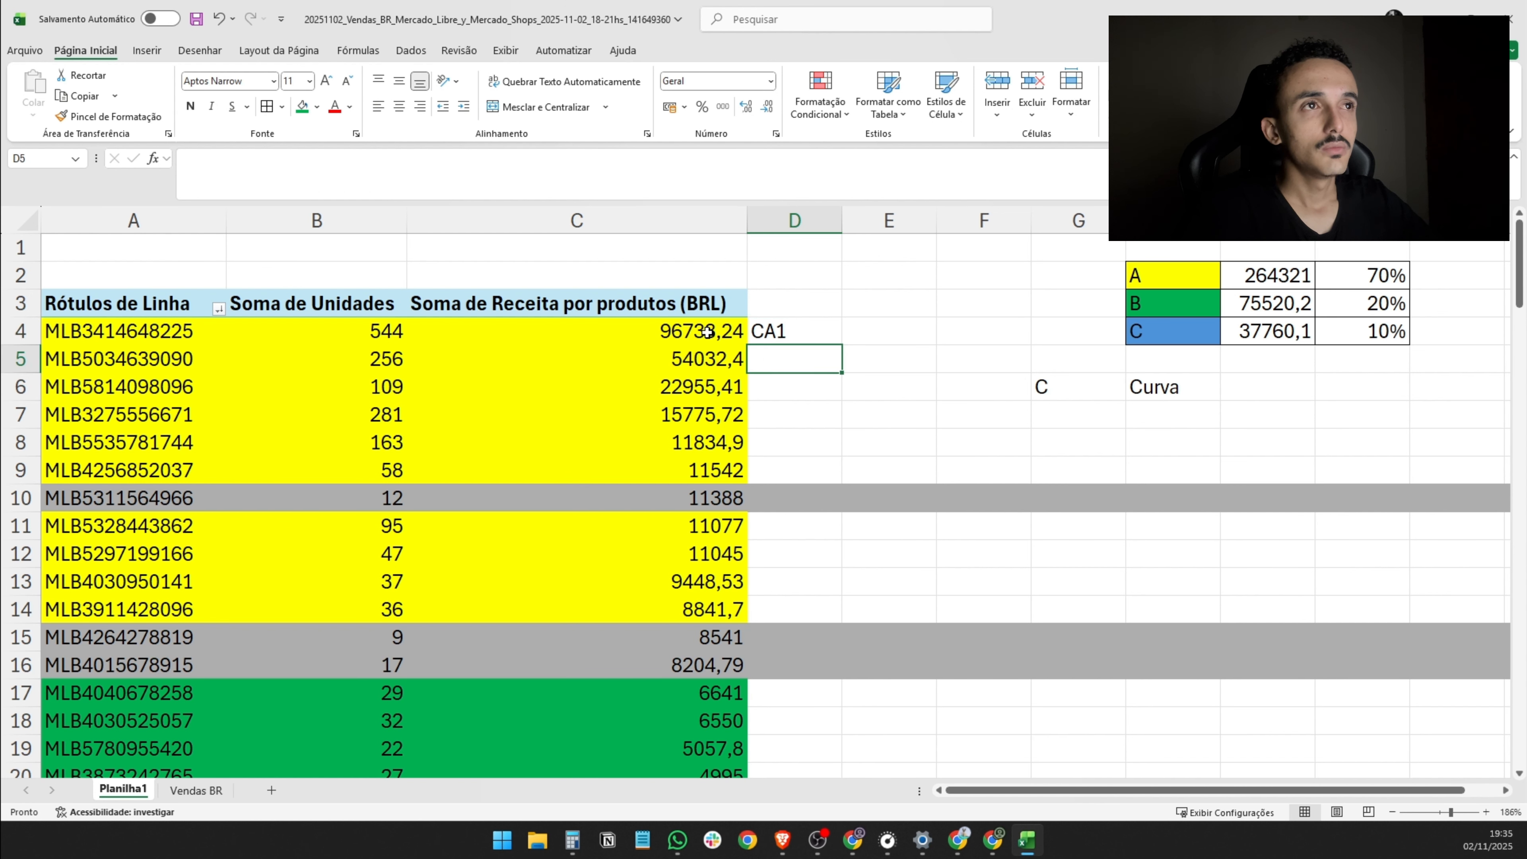
{"action": "left_click", "coordinate": [709, 368]}
{"action": "left_click_drag", "start_coordinate": [102, 331], "coordinate": [770, 335]}
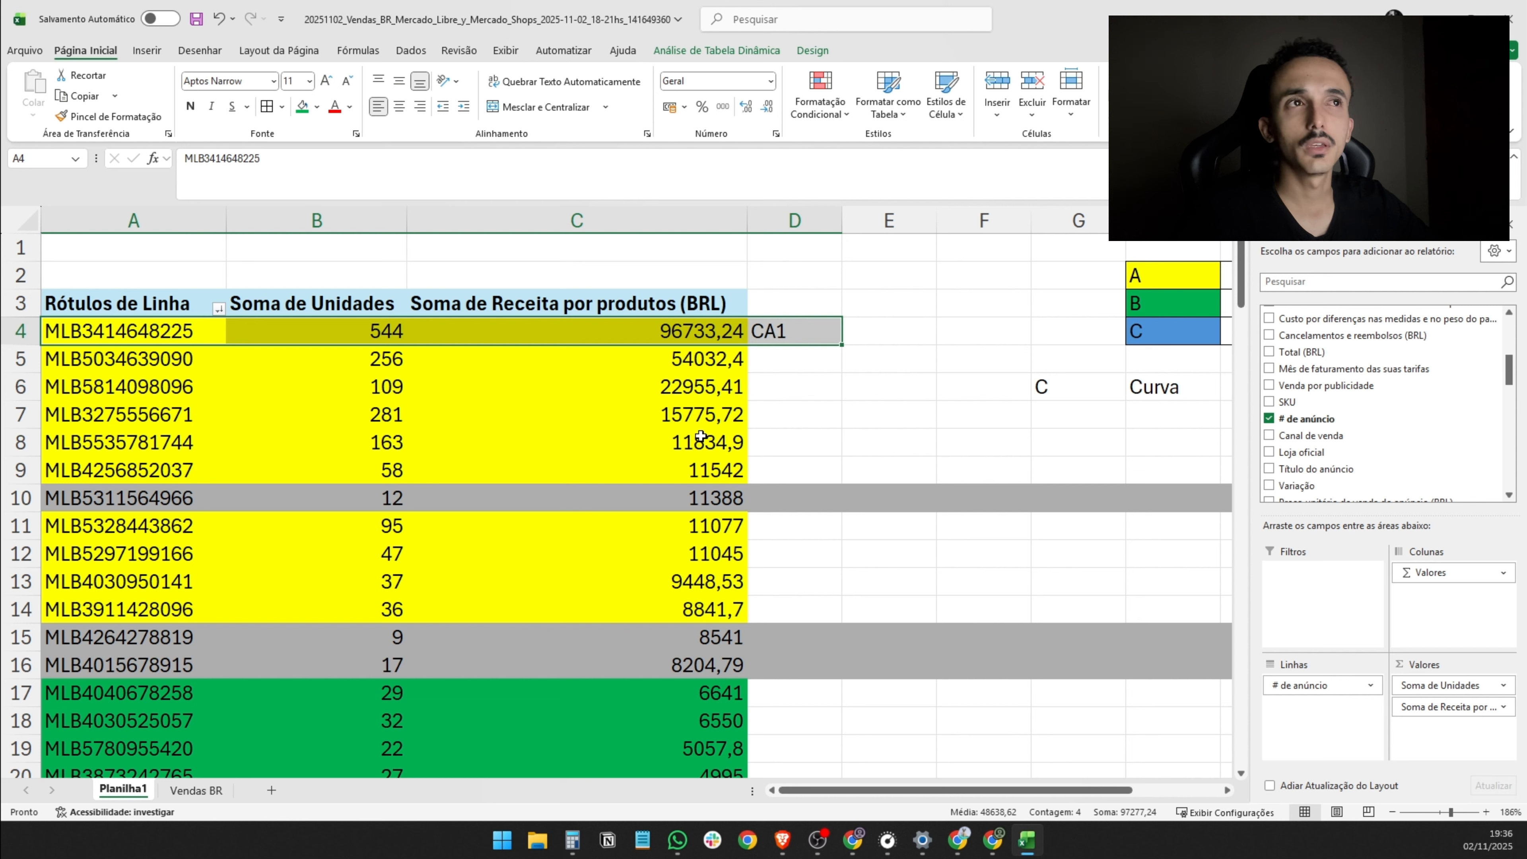
{"action": "left_click", "coordinate": [726, 361]}
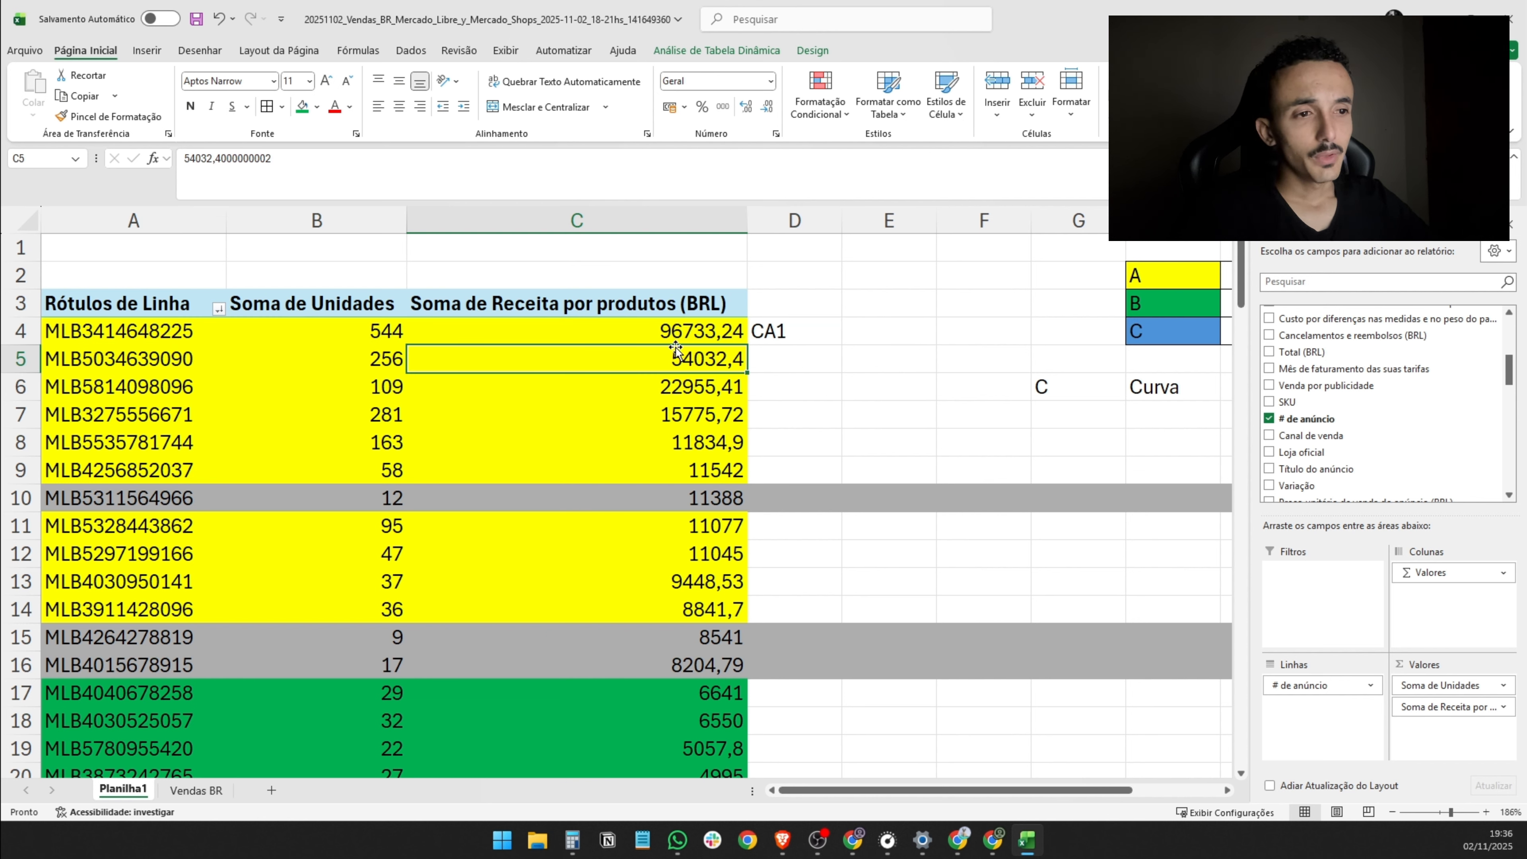
{"action": "left_click_drag", "start_coordinate": [636, 328], "coordinate": [120, 331]}
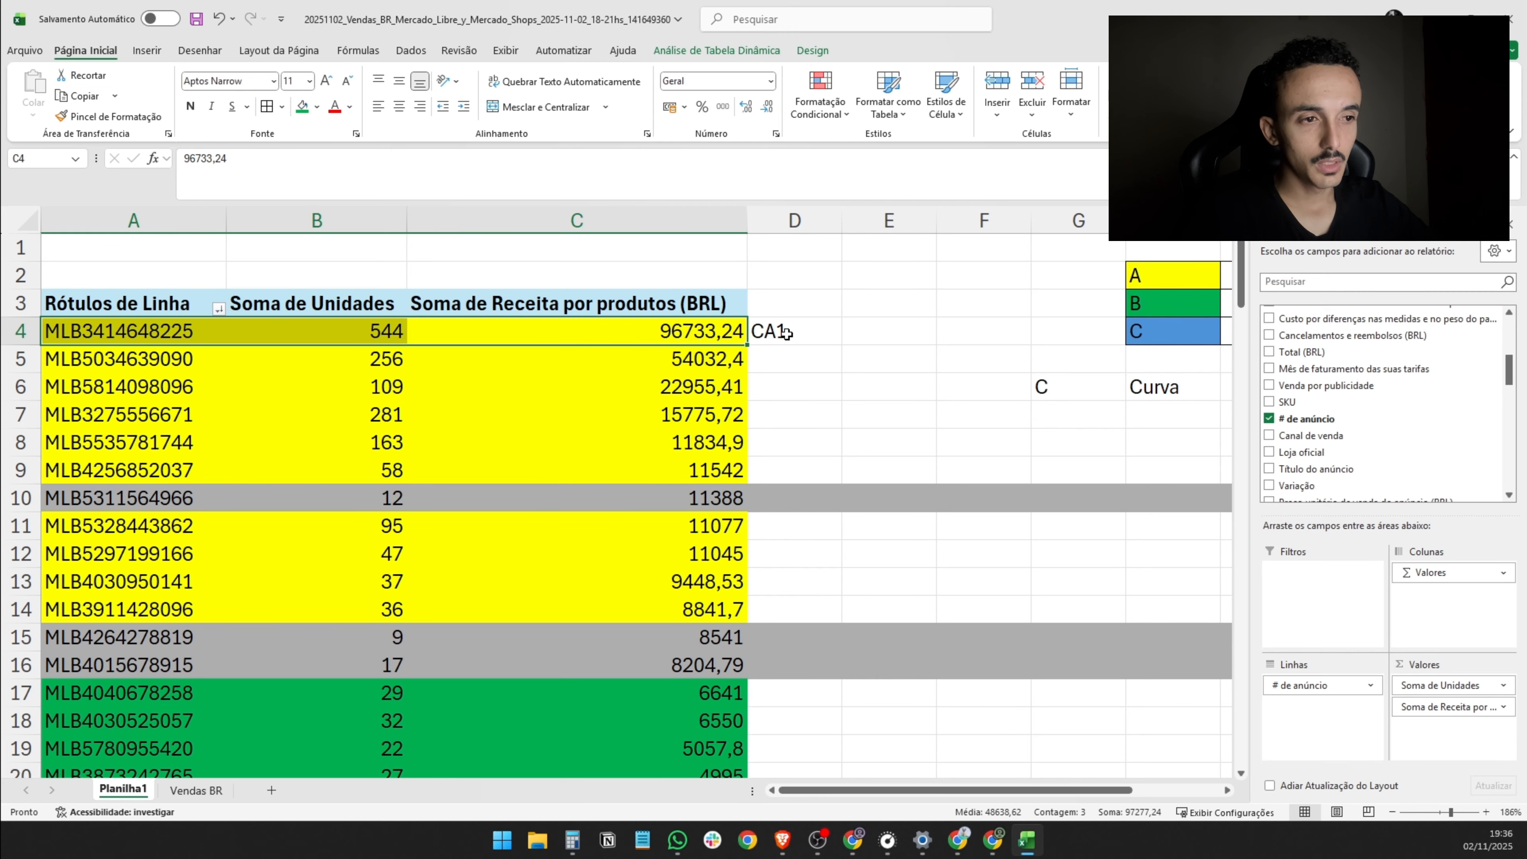
{"action": "left_click_drag", "start_coordinate": [787, 332], "coordinate": [206, 332]}
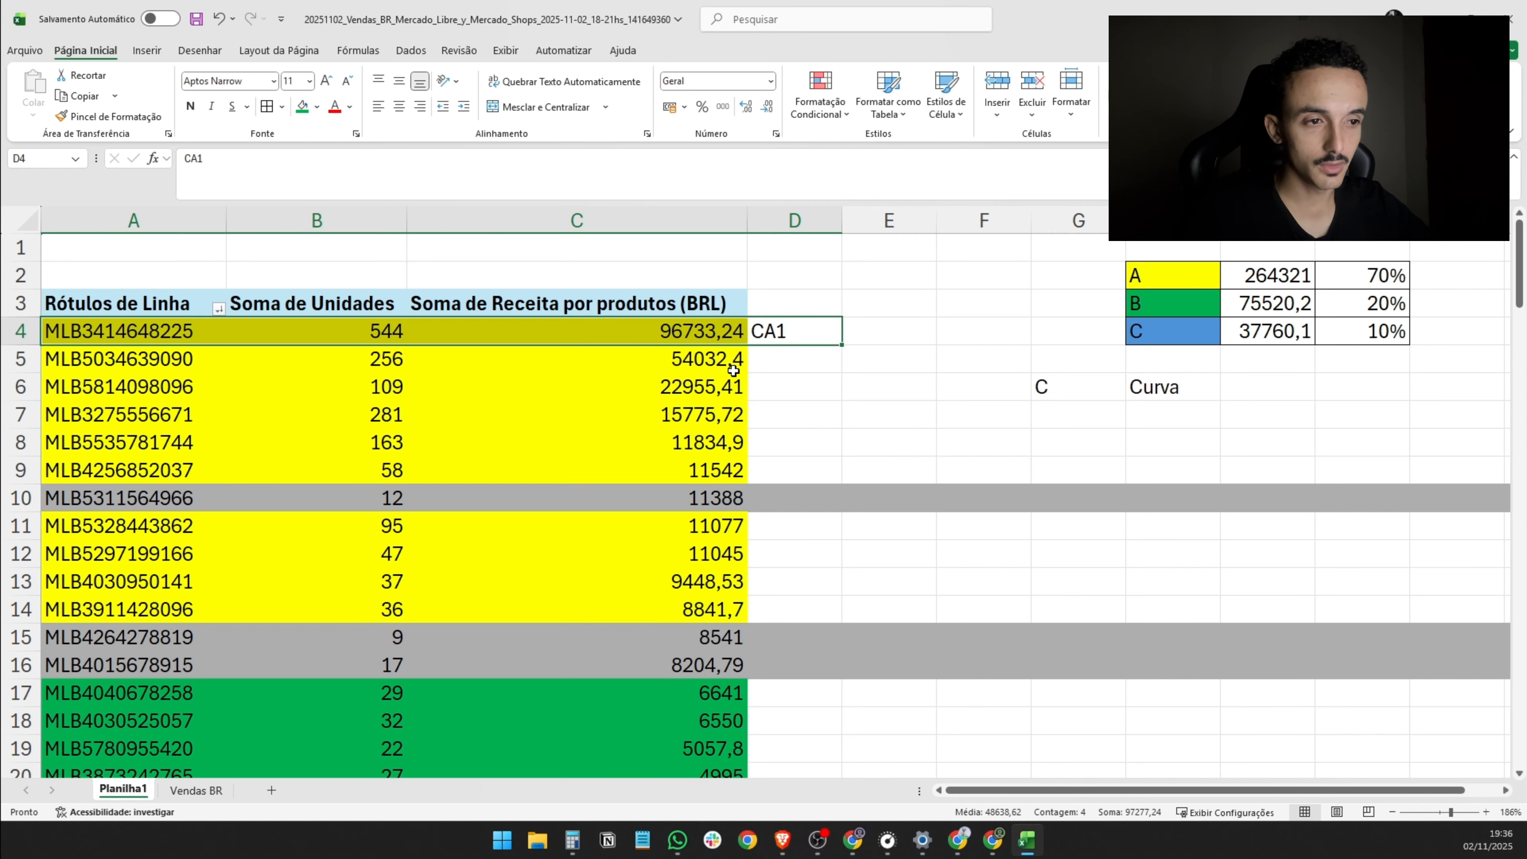
- Enter the classification code CA2 in D5 for the second class A listing
{"action": "left_click", "coordinate": [773, 359]}
{"action": "type", "text": "ca"}
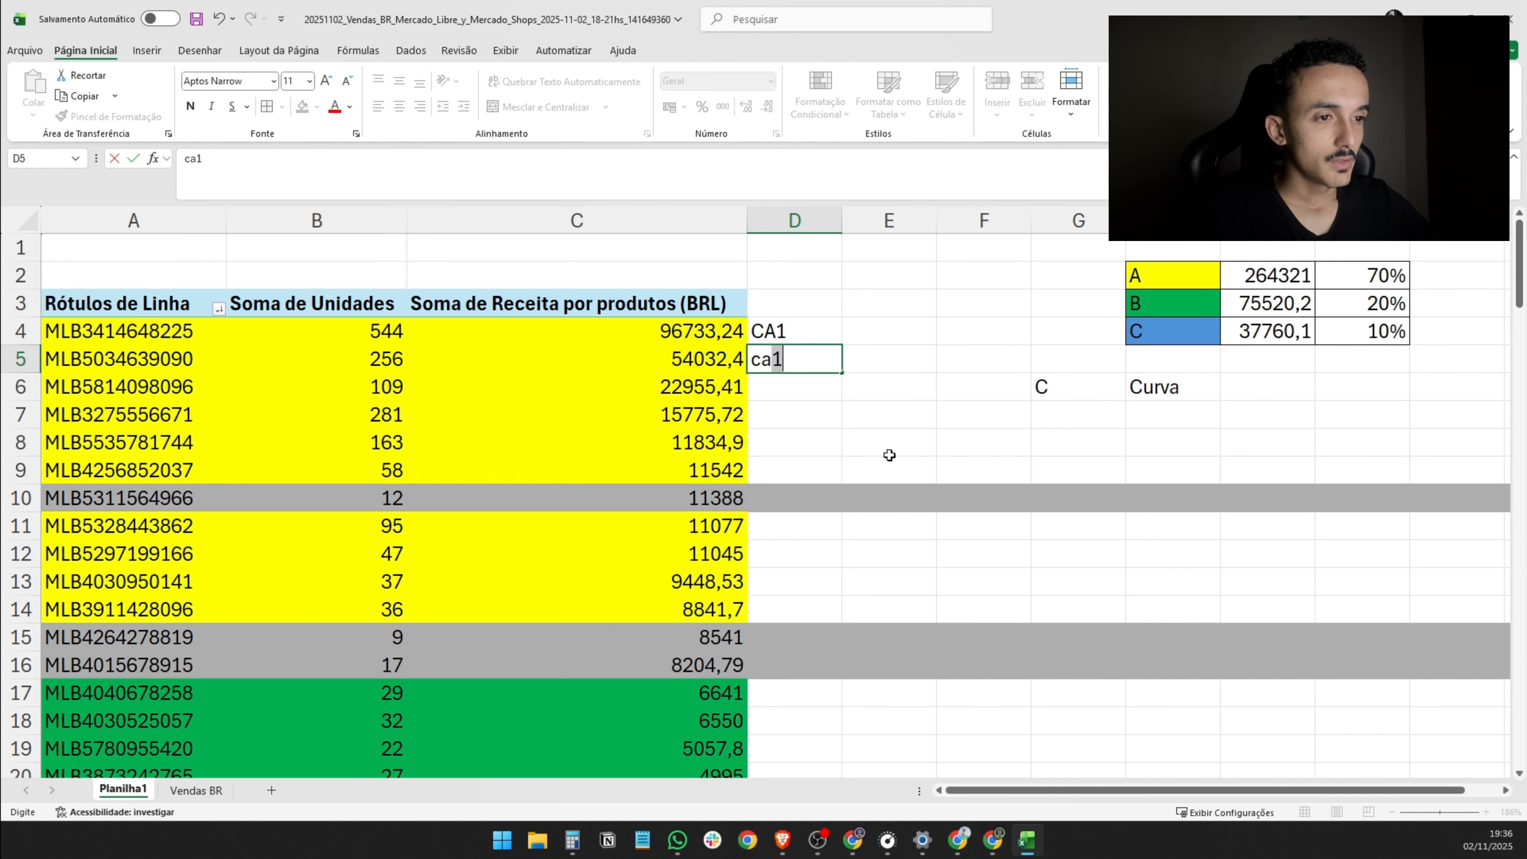
{"action": "key", "text": "BackSpace"}
{"action": "key", "text": "BackSpace"}
{"action": "type", "text": "CA2"}
{"action": "key", "text": "Return"}
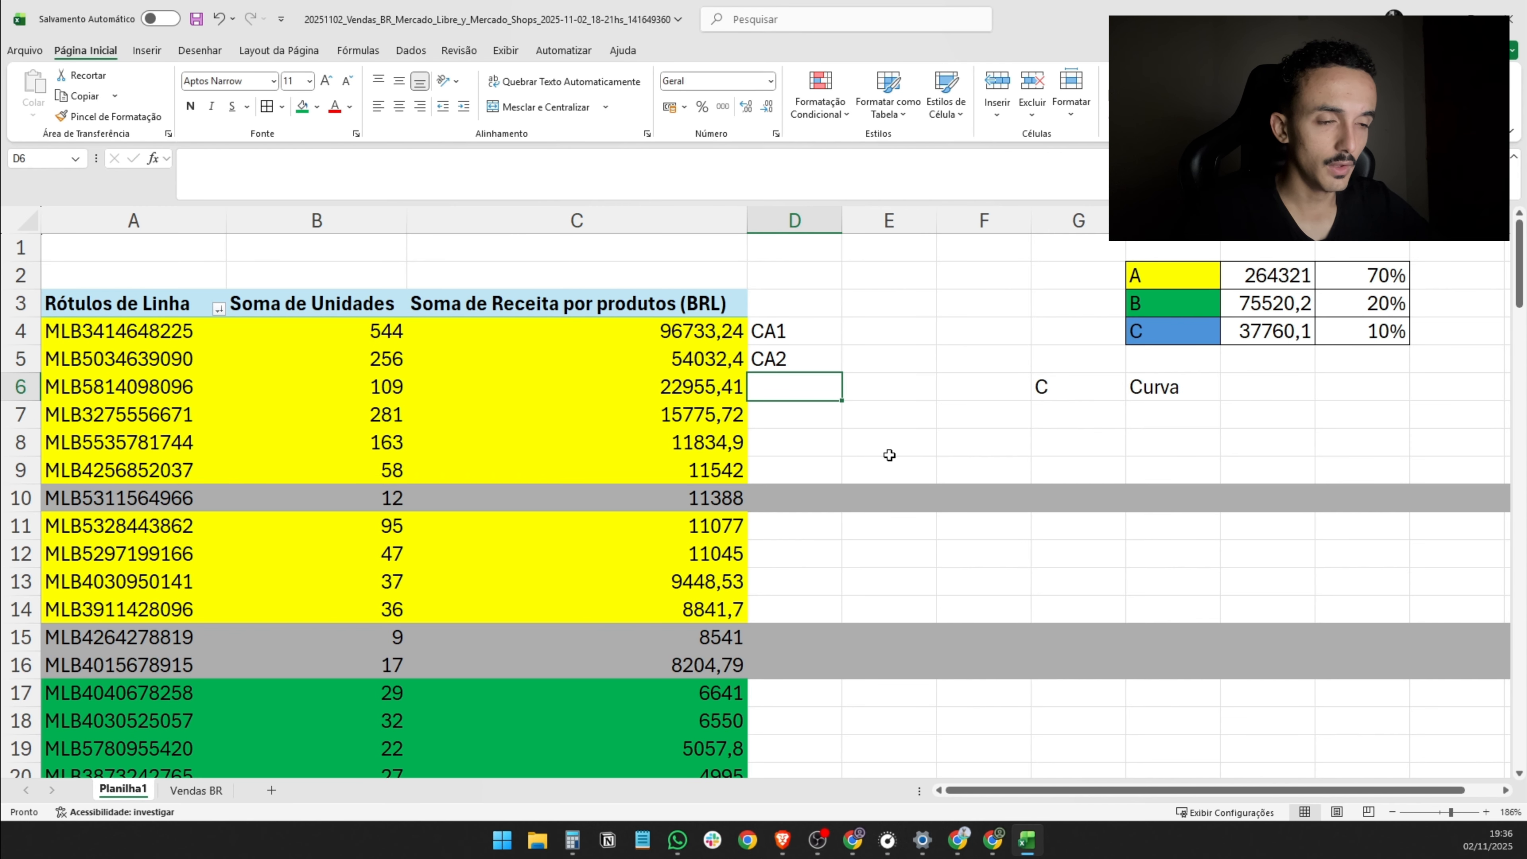
- Compare the units and revenue of the CA1 and CA2 listings in rows 4 and 5
{"action": "left_click", "coordinate": [685, 362]}
{"action": "left_click", "coordinate": [639, 390]}
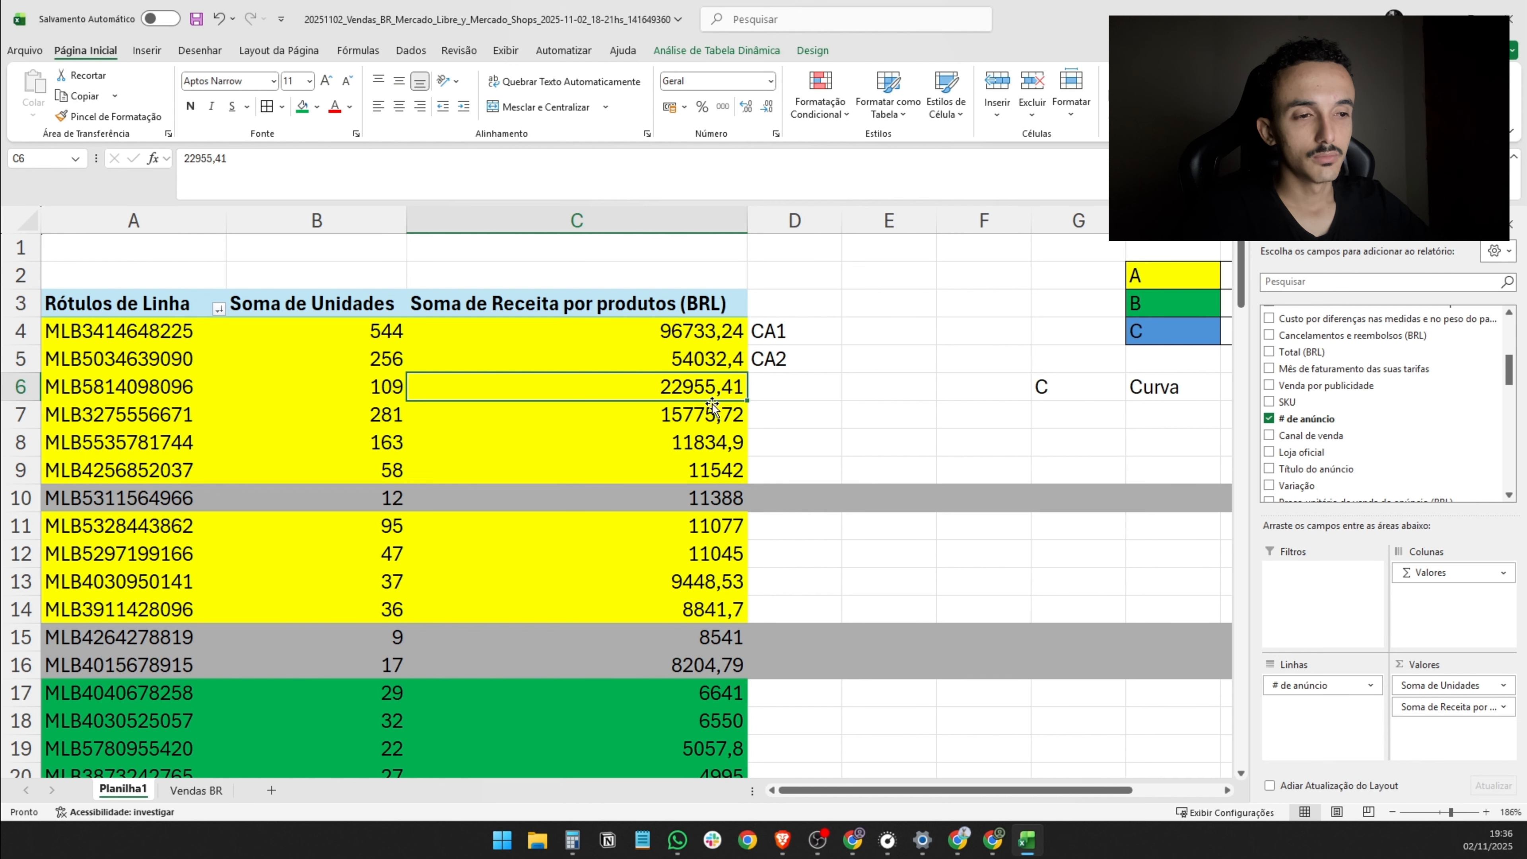
{"action": "left_click_drag", "start_coordinate": [780, 363], "coordinate": [181, 362]}
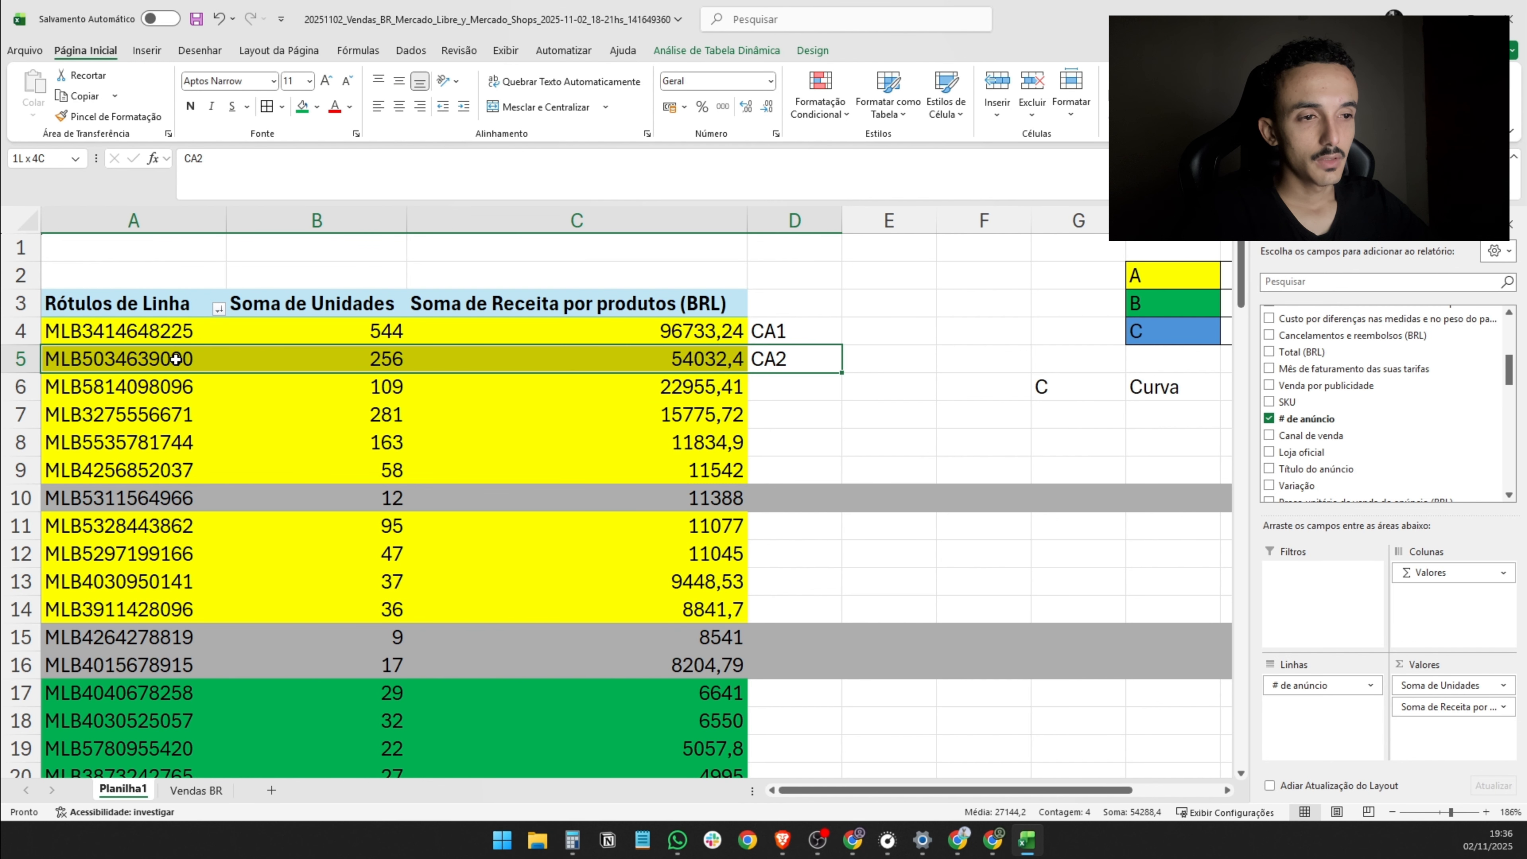
{"action": "left_click_drag", "start_coordinate": [766, 337], "coordinate": [174, 340]}
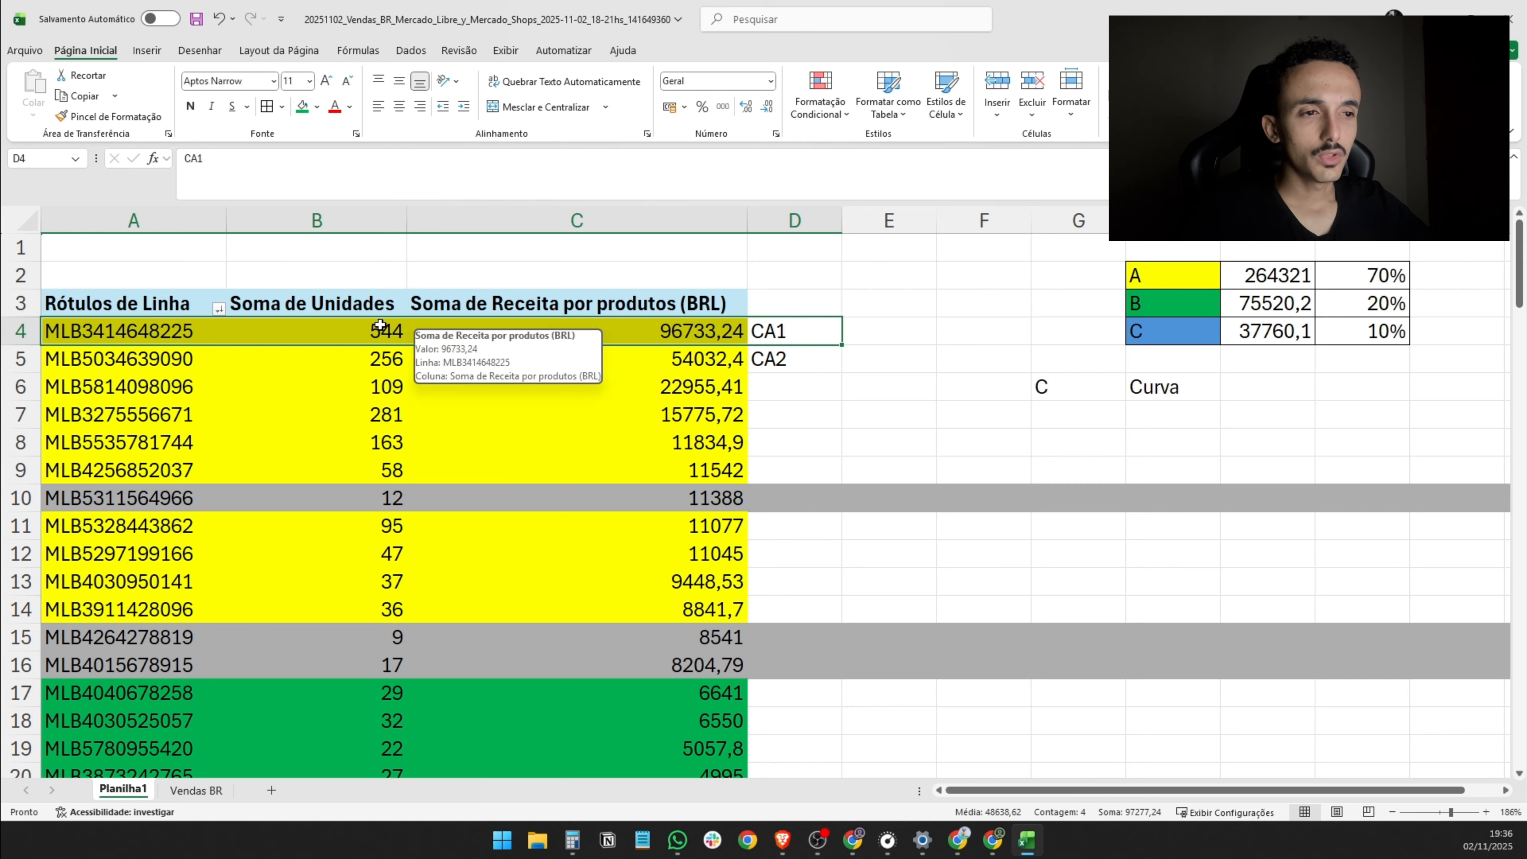
{"action": "left_click", "coordinate": [392, 356]}
{"action": "left_click", "coordinate": [366, 332]}
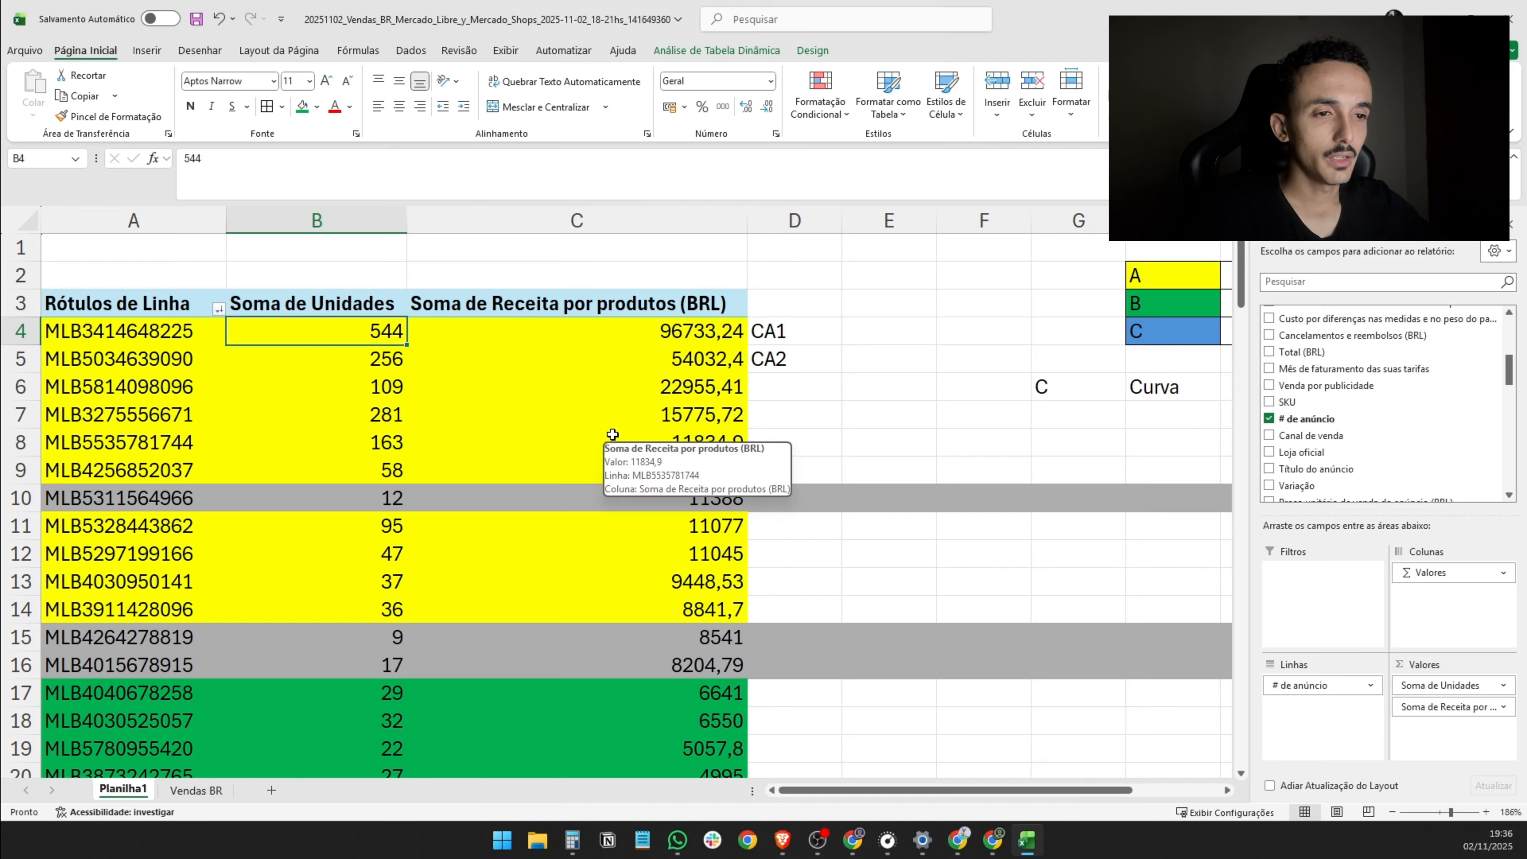
{"action": "left_click", "coordinate": [870, 333]}
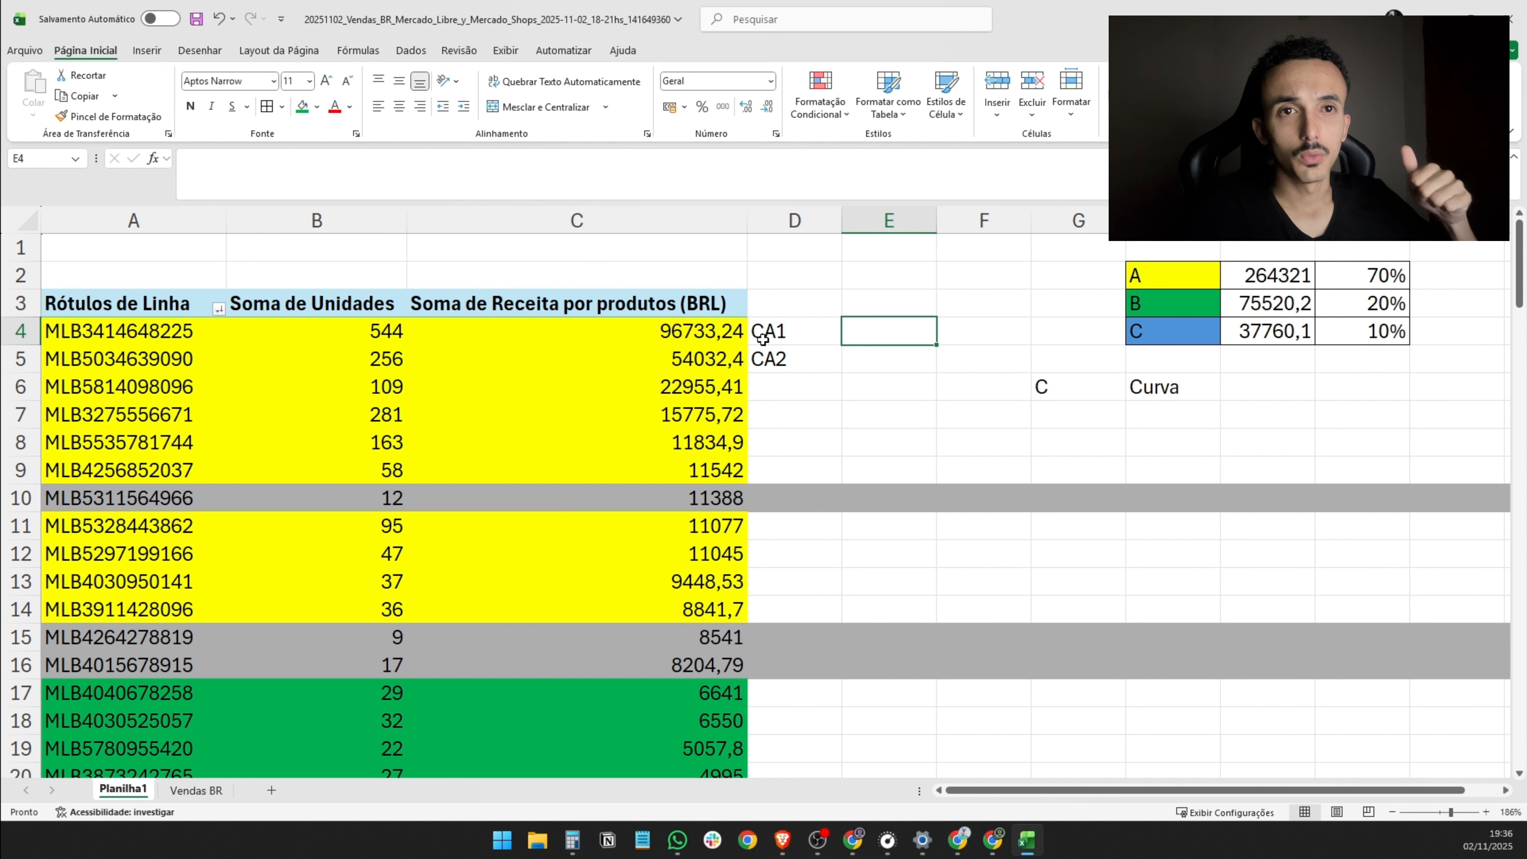
- Review the units and revenue of the remaining class A listings from row 6 down to row 14
{"action": "left_click", "coordinate": [774, 392]}
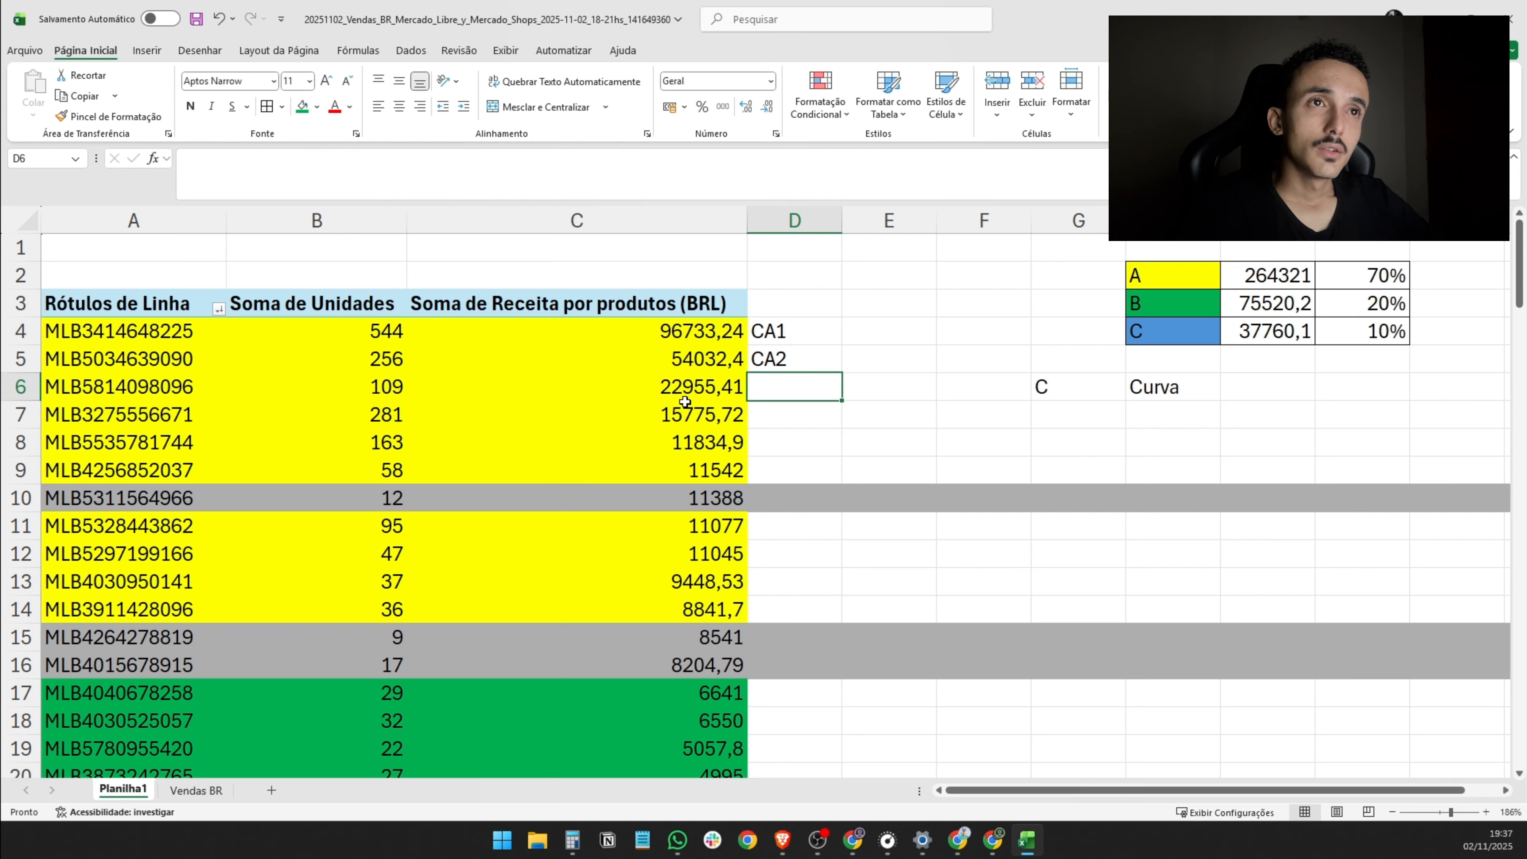
{"action": "left_click_drag", "start_coordinate": [682, 390], "coordinate": [679, 409]}
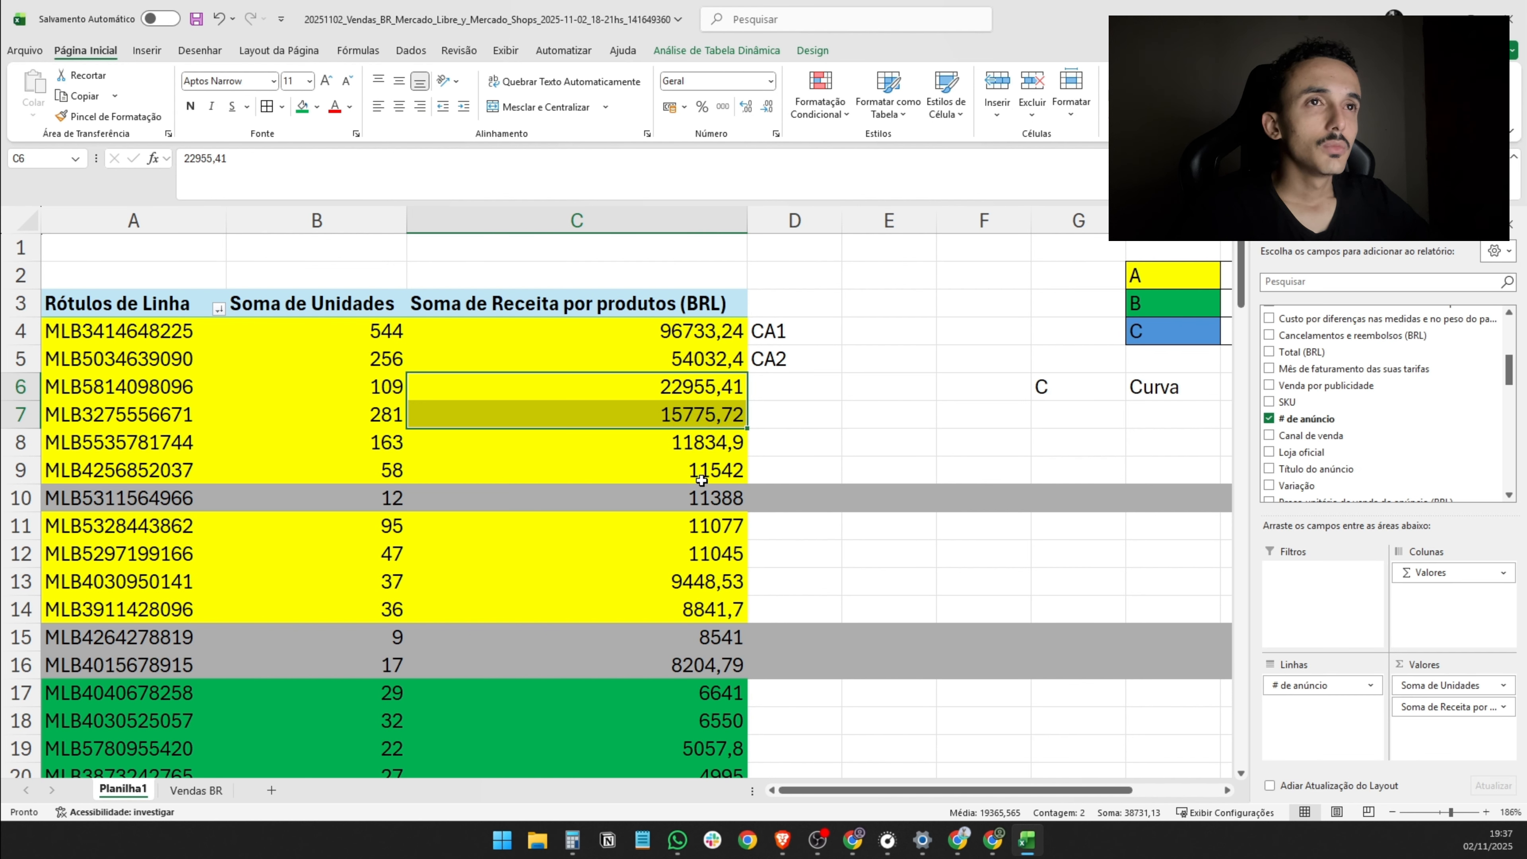
{"action": "left_click_drag", "start_coordinate": [120, 385], "coordinate": [575, 408]}
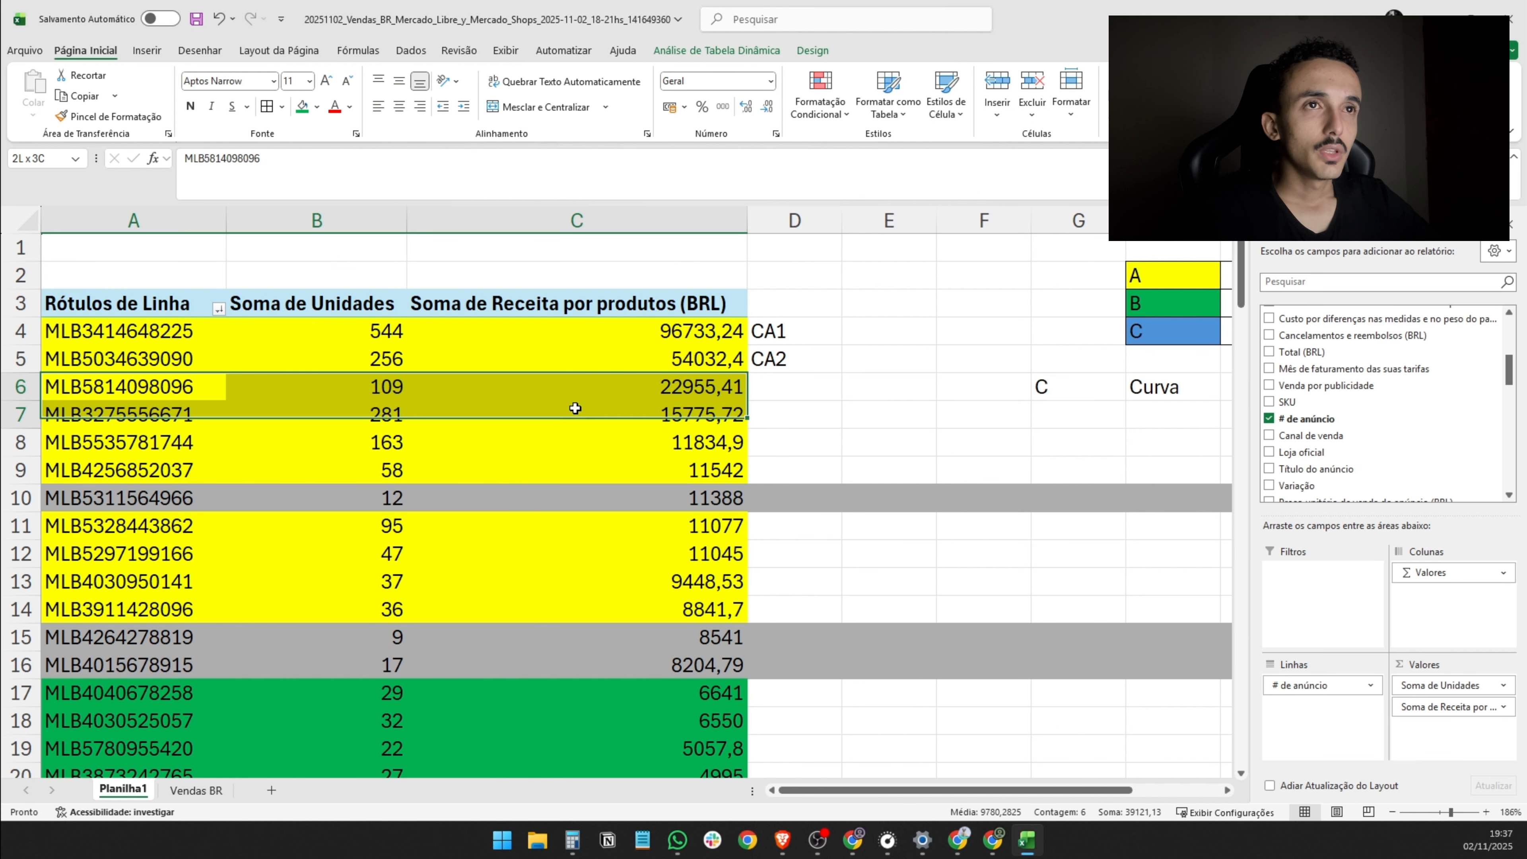
{"action": "left_click", "coordinate": [367, 397]}
{"action": "left_click", "coordinate": [30, 386]}
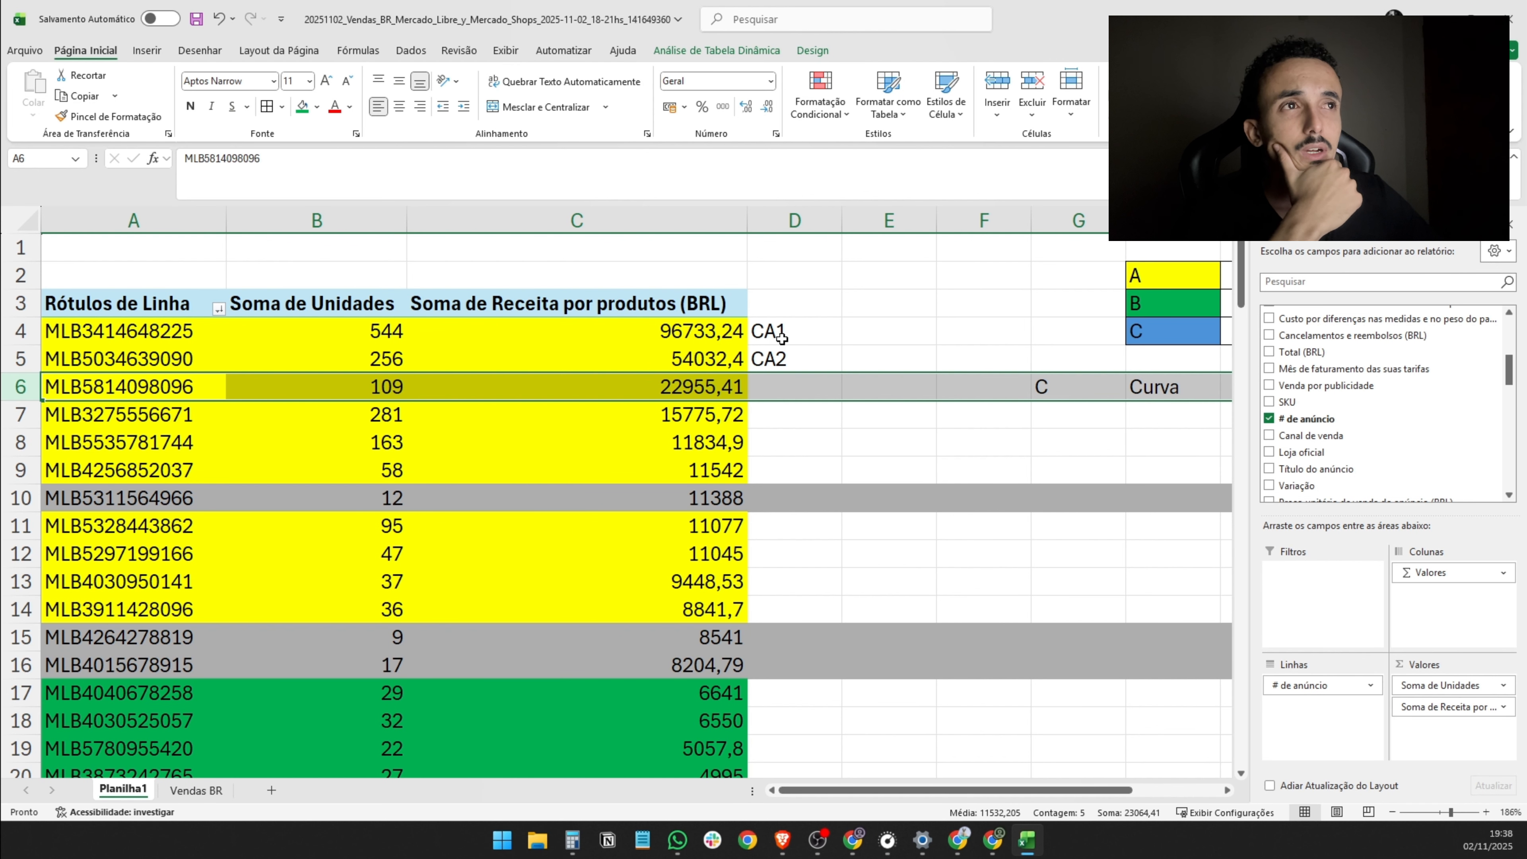
{"action": "left_click", "coordinate": [765, 386]}
{"action": "left_click", "coordinate": [769, 409]}
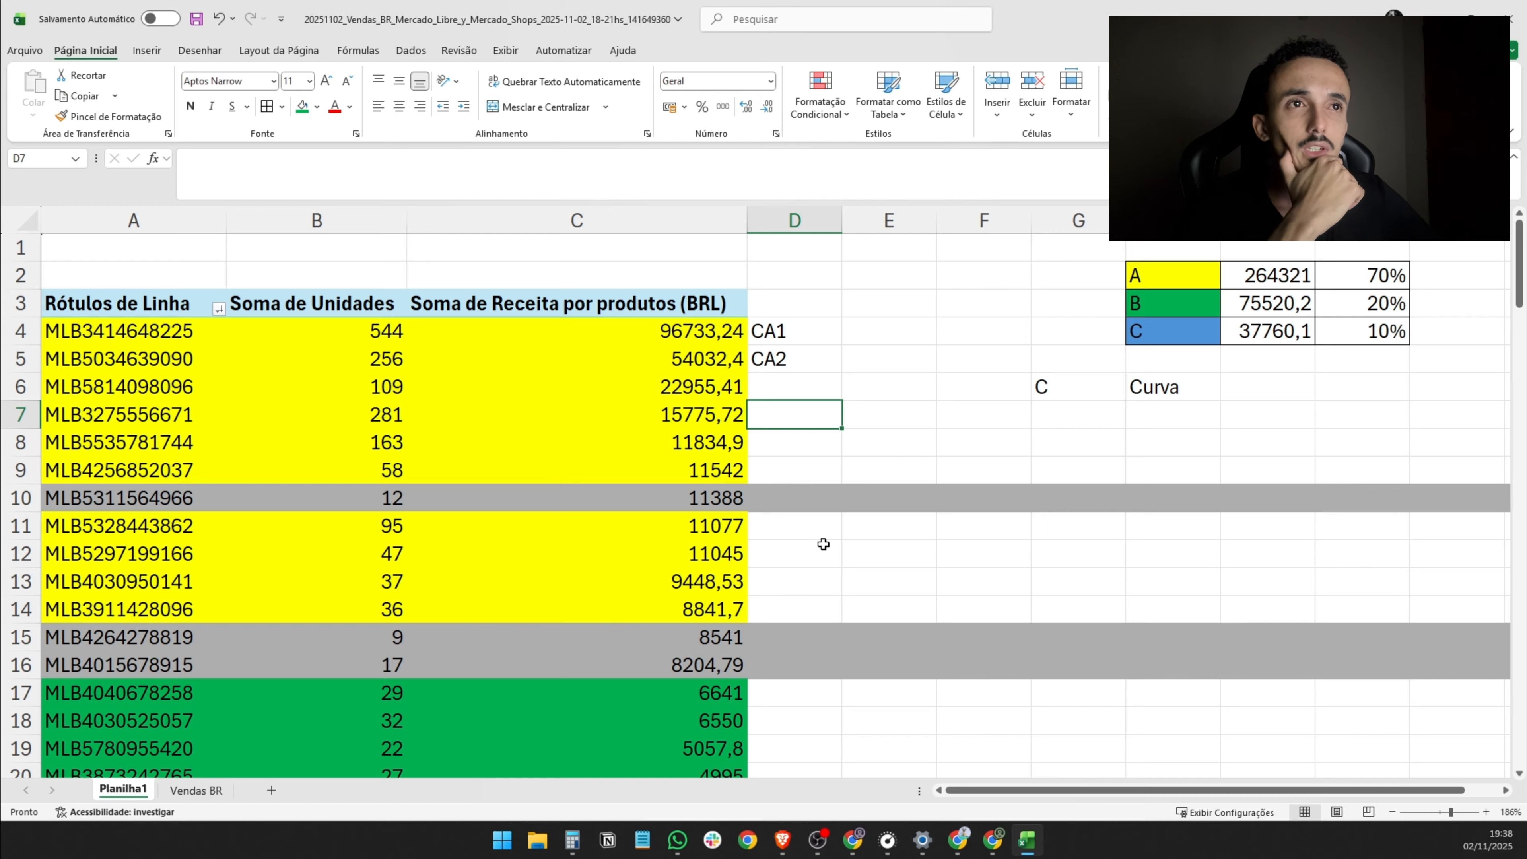
{"action": "left_click_drag", "start_coordinate": [45, 387], "coordinate": [840, 442]}
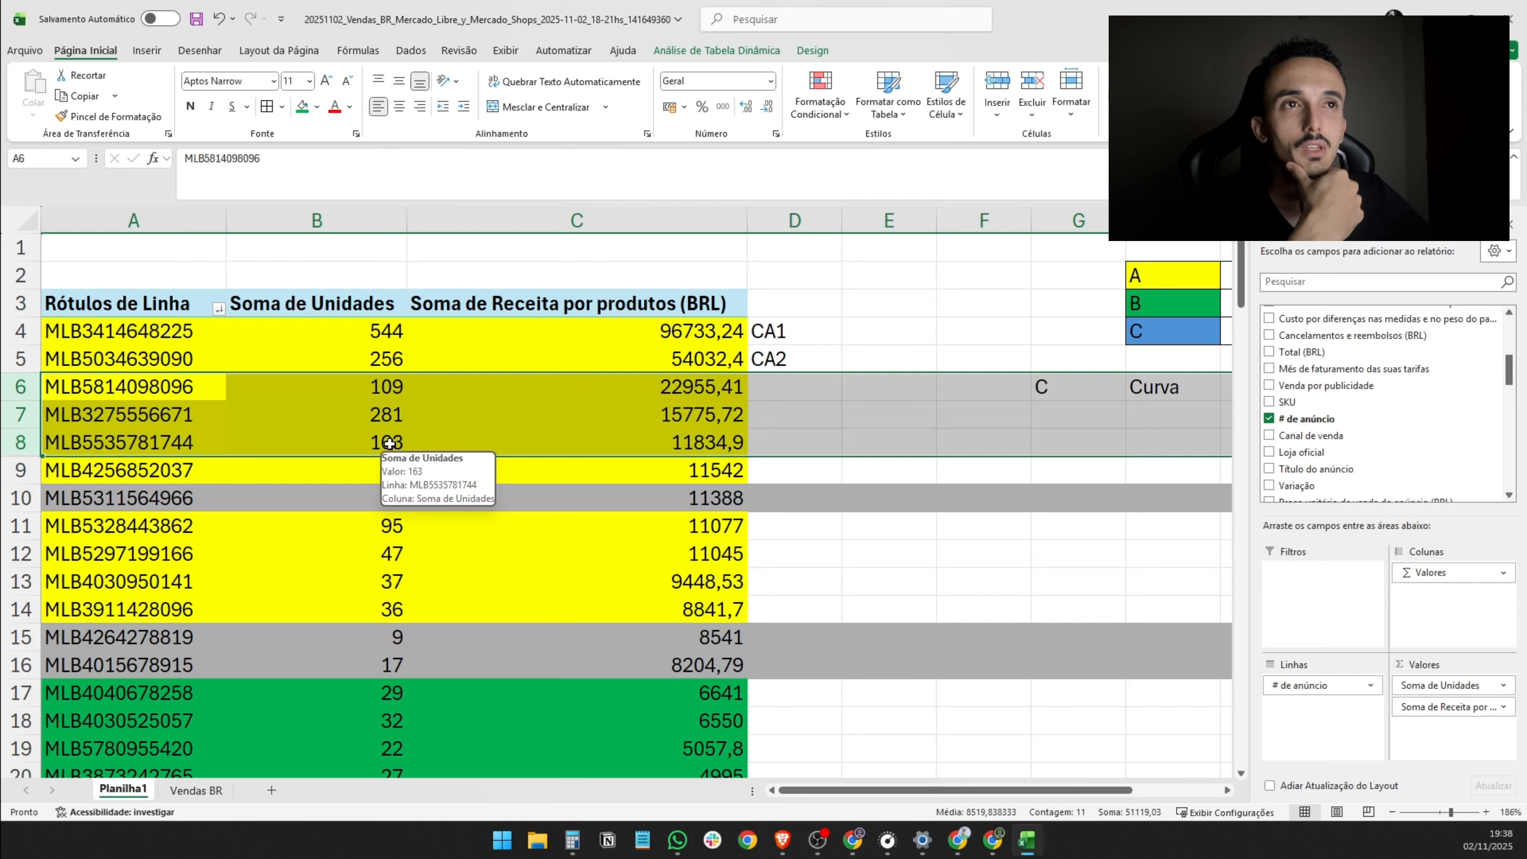
{"action": "left_click_drag", "start_coordinate": [20, 472], "coordinate": [25, 632]}
- Enter the classification code CA3 in D6 for the third class A listing
{"action": "left_click", "coordinate": [775, 385]}
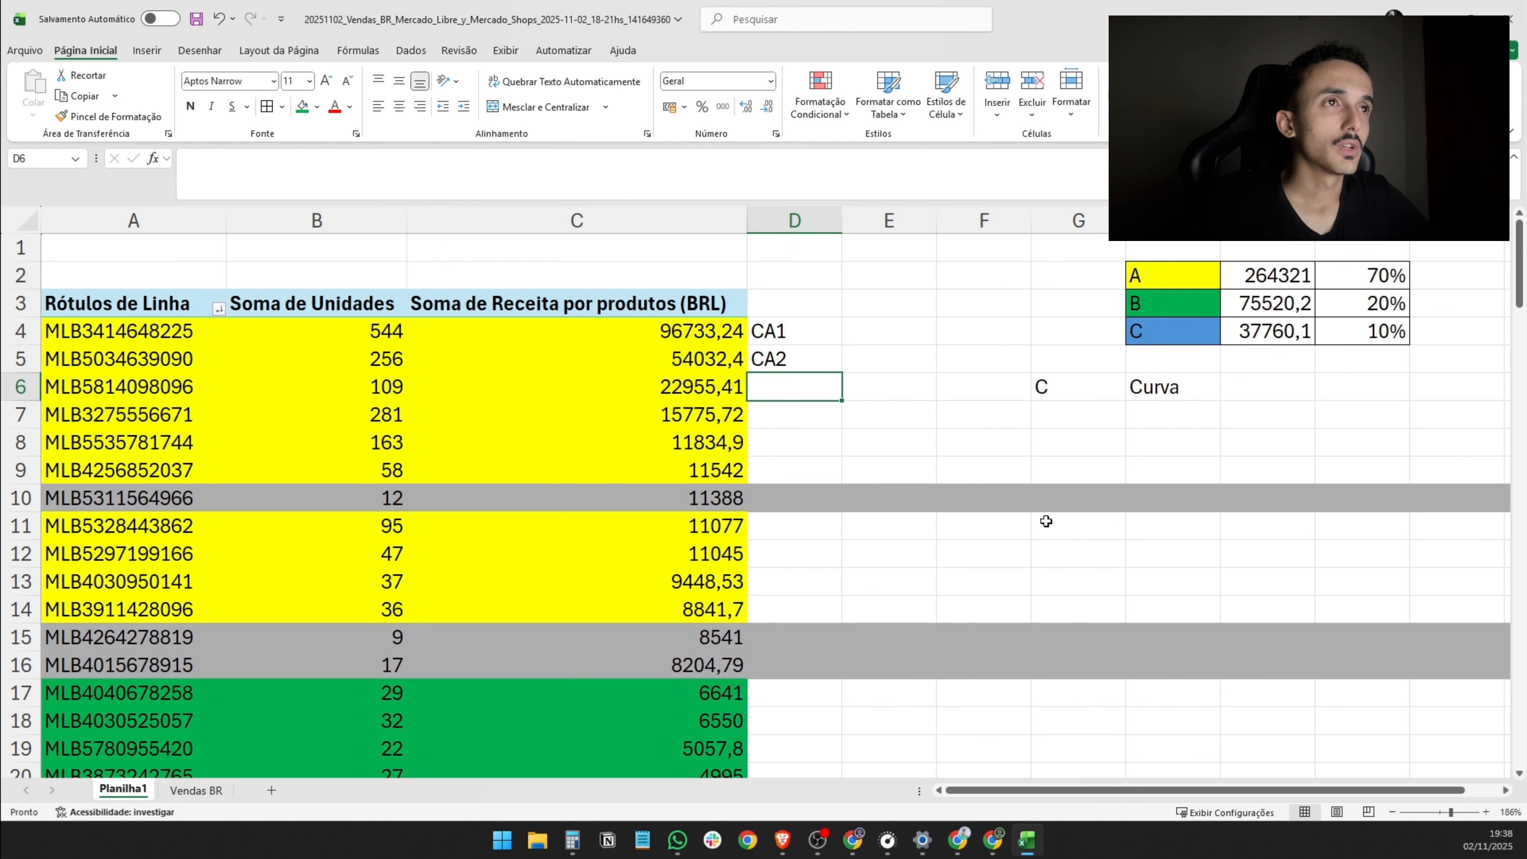
{"action": "type", "text": "CA3"}
{"action": "key", "text": "Return"}
{"action": "key", "text": "Down"}
{"action": "key", "text": "Down"}
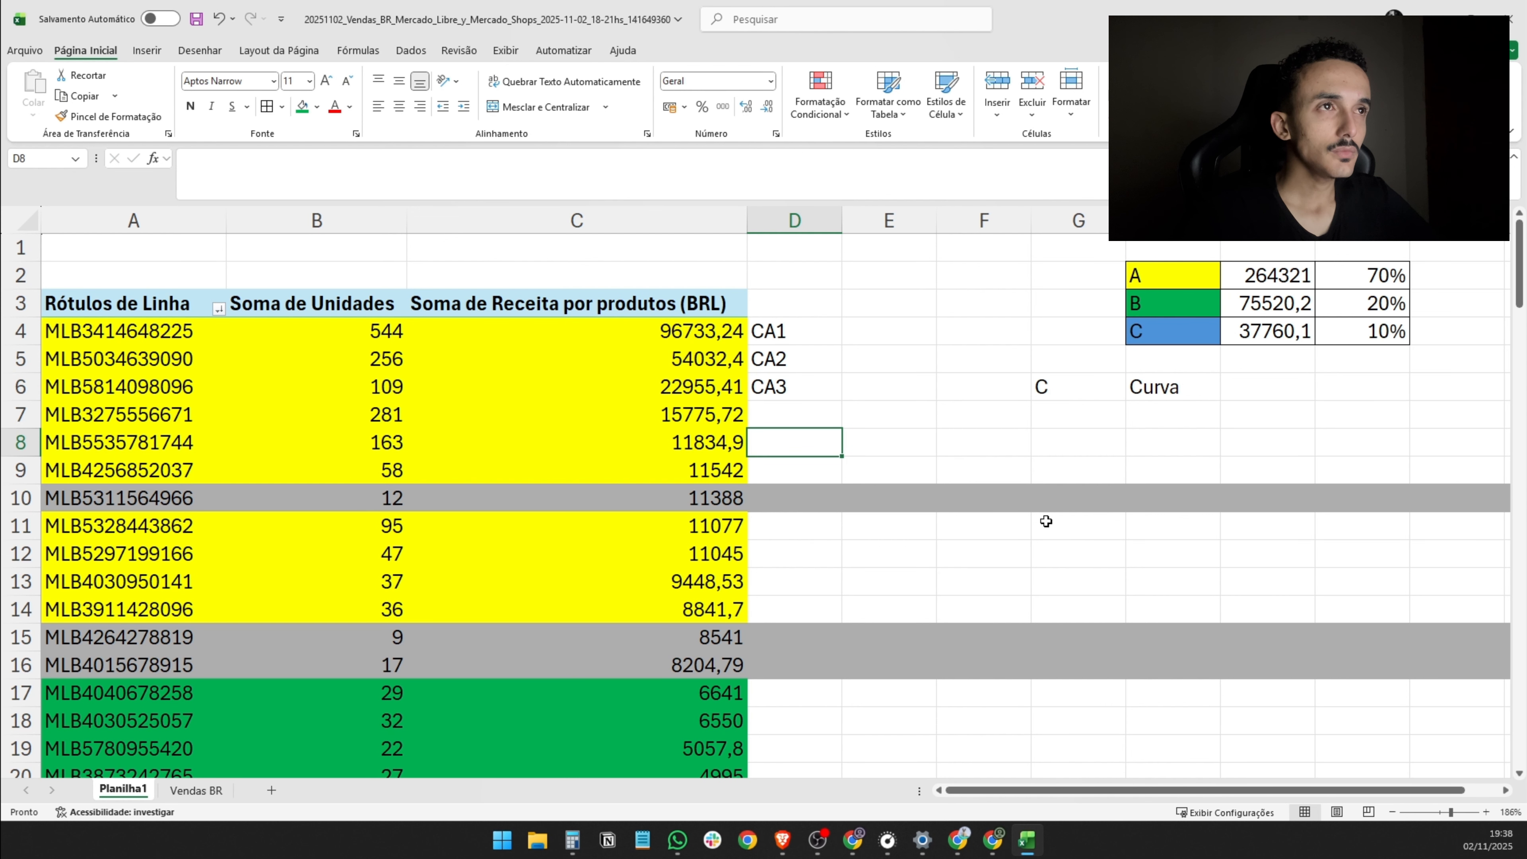
- Enter the code CA4 in D11 and check the units and revenue of the listings in rows 11 to 14
{"action": "left_click", "coordinate": [770, 502]}
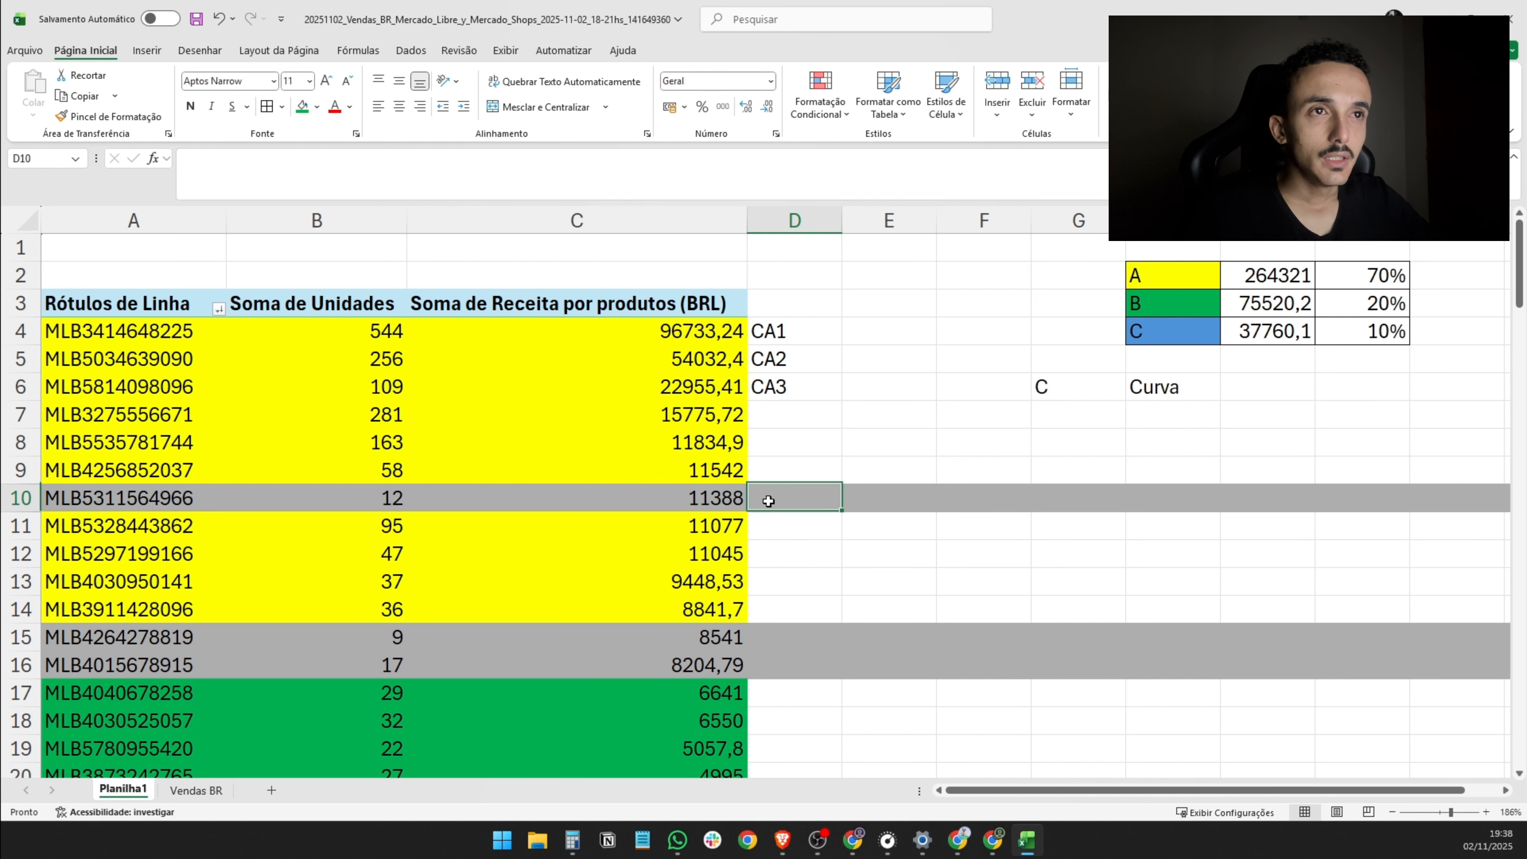
{"action": "left_click", "coordinate": [775, 538]}
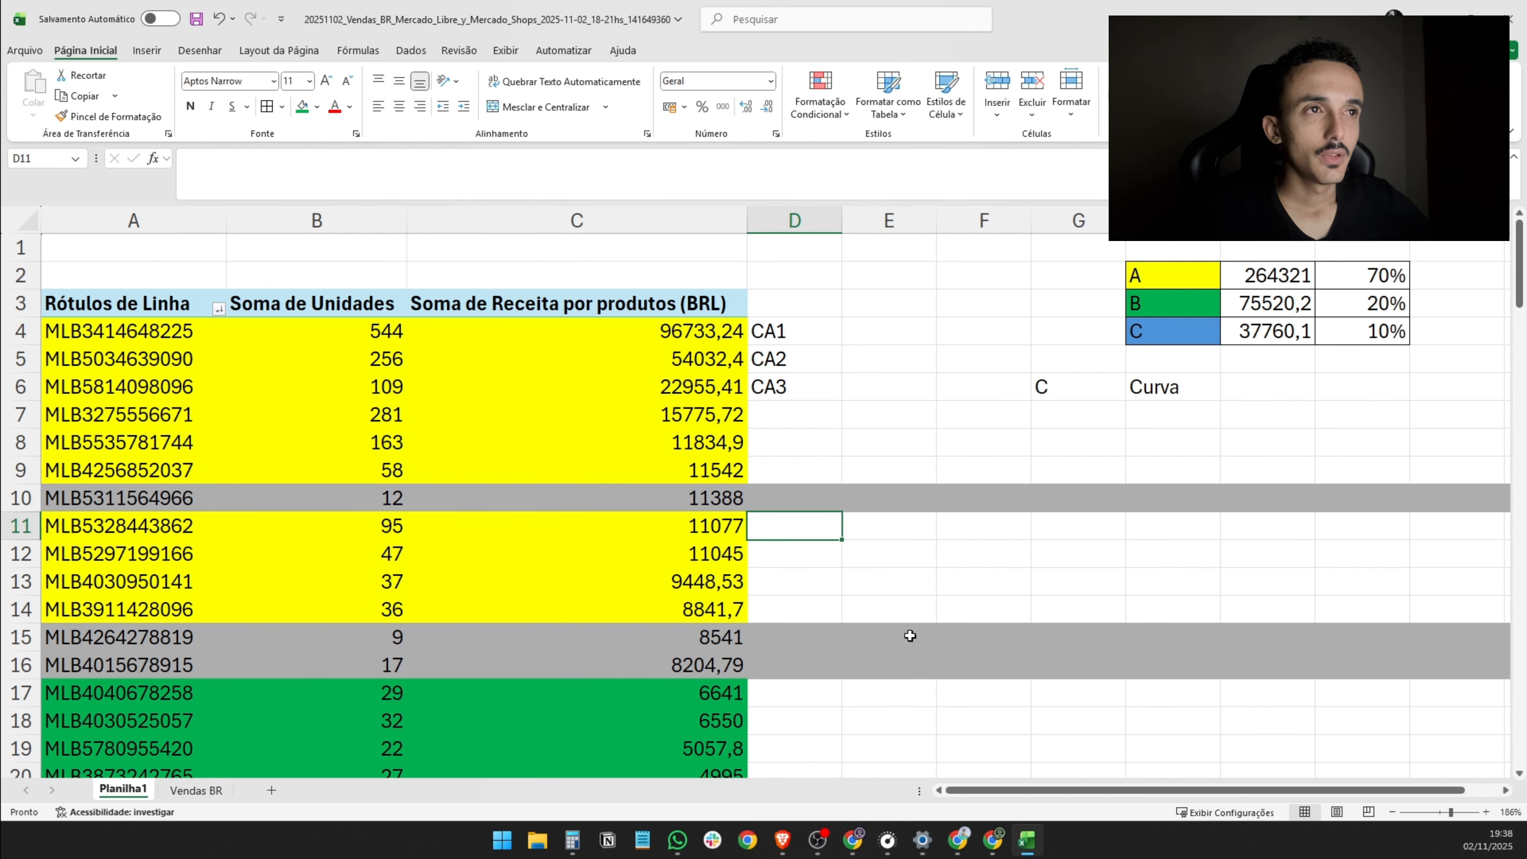
{"action": "type", "text": "CA4"}
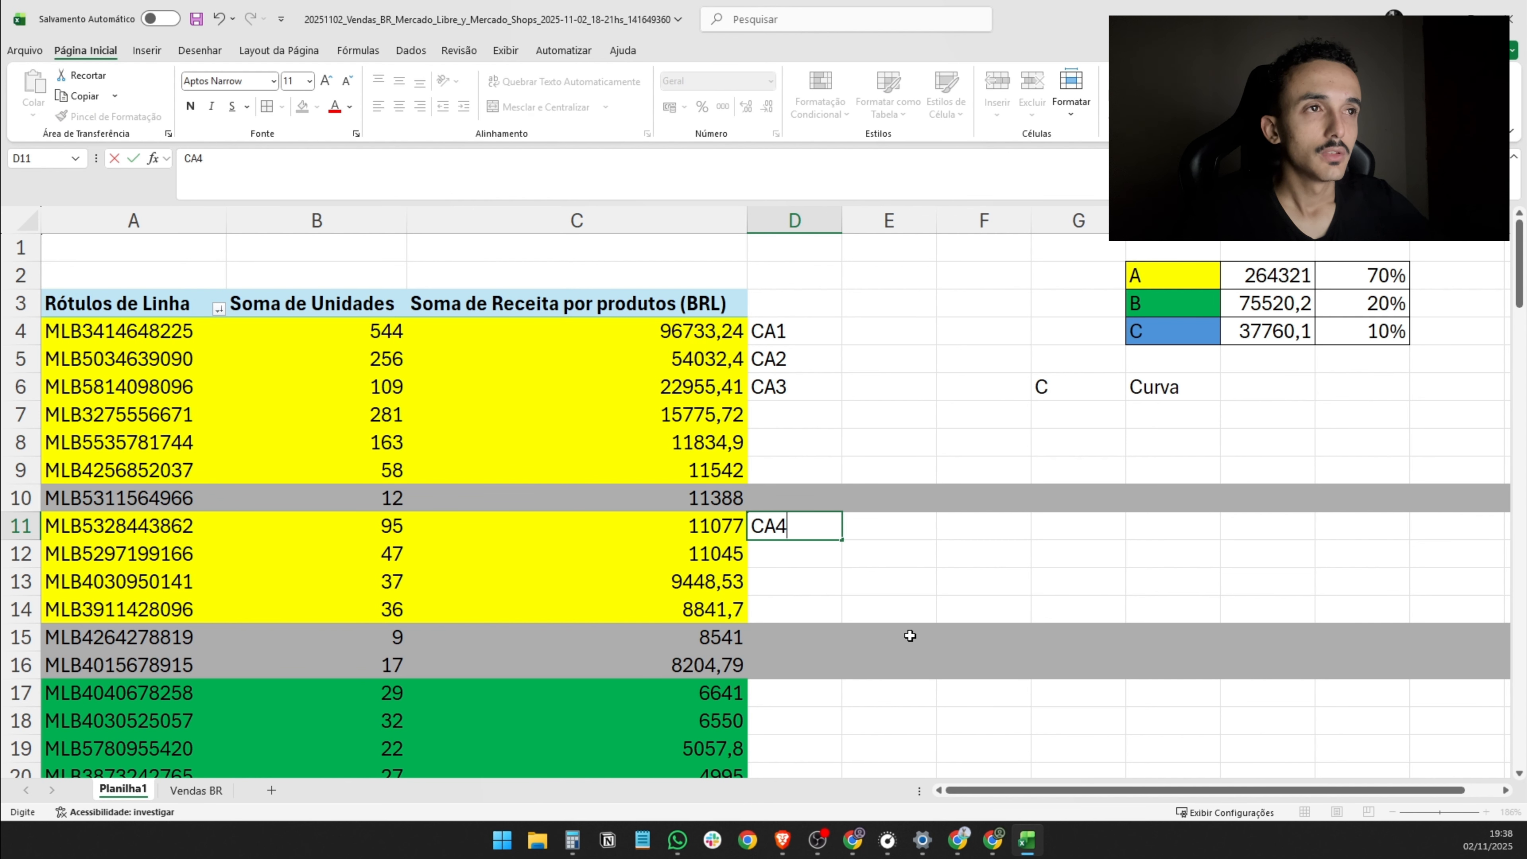
{"action": "key", "text": "Return"}
{"action": "left_click_drag", "start_coordinate": [75, 526], "coordinate": [63, 604]}
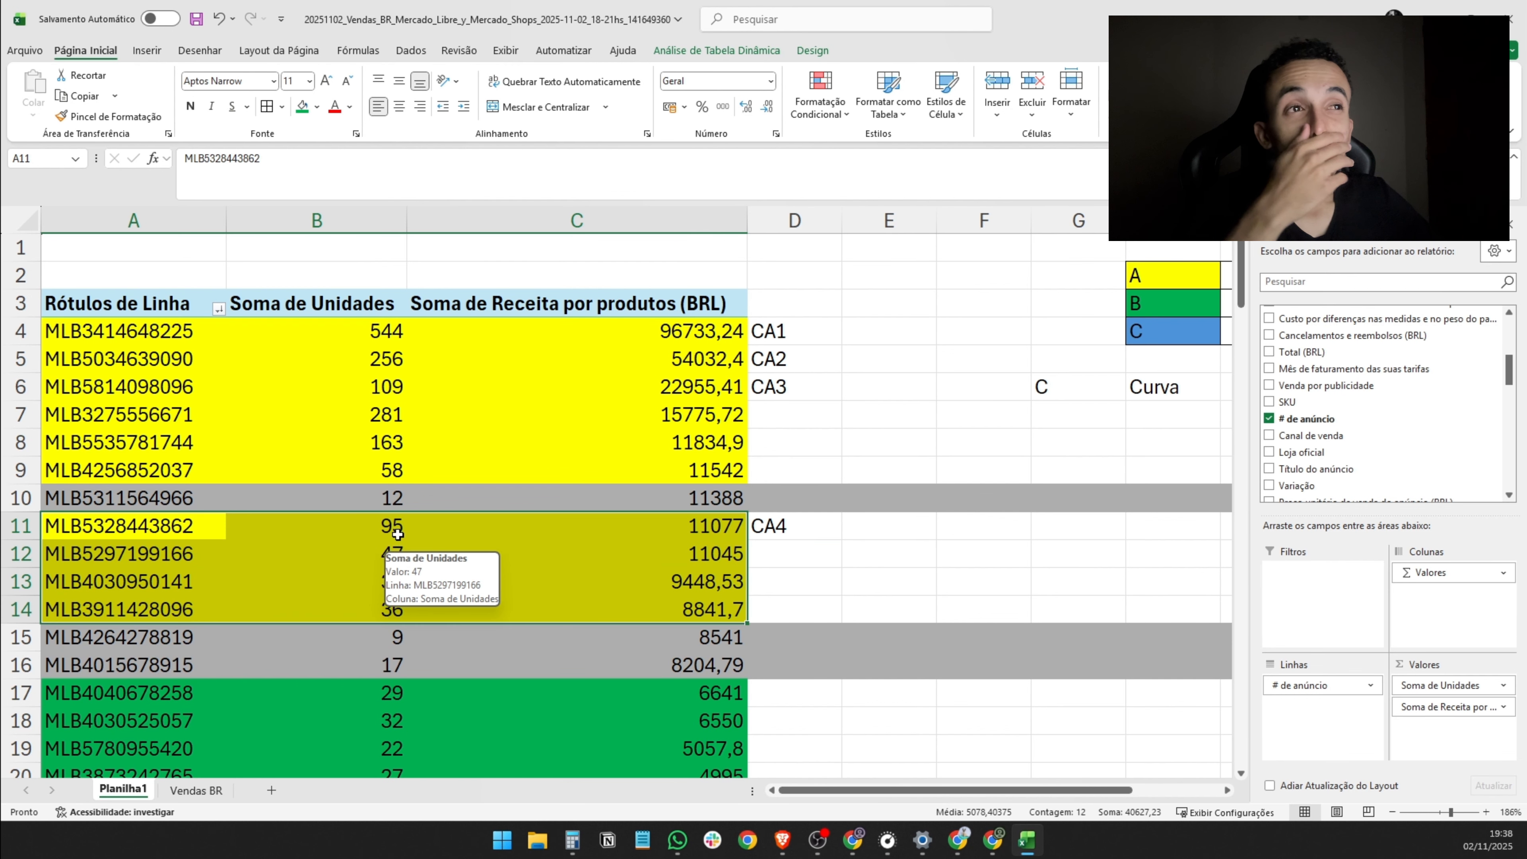
{"action": "left_click", "coordinate": [710, 532]}
{"action": "left_click_drag", "start_coordinate": [710, 532], "coordinate": [683, 606]}
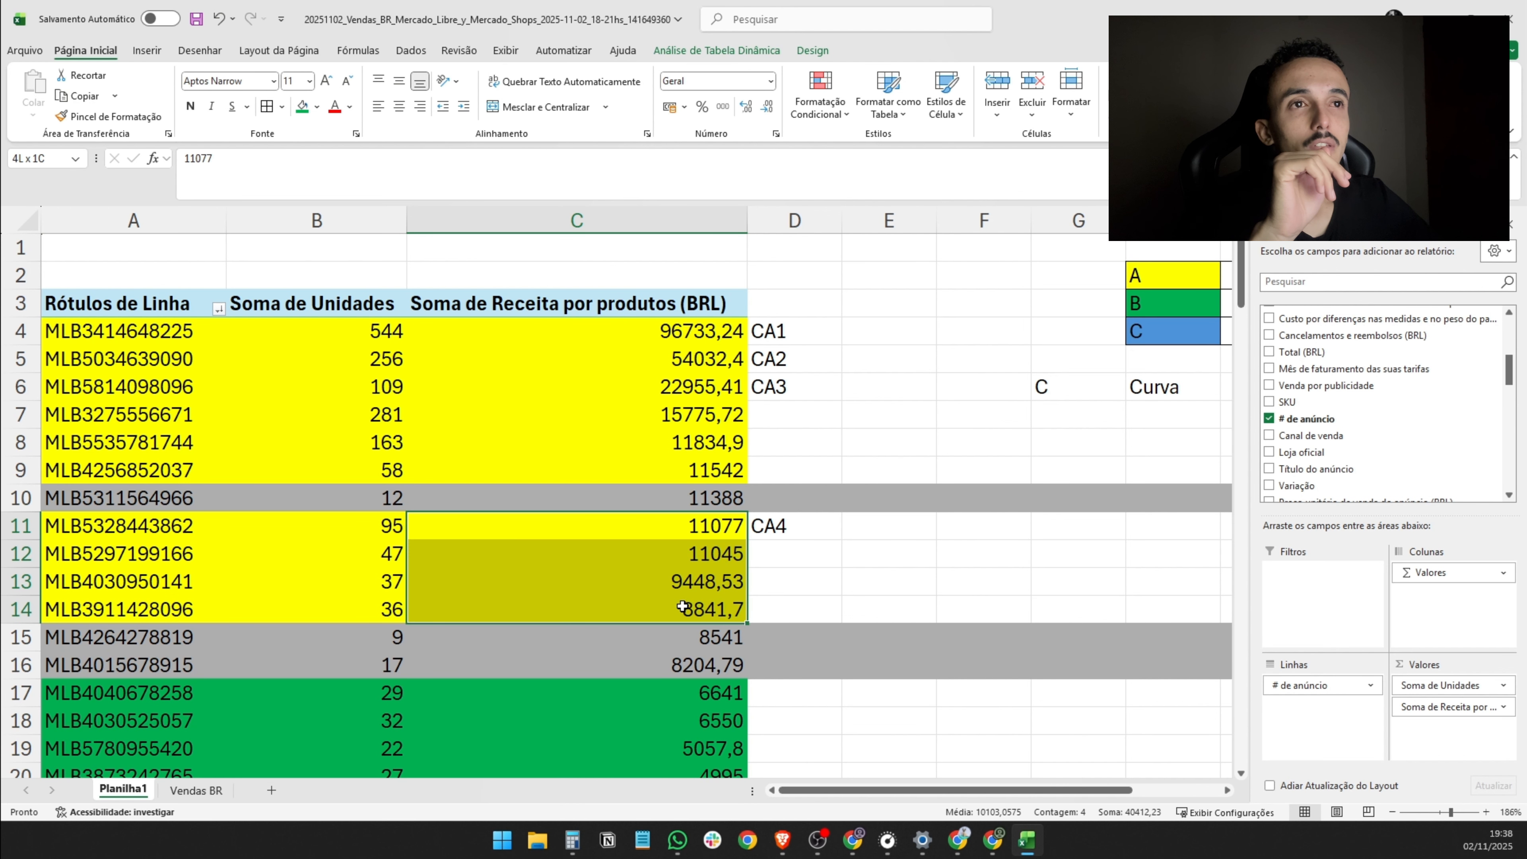
{"action": "left_click", "coordinate": [379, 549]}
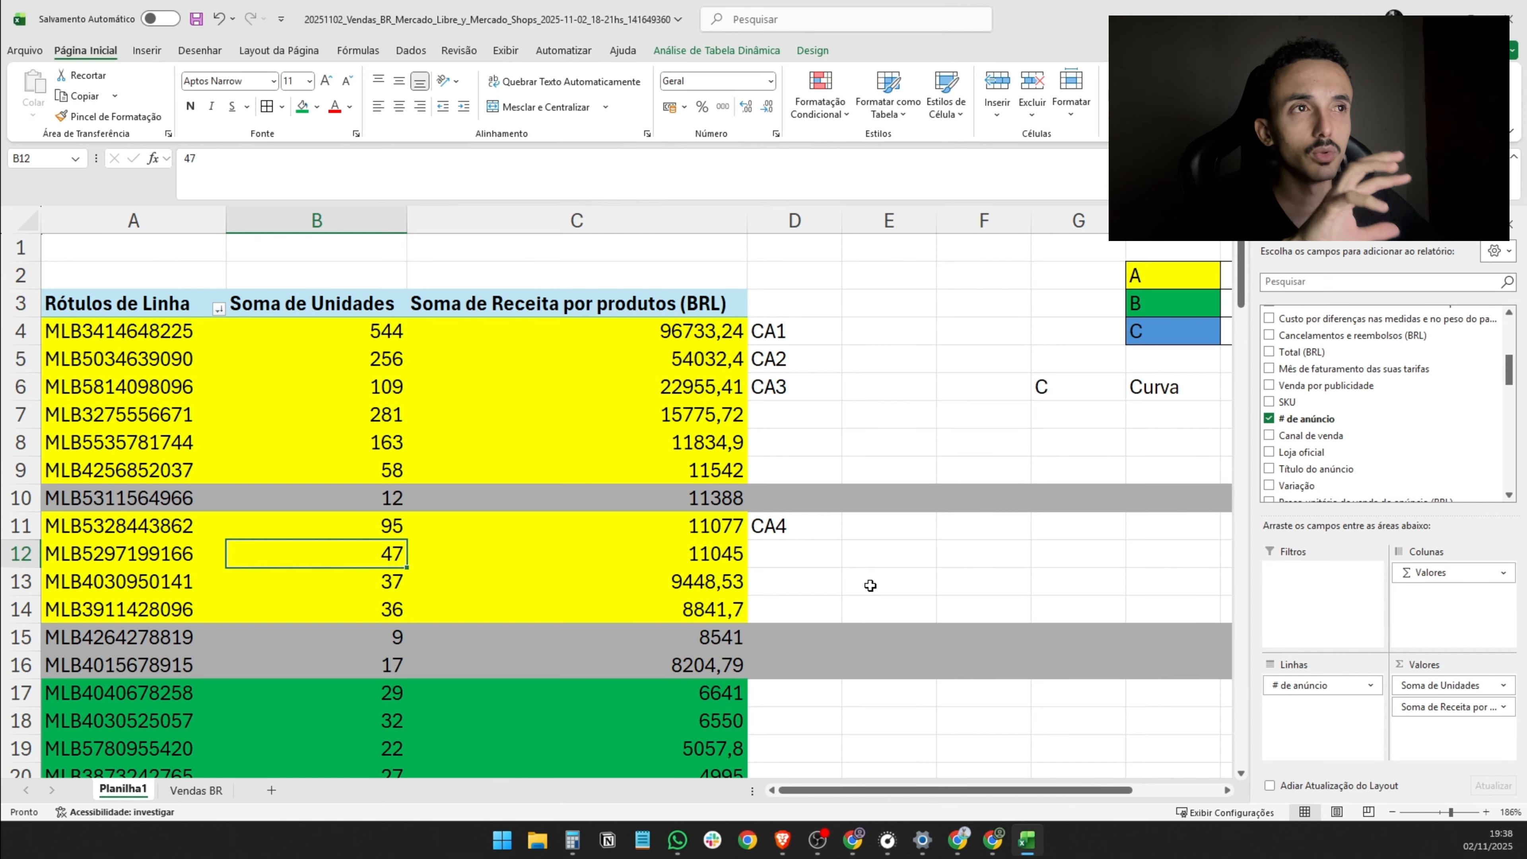
- Enter the classification code CA5 in D10 for the gray 12-unit listing
{"action": "scroll", "coordinate": [870, 585], "scroll_direction": "down", "scroll_amount": 2}
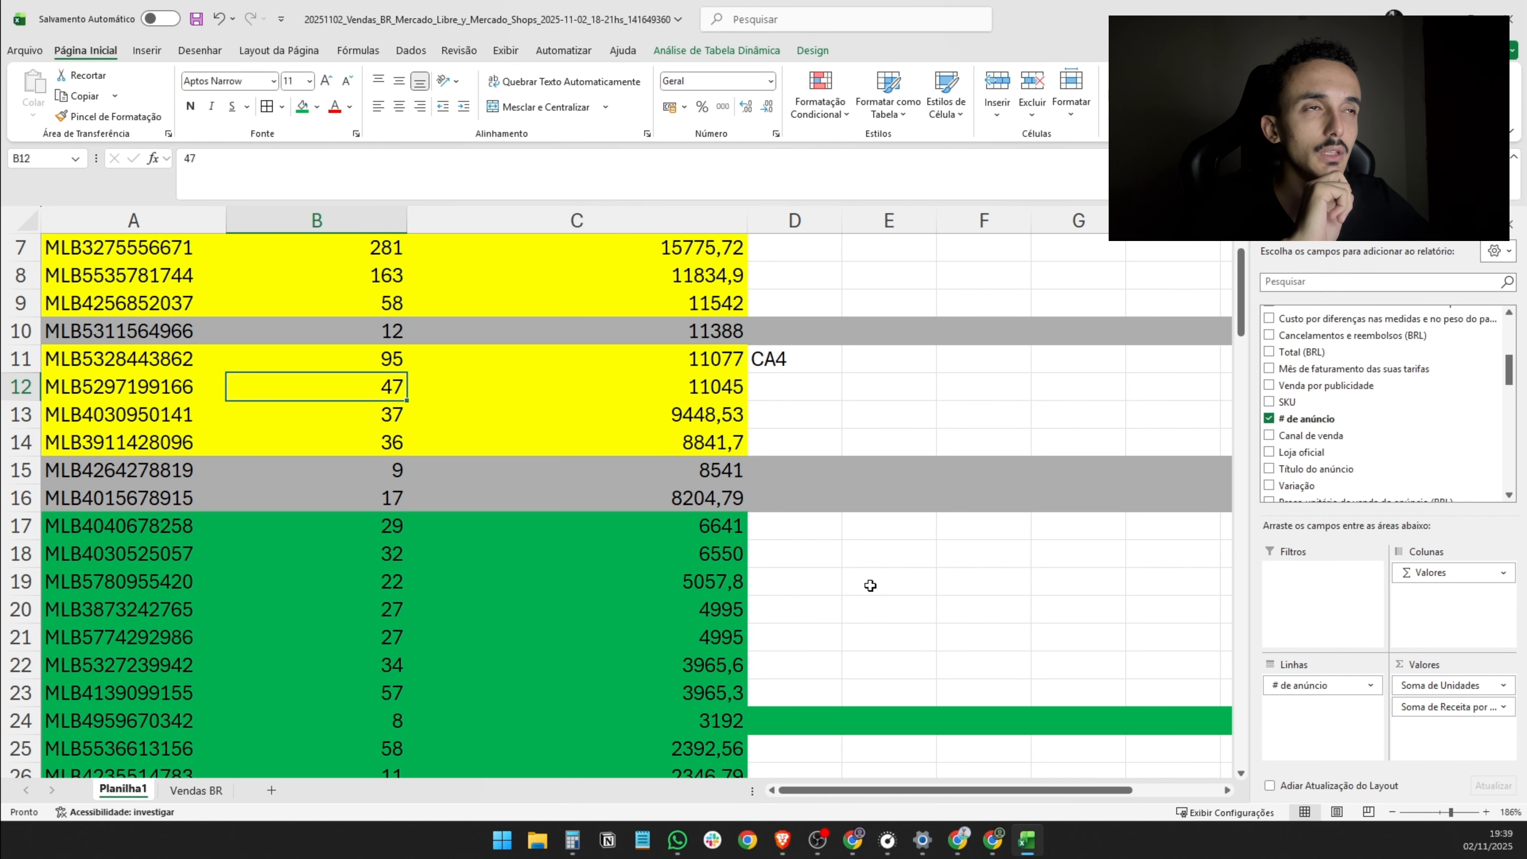
{"action": "scroll", "coordinate": [870, 585], "scroll_direction": "up", "scroll_amount": 2}
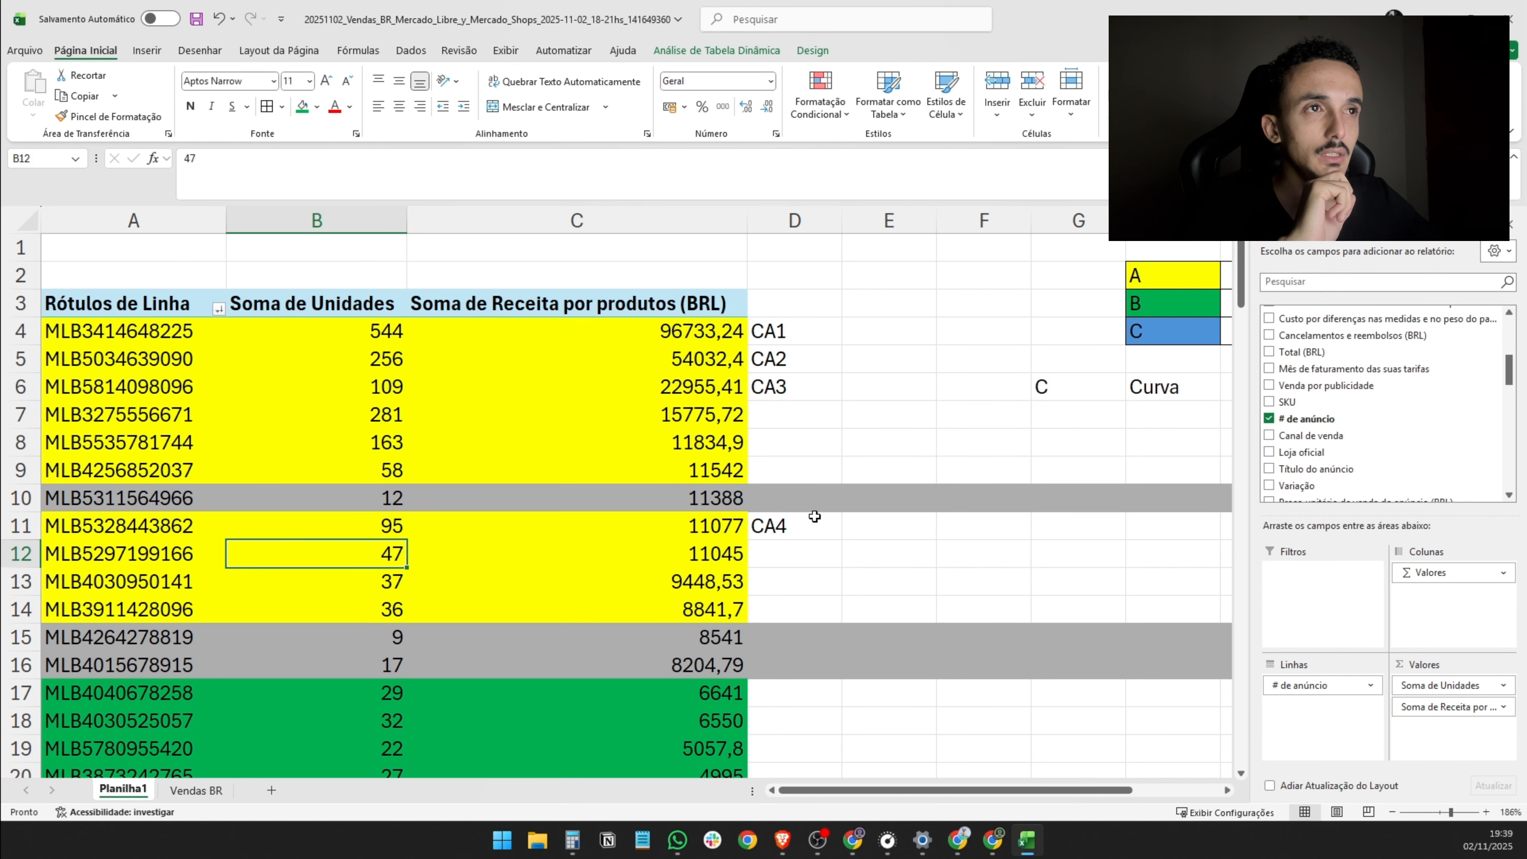
{"action": "left_click", "coordinate": [805, 503]}
{"action": "type", "text": "CA"}
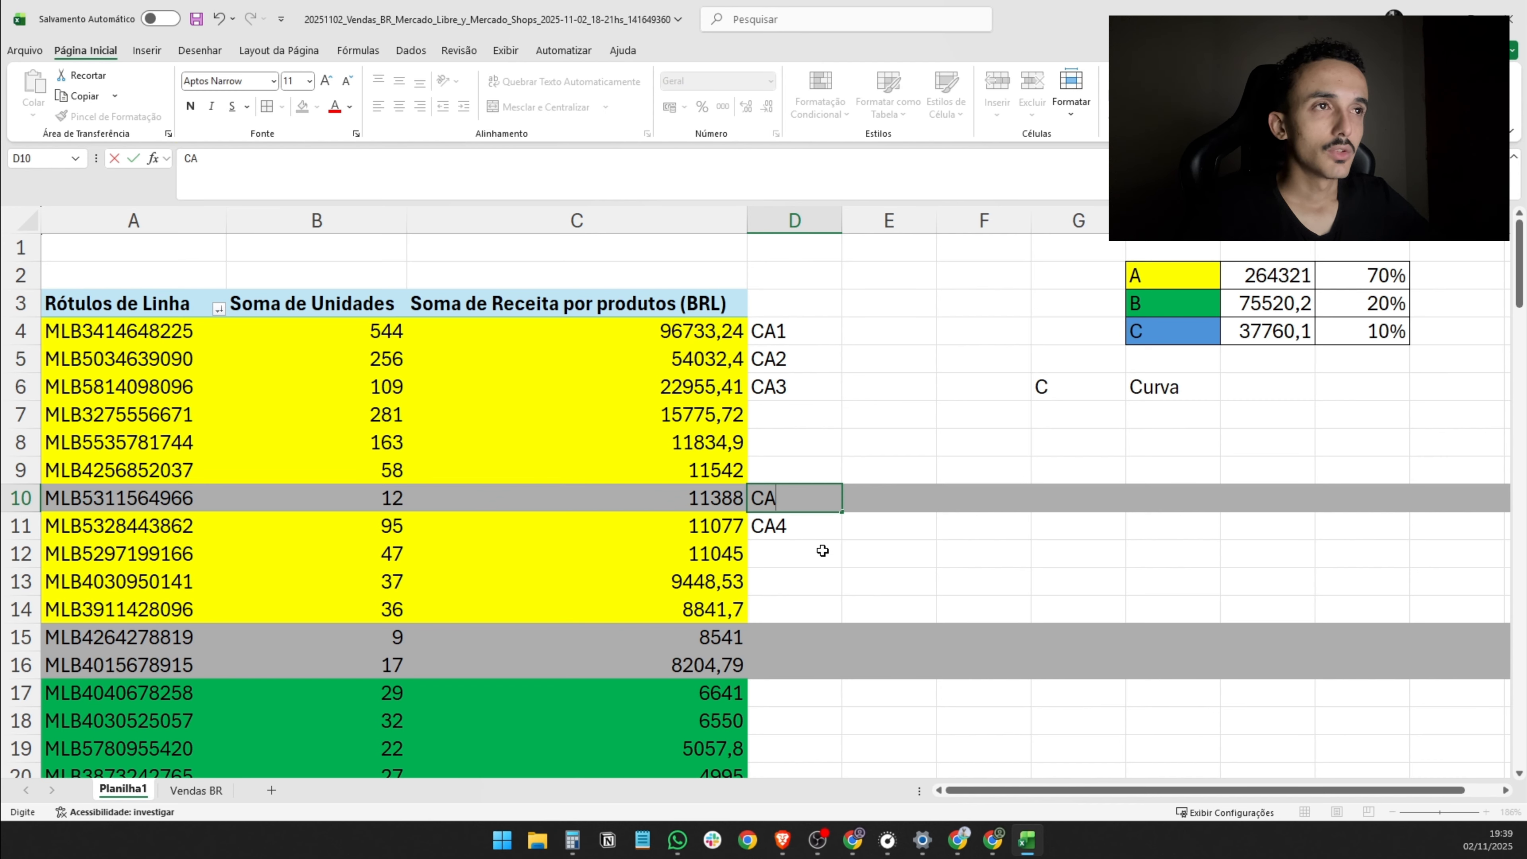
{"action": "type", "text": "5"}
{"action": "left_click", "coordinate": [824, 574]}
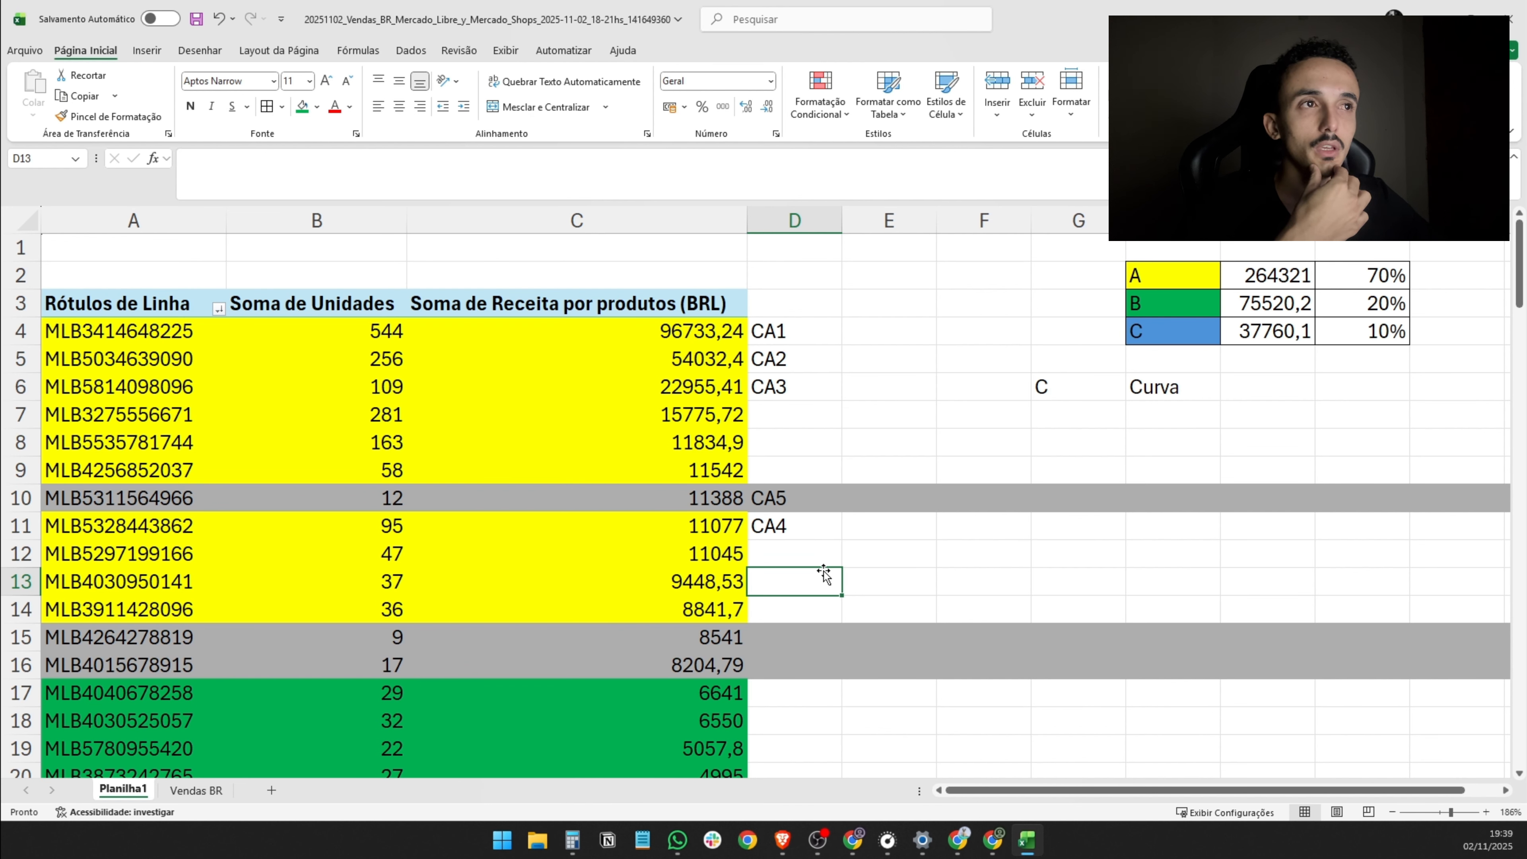
{"action": "left_click", "coordinate": [780, 489]}
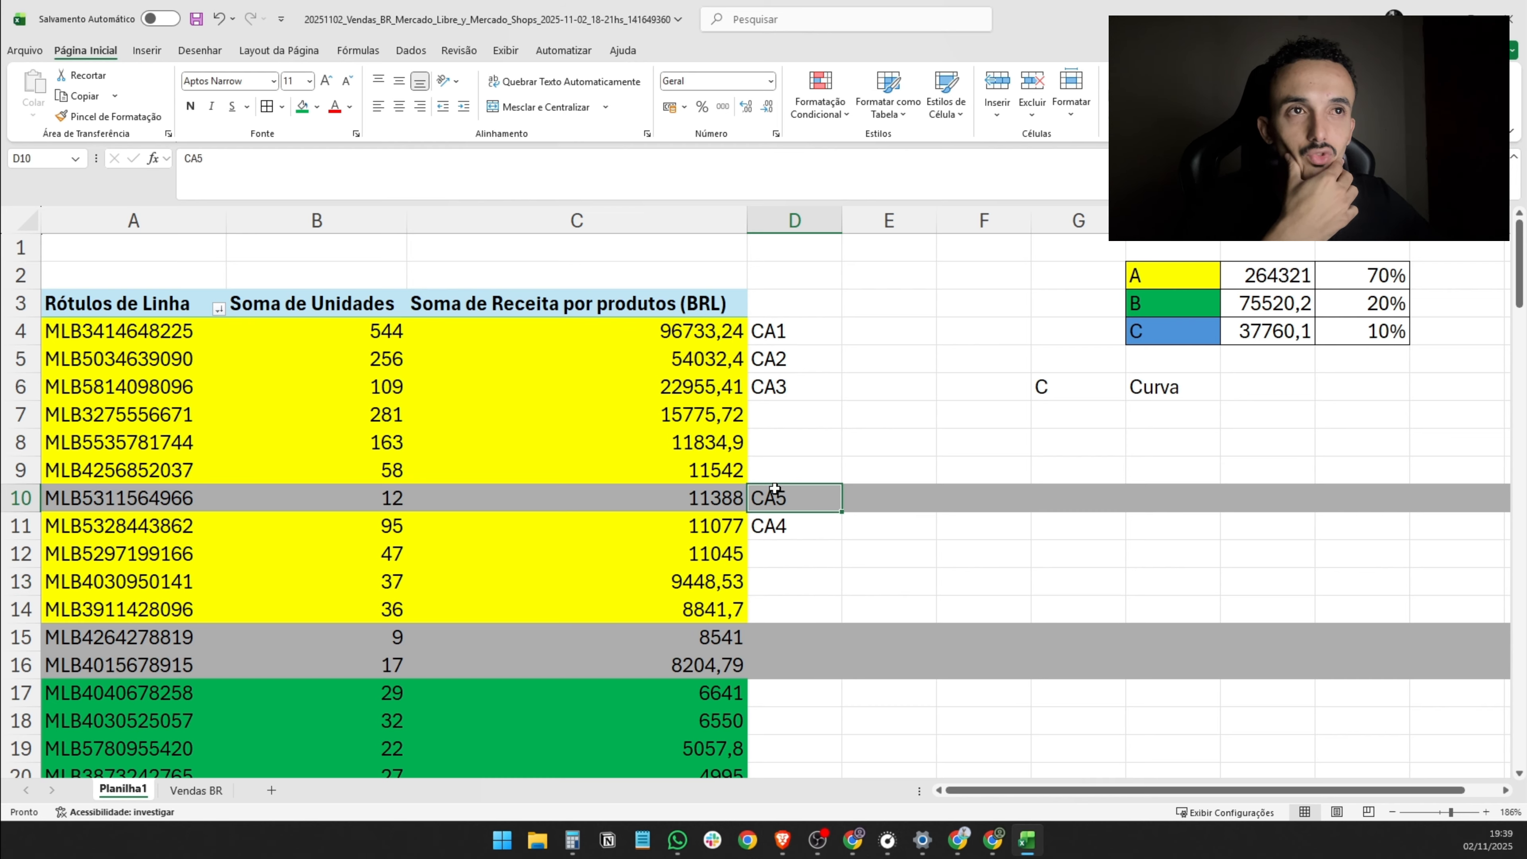
- Enter the classification code CA5 in D15 for the gray 9-unit listing
{"action": "left_click", "coordinate": [376, 494]}
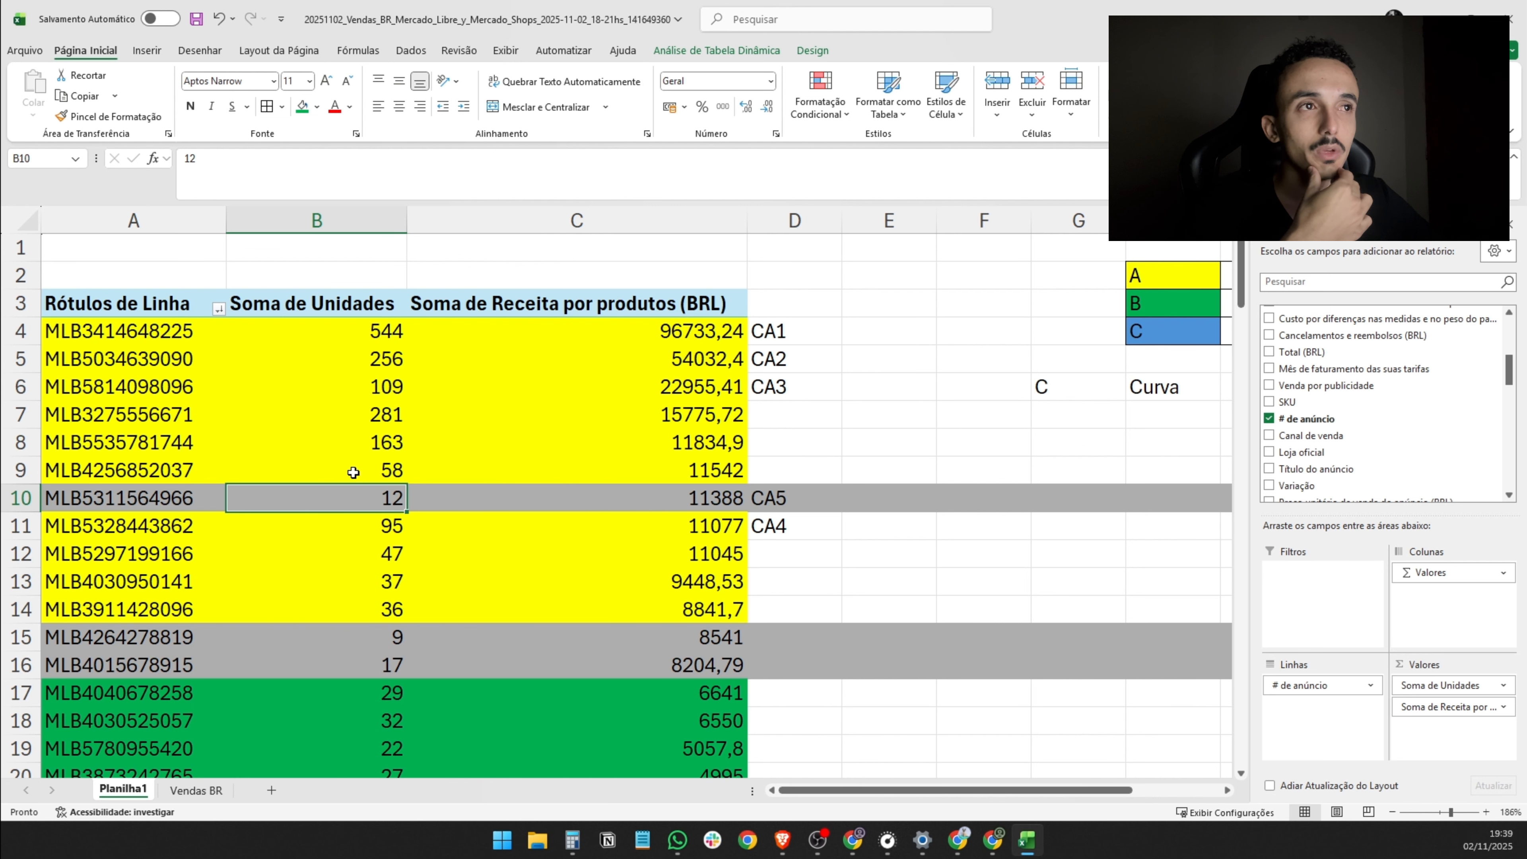
{"action": "left_click", "coordinate": [767, 638]}
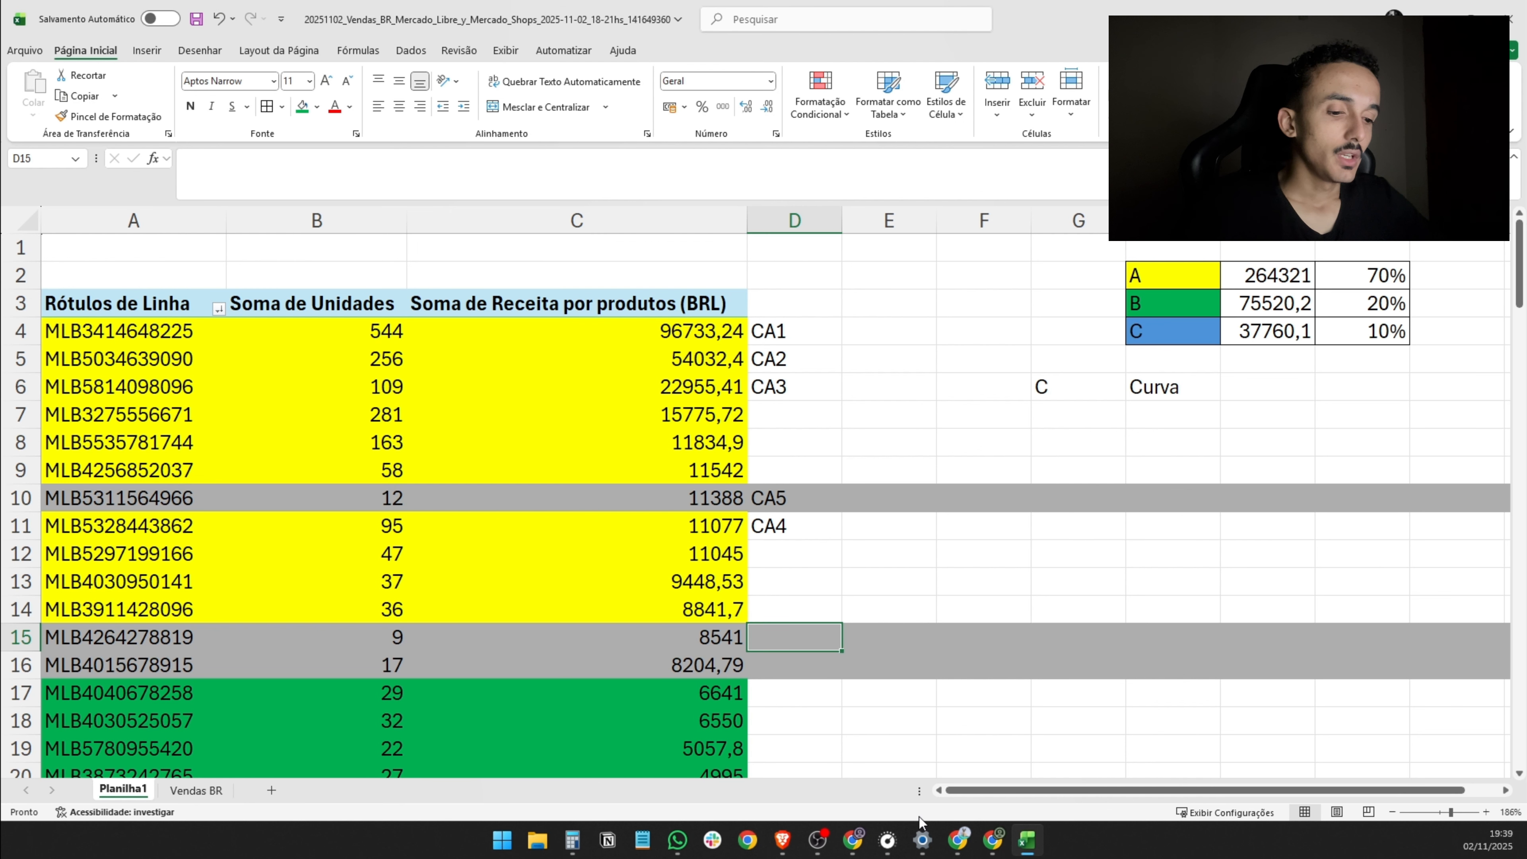
{"action": "type", "text": "CA5"}
{"action": "key", "text": "Return"}
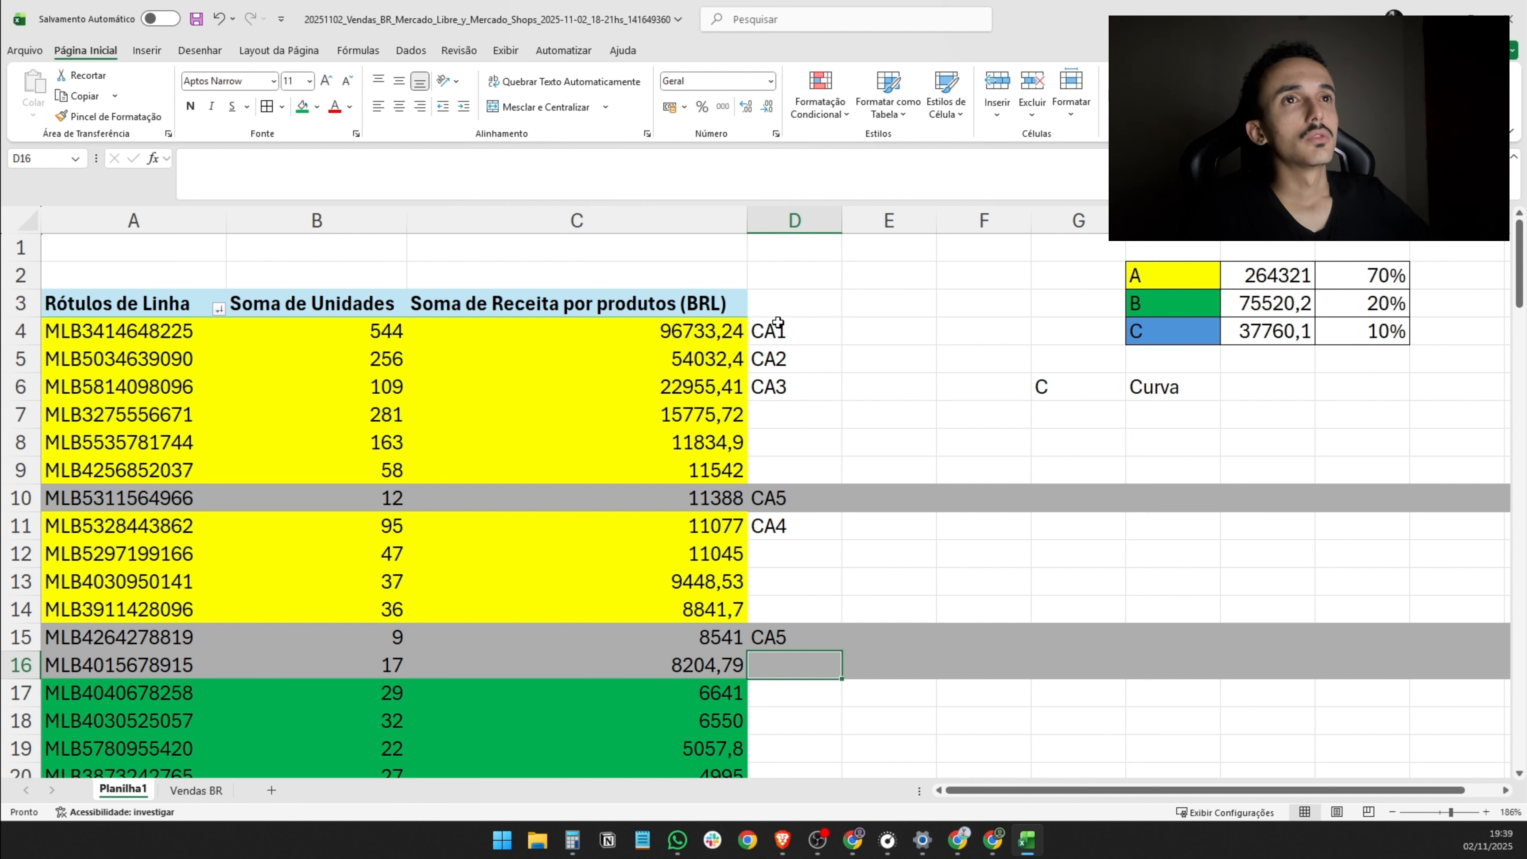
- Select rows 4 to 16 to review the whole class A listing group with its gray listings and assigned codes
{"action": "left_click_drag", "start_coordinate": [54, 331], "coordinate": [89, 656]}
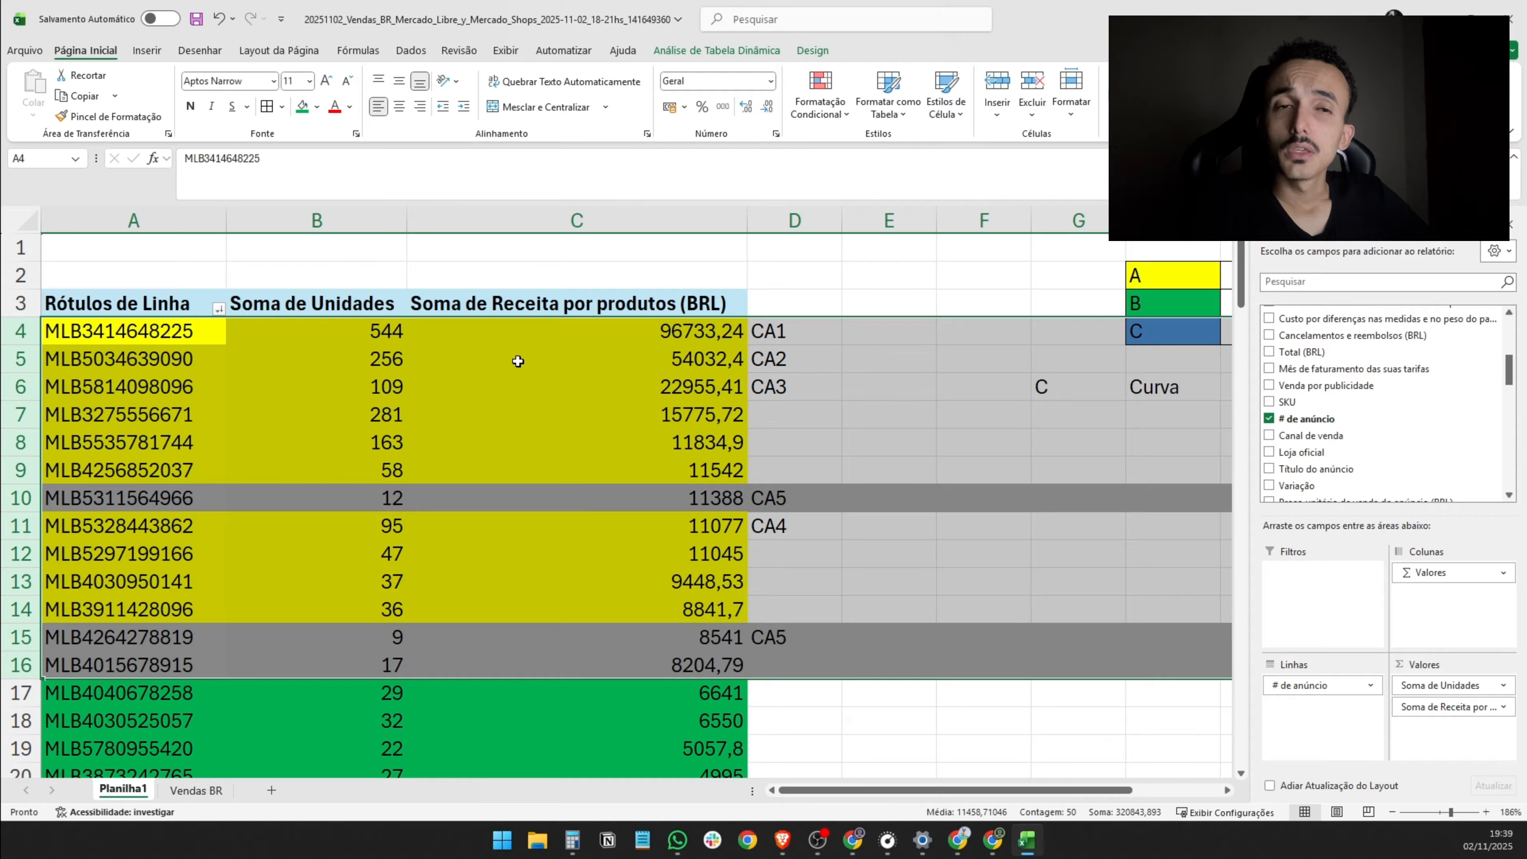
{"action": "mouse_move", "coordinate": [518, 360]}
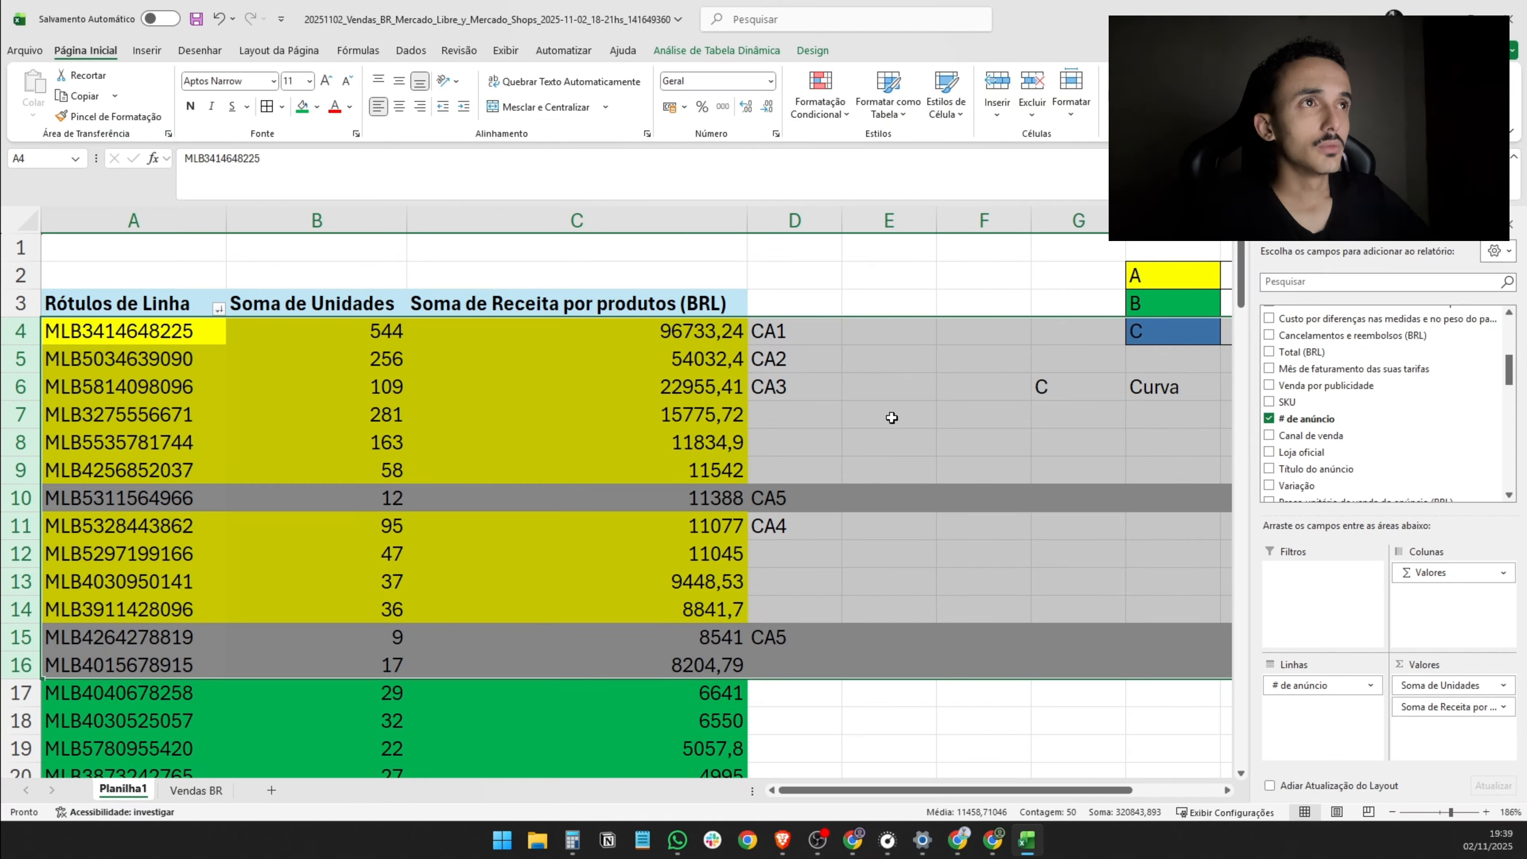
{"action": "left_click", "coordinate": [913, 395]}
{"action": "left_click", "coordinate": [881, 328]}
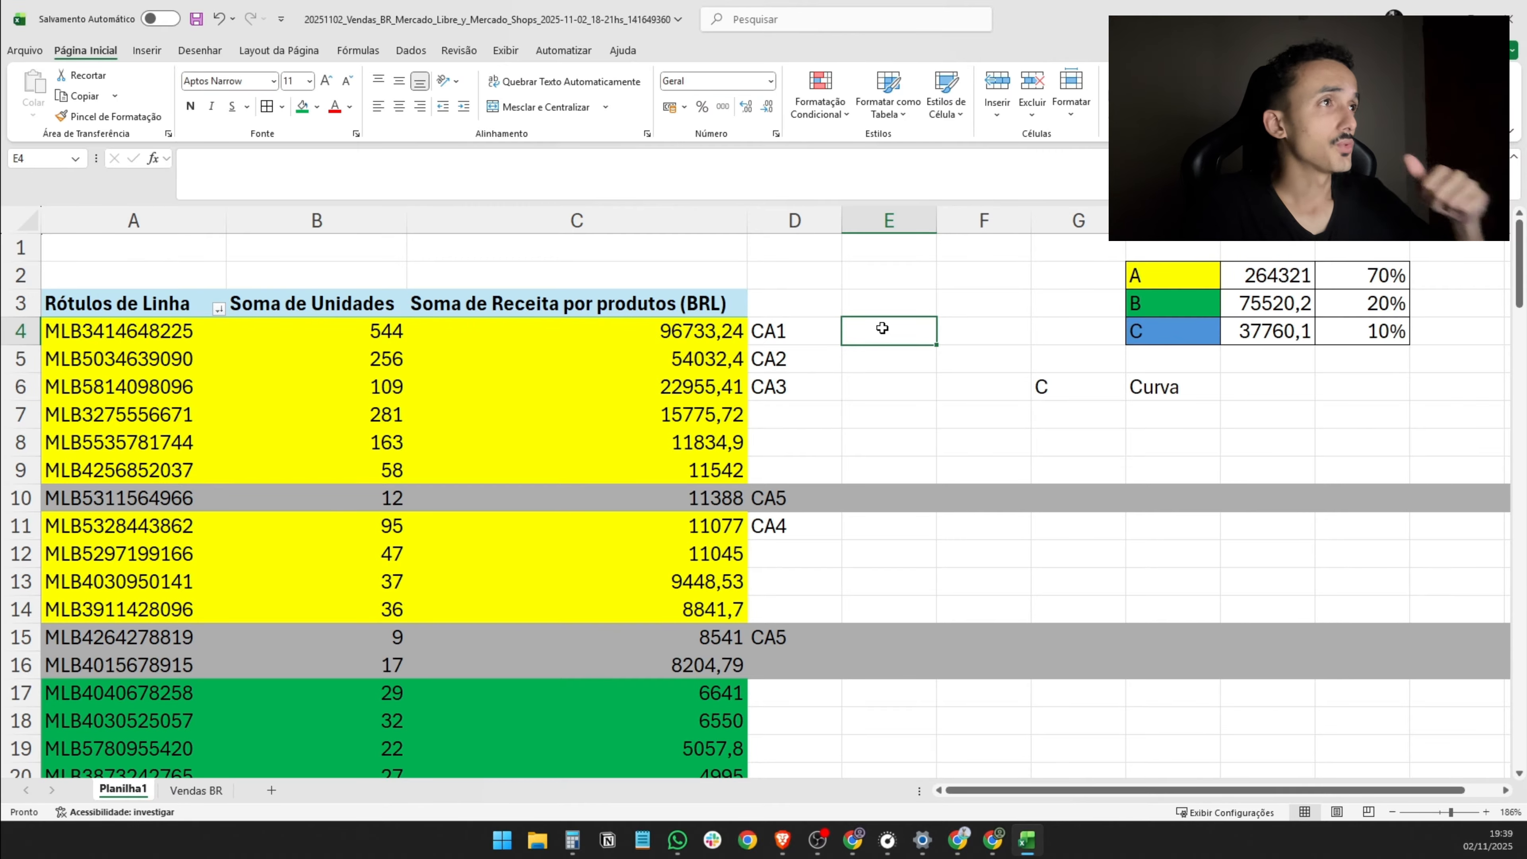
{"action": "left_click_drag", "start_coordinate": [20, 331], "coordinate": [74, 666]}
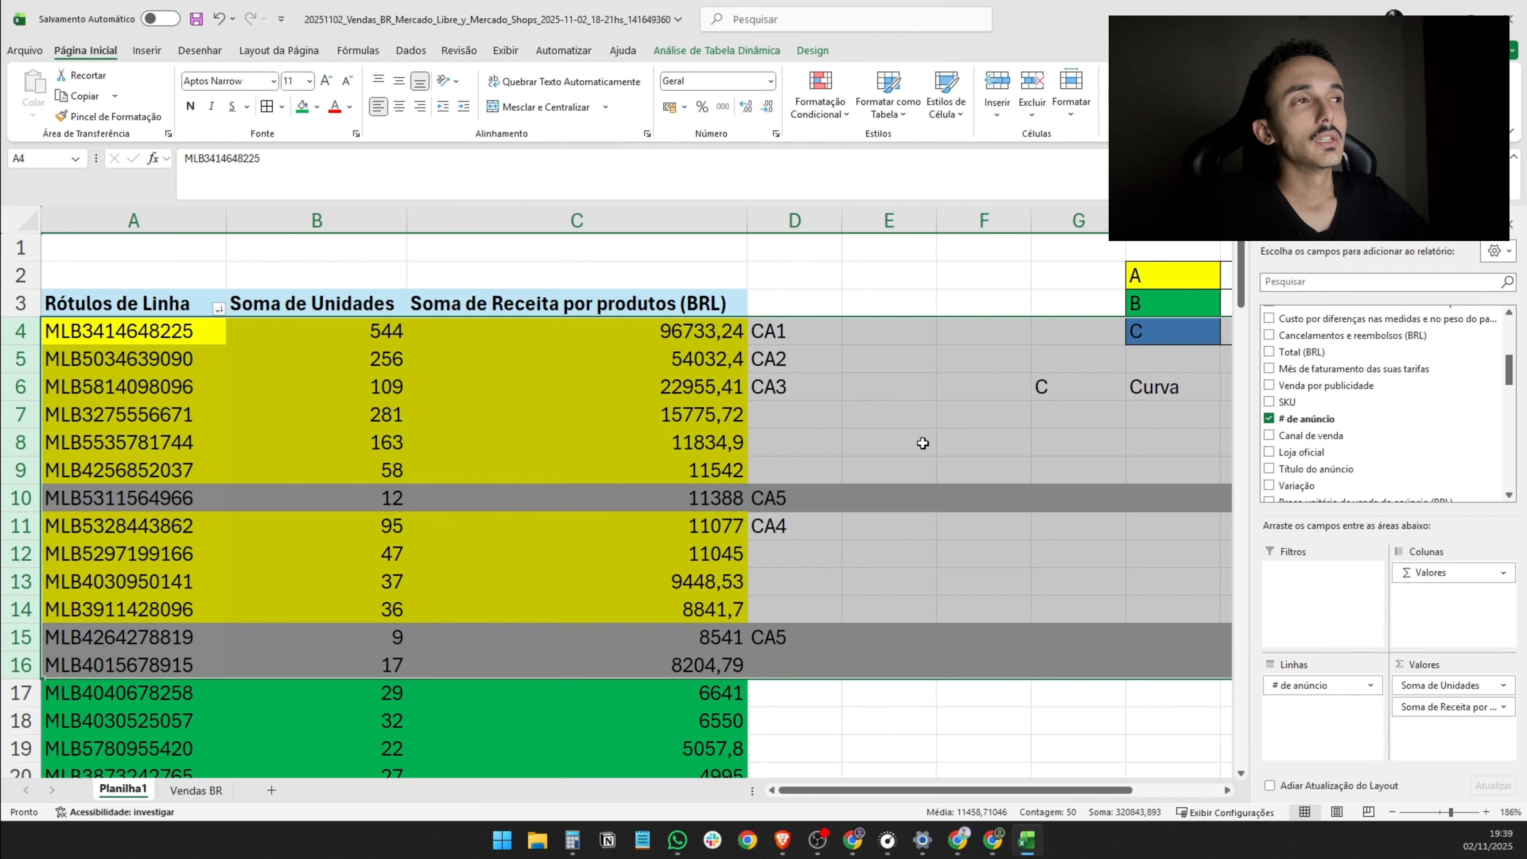
{"action": "left_click", "coordinate": [922, 443]}
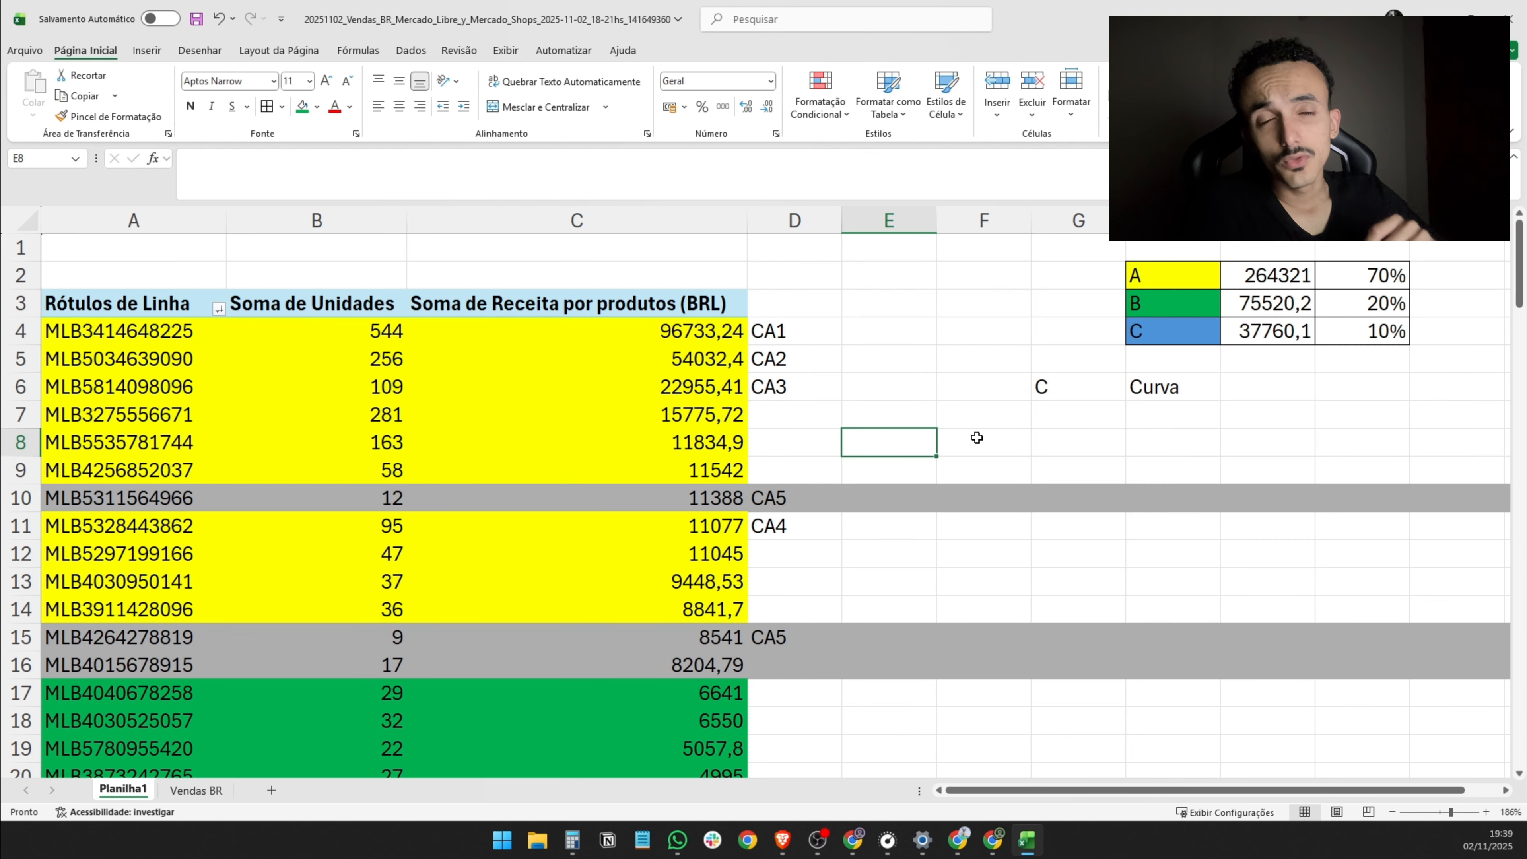